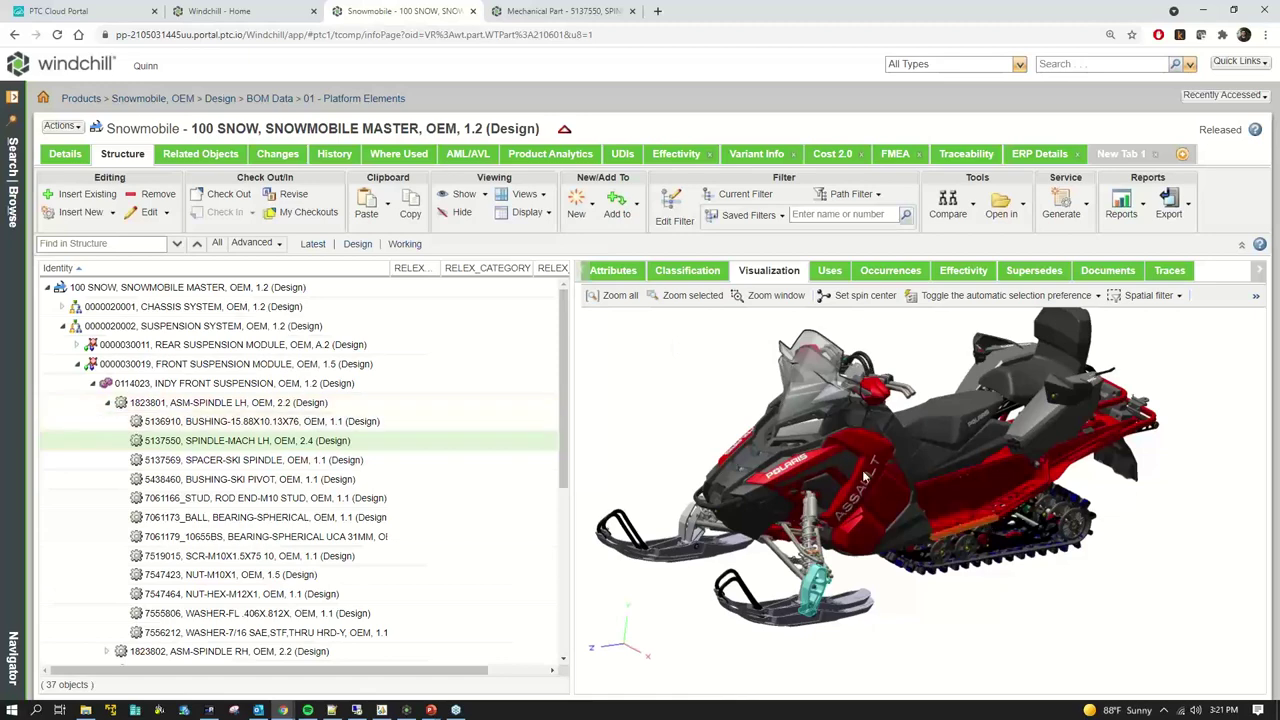
Switch to the browser window showing the rocker switch mechanical part and open its navigator for browsing
drag(1020, 520, 930, 525)
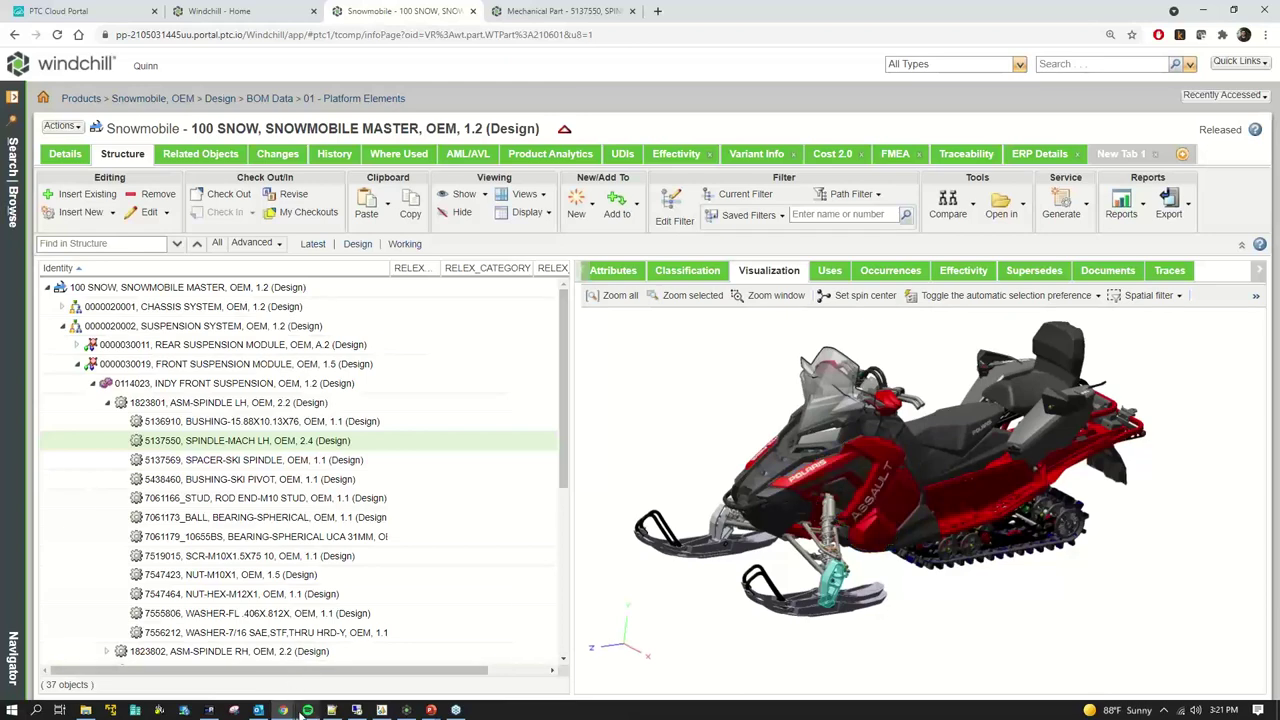
mouse_move(285, 711)
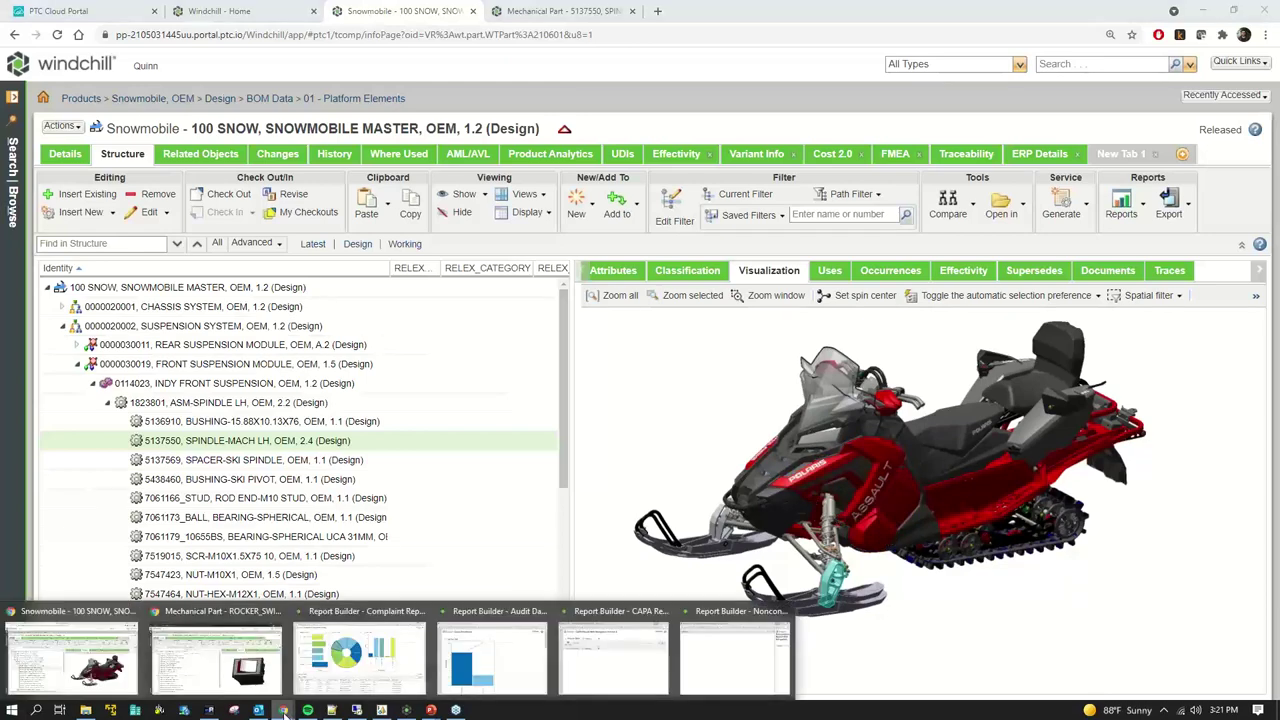
click(215, 655)
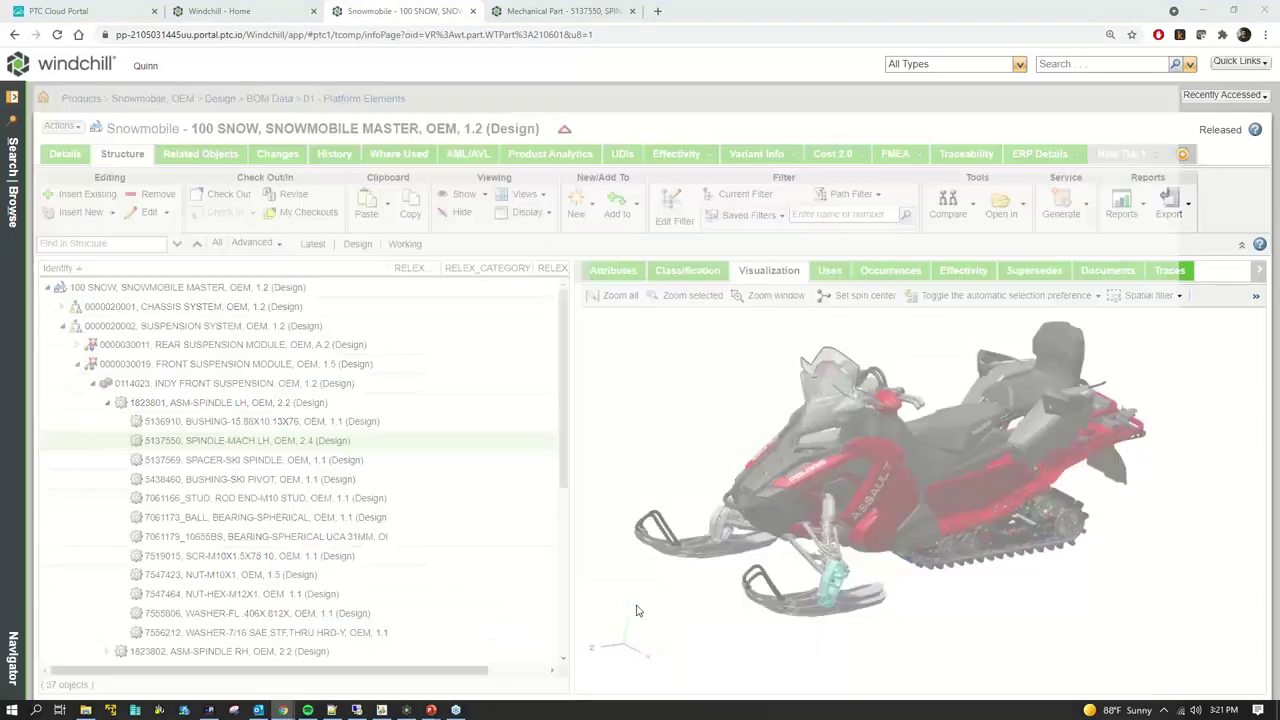
click(14, 216)
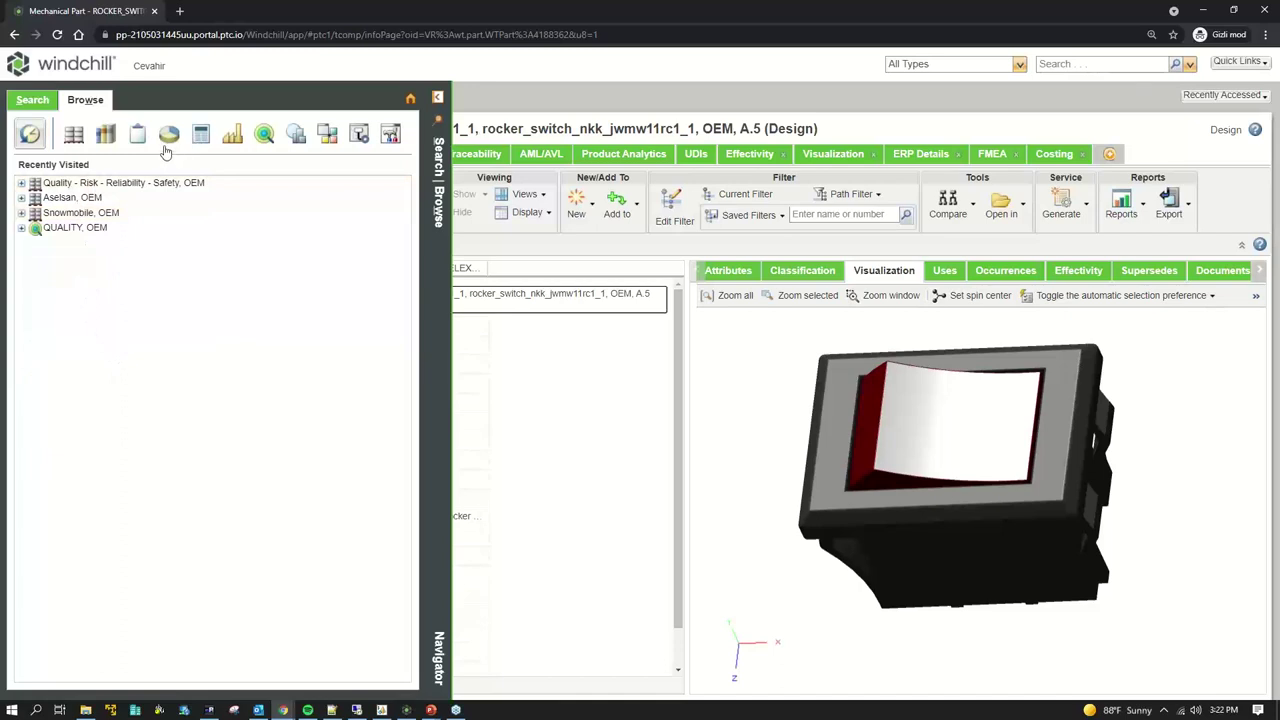
Look through the navigator's recent products, libraries, projects and programs, and the Changes category
click(72, 142)
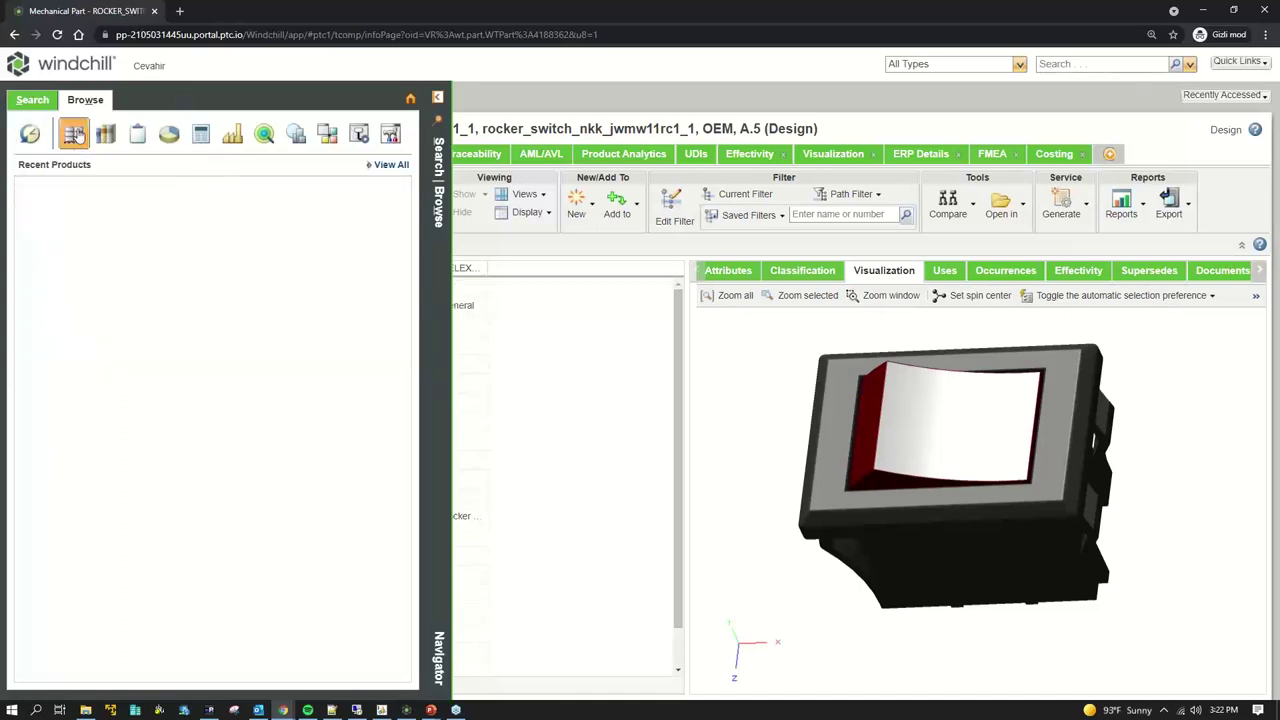
click(105, 138)
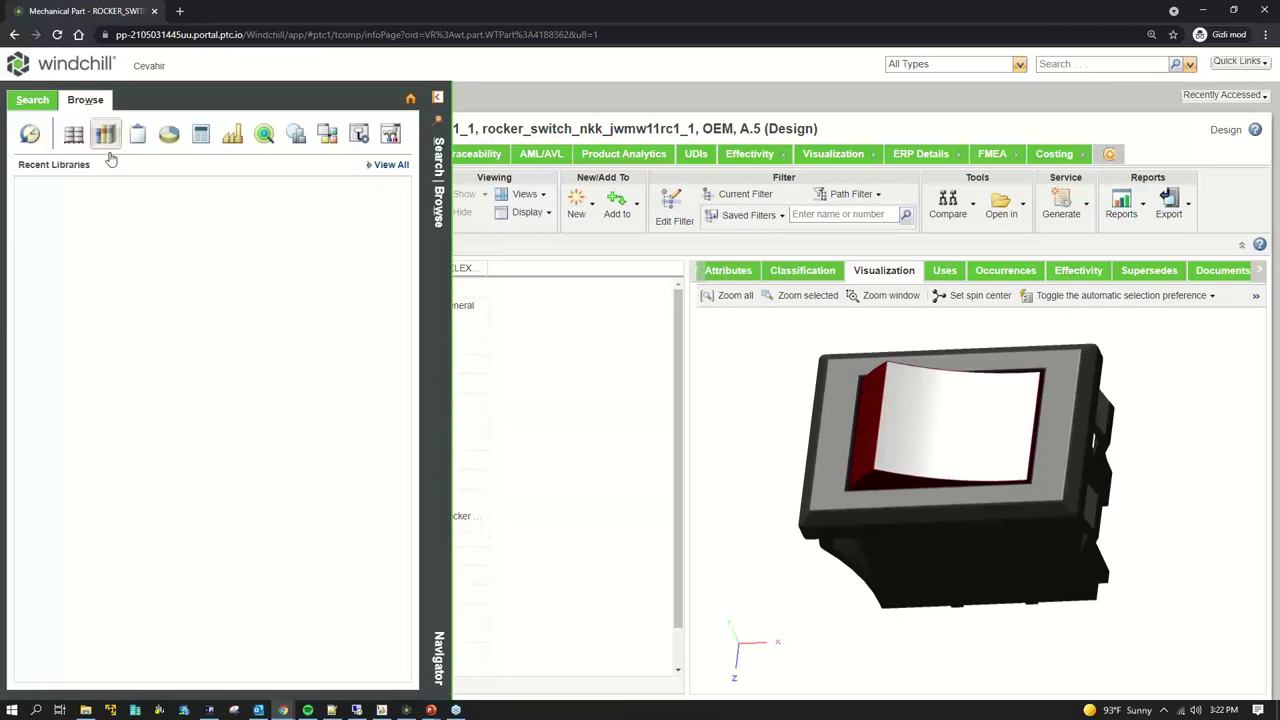
click(70, 139)
click(105, 137)
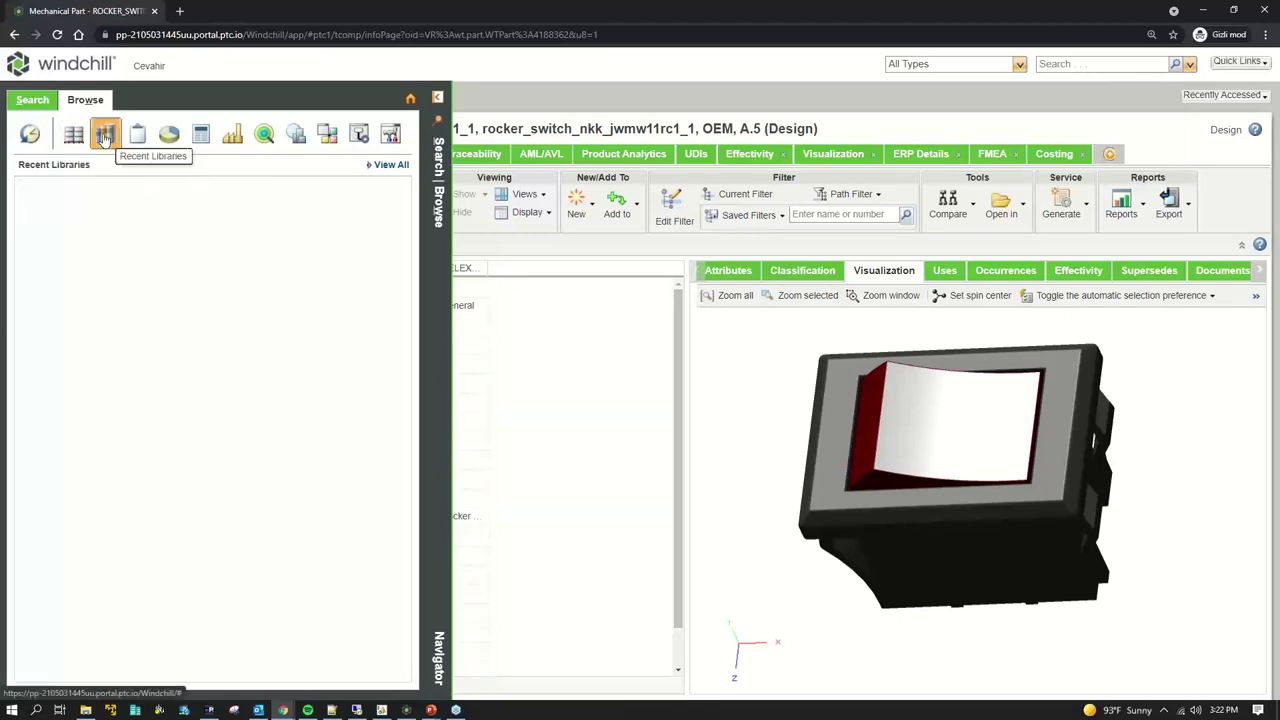
click(138, 138)
click(170, 136)
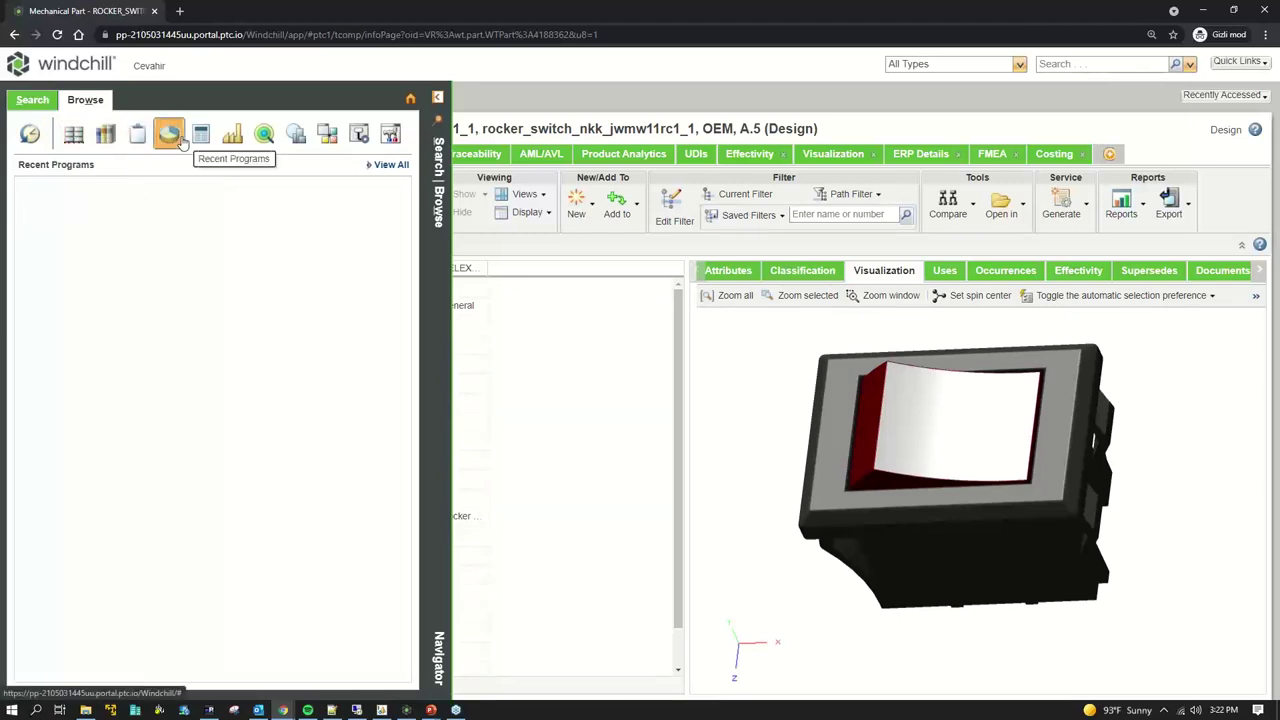
click(201, 141)
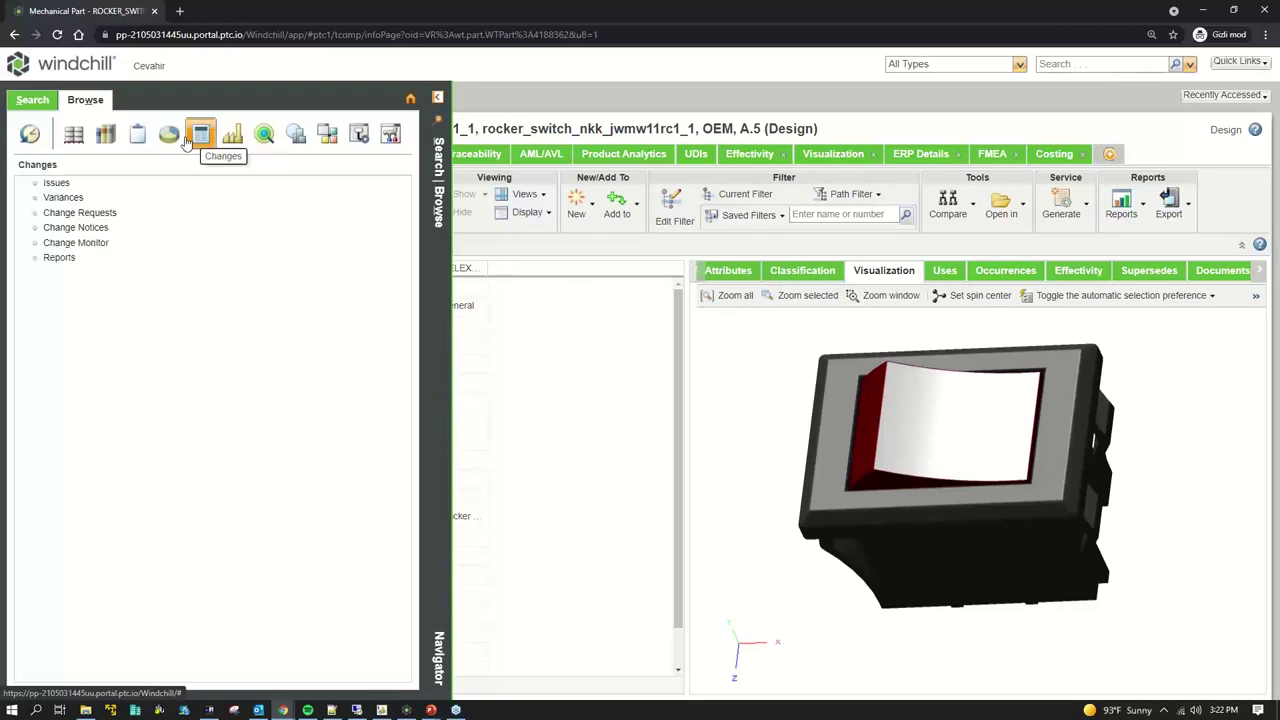
click(138, 136)
click(106, 136)
click(73, 136)
click(172, 143)
click(201, 141)
Show the navigator's Quality category and expand the QUALITY, OEM context
click(265, 138)
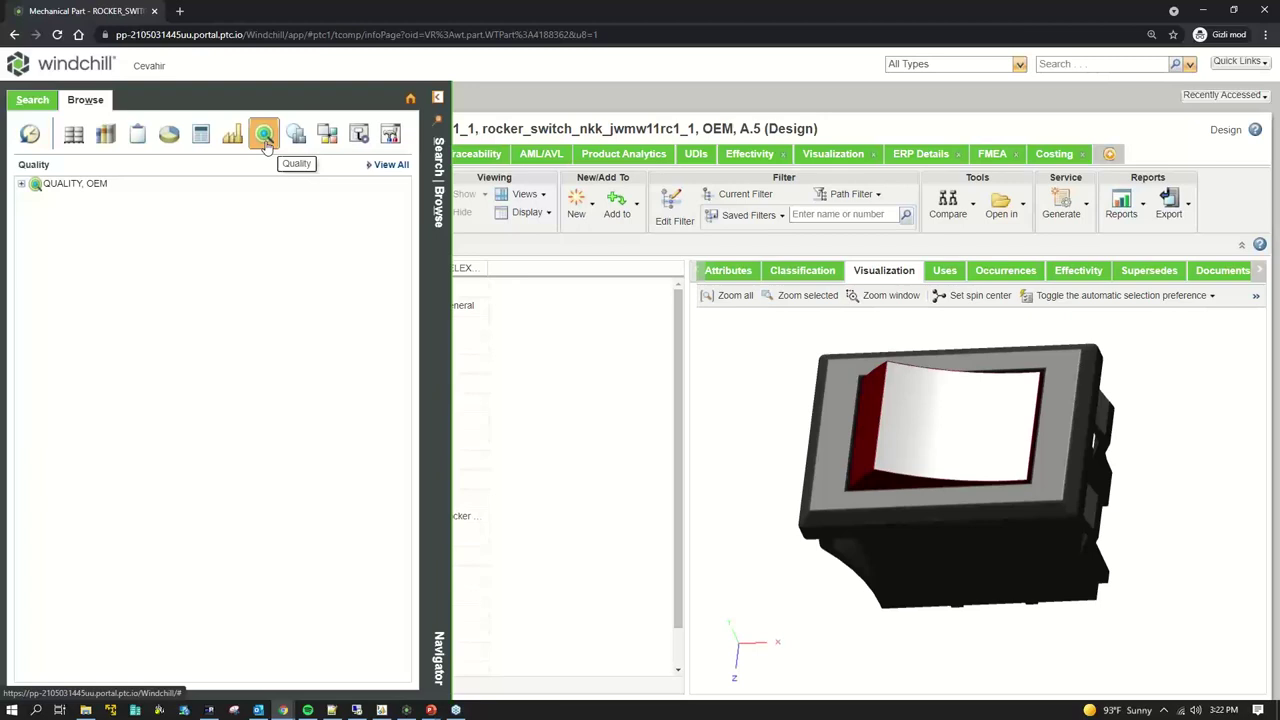
click(21, 184)
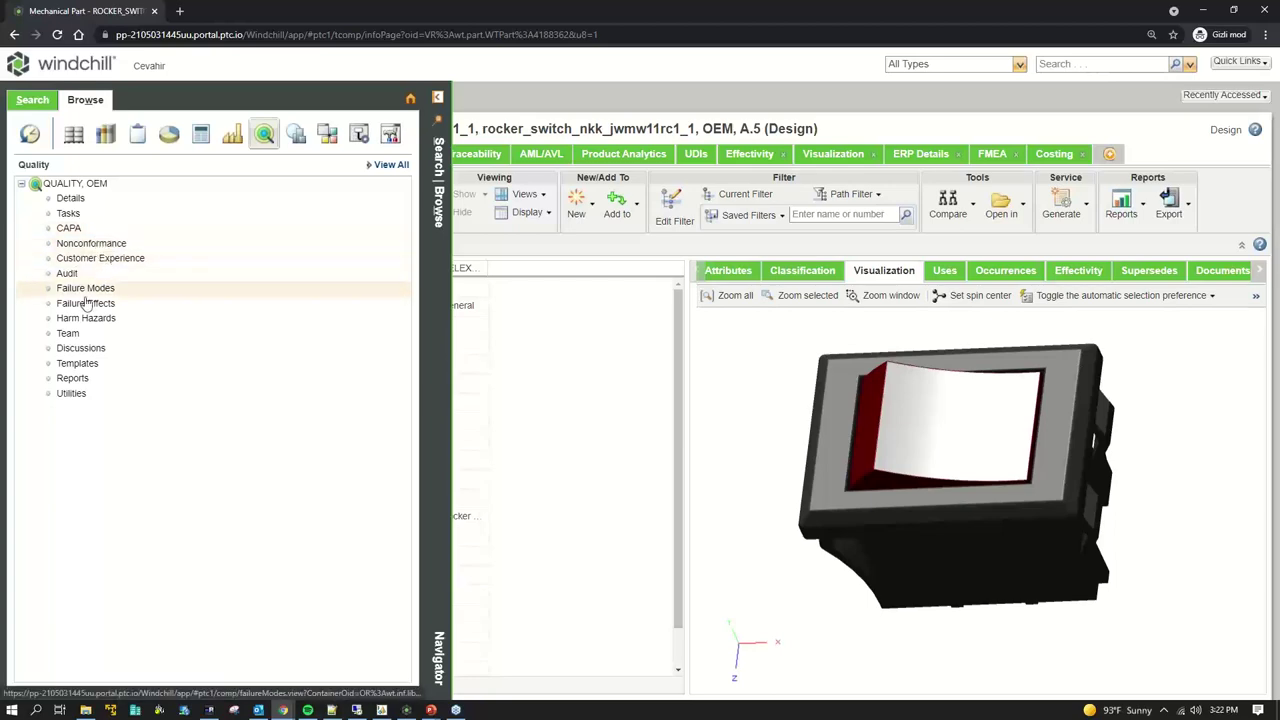
Switch to Windchill Risk and Reliability, examine the available analysis modules, dismiss the list unchanged and return to Windchill
click(283, 711)
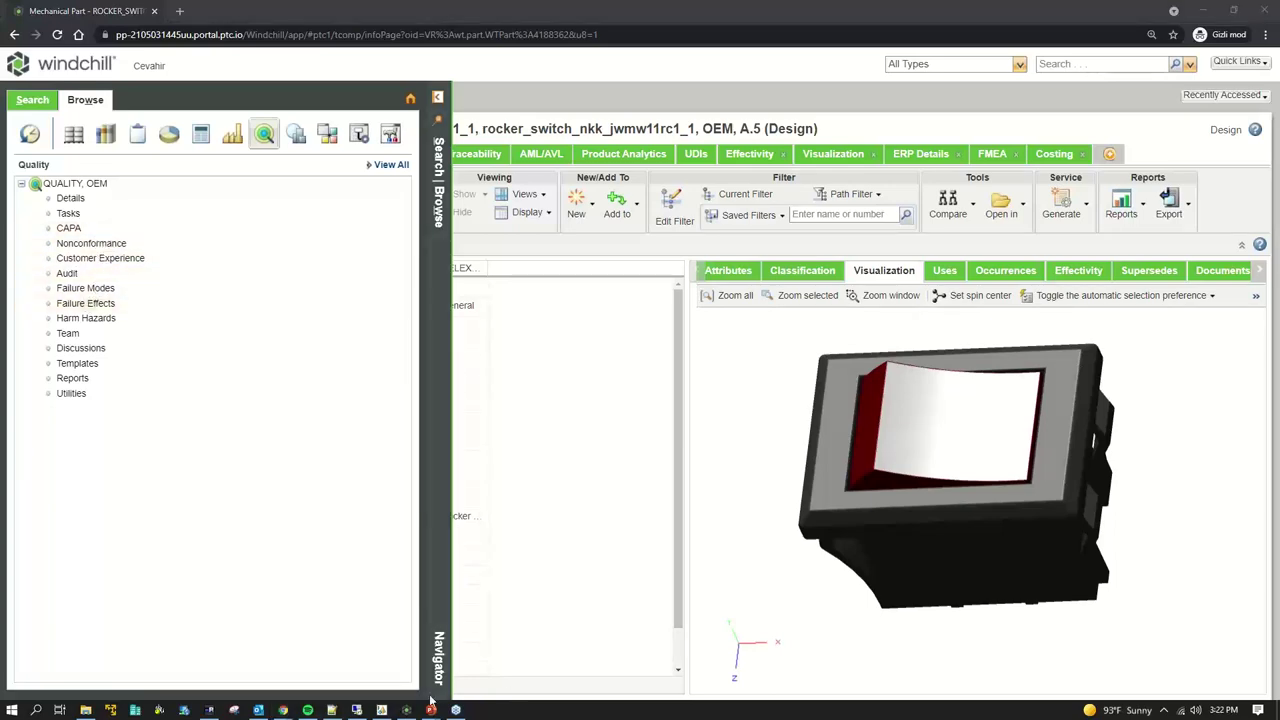
click(407, 710)
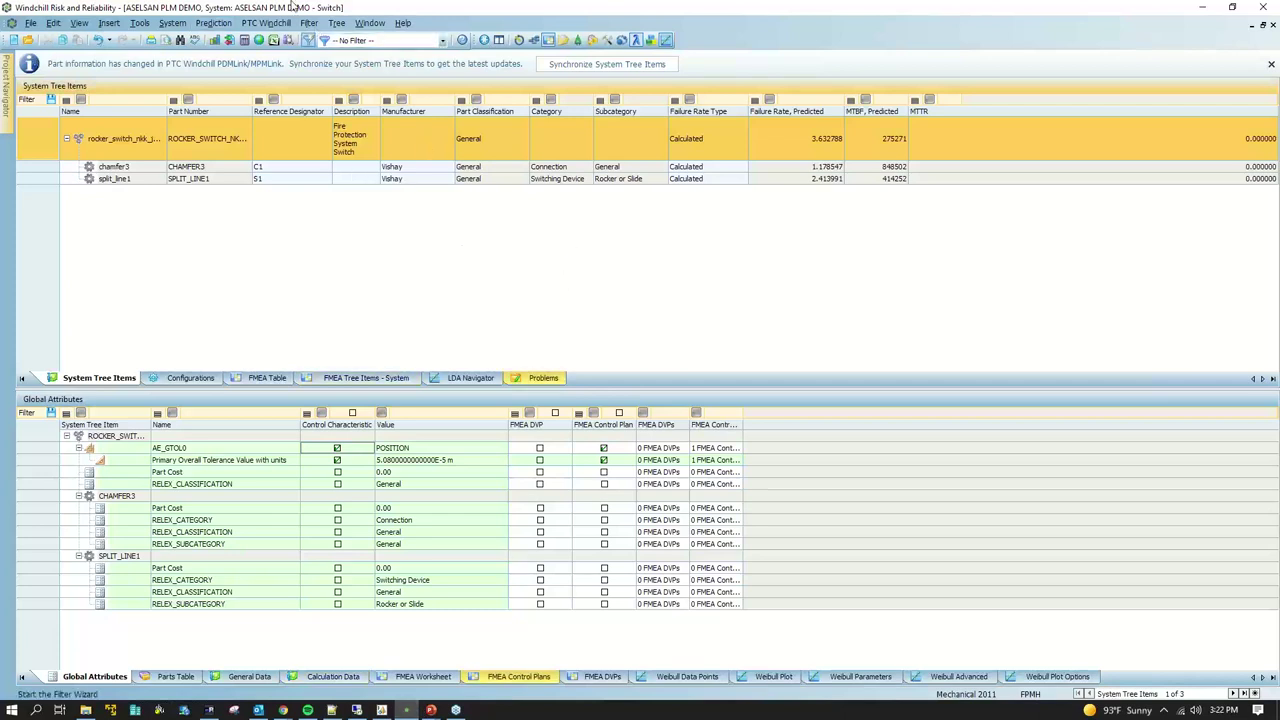
click(484, 41)
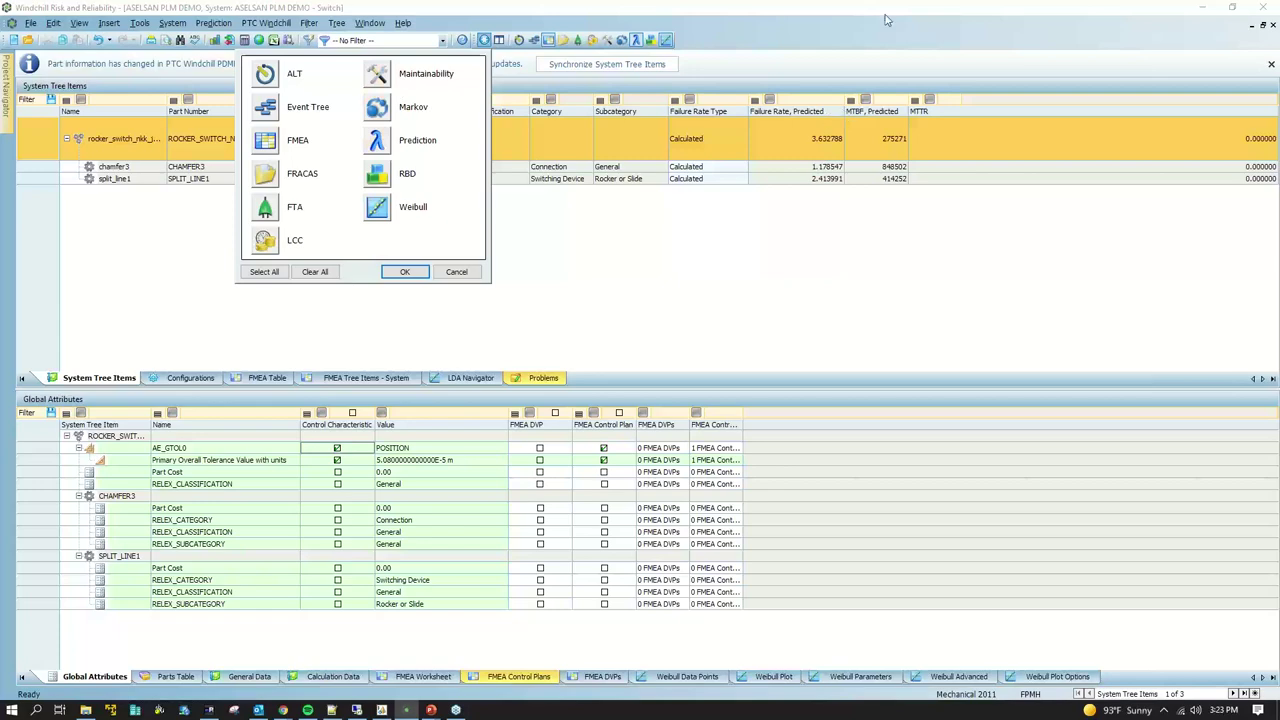
click(470, 272)
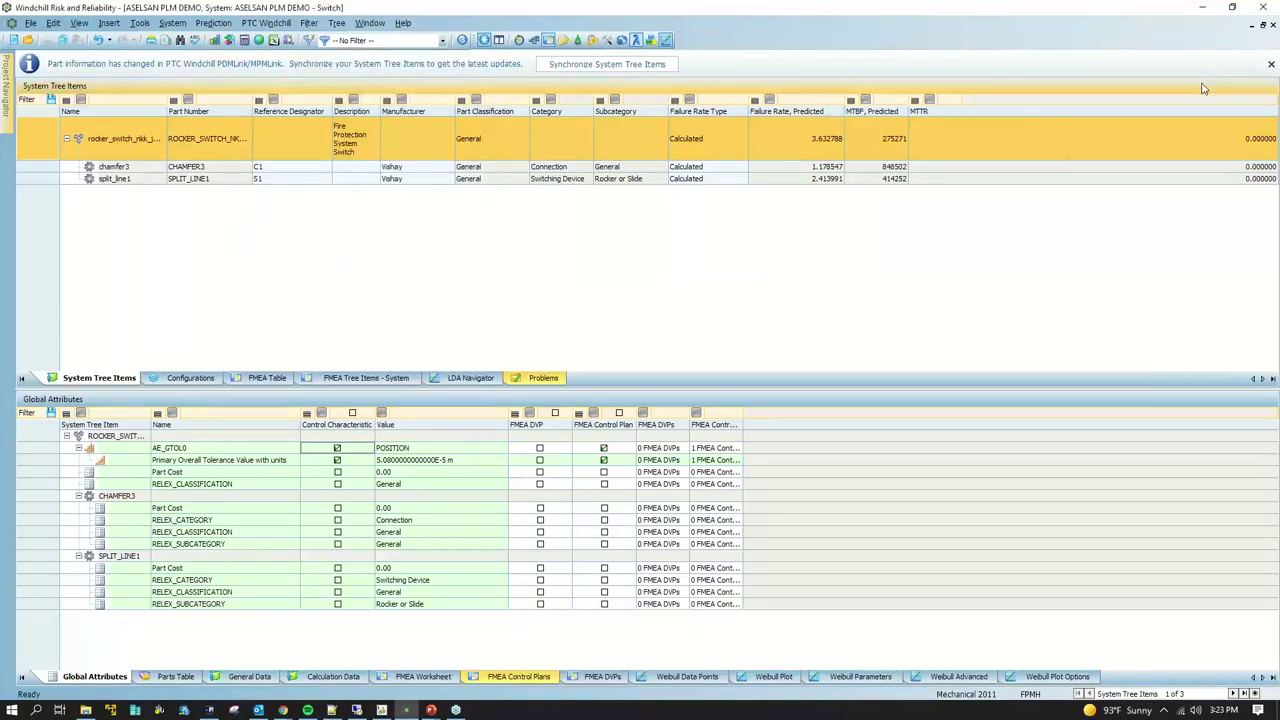
click(1202, 8)
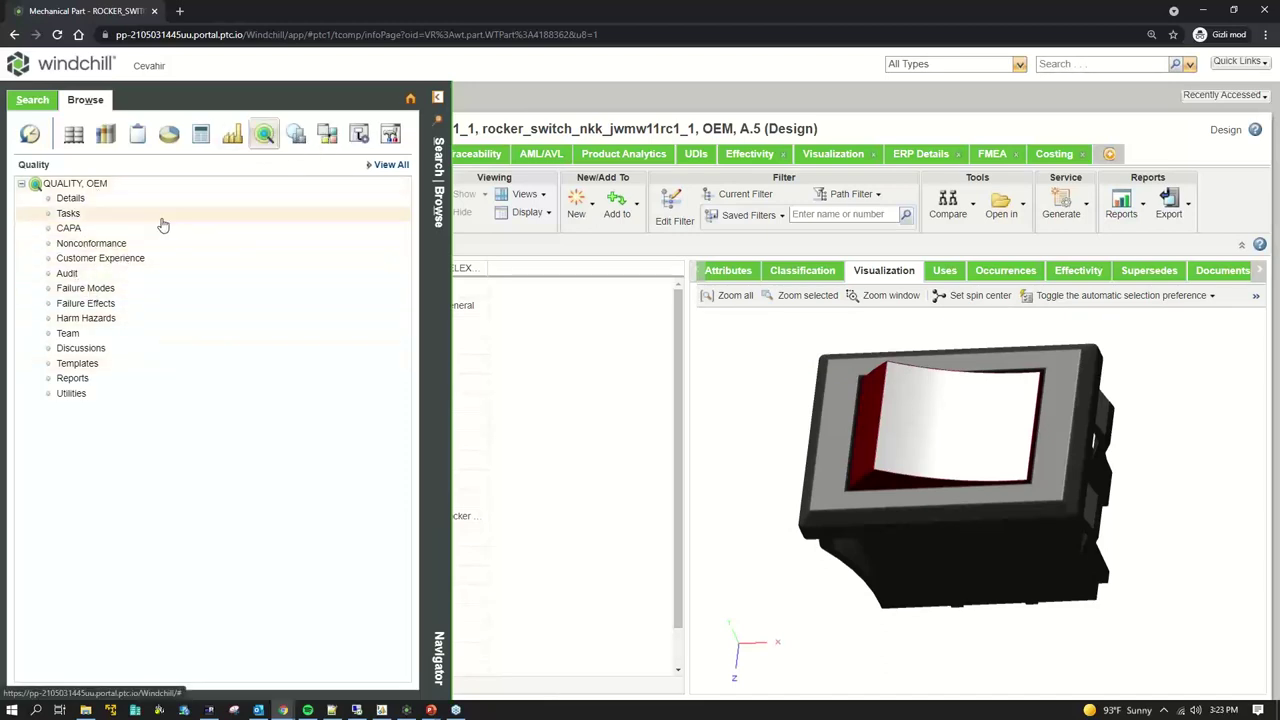
Find the Quality - Risk - Reliability - Safety, OEM product among the recent products and open its Folders page
click(73, 133)
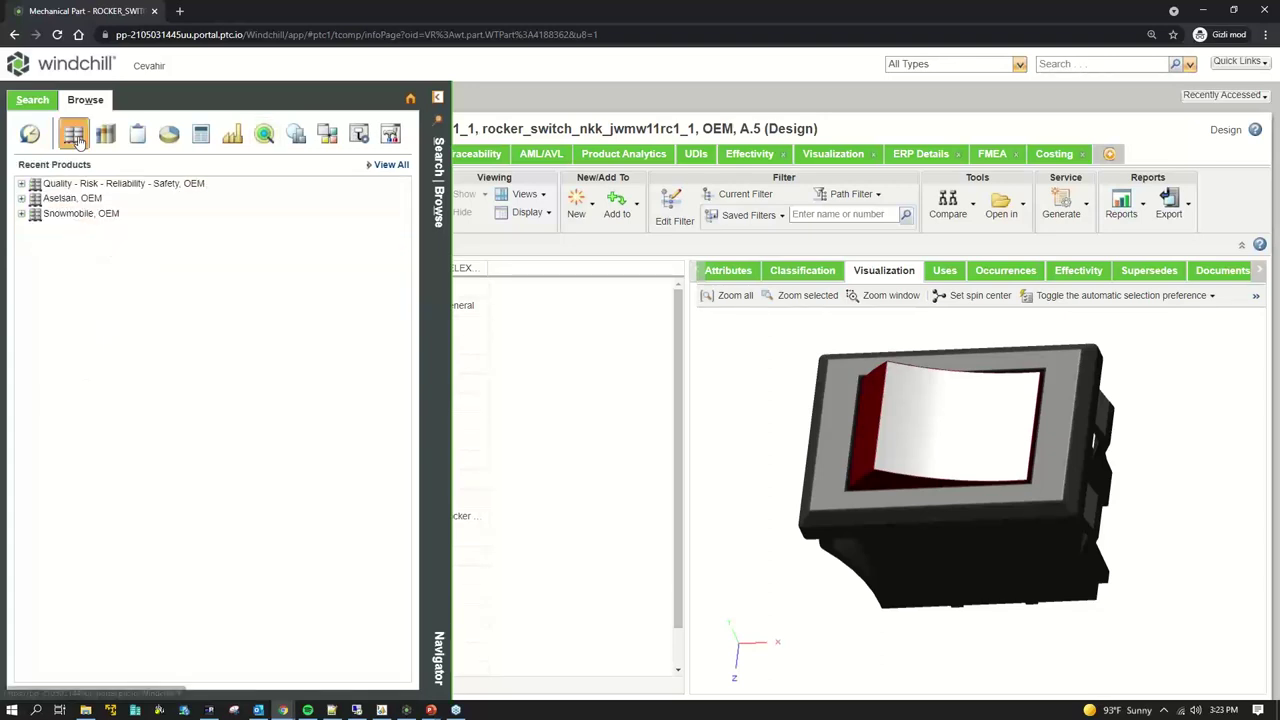
click(91, 185)
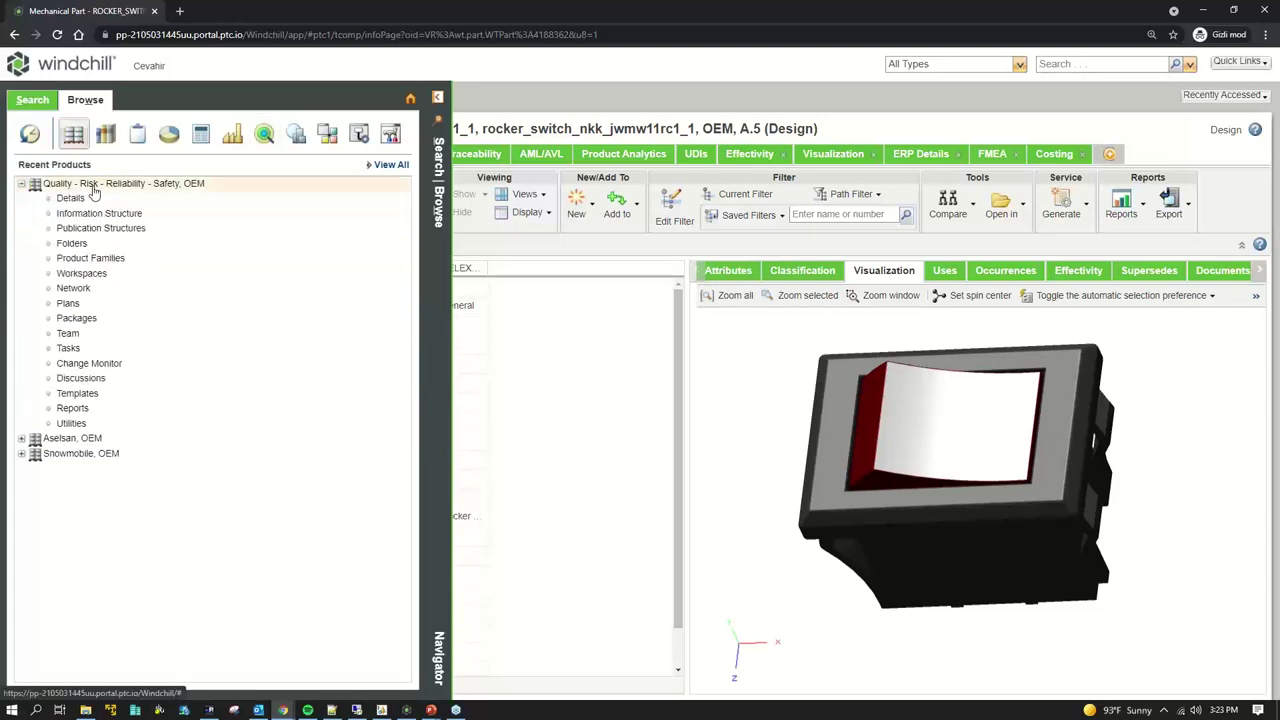
click(88, 248)
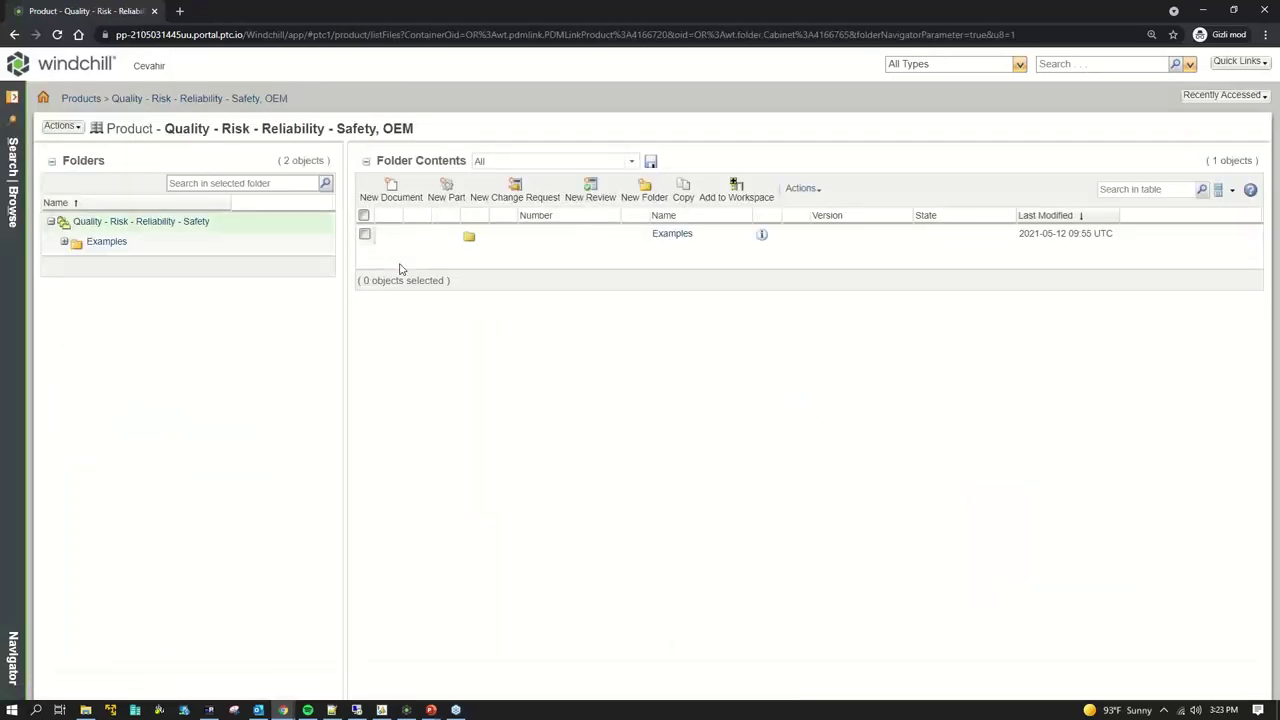
Expand the Examples folder and its CAD subfolder, and enlarge the folder tree and folder contents tables
click(74, 245)
drag(182, 277, 168, 551)
drag(437, 289, 429, 566)
click(80, 262)
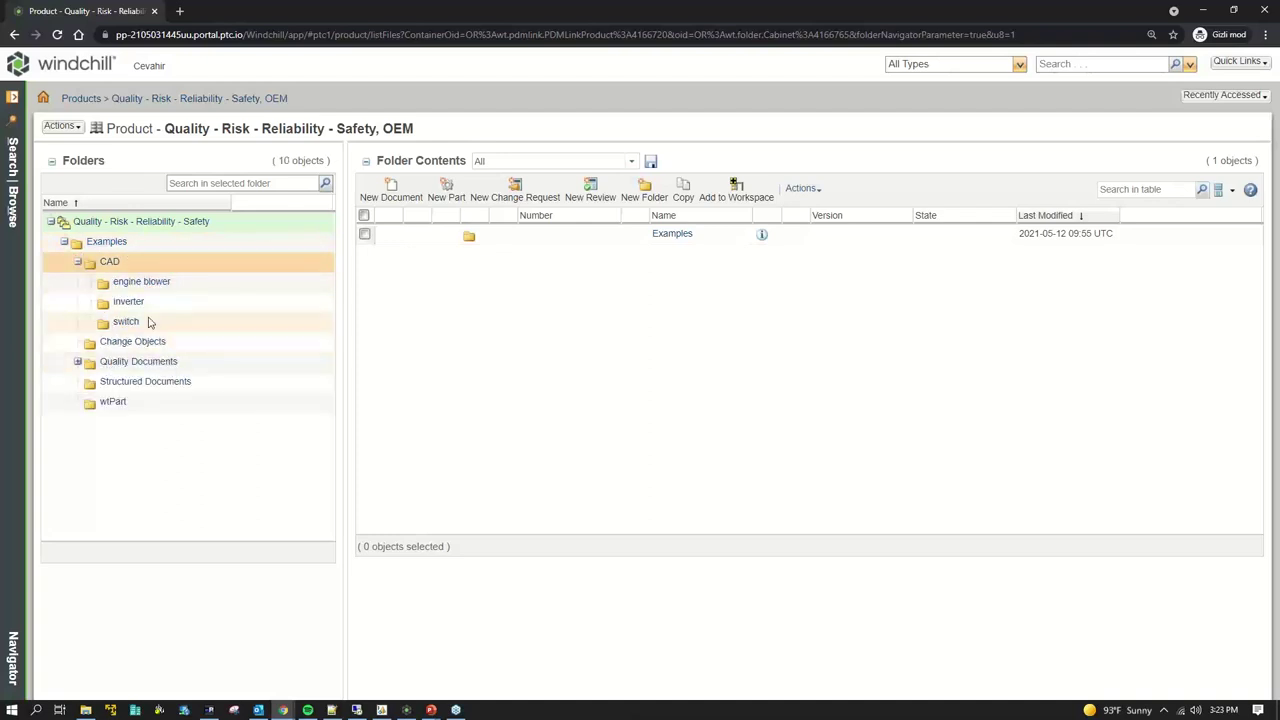
Expand the Quality Documents folder and its PPAPs subfolder in the folder tree
double_click(125, 410)
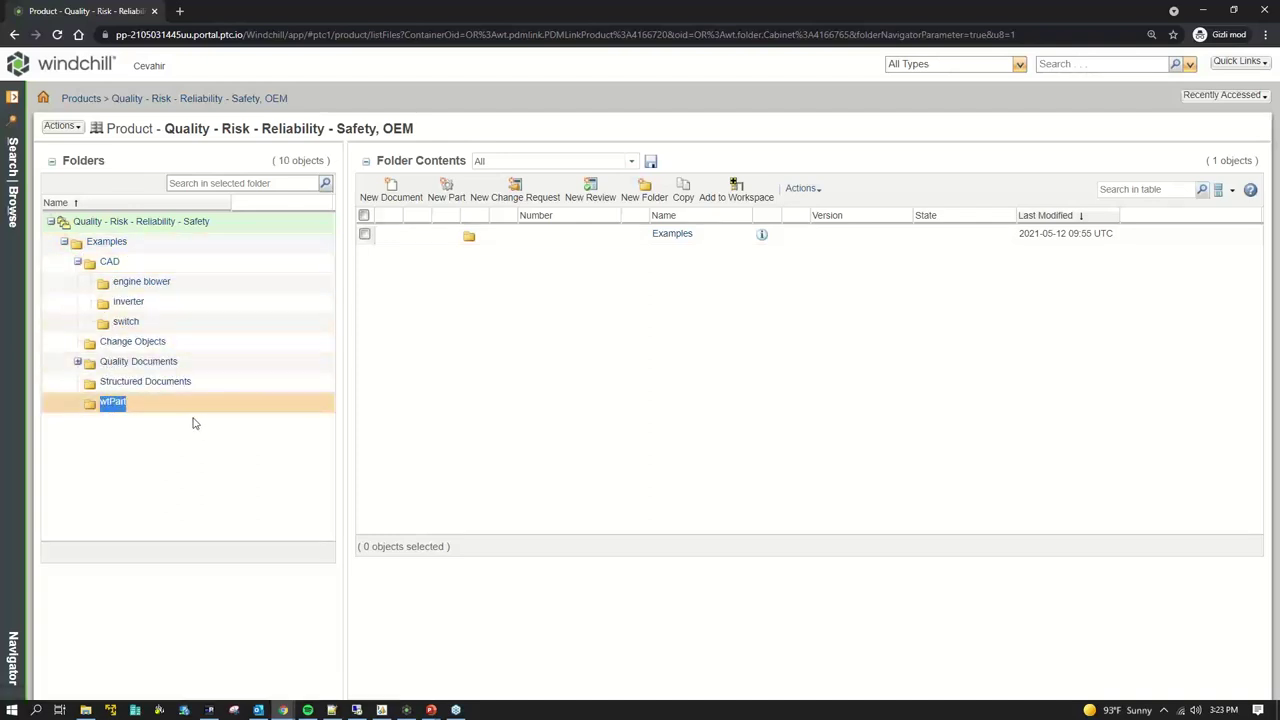
click(77, 364)
double_click(140, 362)
click(216, 380)
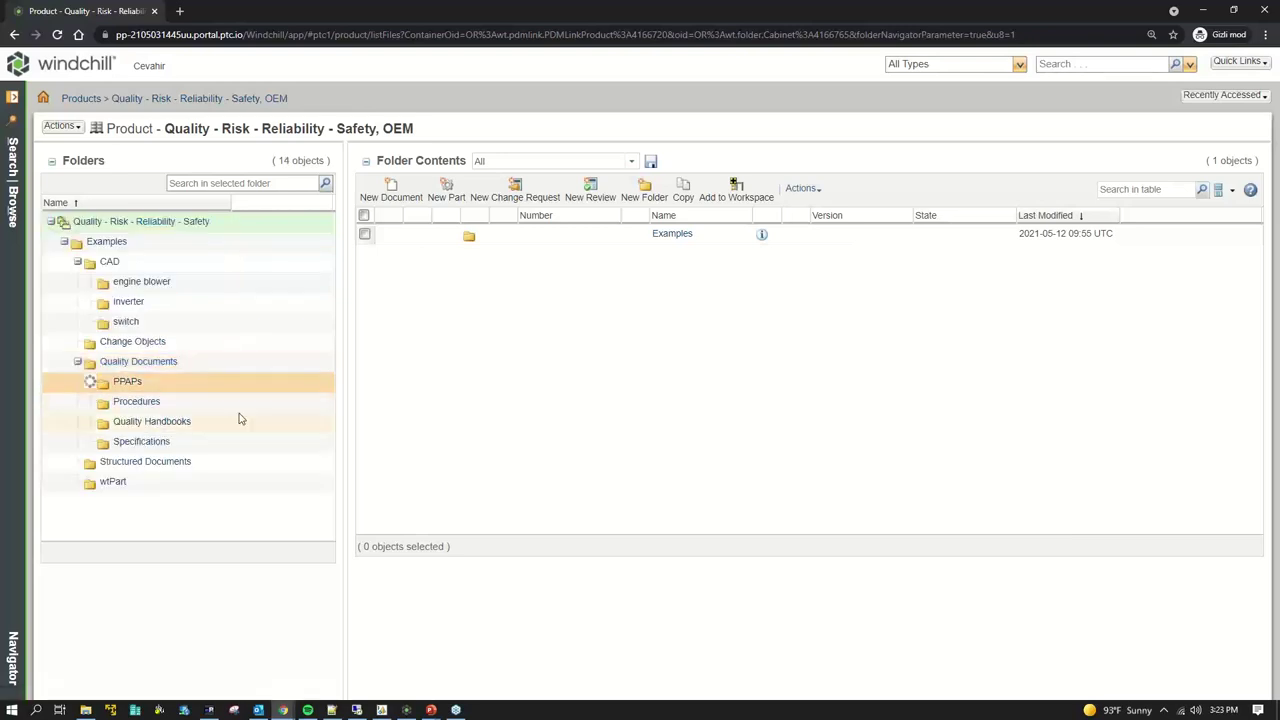
Examine the subfolders of PPAPs, from Control Plans and Design FMEAs to Validation Test Report
scroll(217, 417, down, 3)
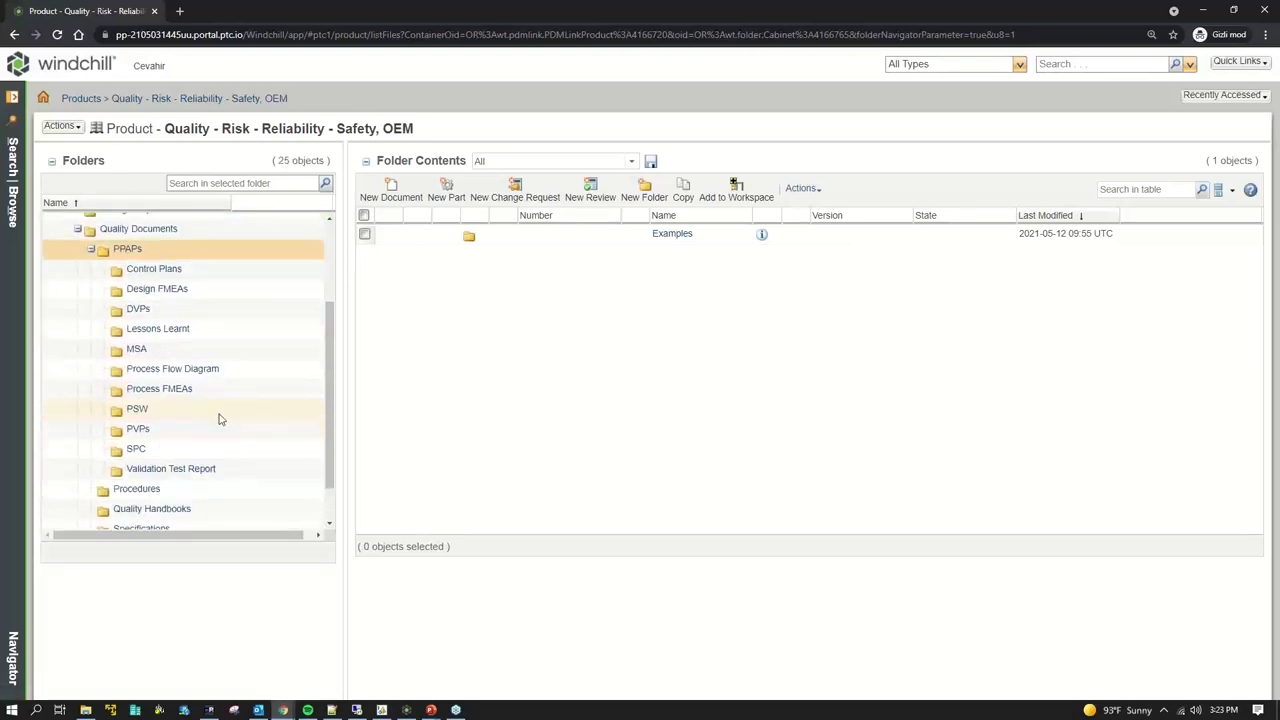
drag(235, 268, 223, 291)
click(223, 291)
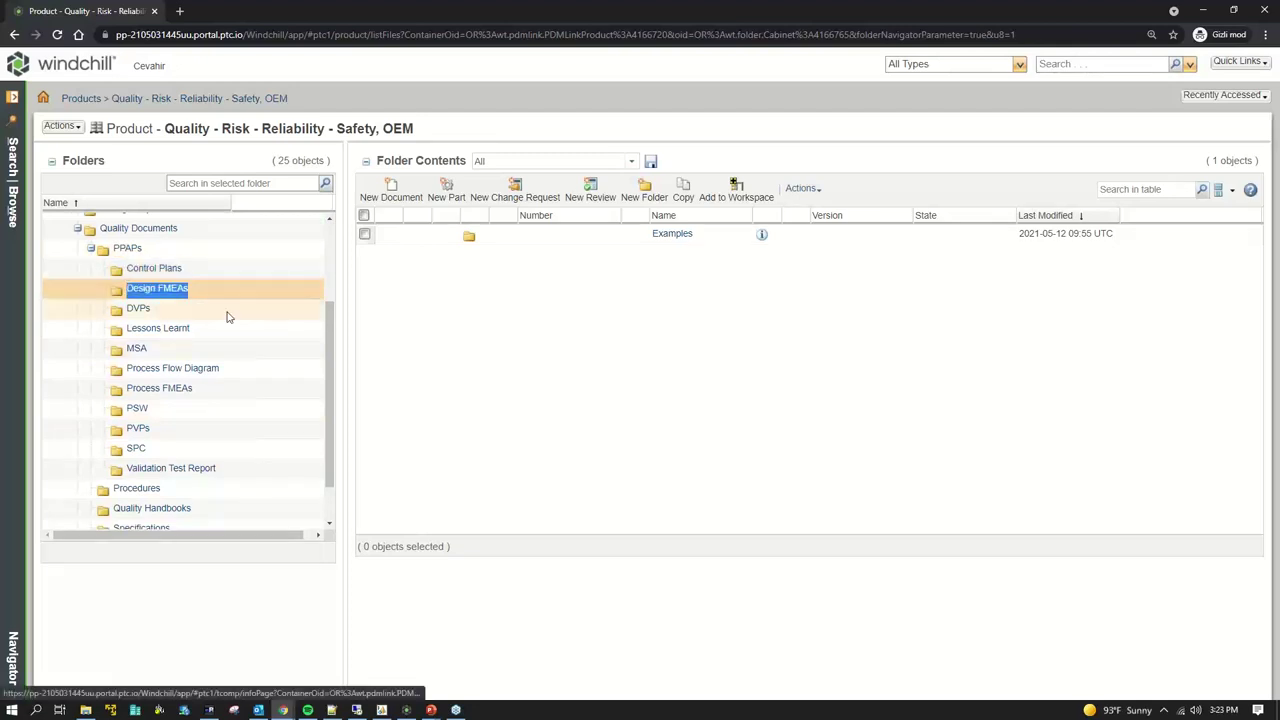
click(163, 312)
click(205, 329)
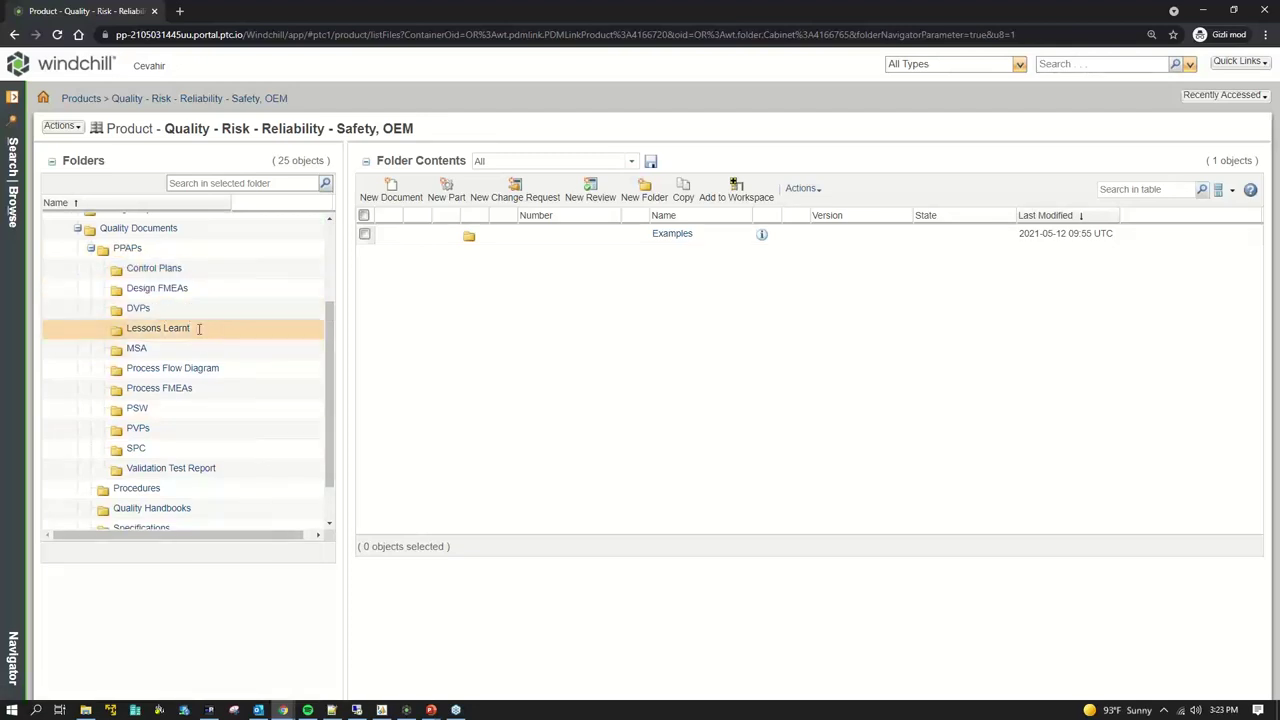
click(210, 350)
drag(158, 357, 128, 356)
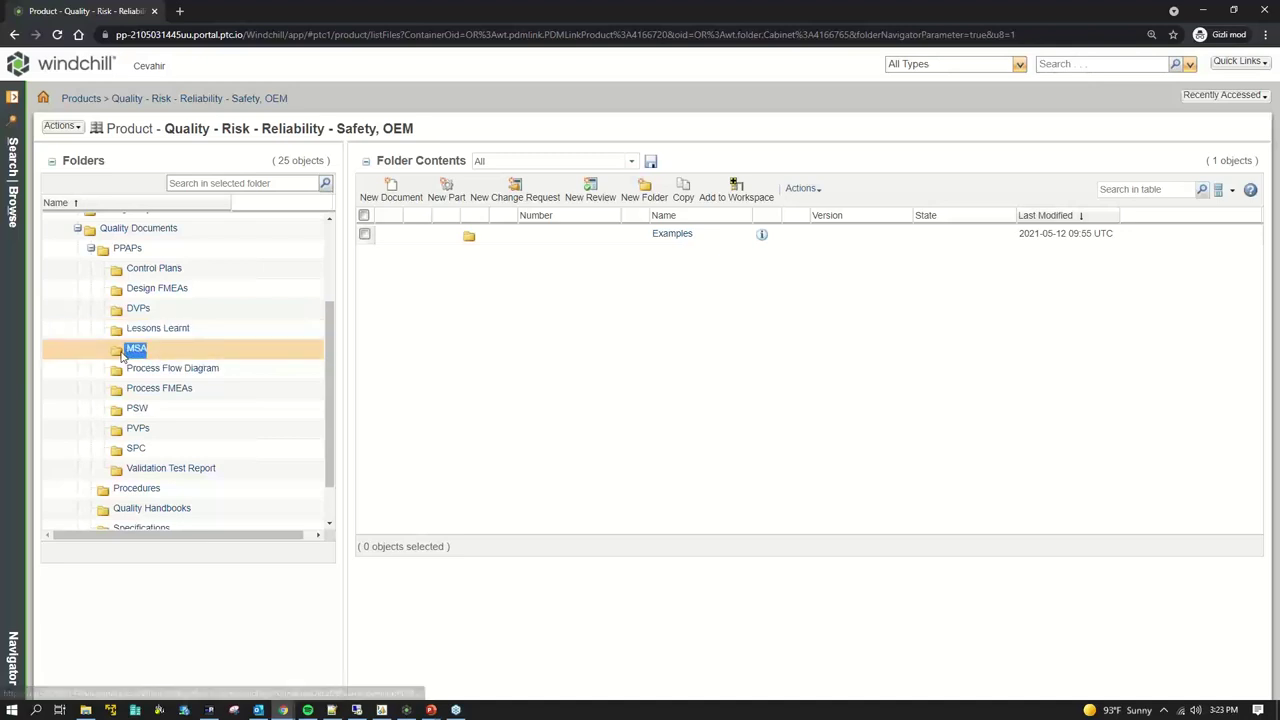
click(249, 373)
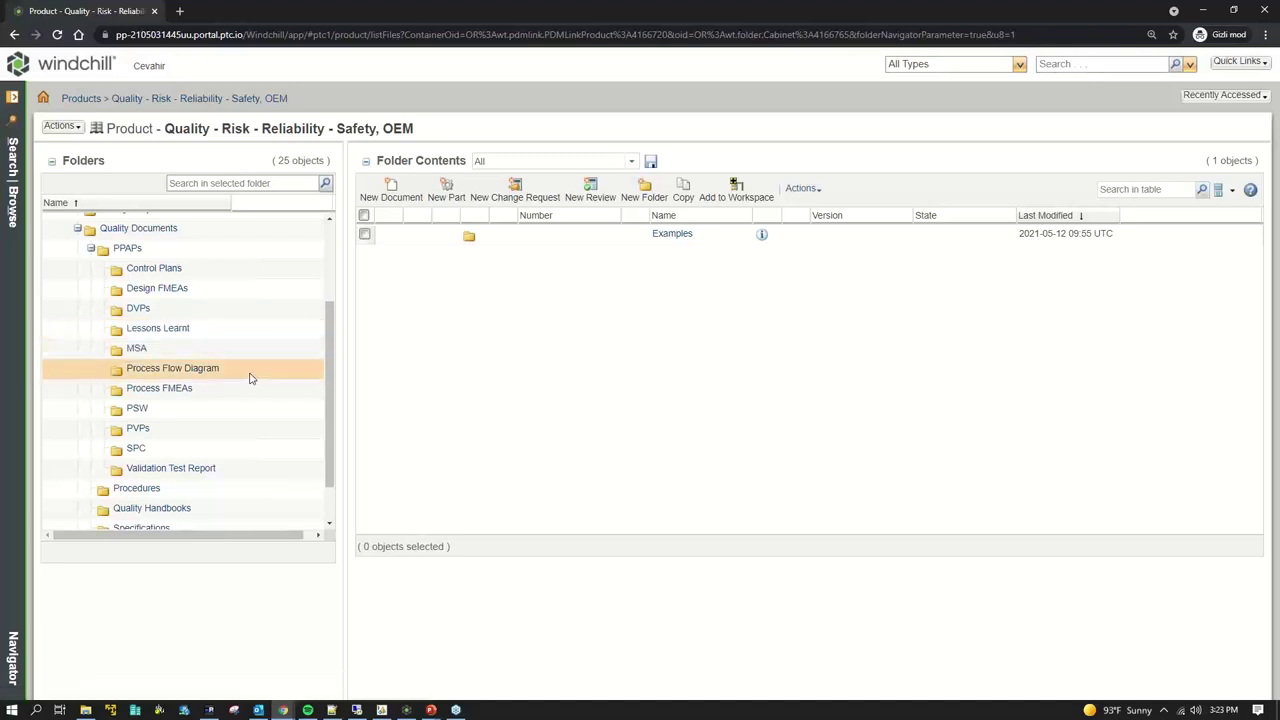
drag(254, 471, 70, 268)
click(230, 286)
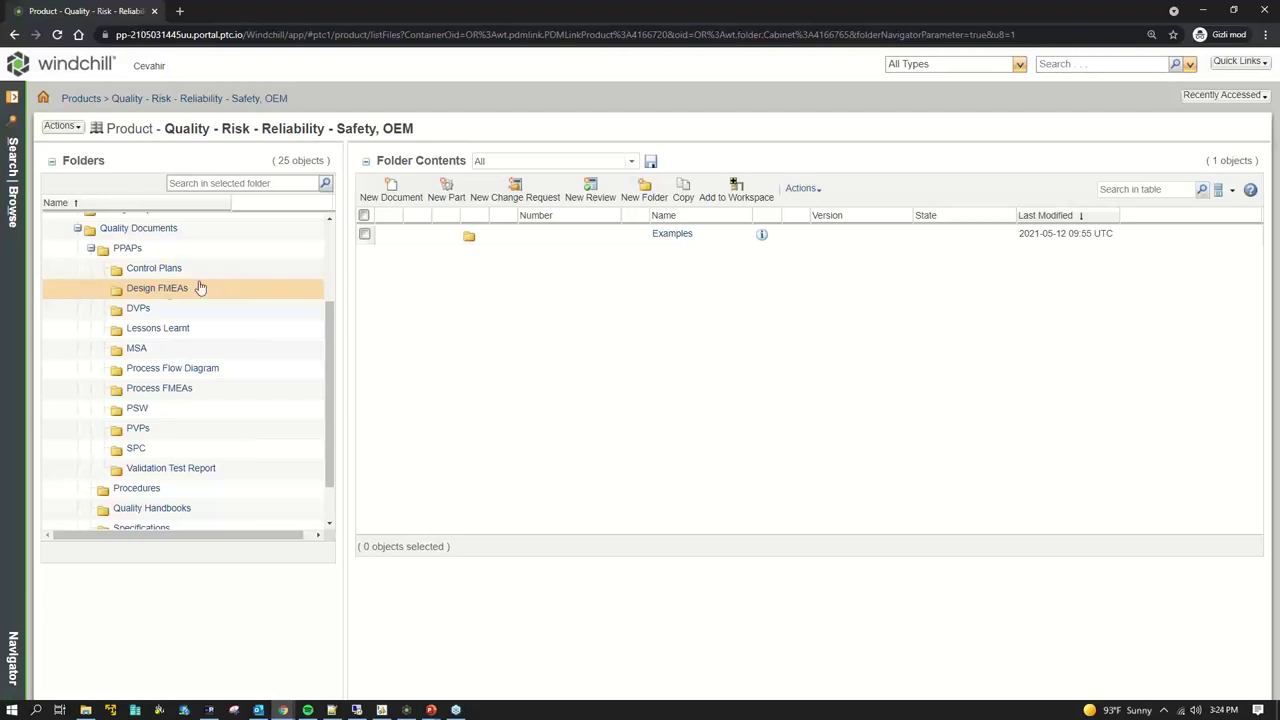
Open the Control Plans folder under PPAPs and point out the Switch FMEA Control Plan A4 document
click(158, 270)
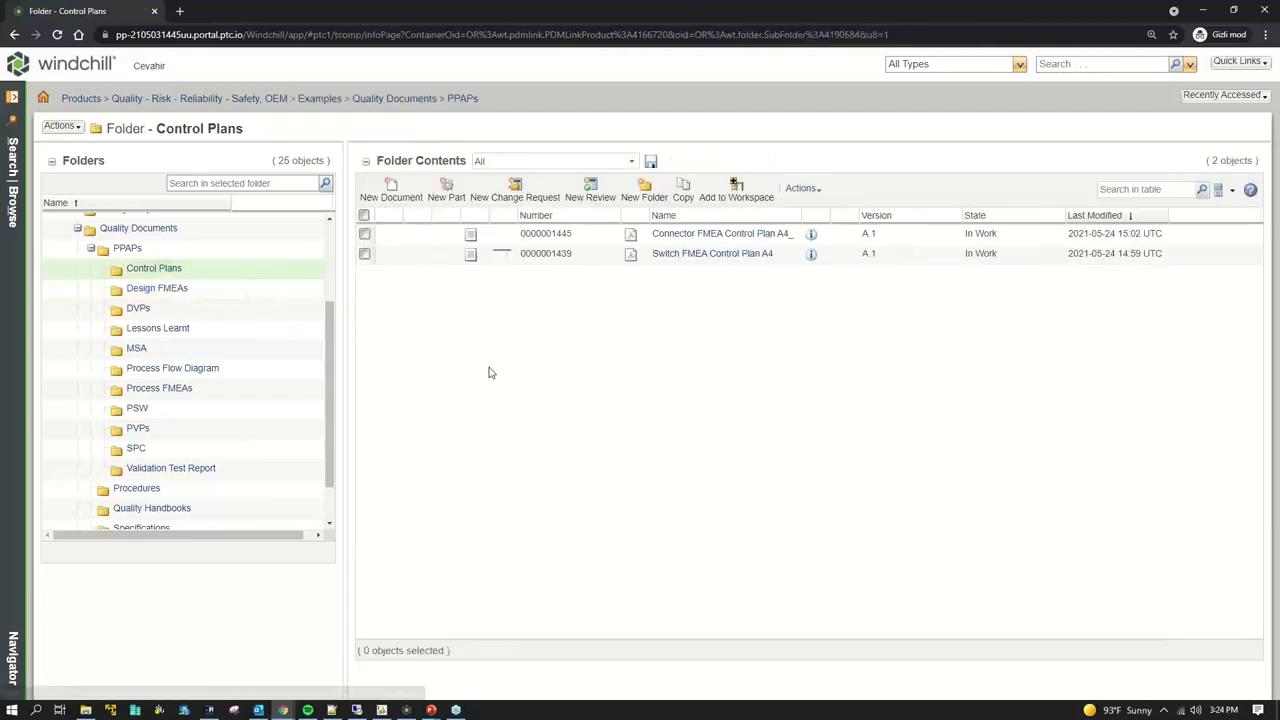
click(502, 255)
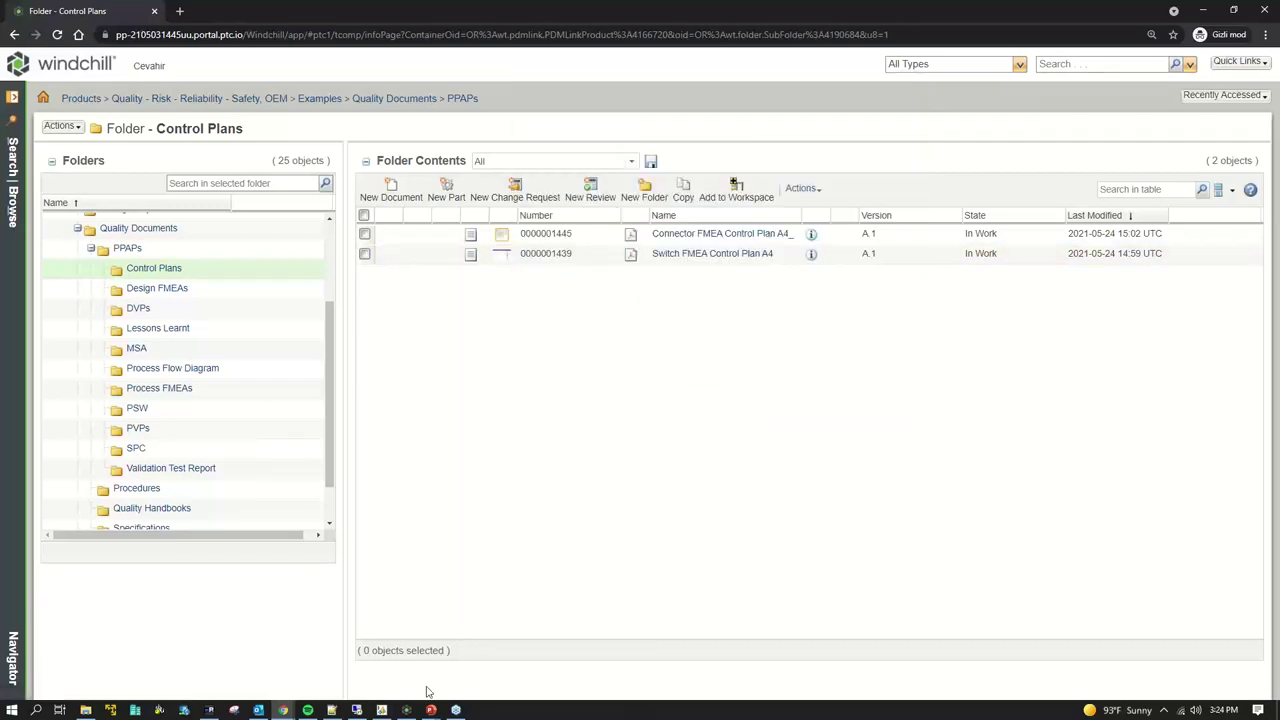
Review the FMEA entry in the Windchill Risk and Reliability module selection, cancel it and return to the Control Plans folder
key(alt+Tab)
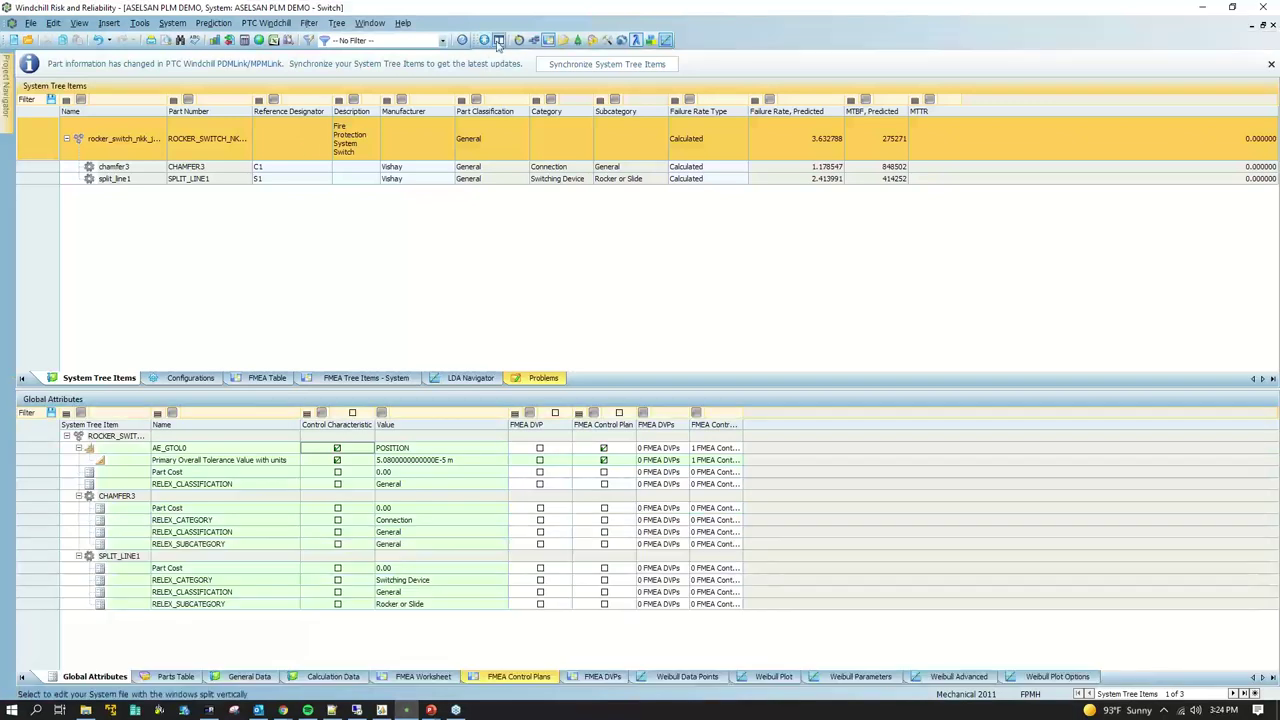
click(484, 40)
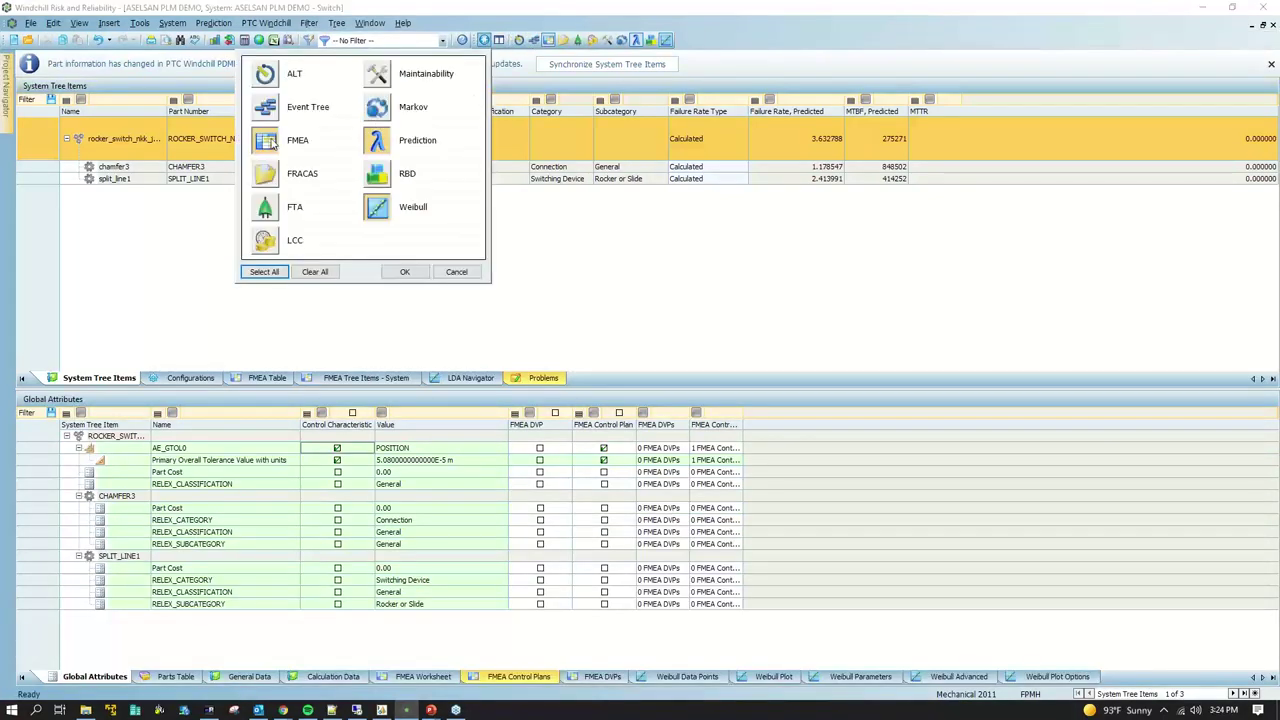
click(455, 272)
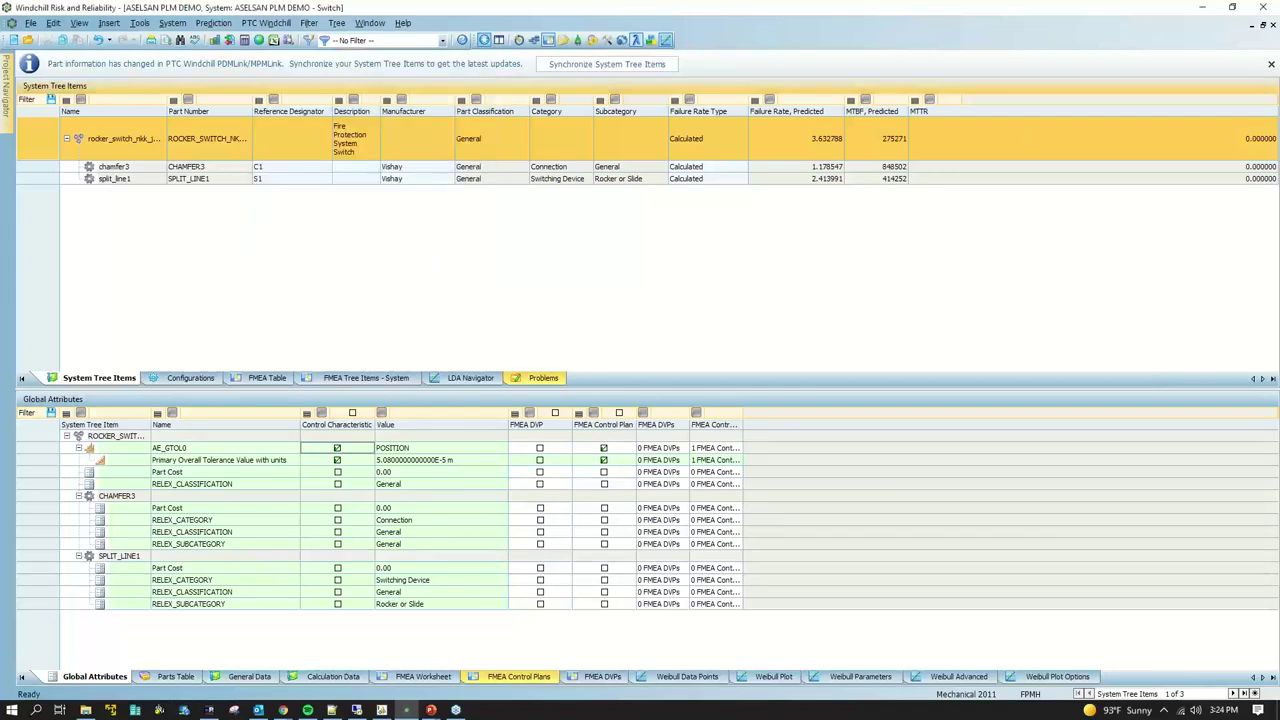
click(1201, 8)
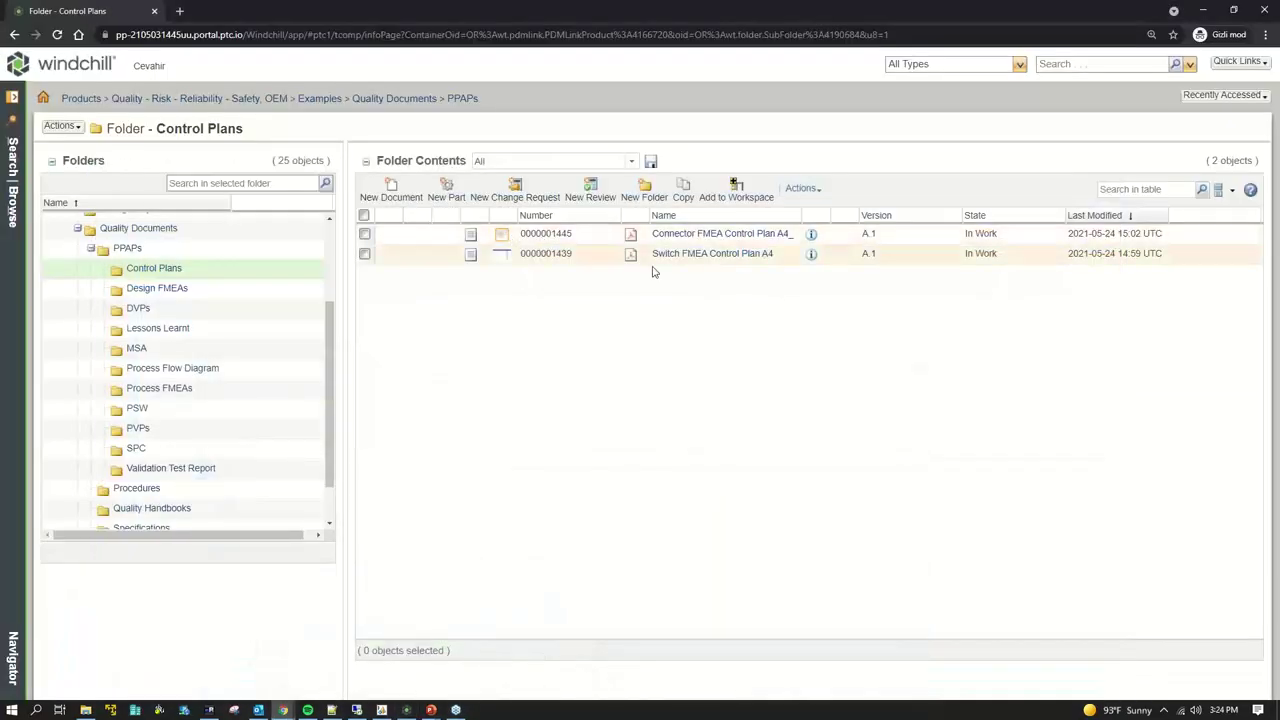
Open the recently accessed mechanical part ROCKER_SWITCH_NKK_JWMW11RC1_1 on its structure page
click(565, 256)
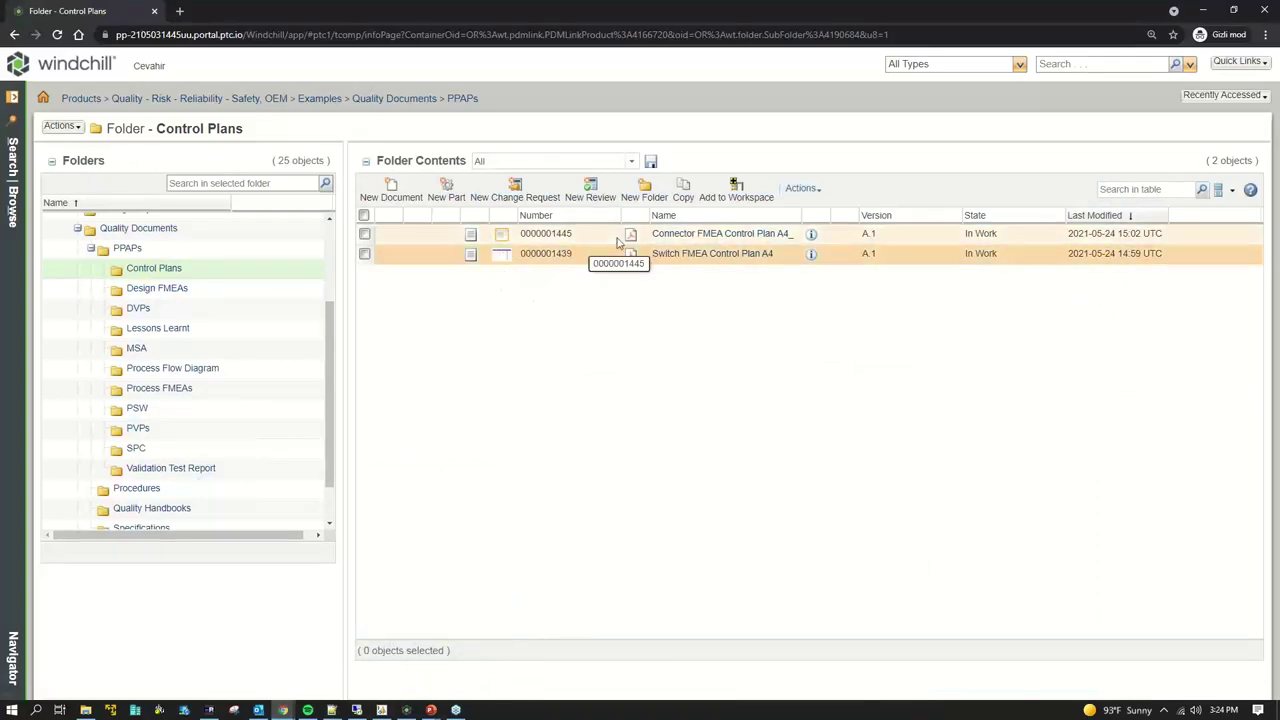
click(1205, 95)
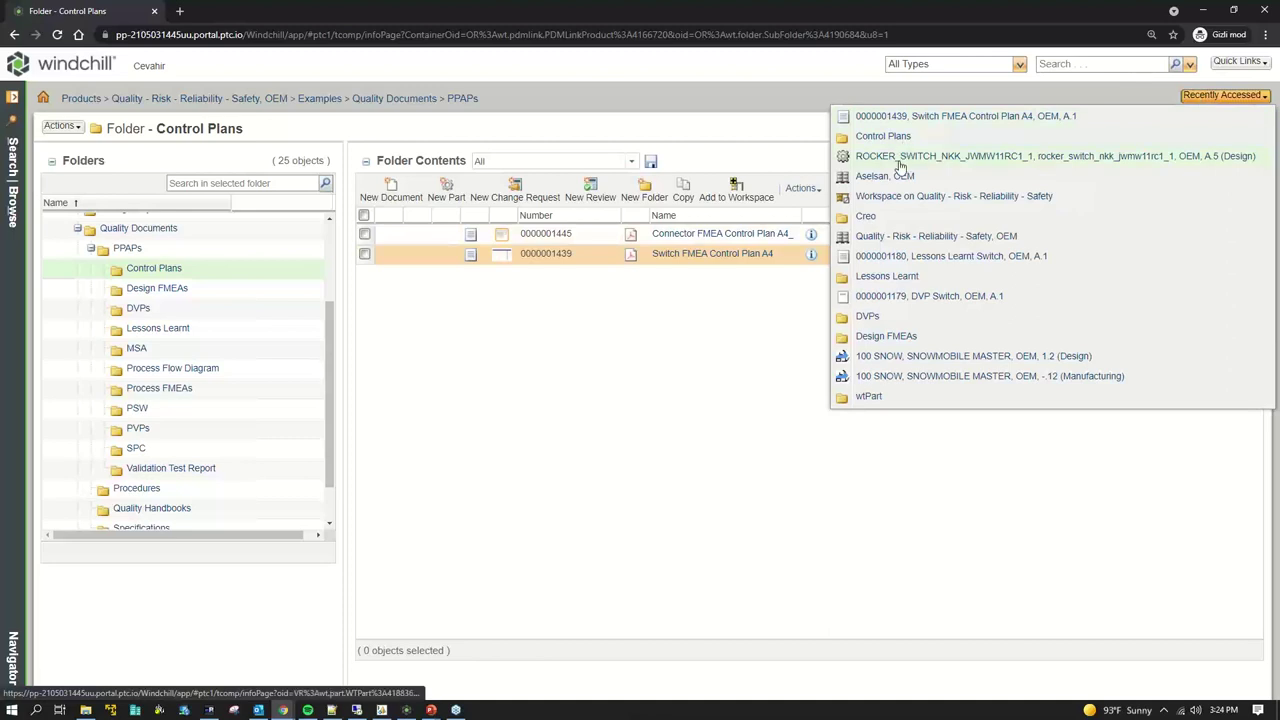
click(900, 158)
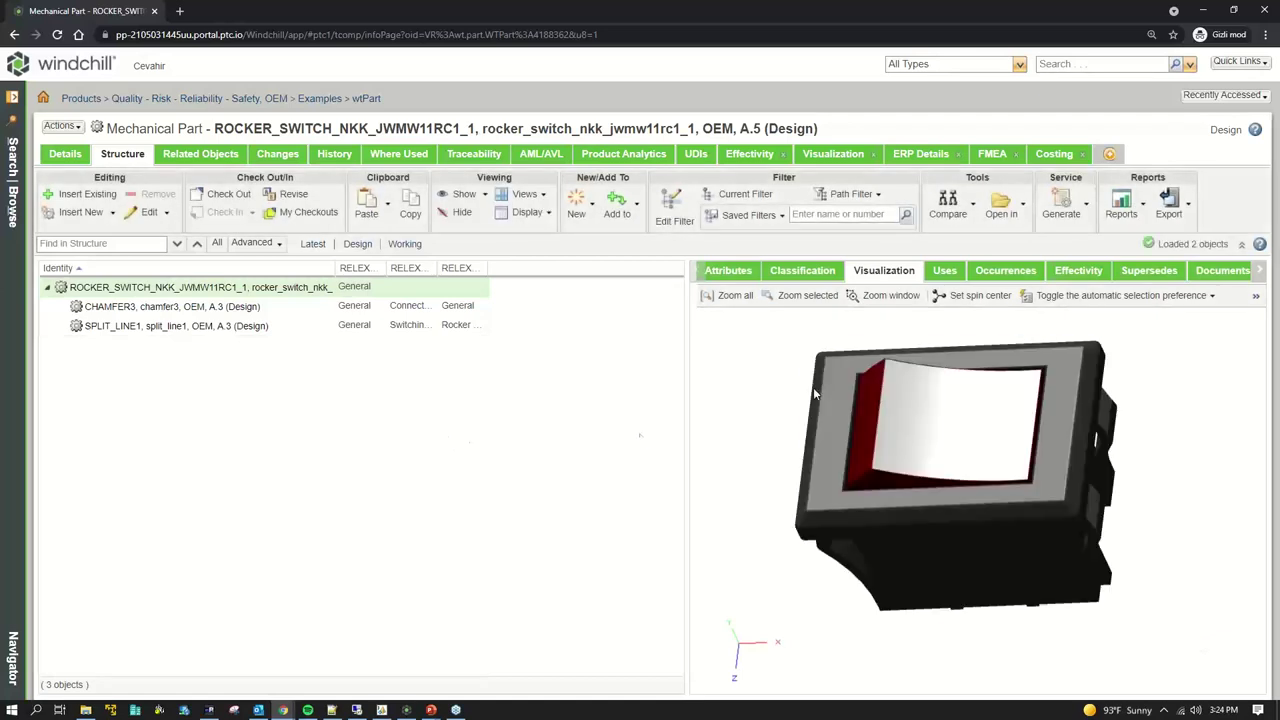
Inspect the rocker switch in 3D and highlight its SPLIT_LINE1 and CHAMFER3 components in the model
drag(885, 508, 912, 479)
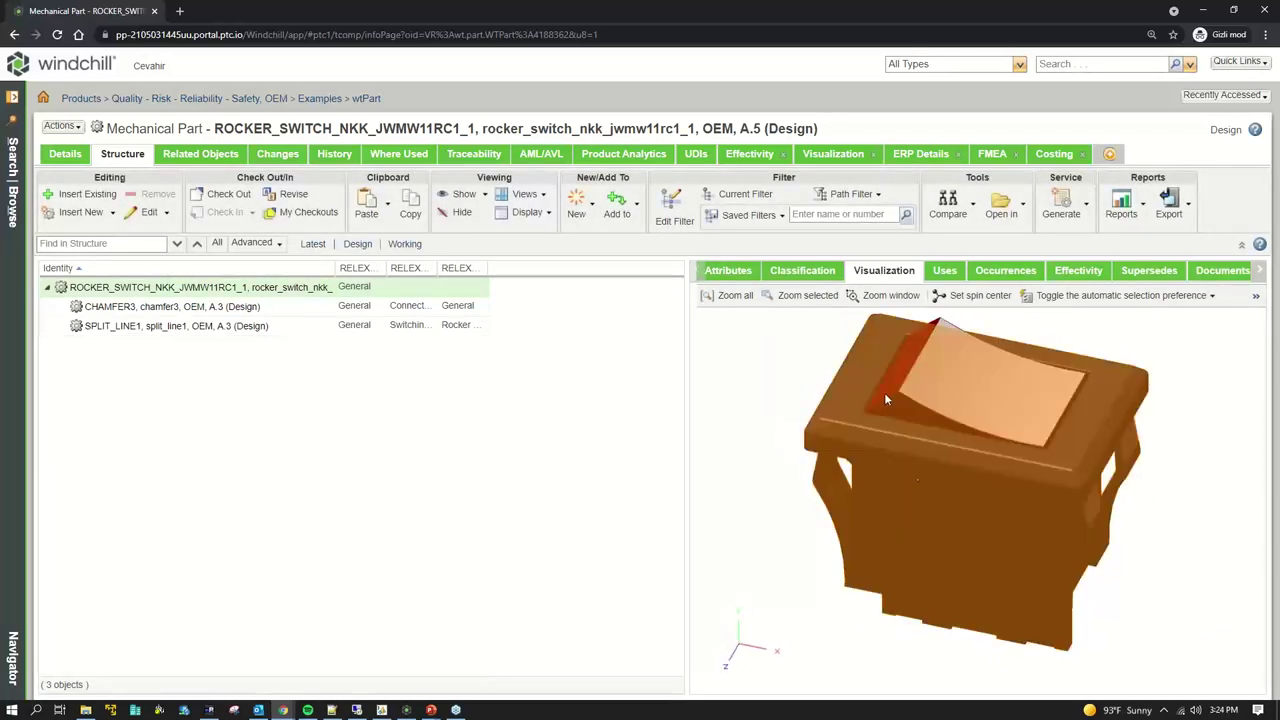
click(937, 405)
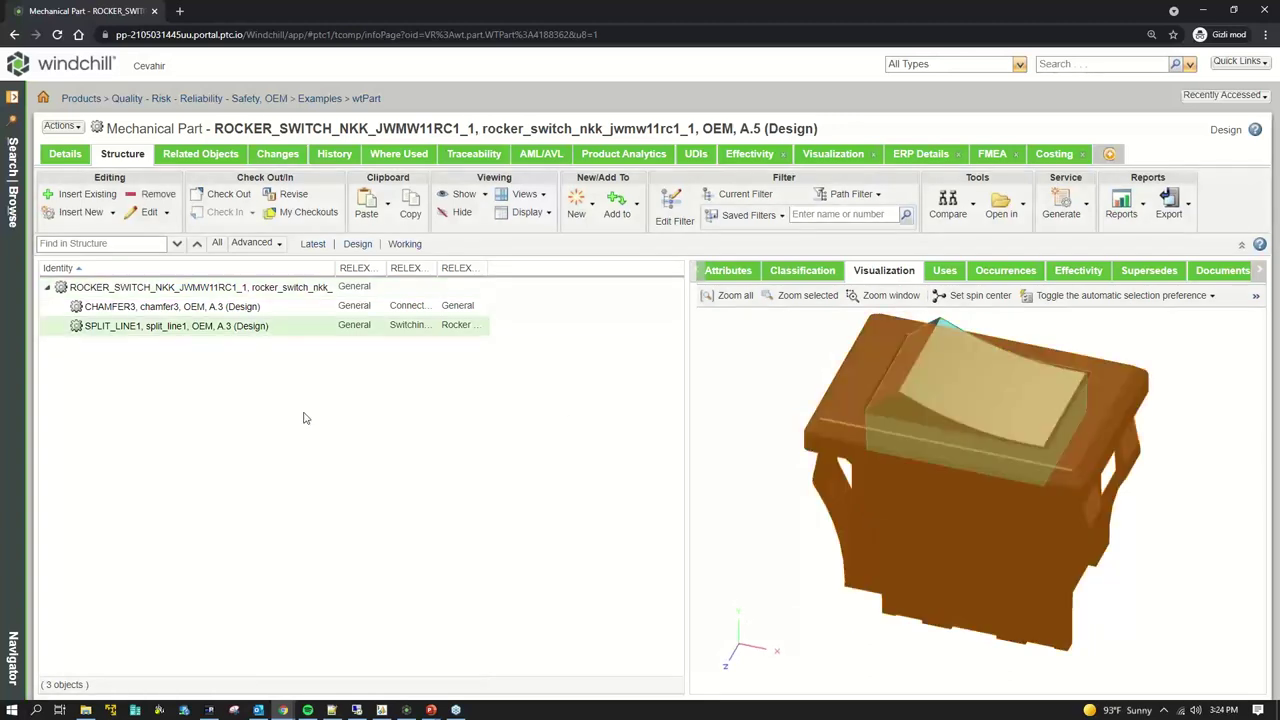
click(150, 306)
click(147, 293)
click(168, 308)
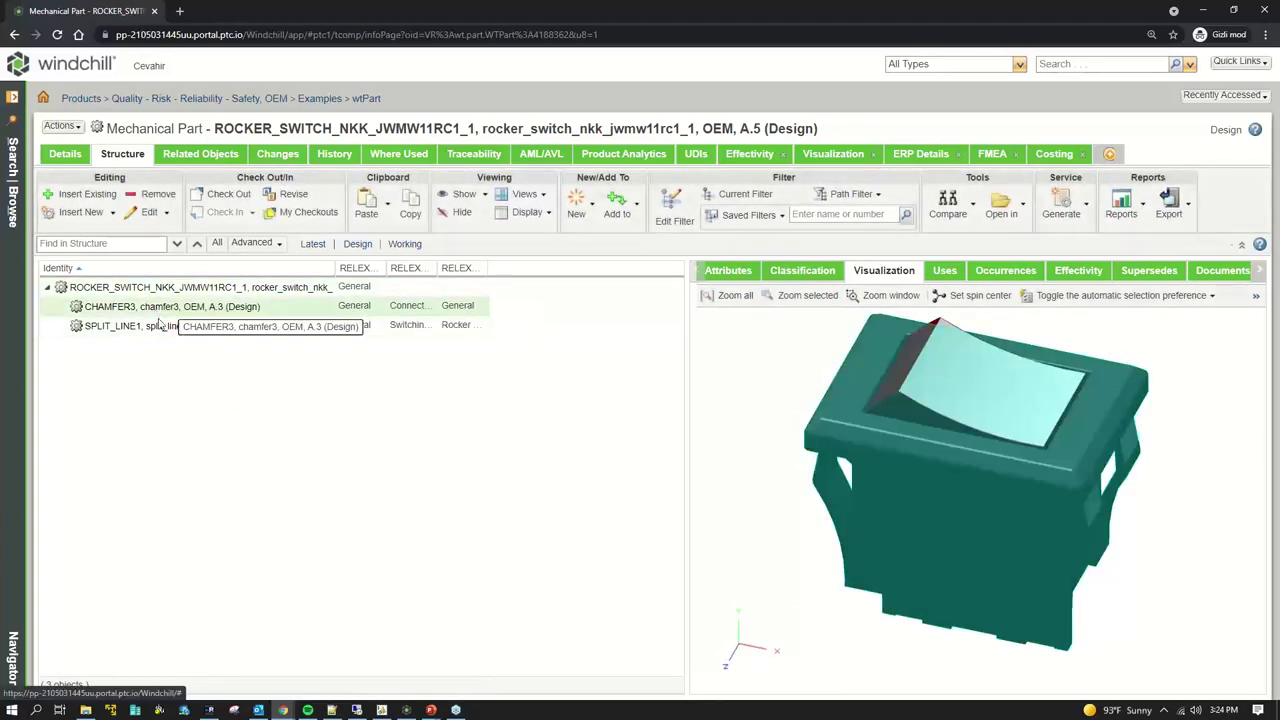
Show all related documents and CAD files under the CHAMFER3 part in the structure
click(464, 194)
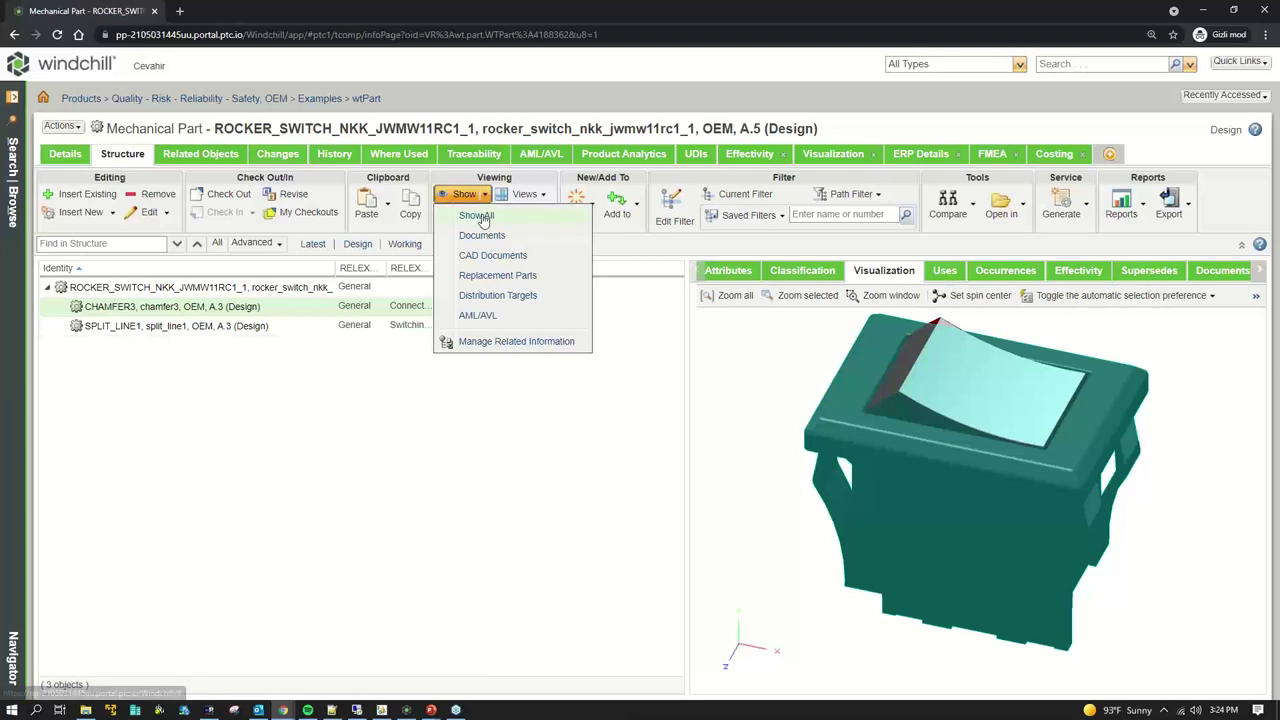
click(466, 212)
drag(195, 322, 97, 310)
click(202, 313)
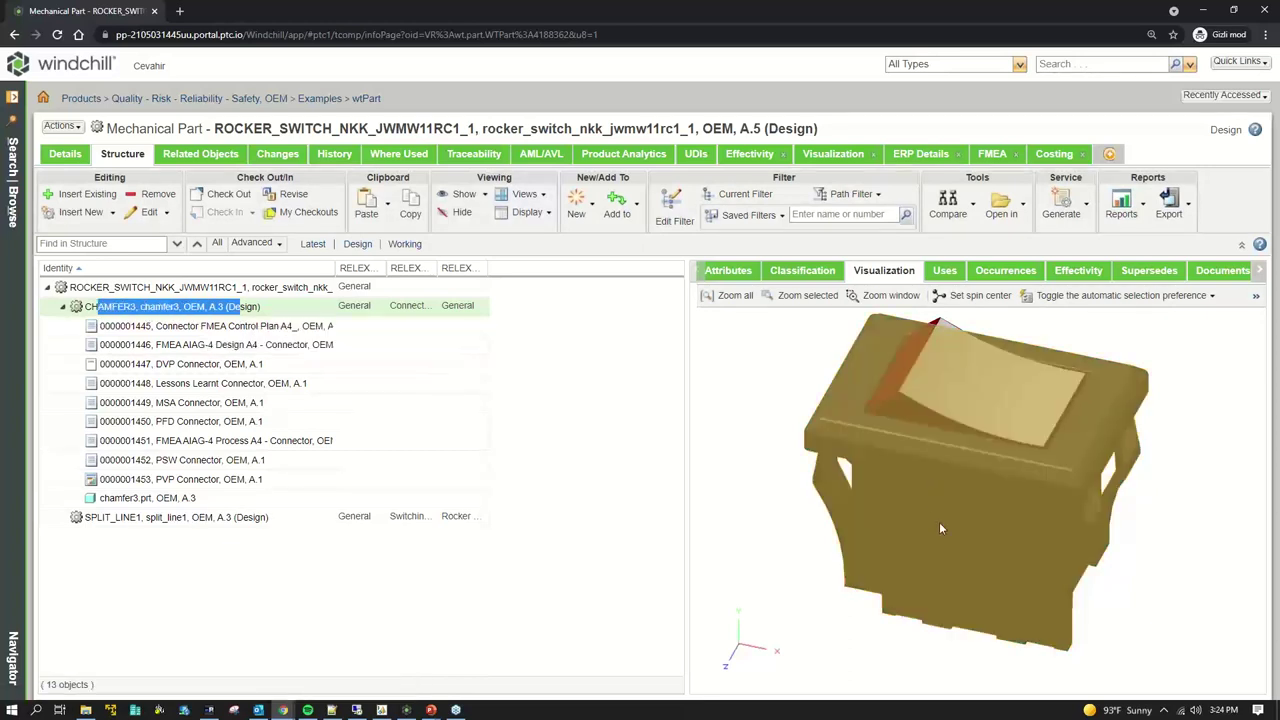
Examine the connector documents under CHAMFER3, including the FMEA control plan, design FMEA, PFD and process FMEA
click(165, 330)
drag(243, 344, 157, 383)
drag(220, 421, 157, 421)
drag(236, 479, 217, 441)
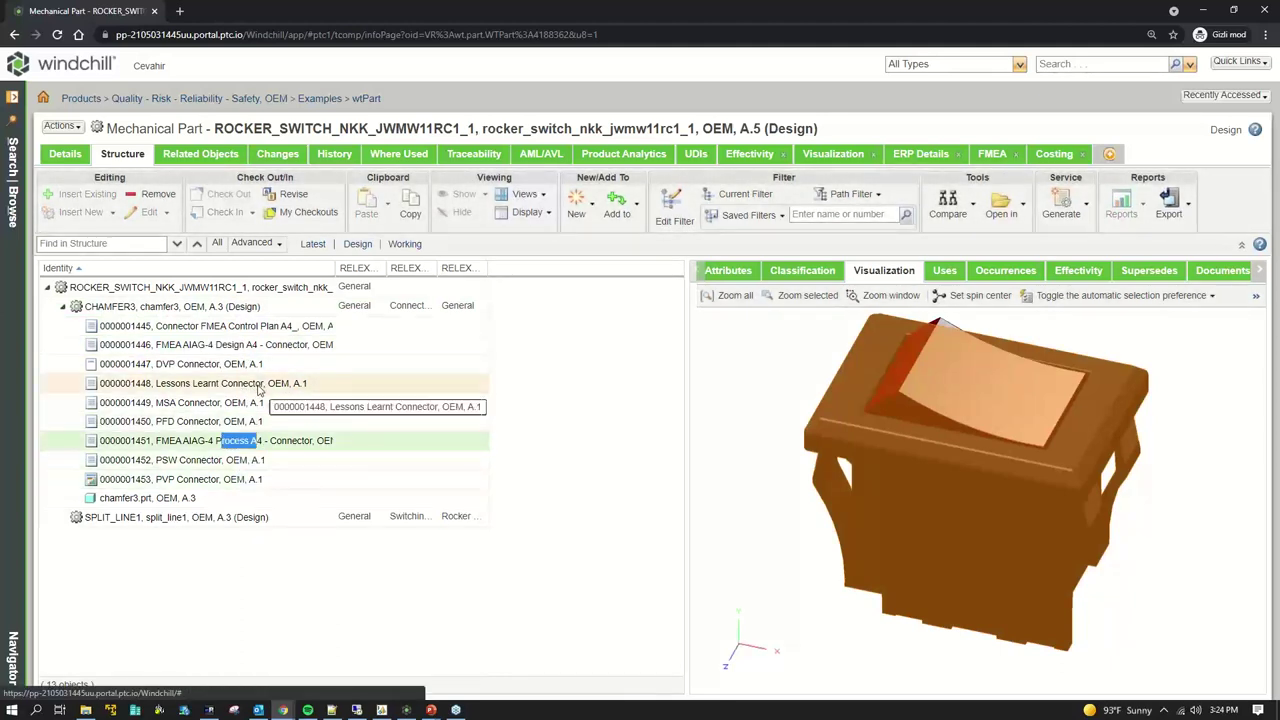
click(225, 326)
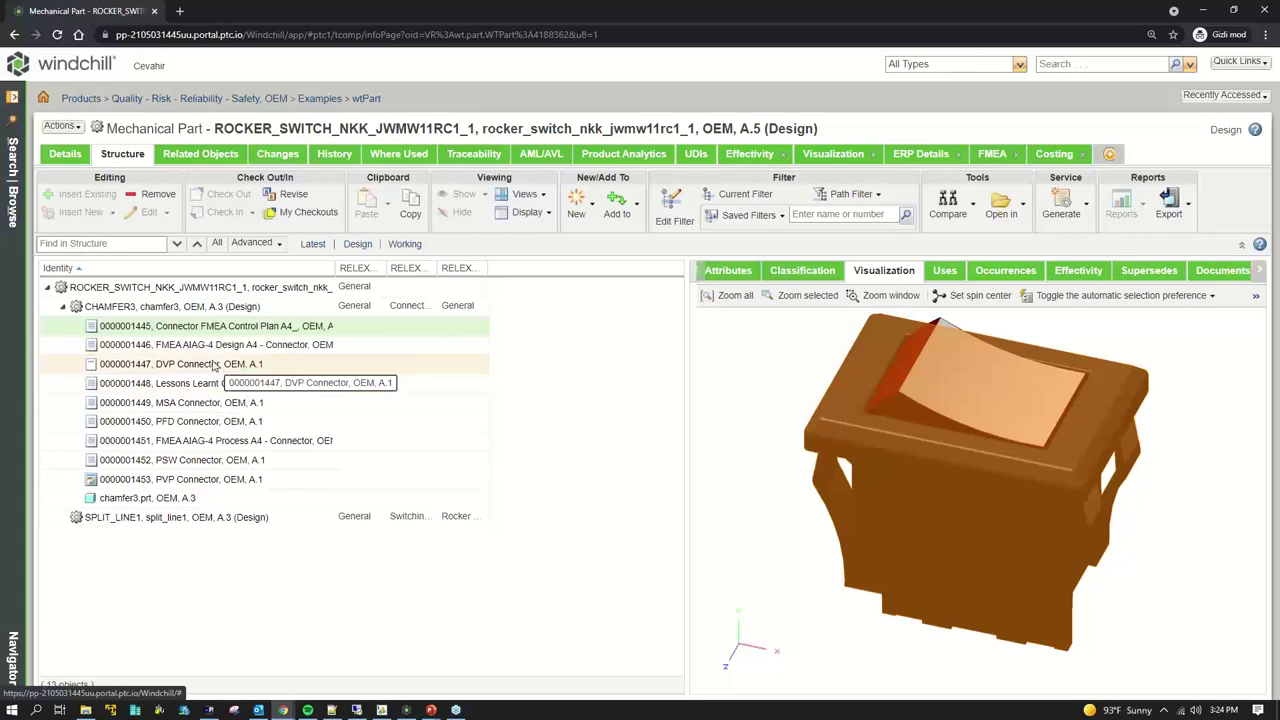
Point out the SPLIT_LINE1 and CHAMFER3 parts and the chamfer3.prt CAD document in the structure
click(230, 515)
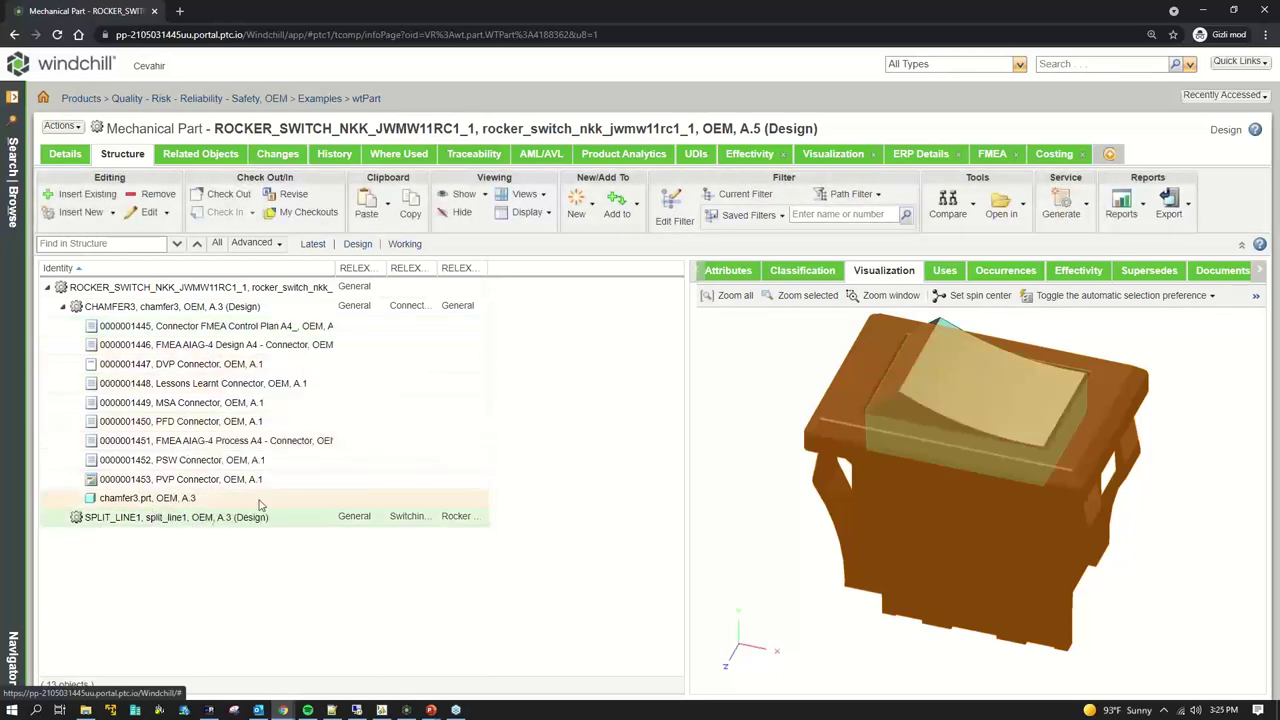
click(212, 307)
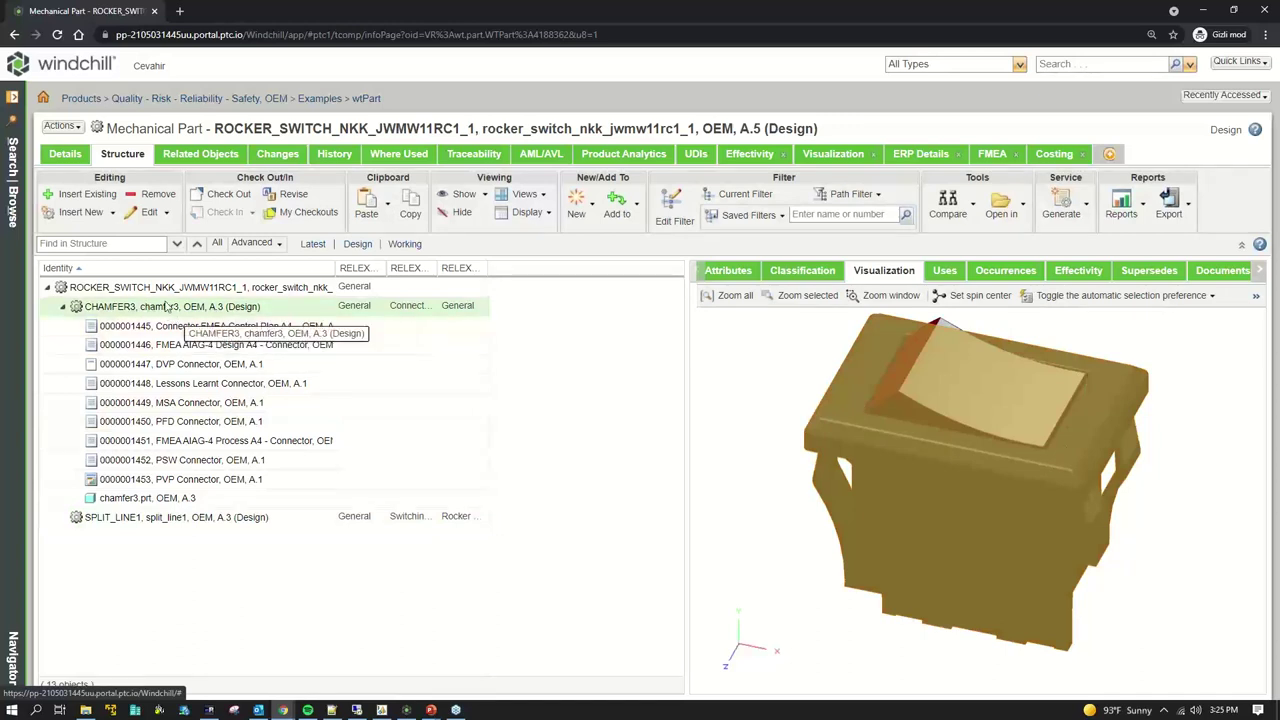
click(127, 499)
triple_click(147, 498)
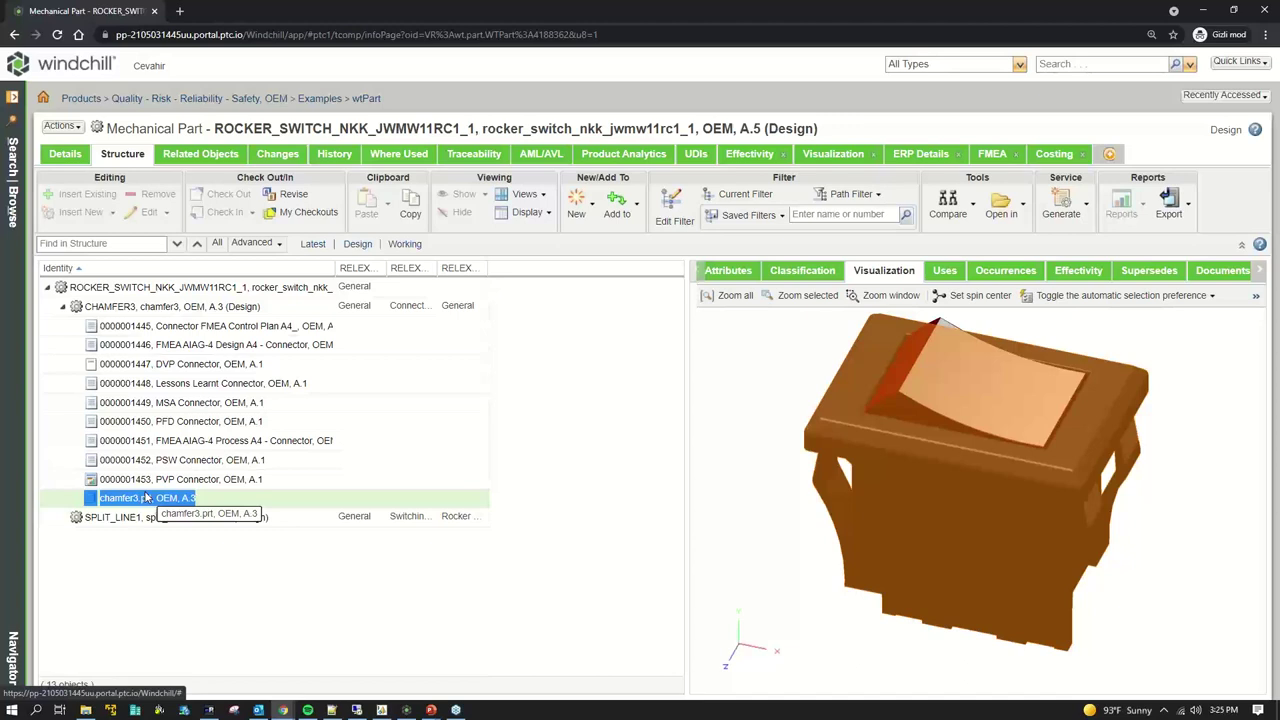
drag(266, 307, 125, 311)
click(125, 310)
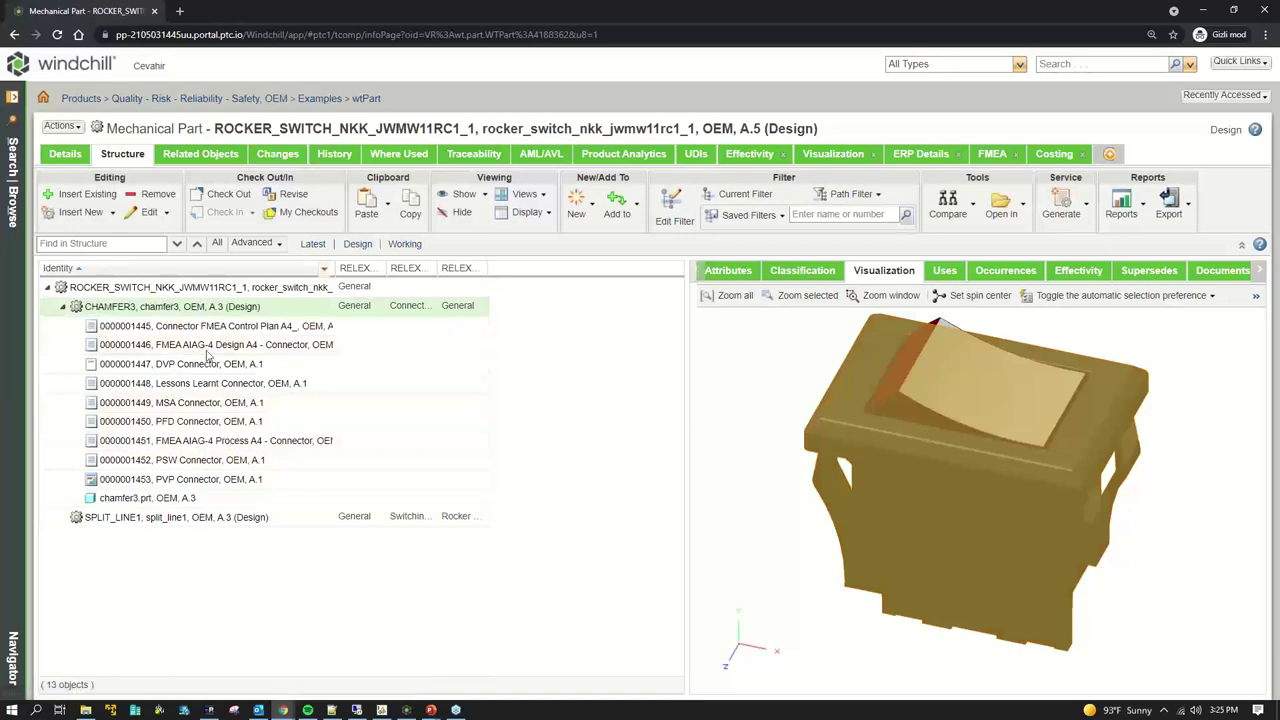
Show all related objects under SPLIT_LINE1 and examine its switch documents, from DVP Switch to PVP Switch
click(240, 517)
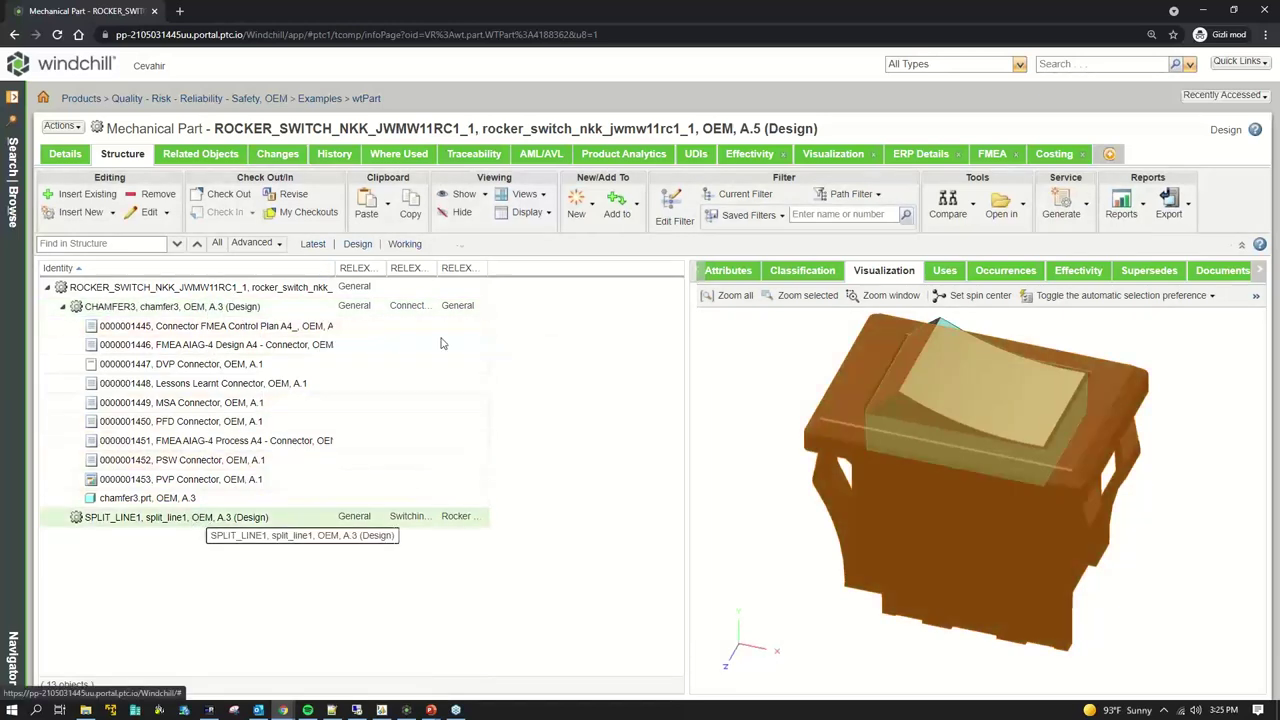
click(62, 517)
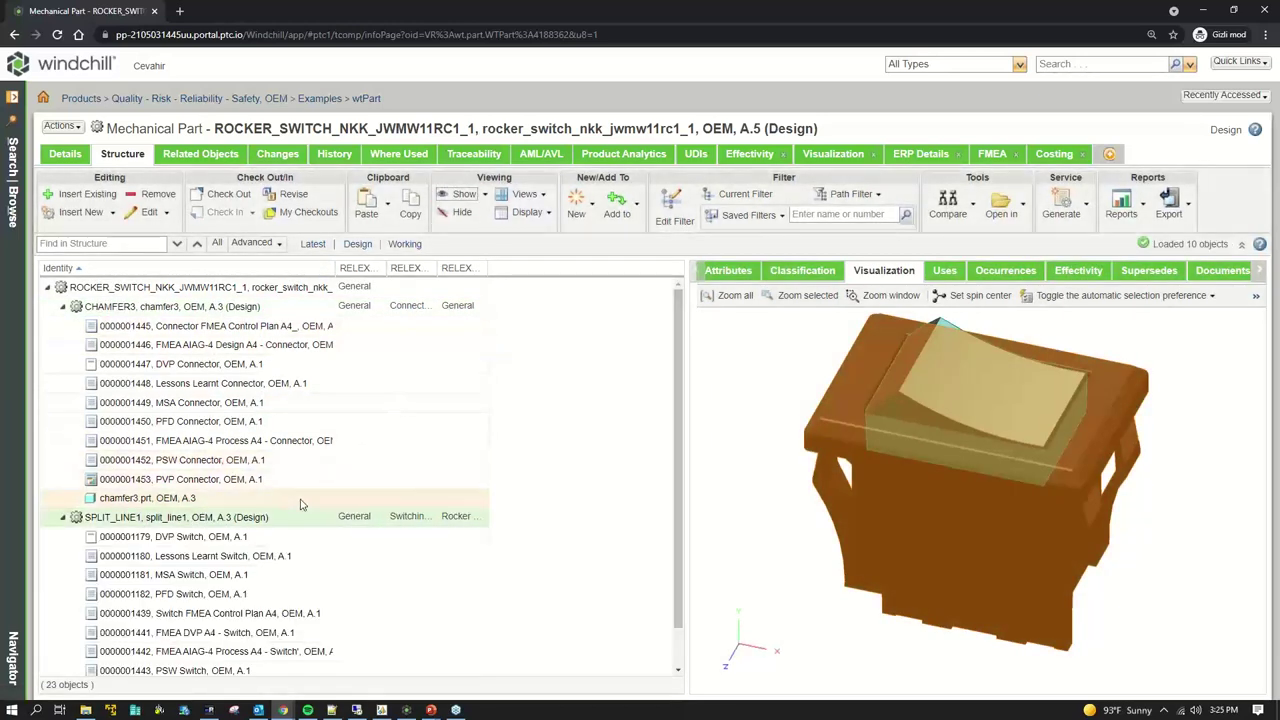
scroll(290, 525, down, 1)
drag(113, 475, 186, 475)
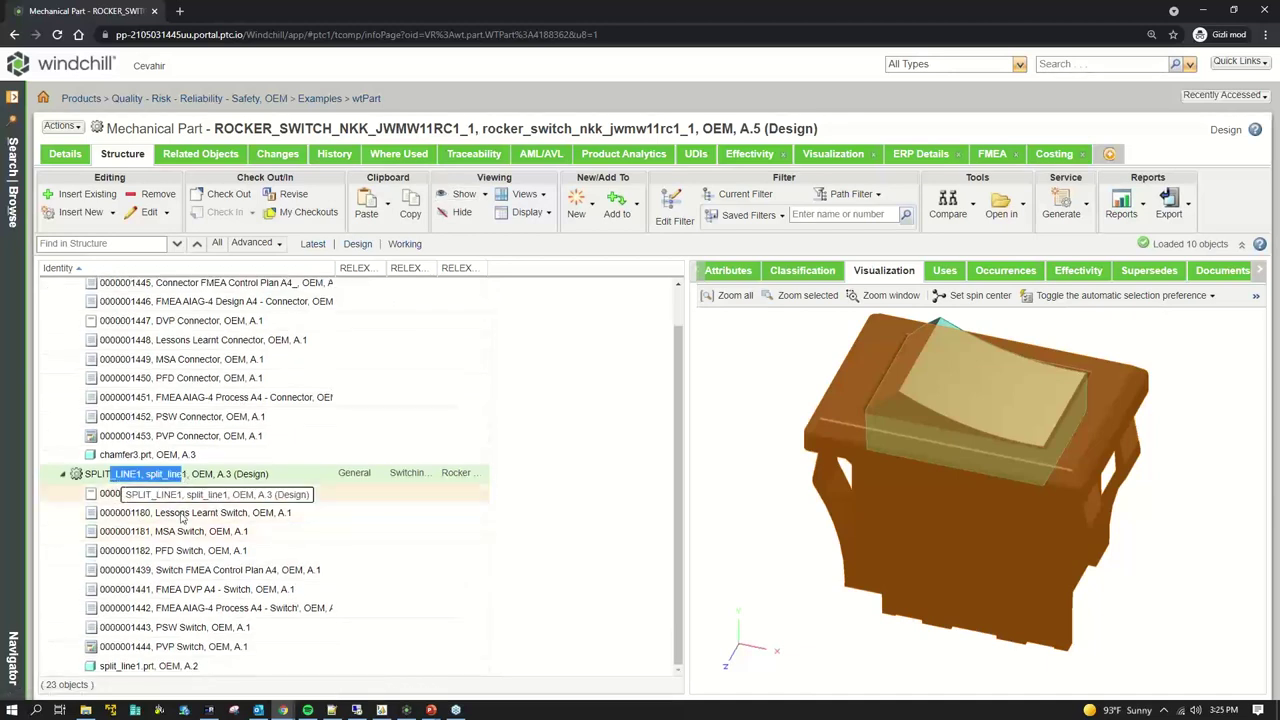
click(238, 478)
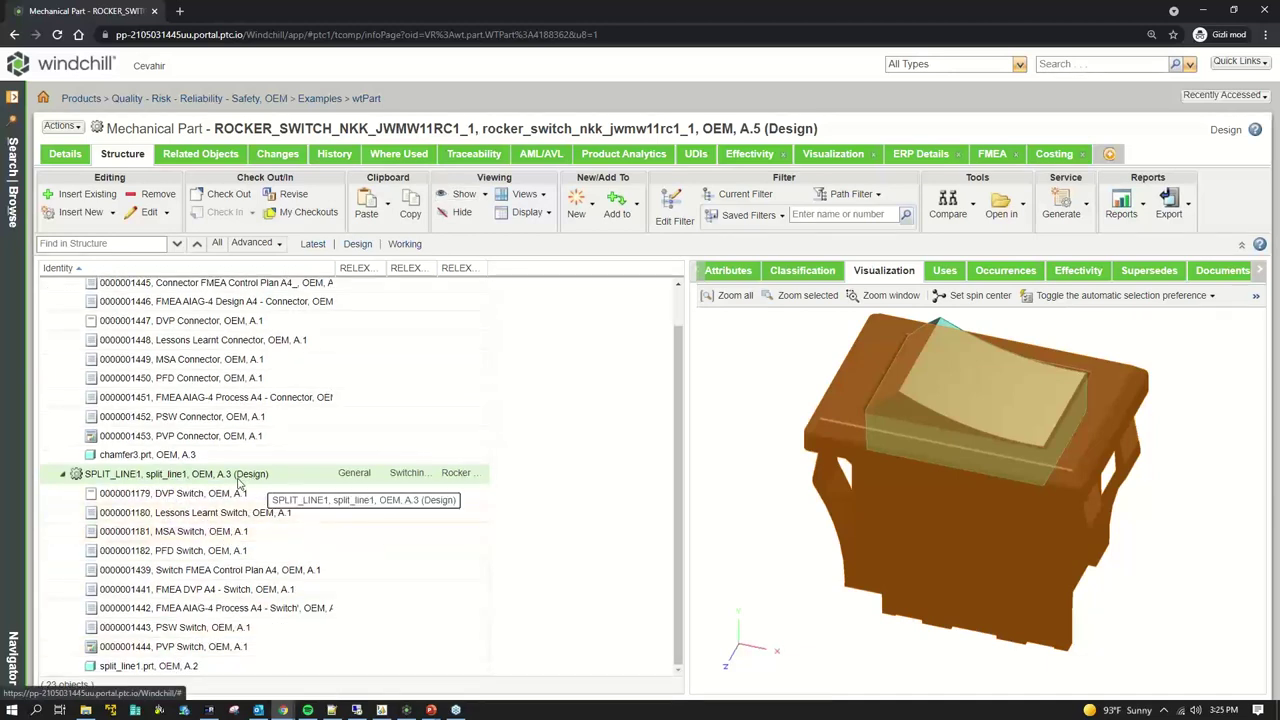
mouse_move(224, 473)
mouse_down()
mouse_move(205, 473)
mouse_move(217, 473)
mouse_up()
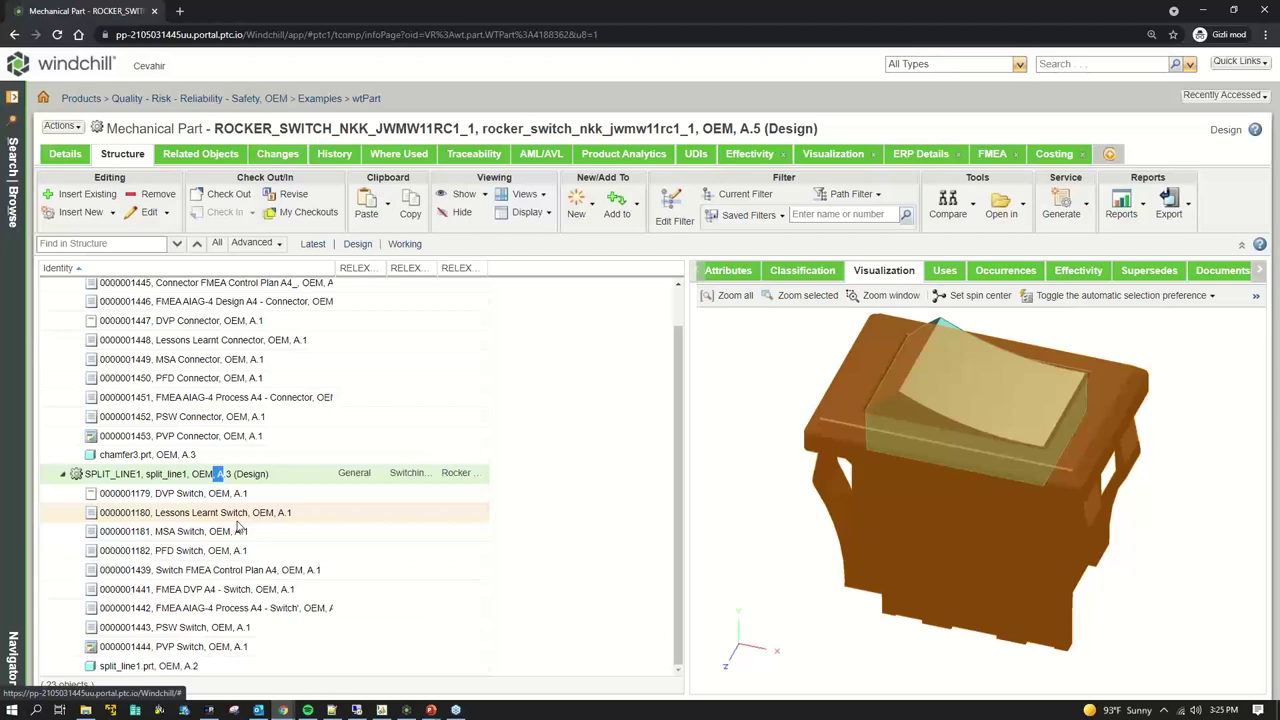
scroll(278, 500, up, 2)
click(330, 402)
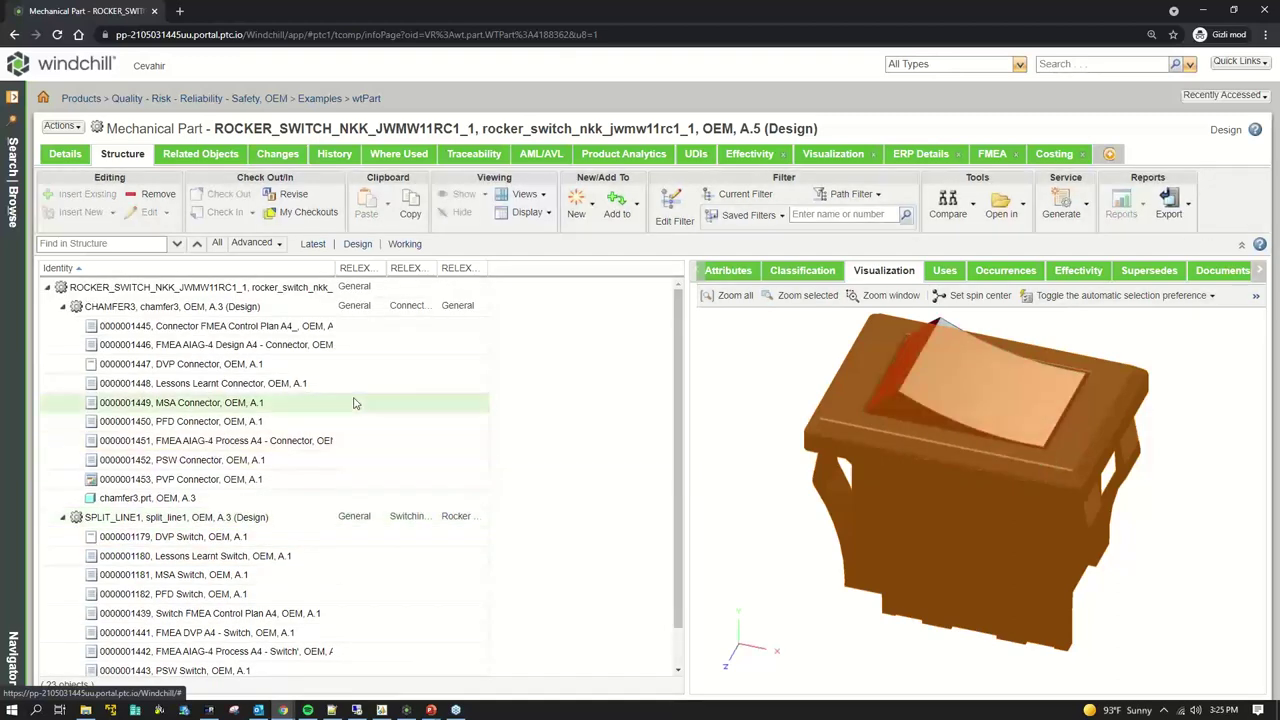
click(12, 160)
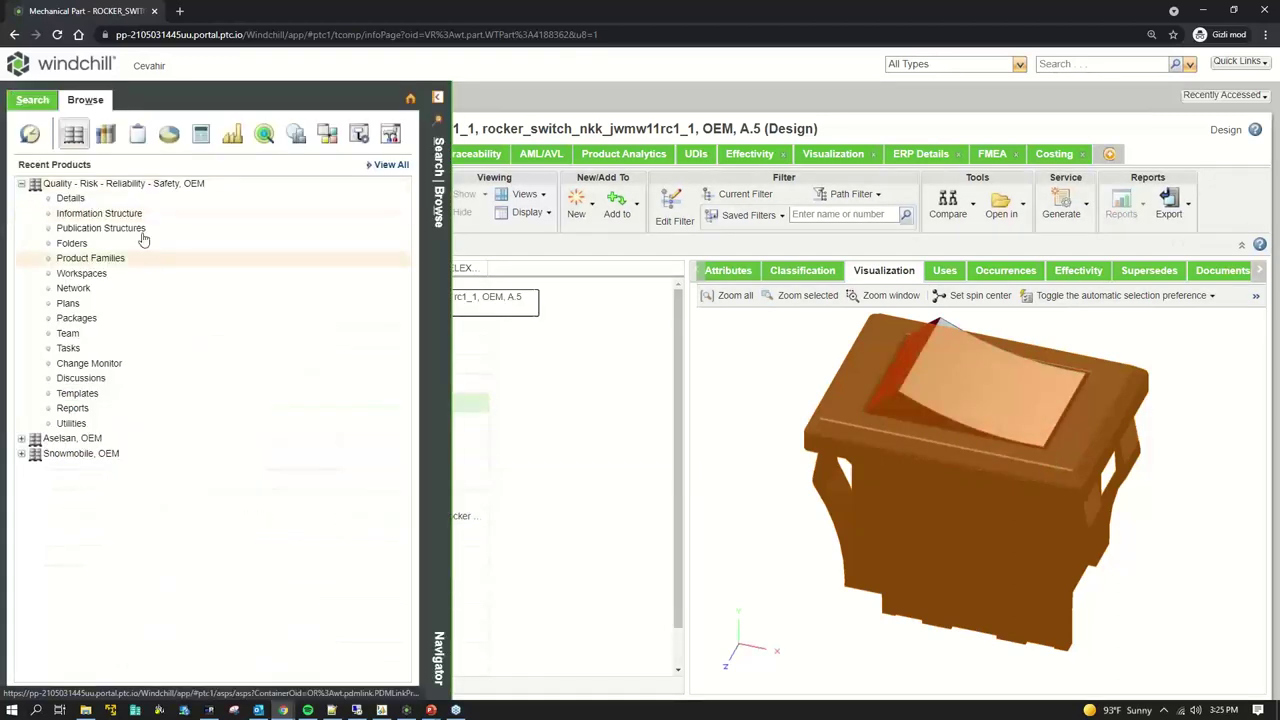
click(474, 363)
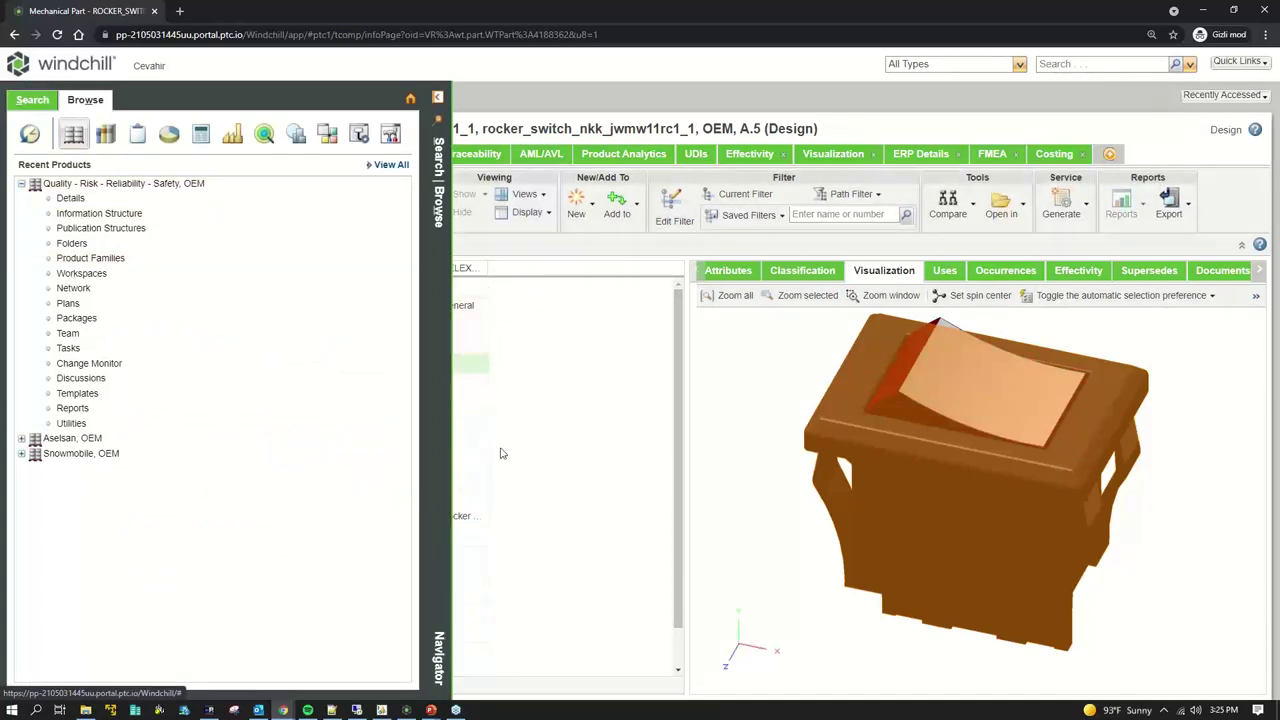
click(437, 100)
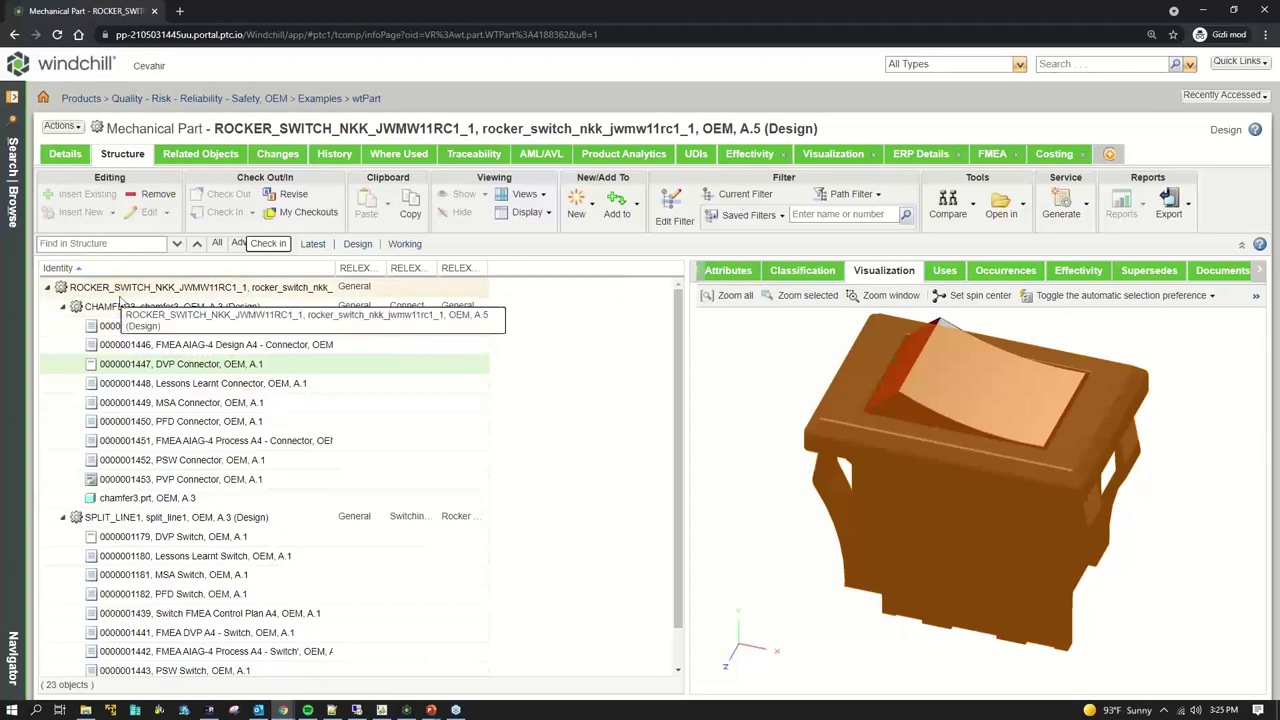
Collapse the CHAMFER3 and SPLIT_LINE1 branches in the rocker switch structure
click(62, 306)
click(62, 326)
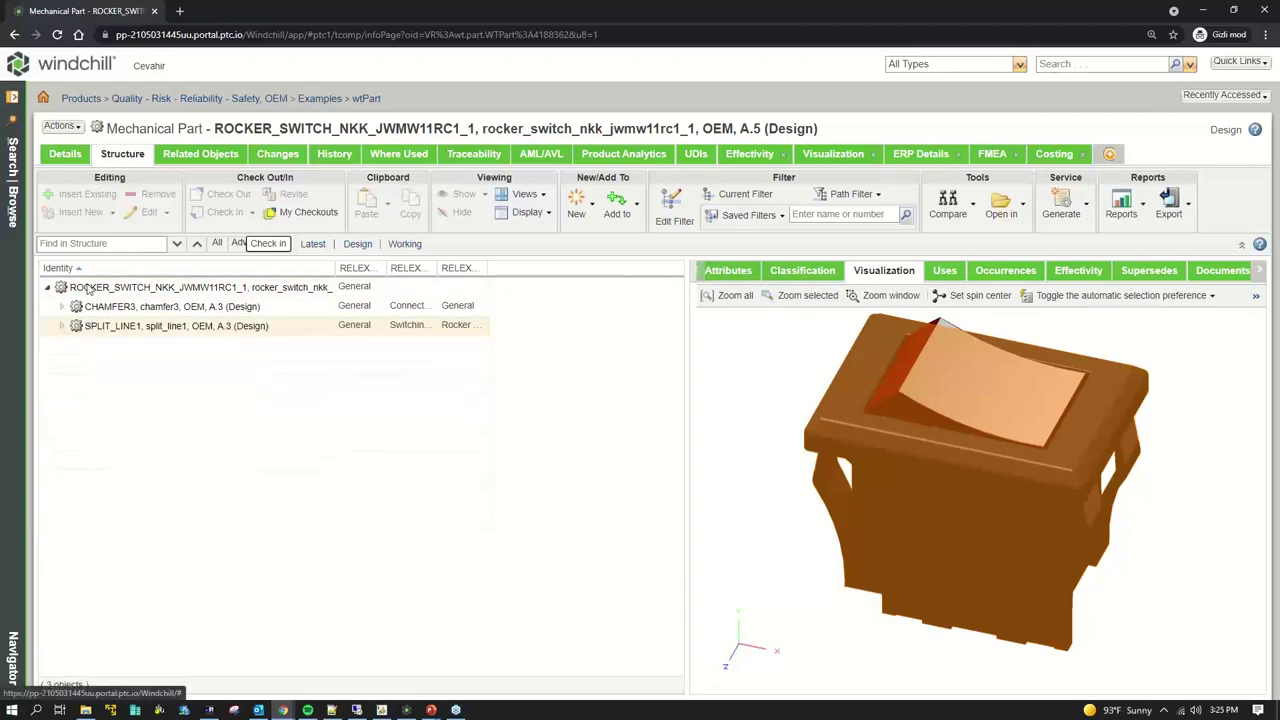
Switch to Windchill Risk and Reliability and display the thumbnail of the top-level rocker switch item
click(1203, 10)
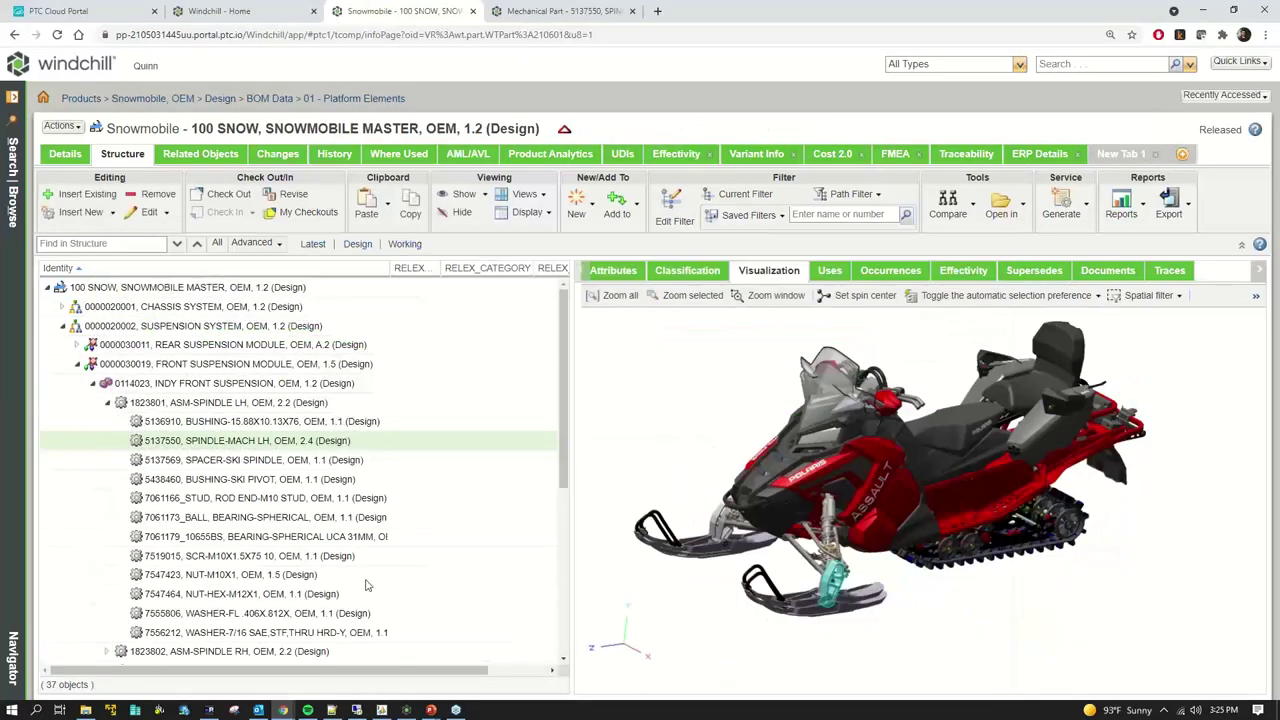
click(406, 710)
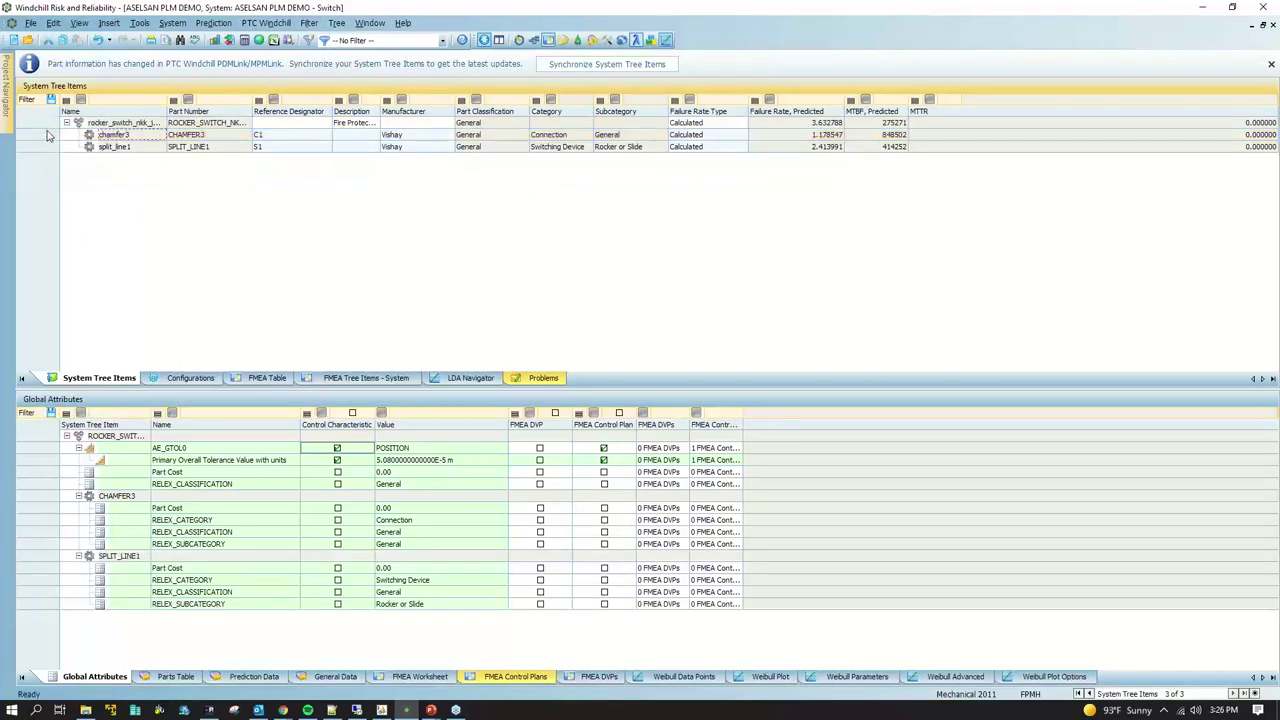
click(268, 23)
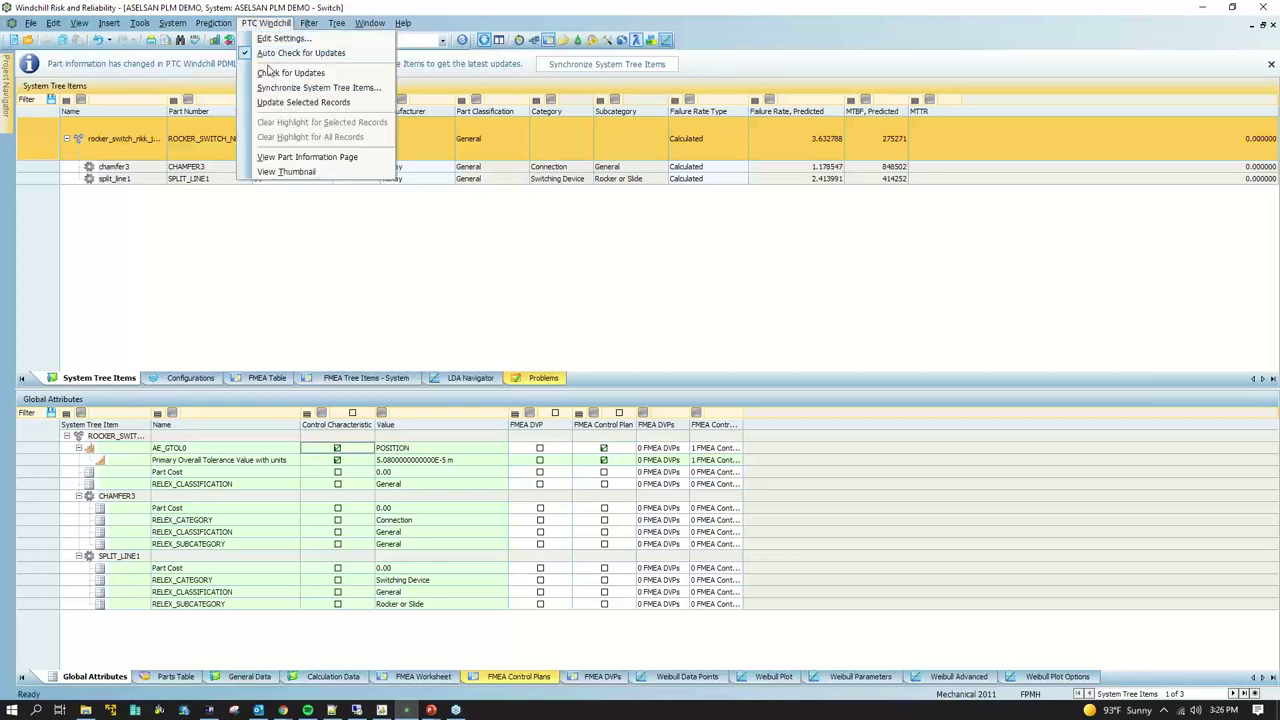
click(295, 176)
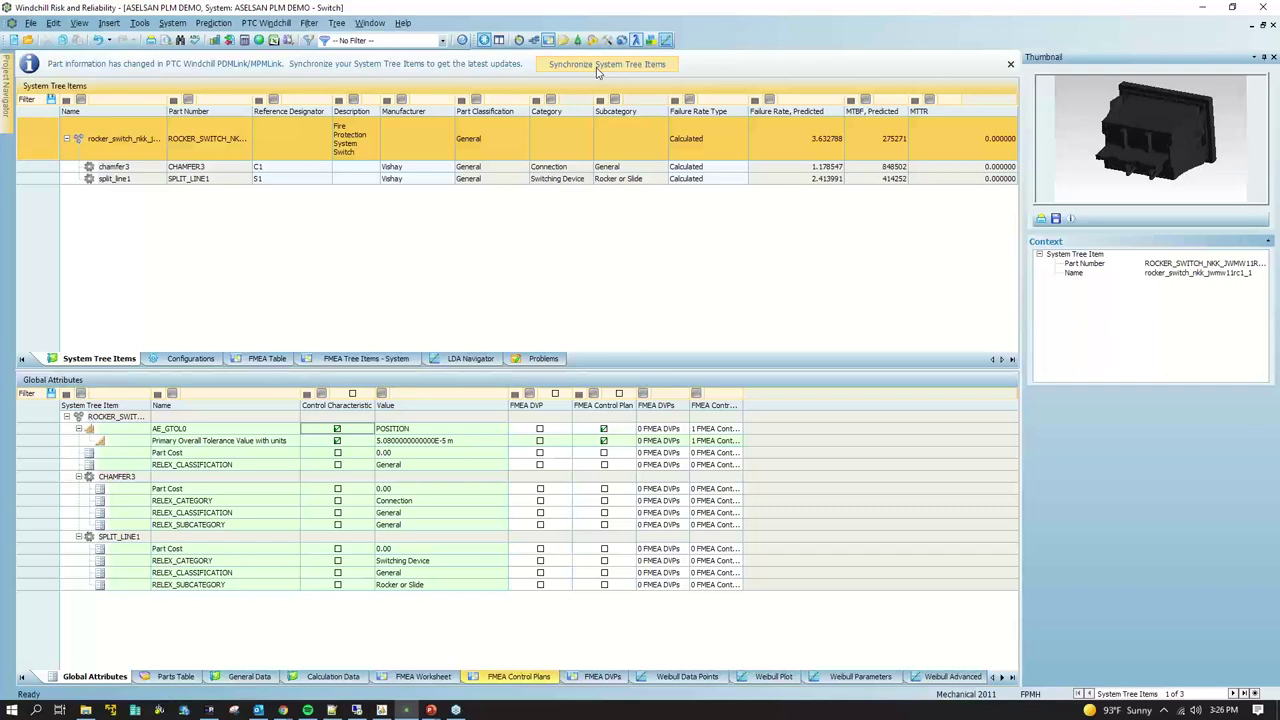
Review the module selection alongside the rocker switch part page in Windchill, and cancel the selection without changes
click(484, 40)
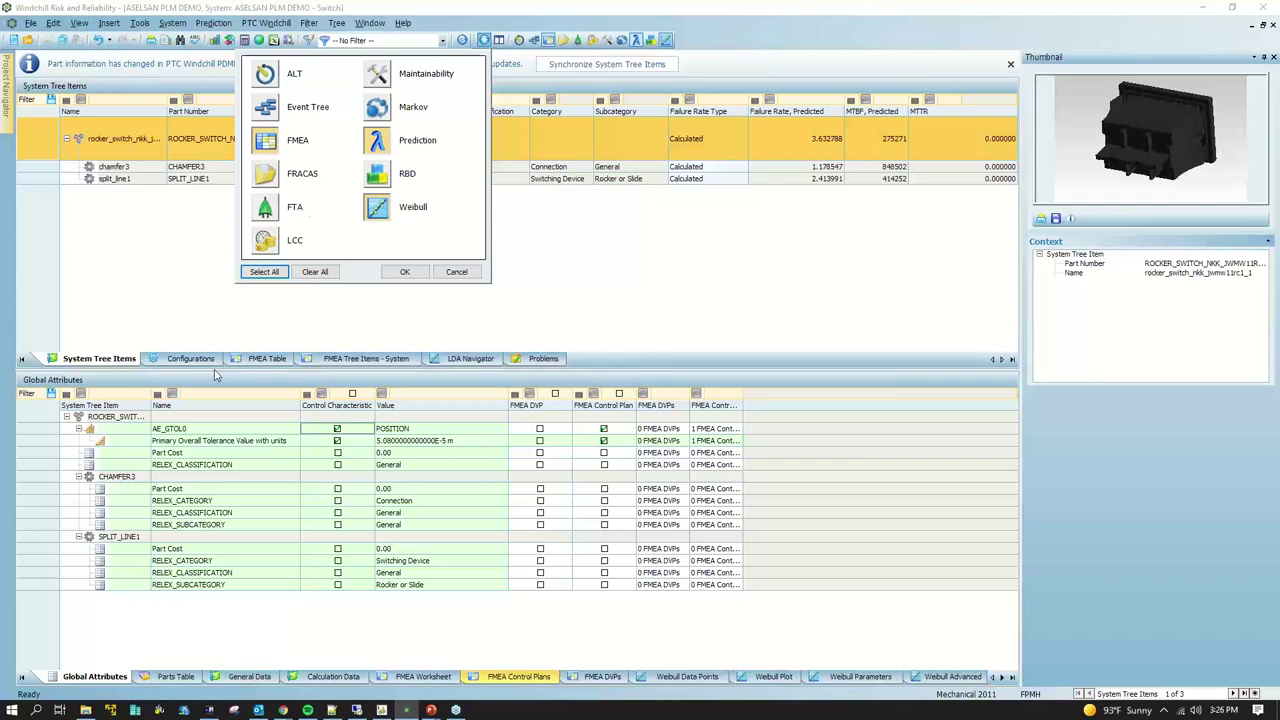
mouse_move(283, 710)
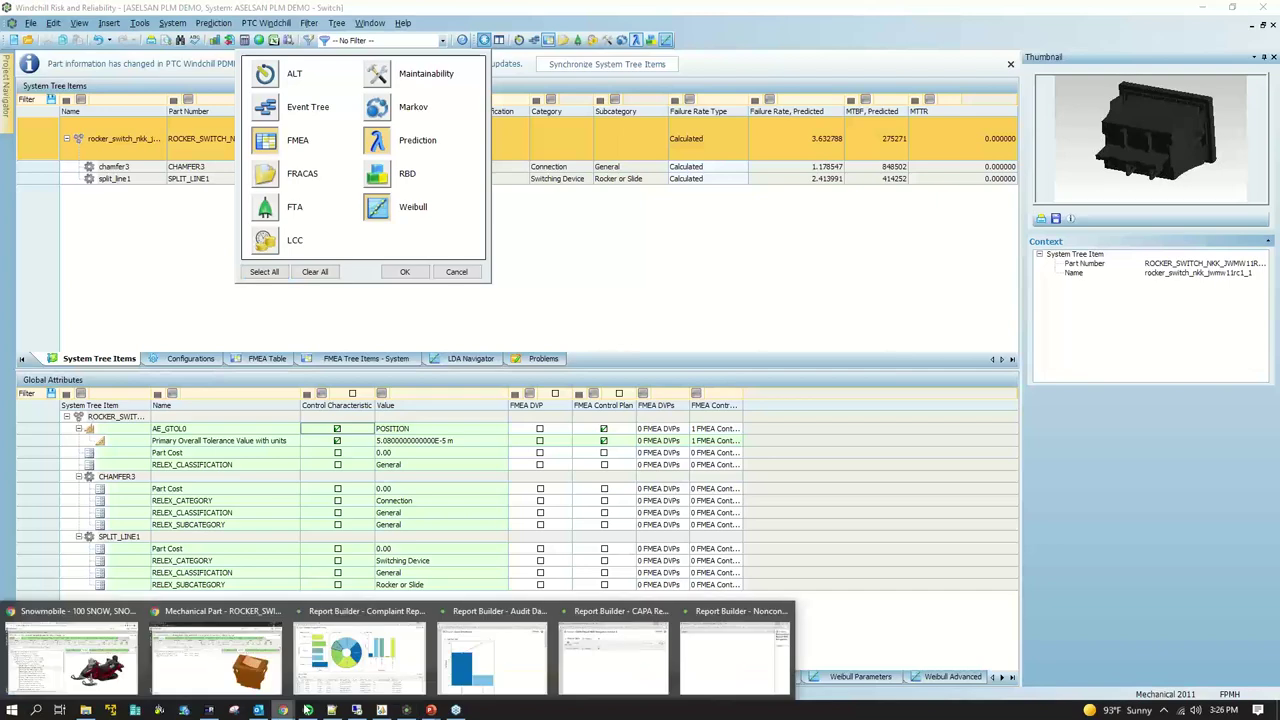
click(233, 673)
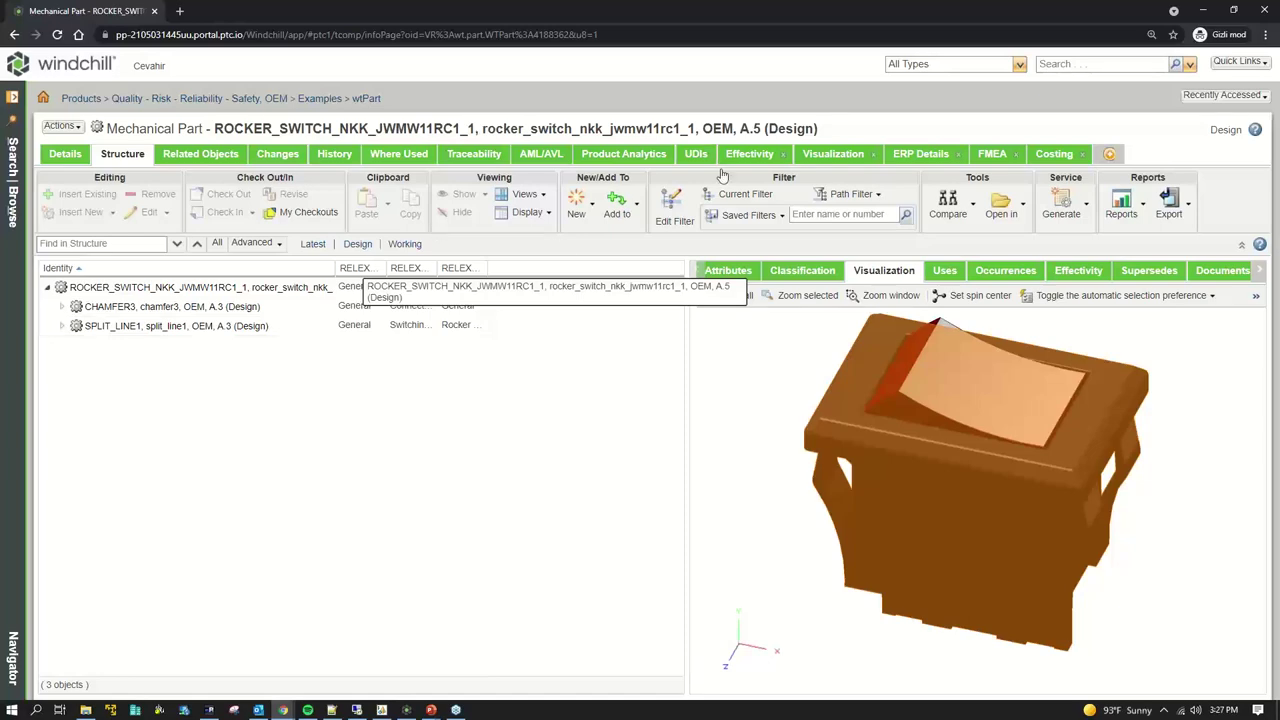
click(1203, 10)
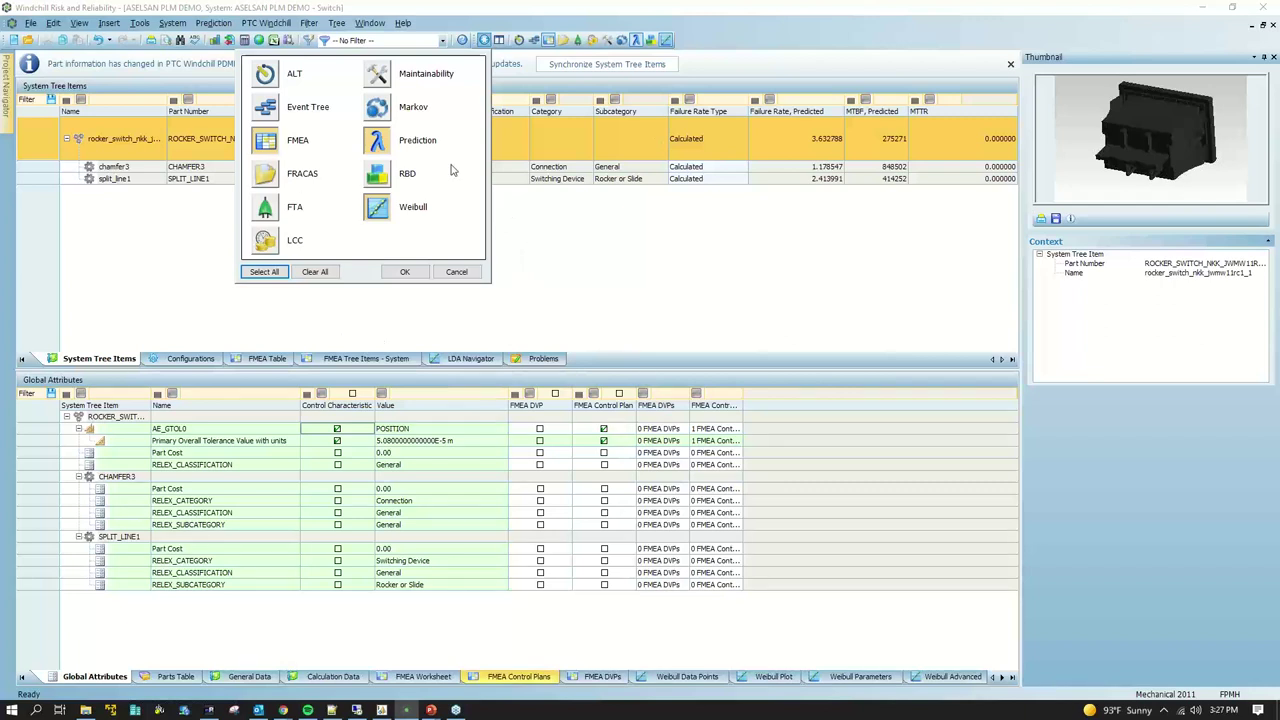
click(465, 277)
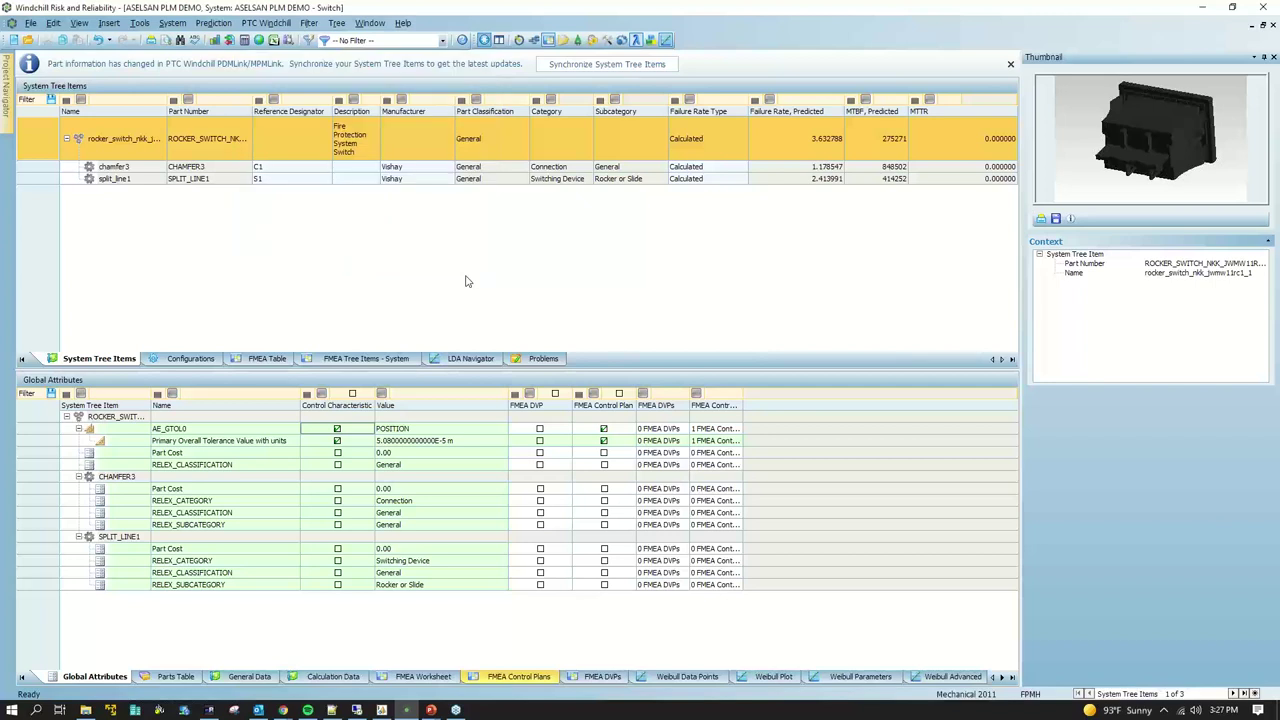
Highlight all three system tree items and view the category and thumbnail of split_line1
shift+click(38, 177)
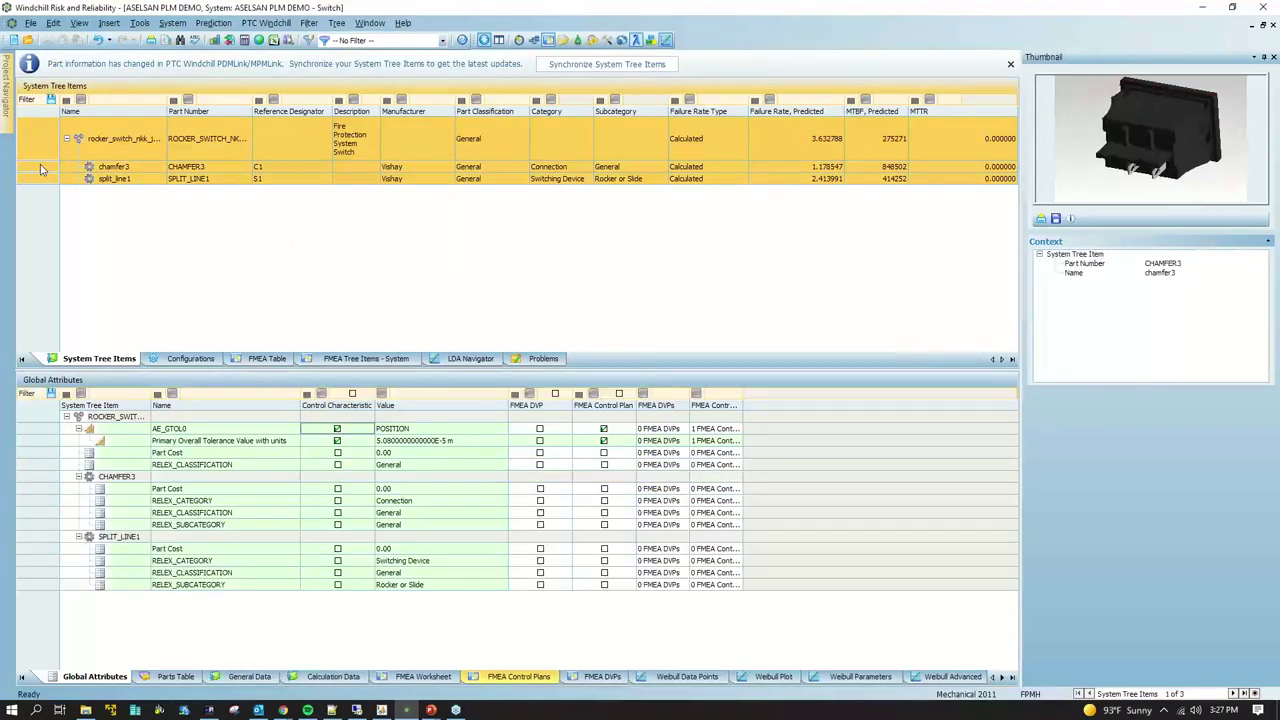
click(505, 178)
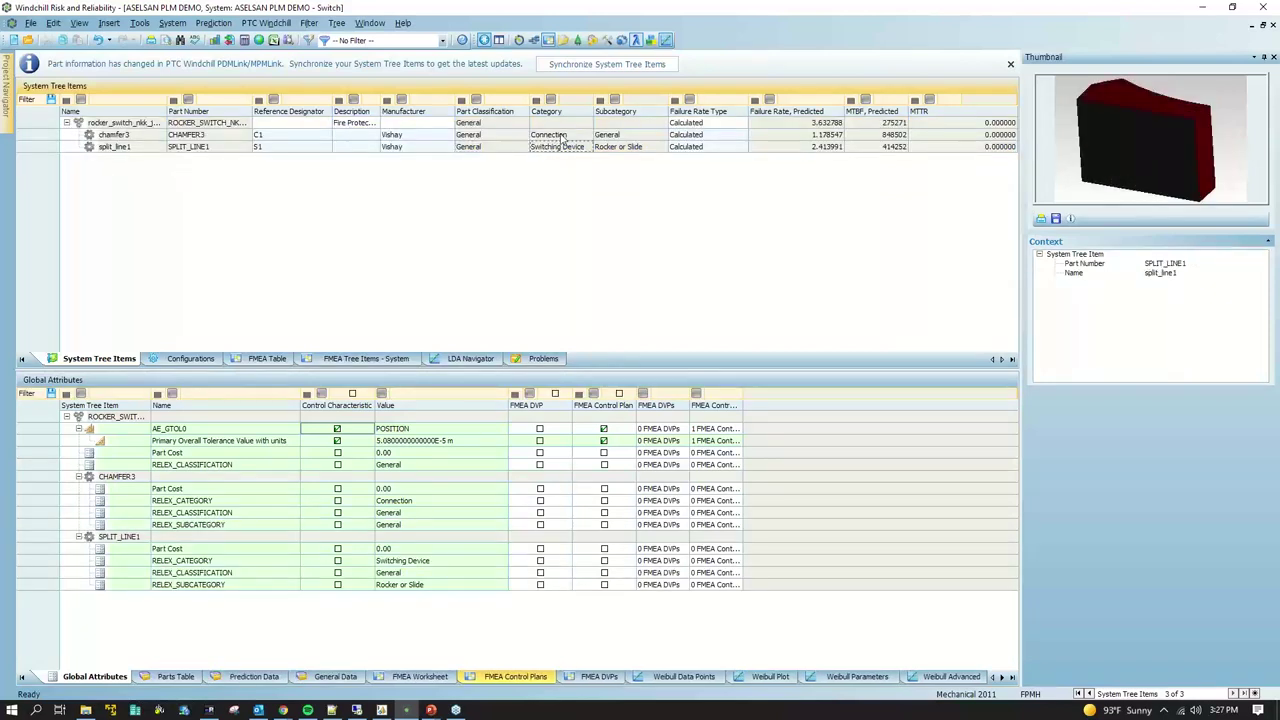
Review the part classification of the top-level rocker switch and the category and subcategory of chamfer3 in the system tree
click(487, 123)
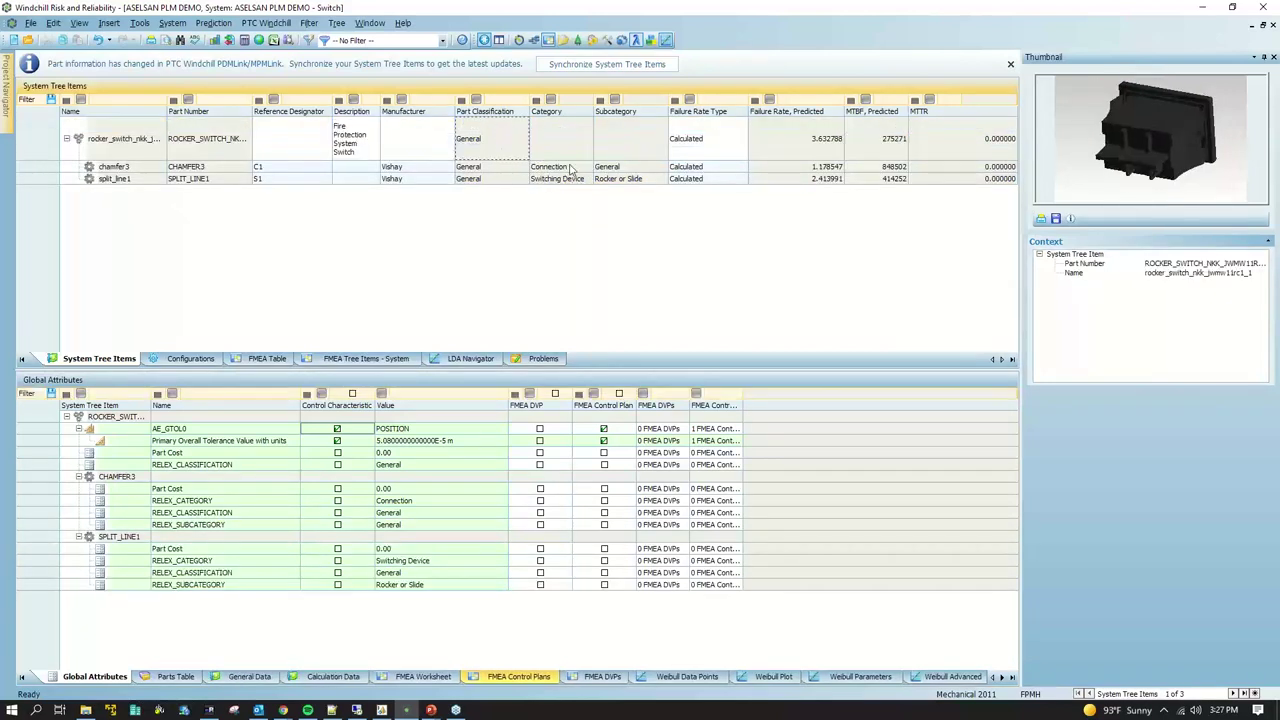
click(610, 167)
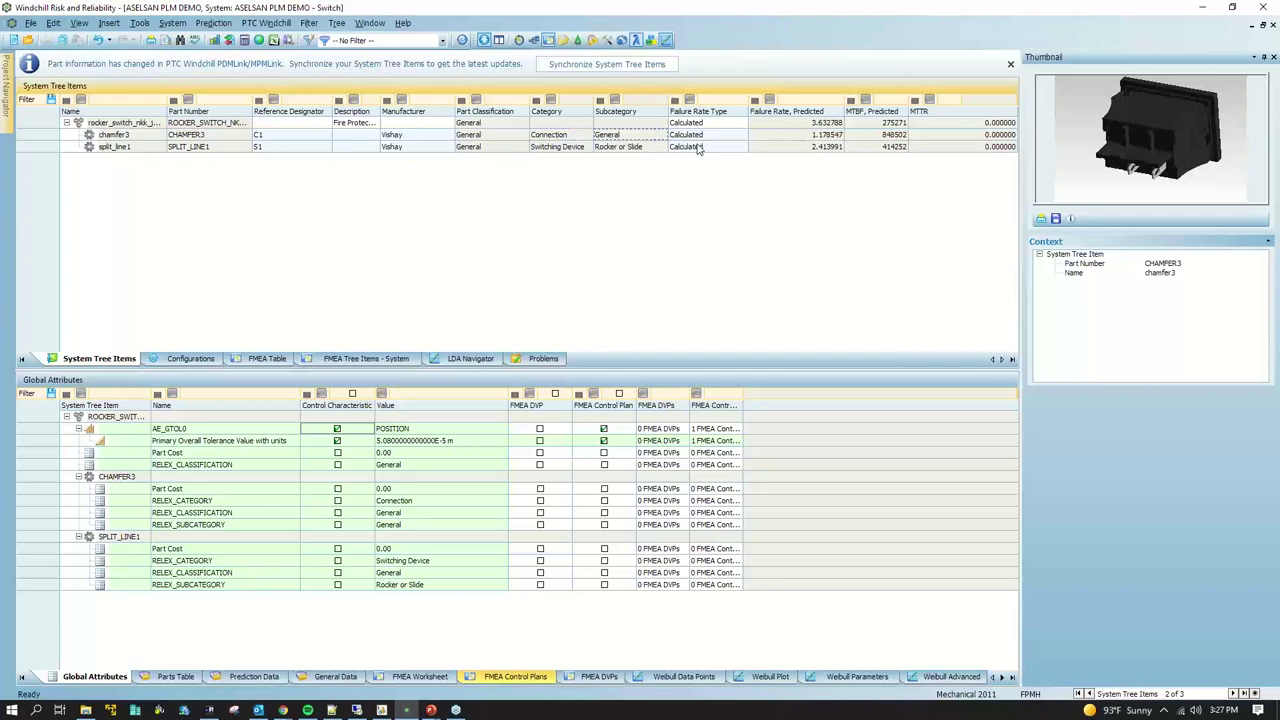
click(131, 138)
click(560, 135)
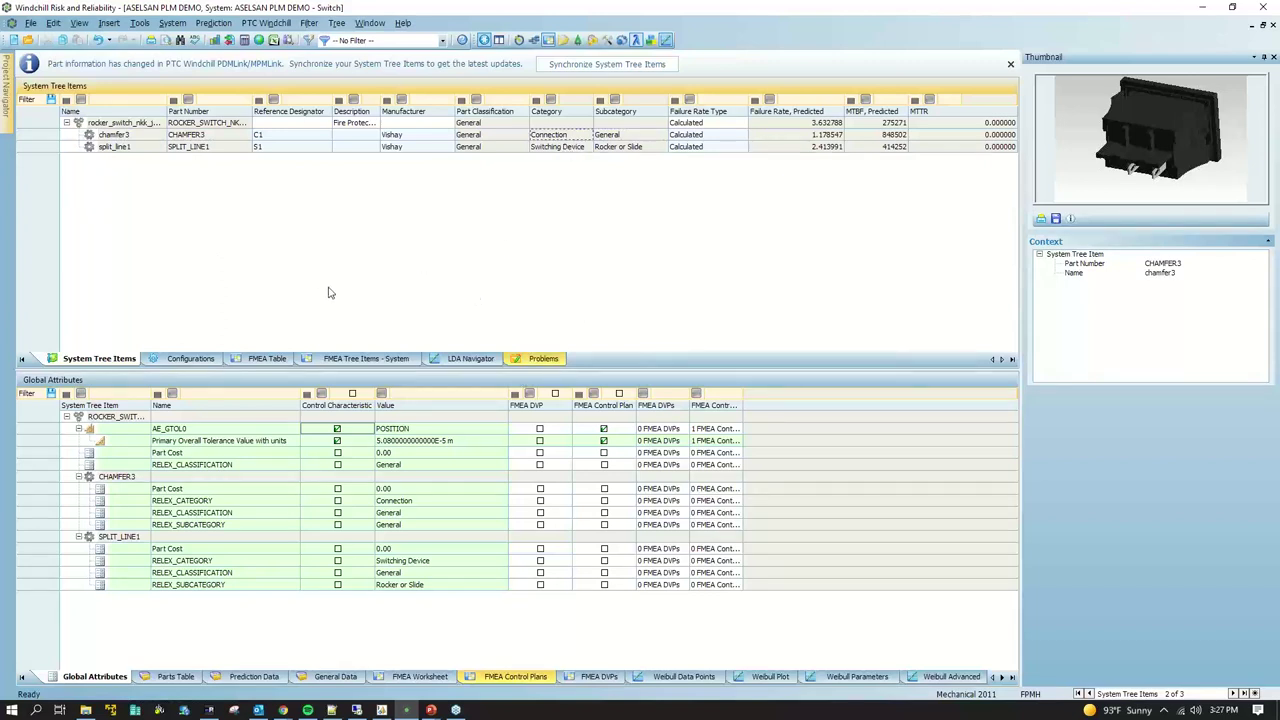
Inspect the control characteristic and control plan flags of Primary Overall Tolerance Value with units, and widen the FMEA Control Plans column
click(43, 448)
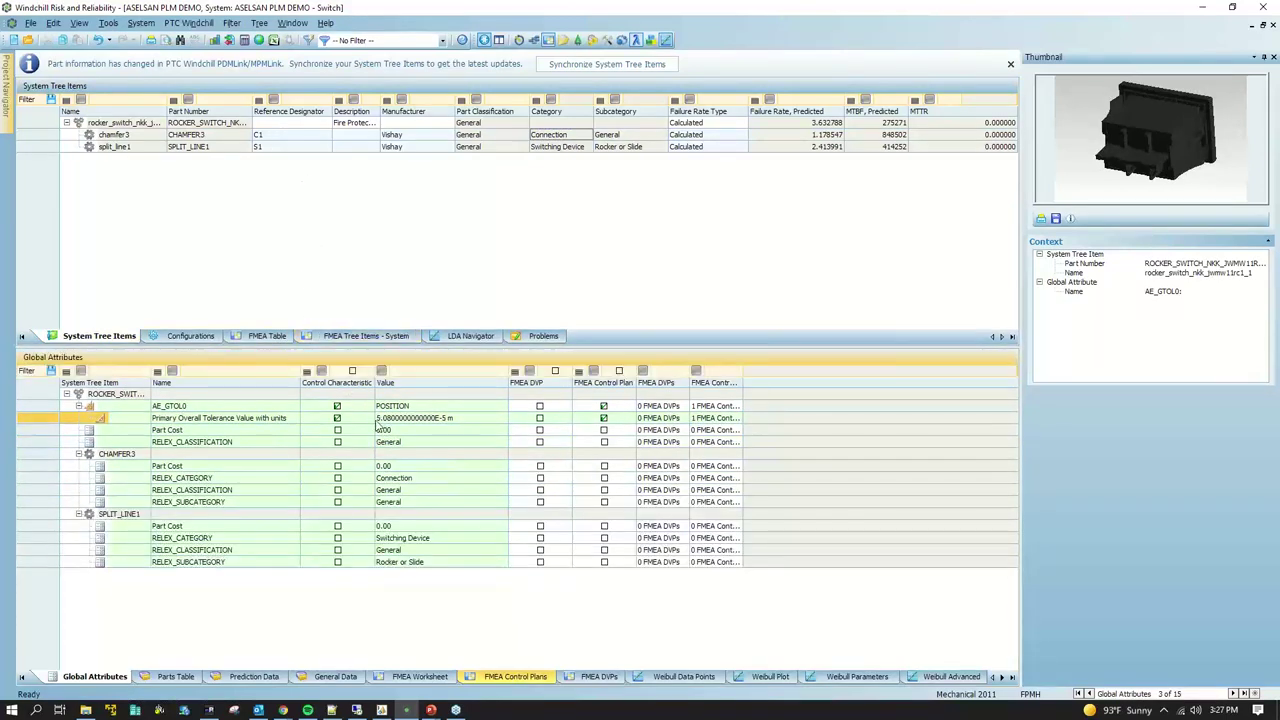
click(337, 420)
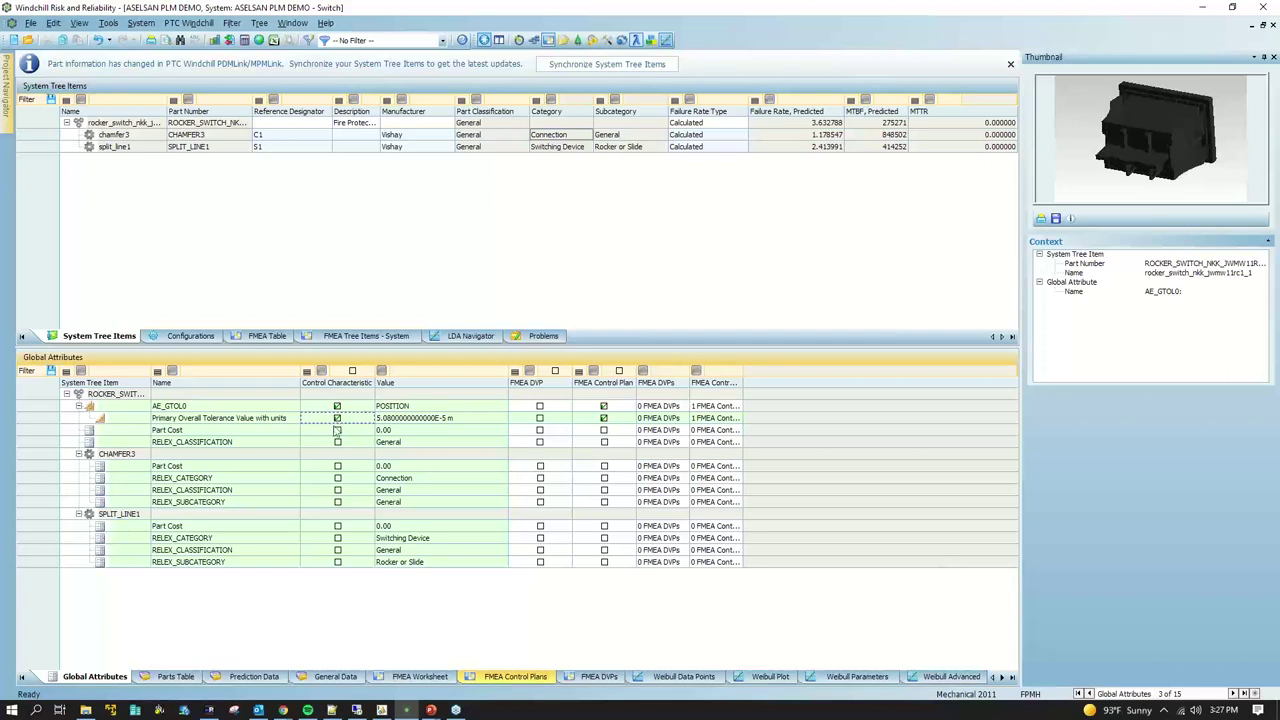
click(57, 418)
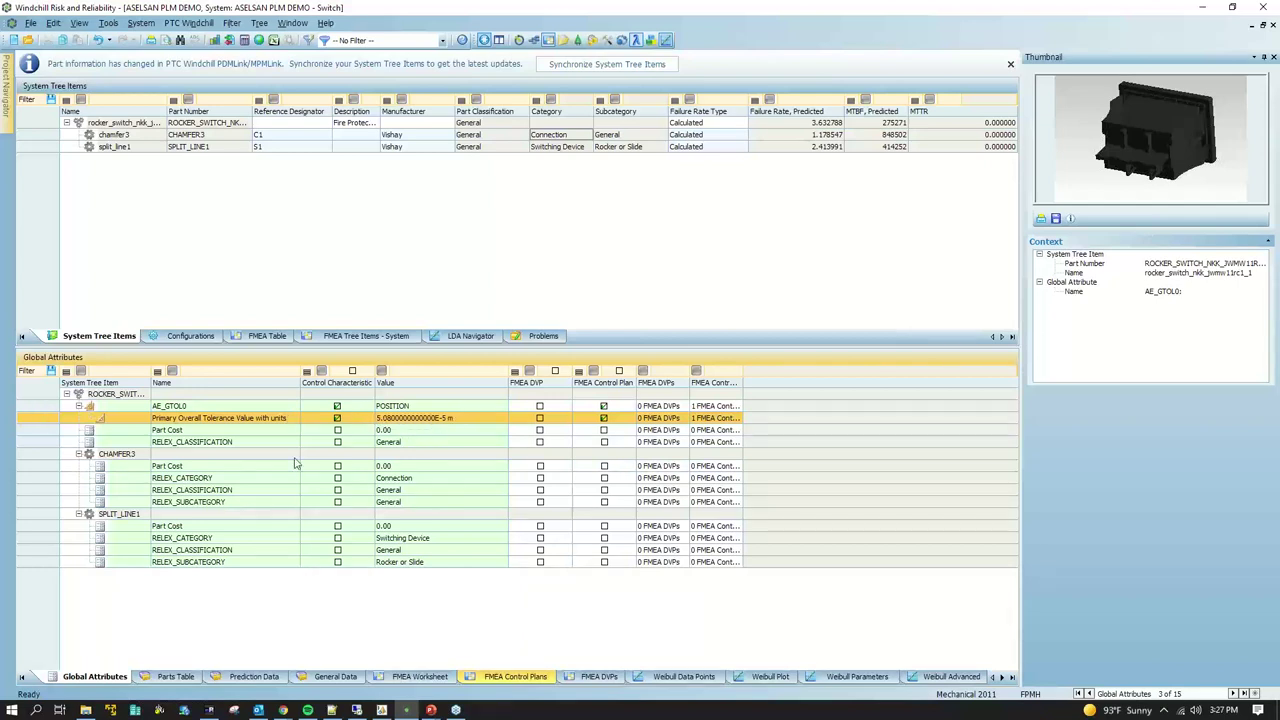
click(608, 424)
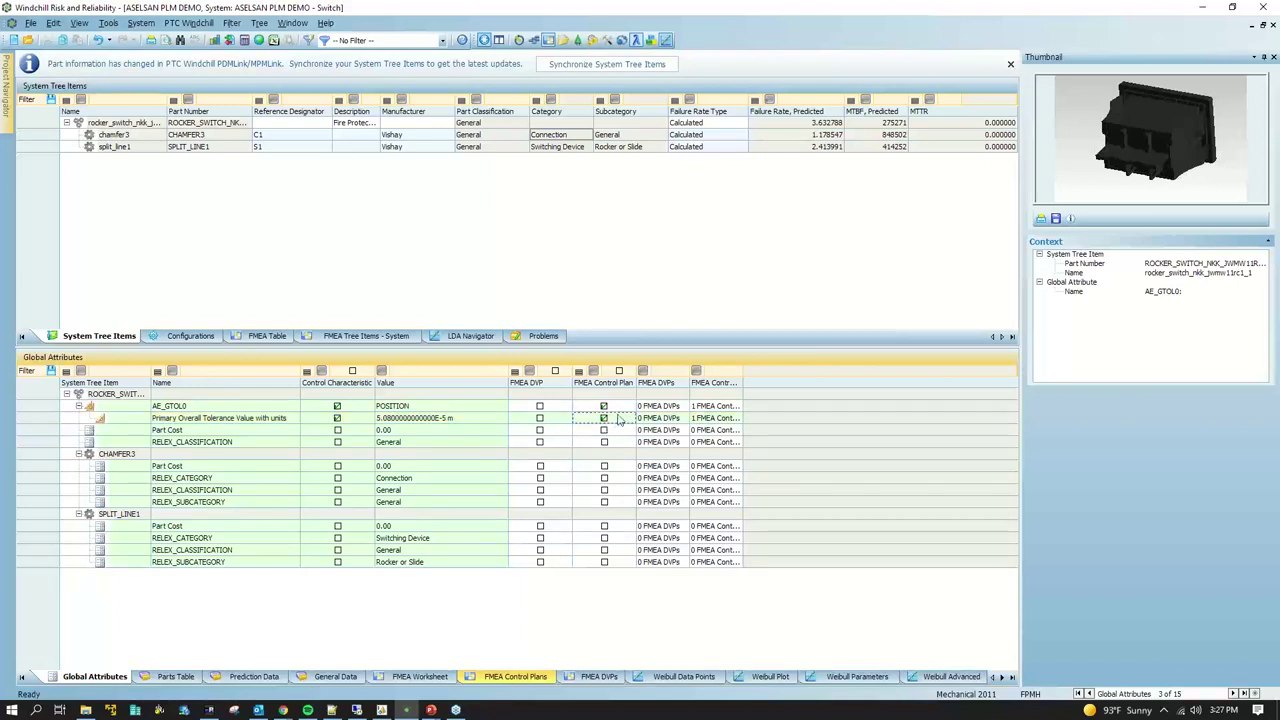
double_click(743, 381)
click(750, 419)
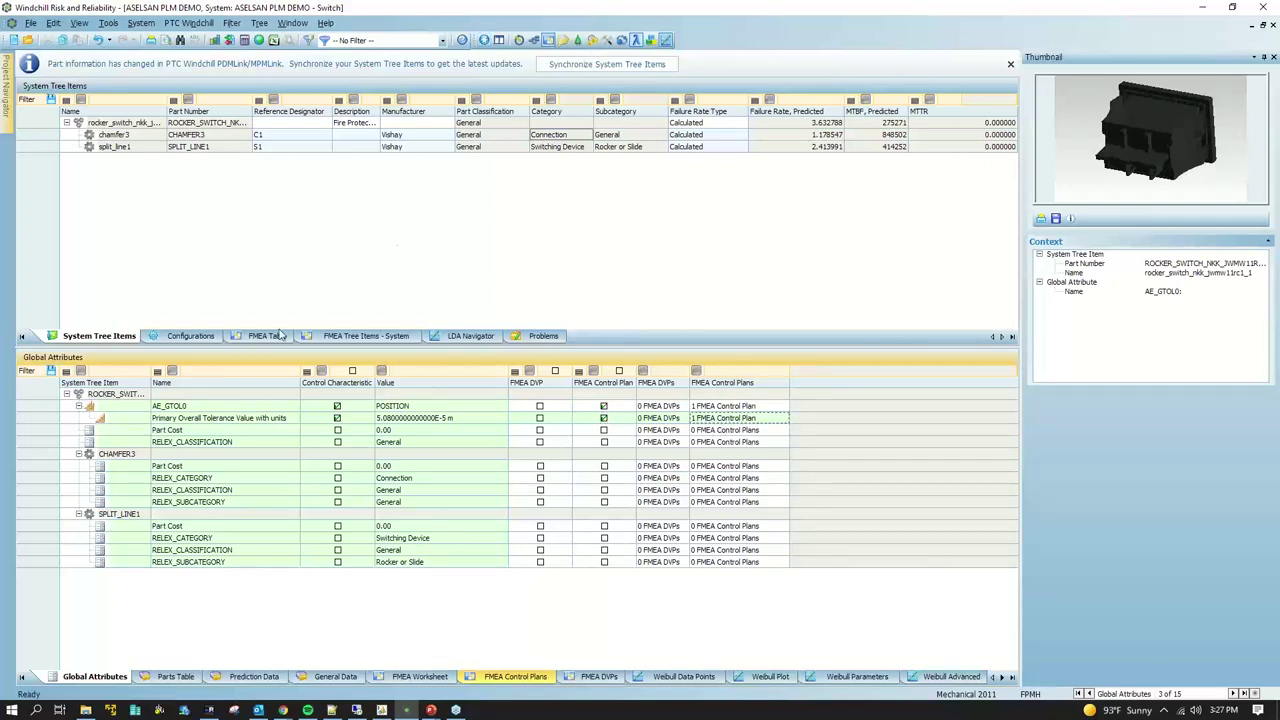
Open the process FMEA (FMEA2), display its control plans, and inspect the specification/tolerance of the micrometer entry
click(257, 337)
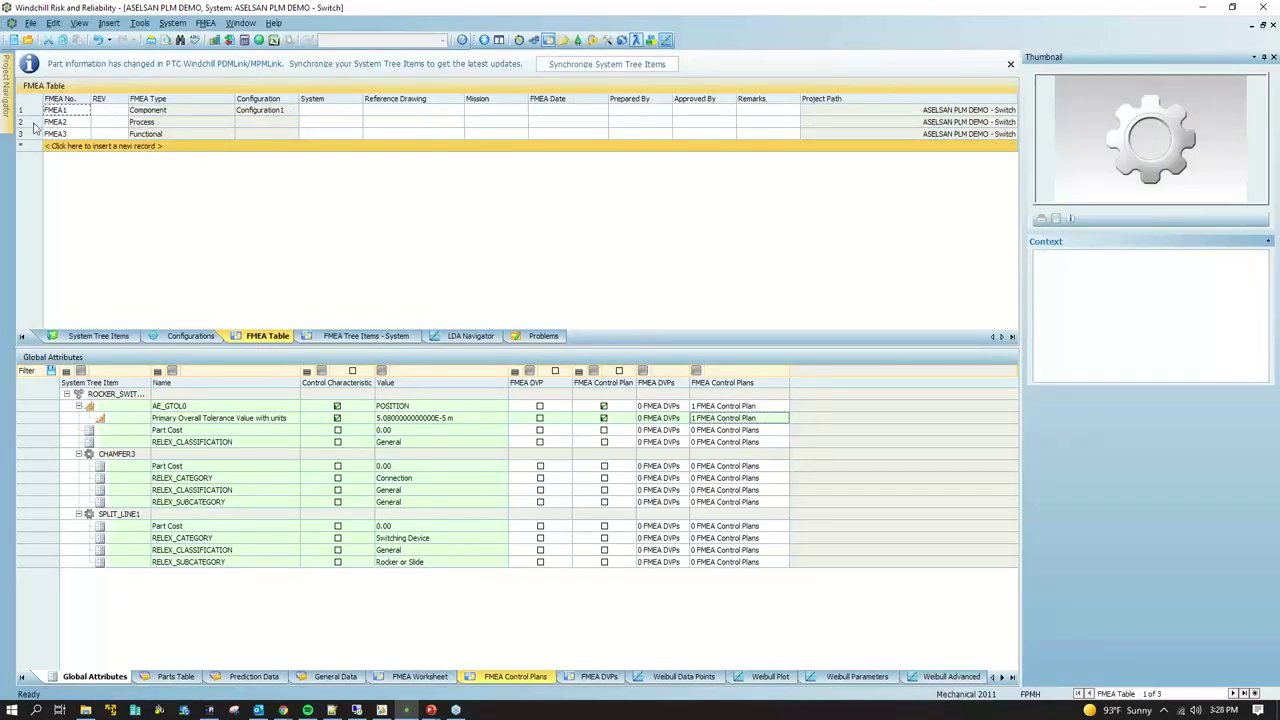
double_click(50, 122)
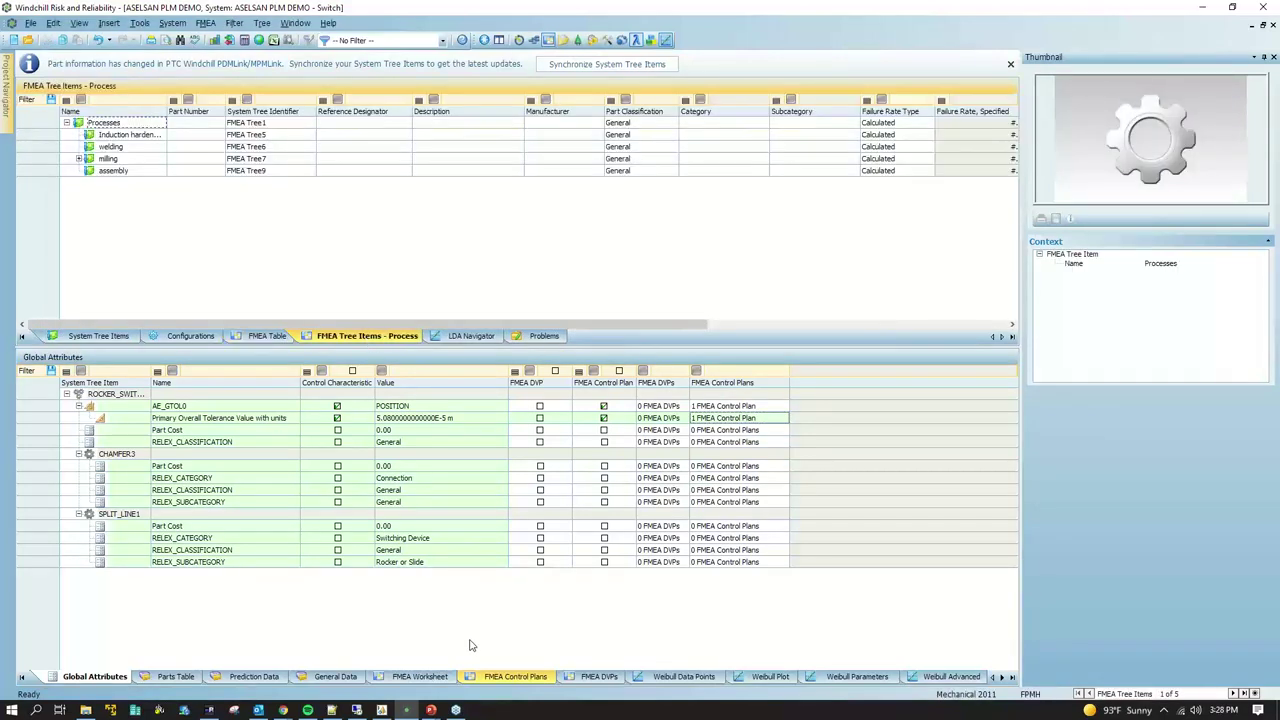
click(515, 676)
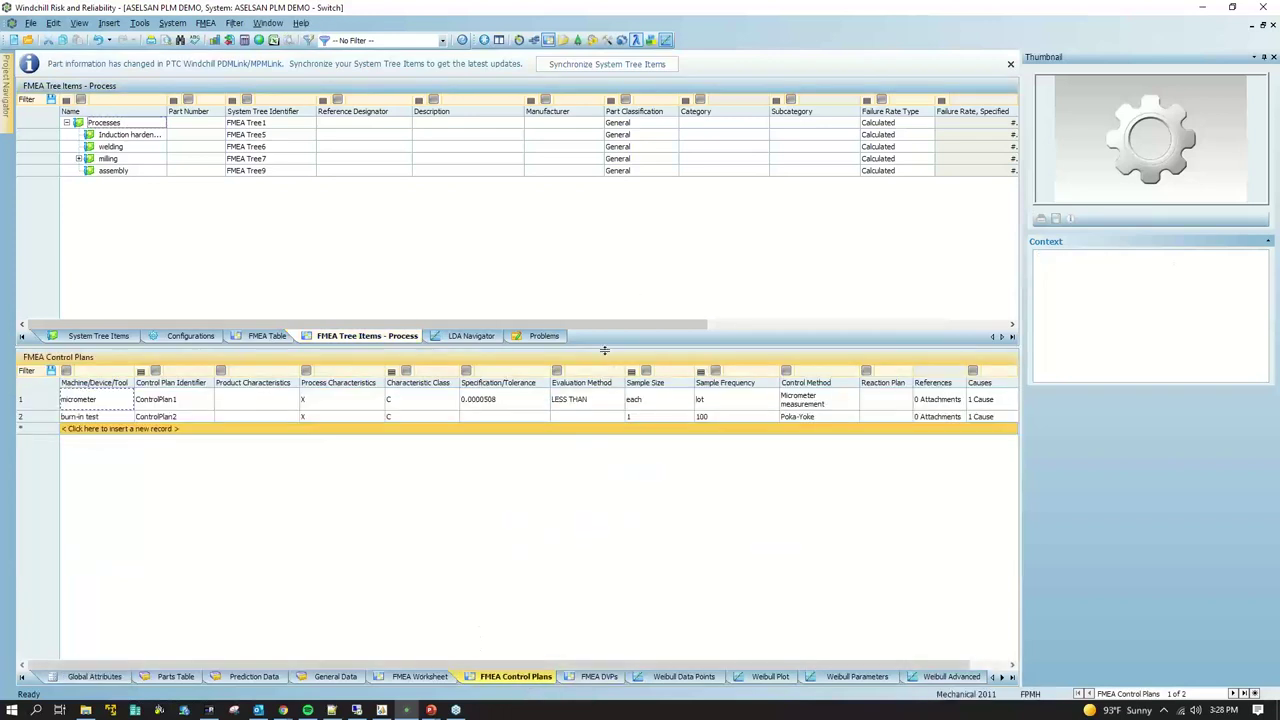
drag(604, 350, 604, 339)
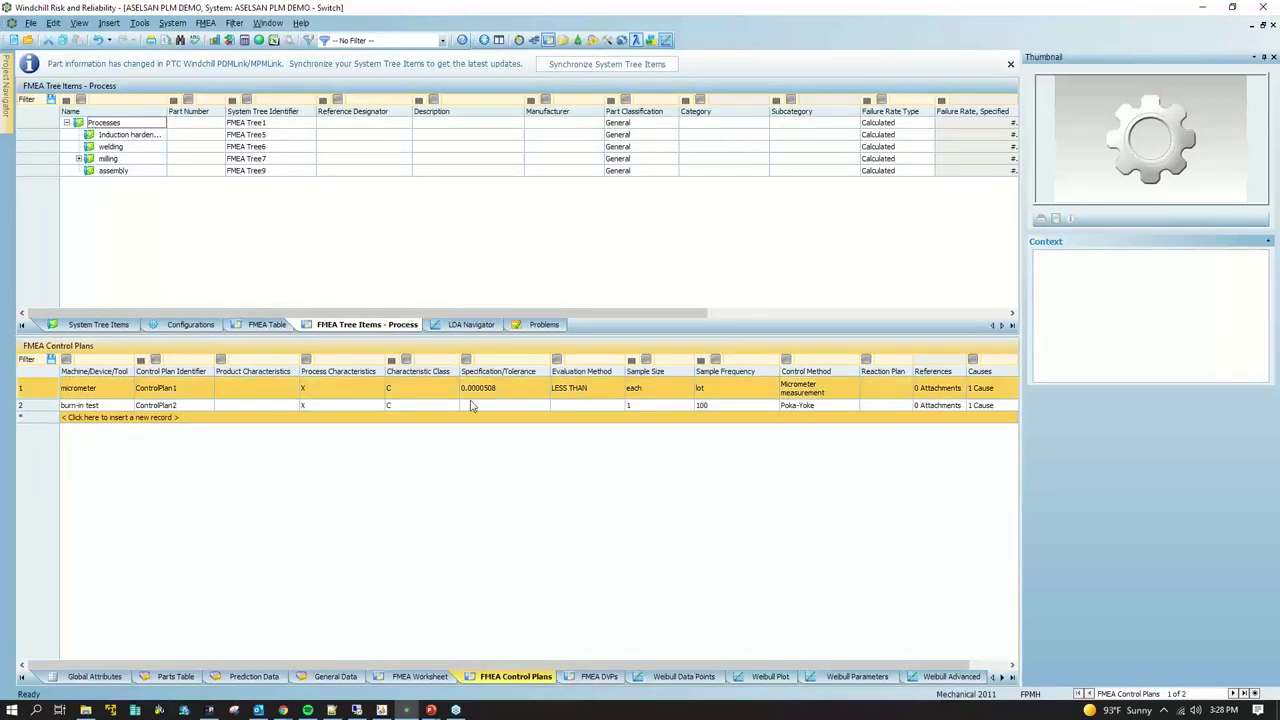
click(505, 390)
click(503, 386)
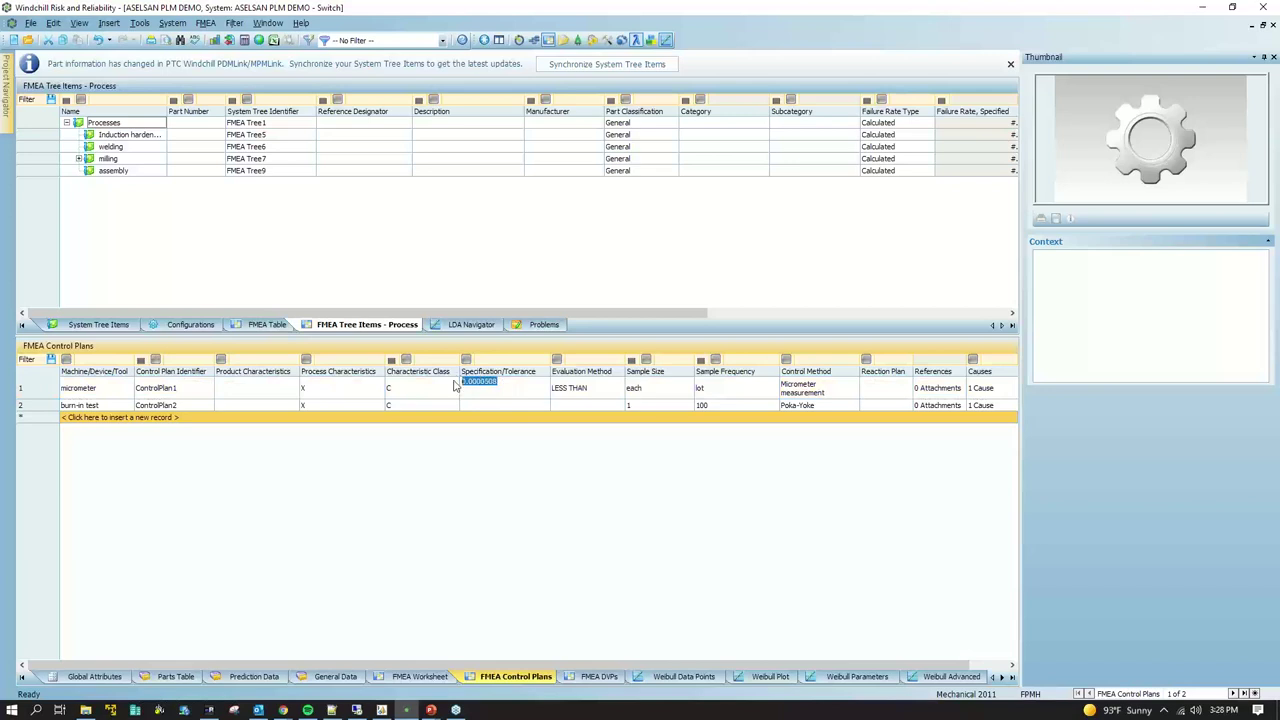
key(Return)
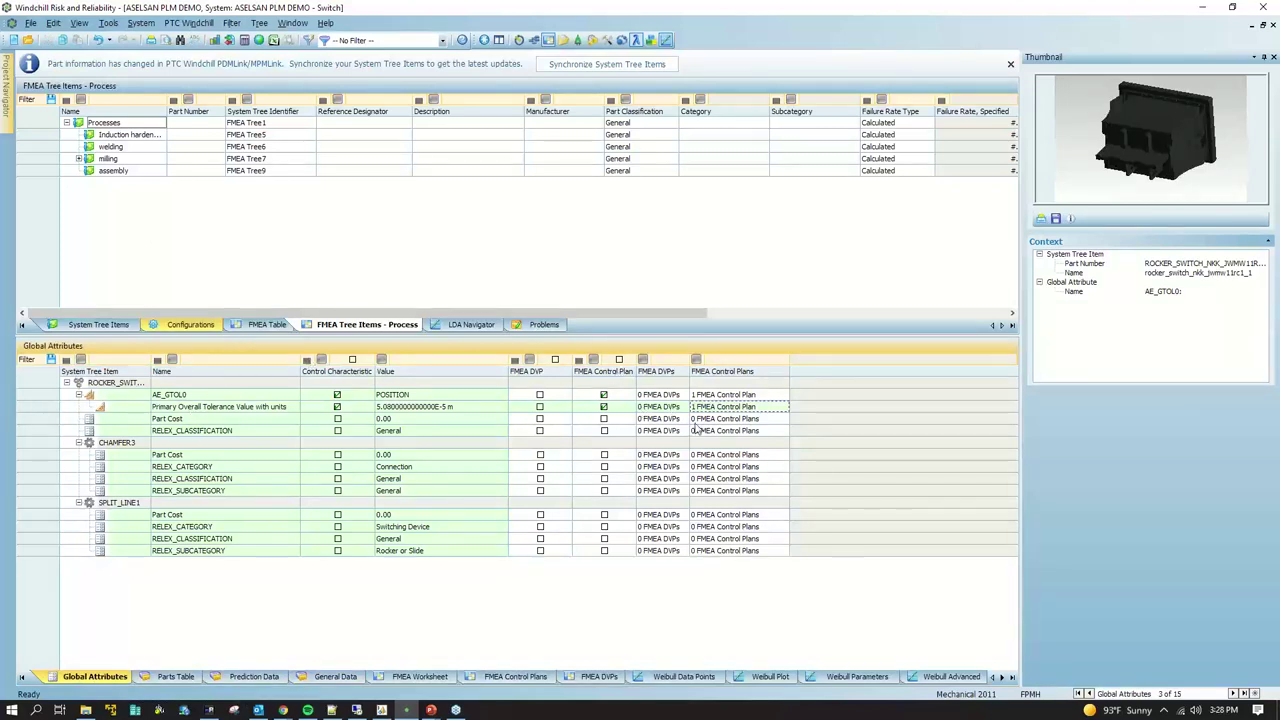
Select the primary overall tolerance value in the global attributes, and review the available modules without changing the selection
click(454, 410)
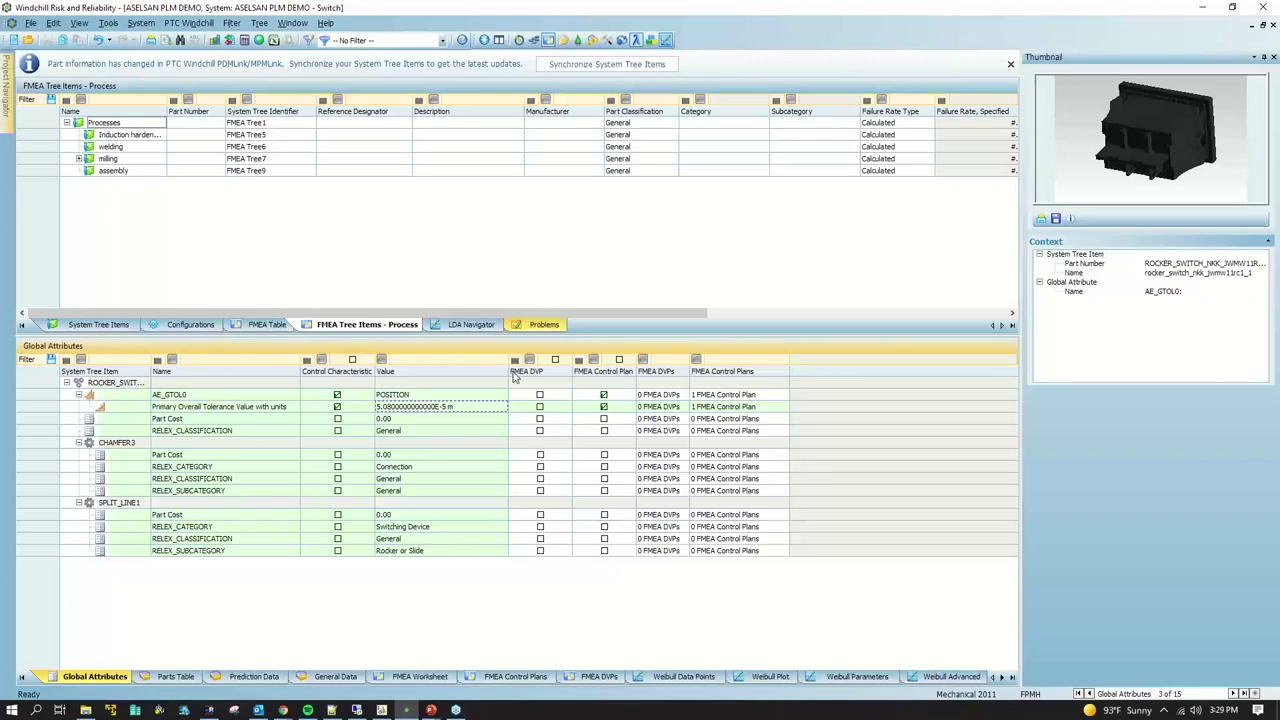
click(484, 41)
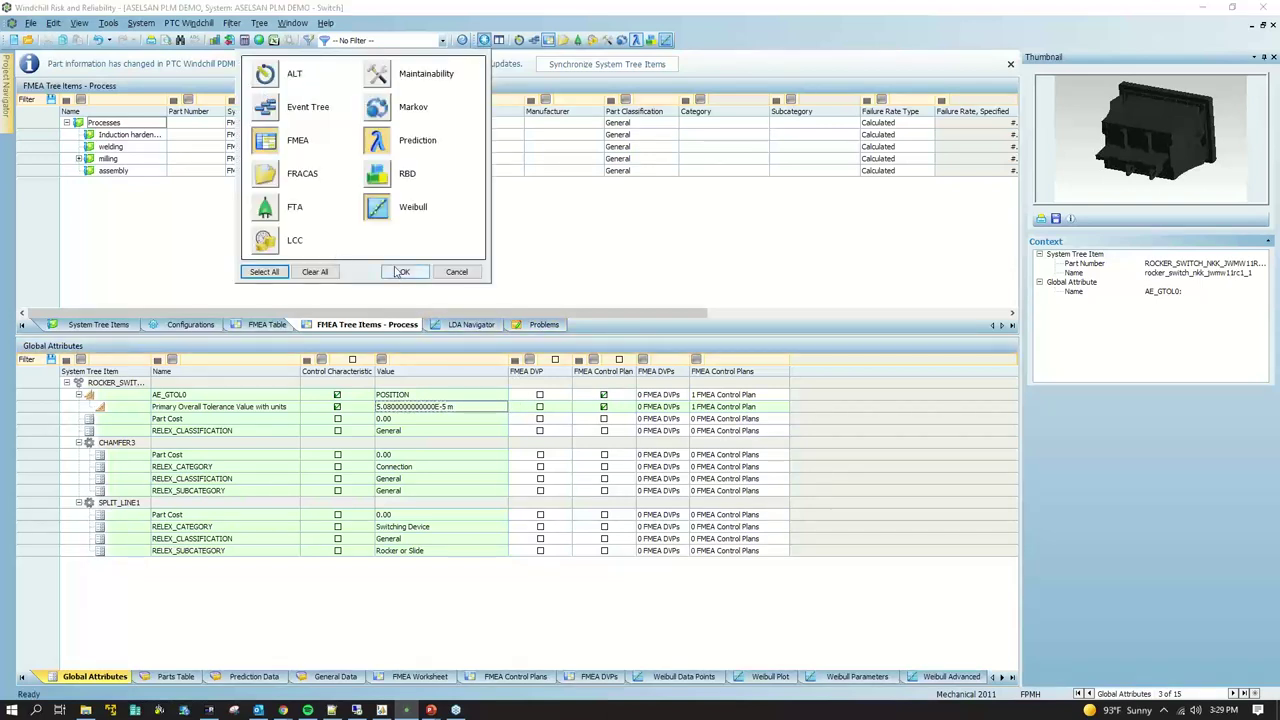
click(401, 272)
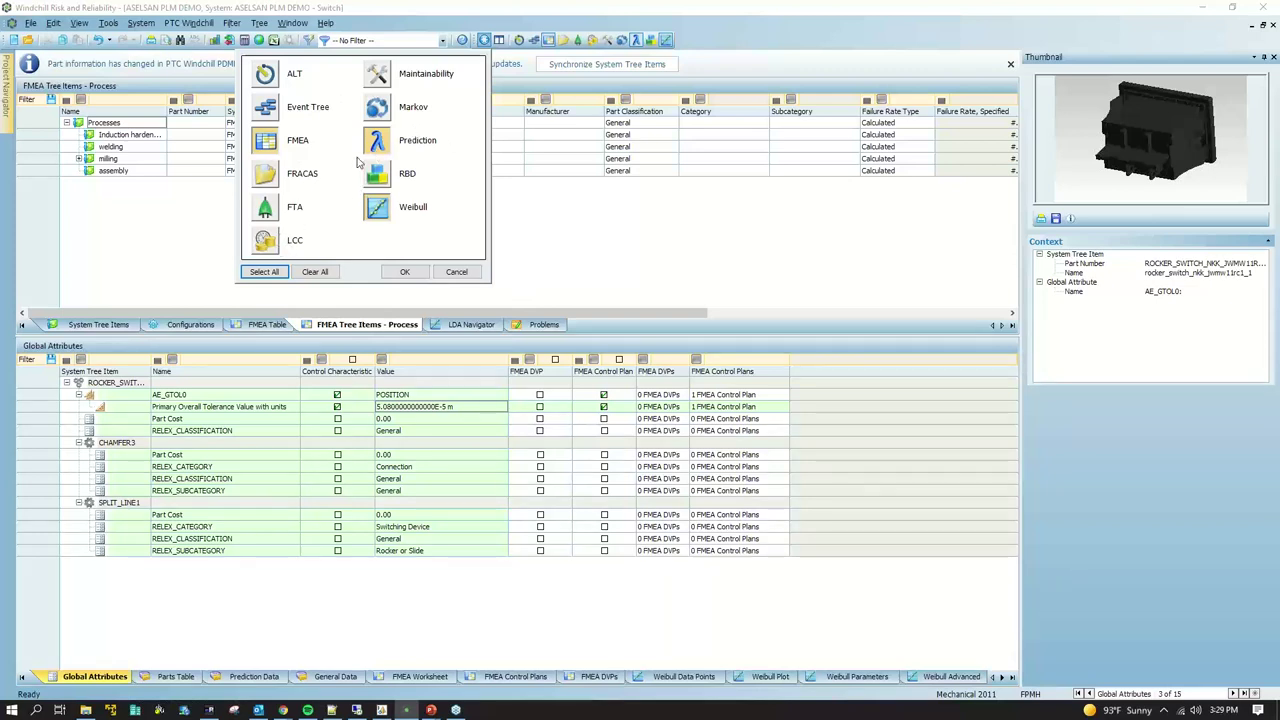
click(456, 272)
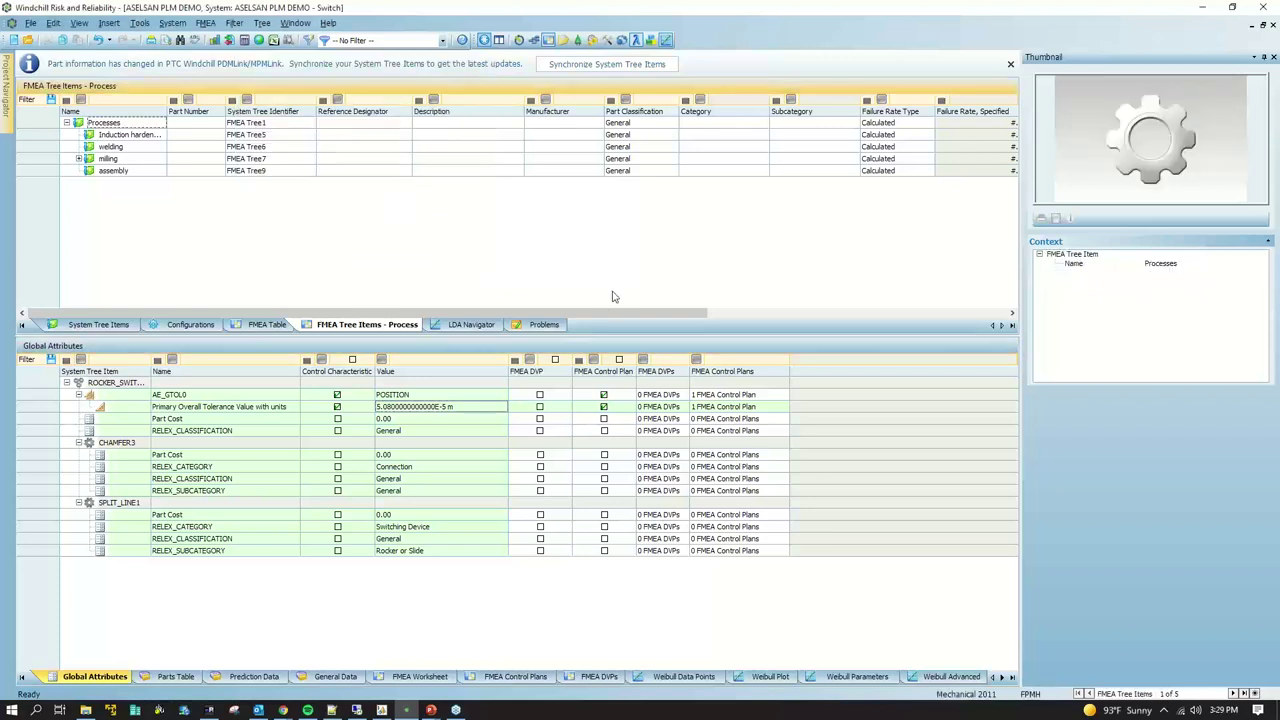
Switch to the rocker switch part page in Windchill and expand the CHAMFER3 and SPLIT_LINE1 branches to show their documents
click(1204, 10)
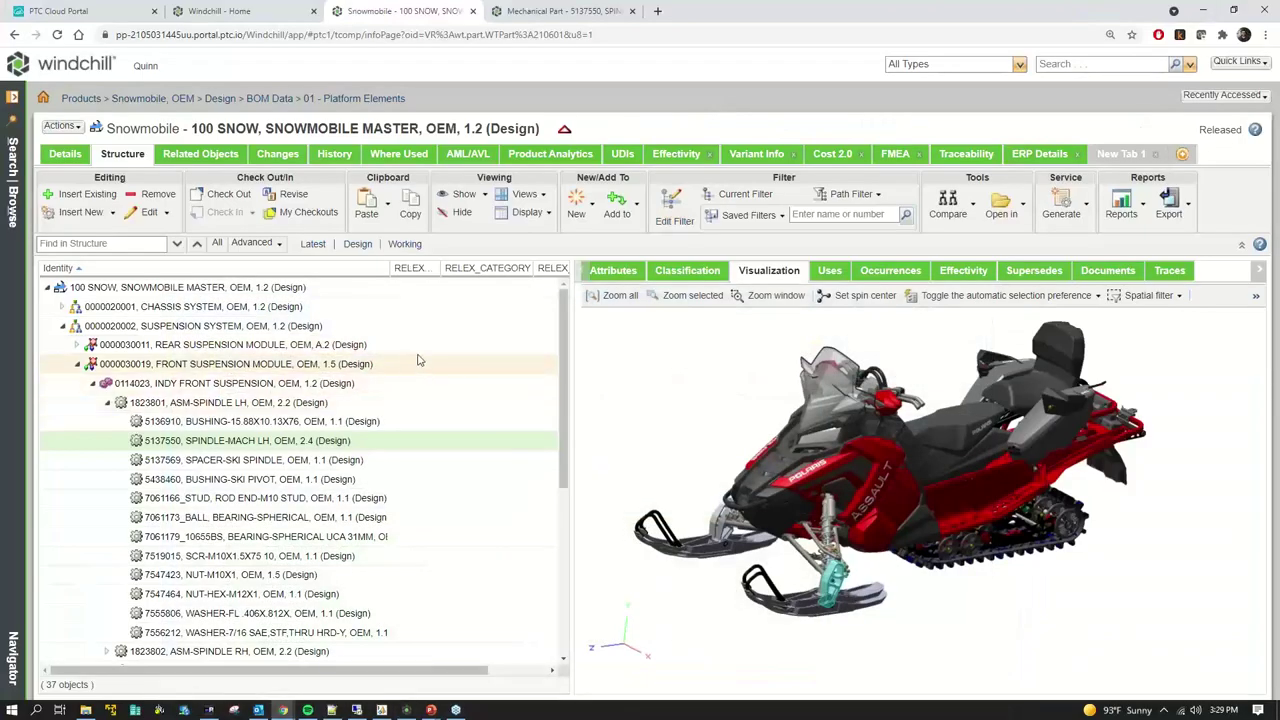
click(690, 410)
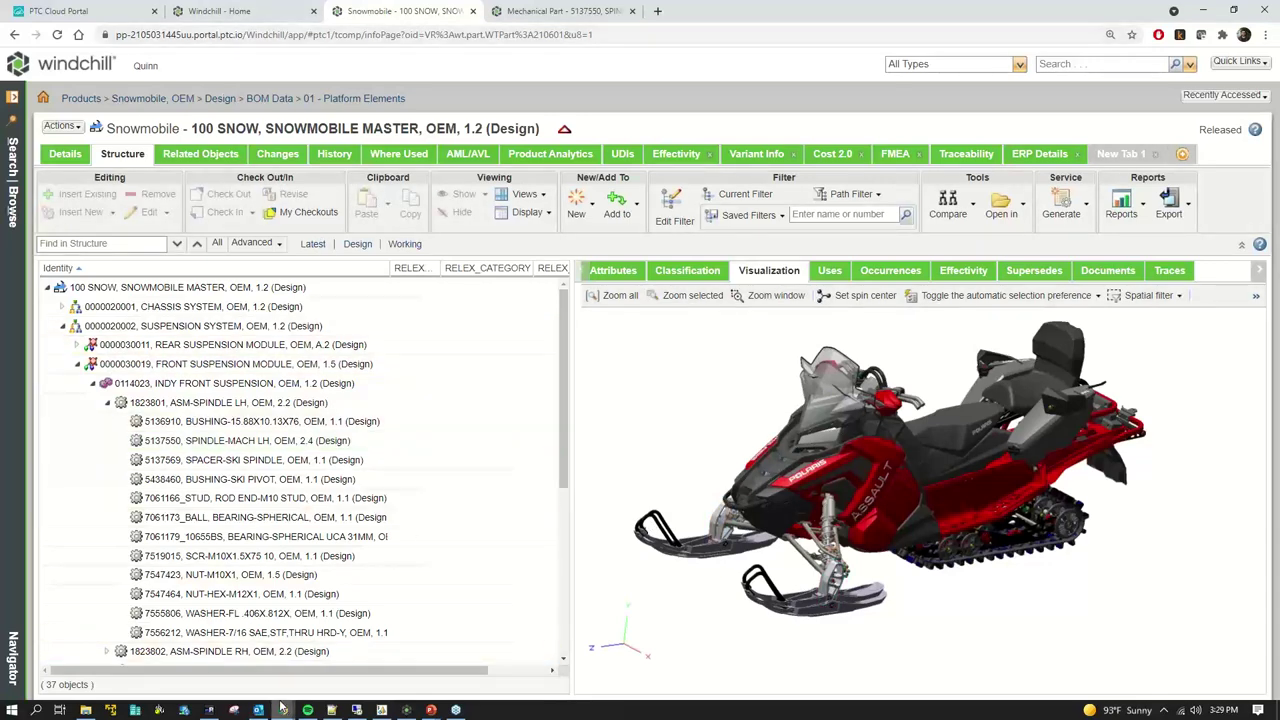
mouse_move(283, 706)
click(225, 655)
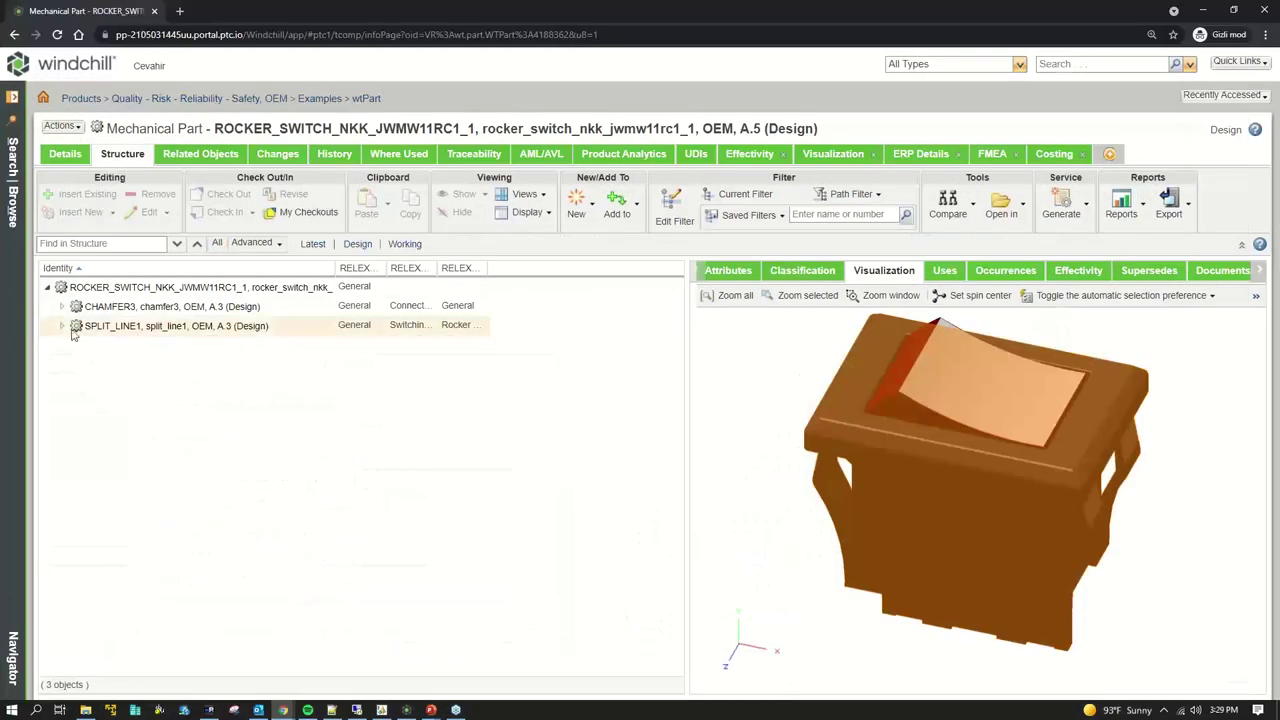
click(62, 306)
scroll(362, 495, down, 1)
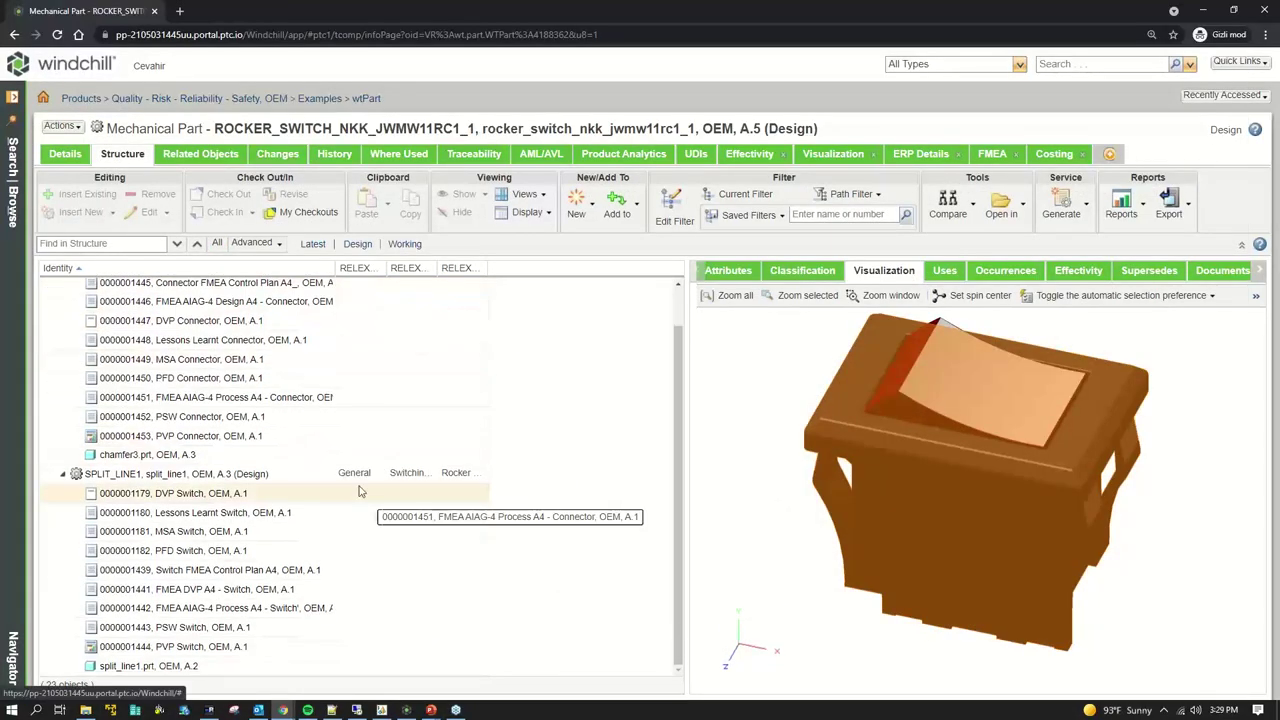
Open the PFD Switch document under SPLIT_LINE1 and examine its title and life cycle state
click(200, 570)
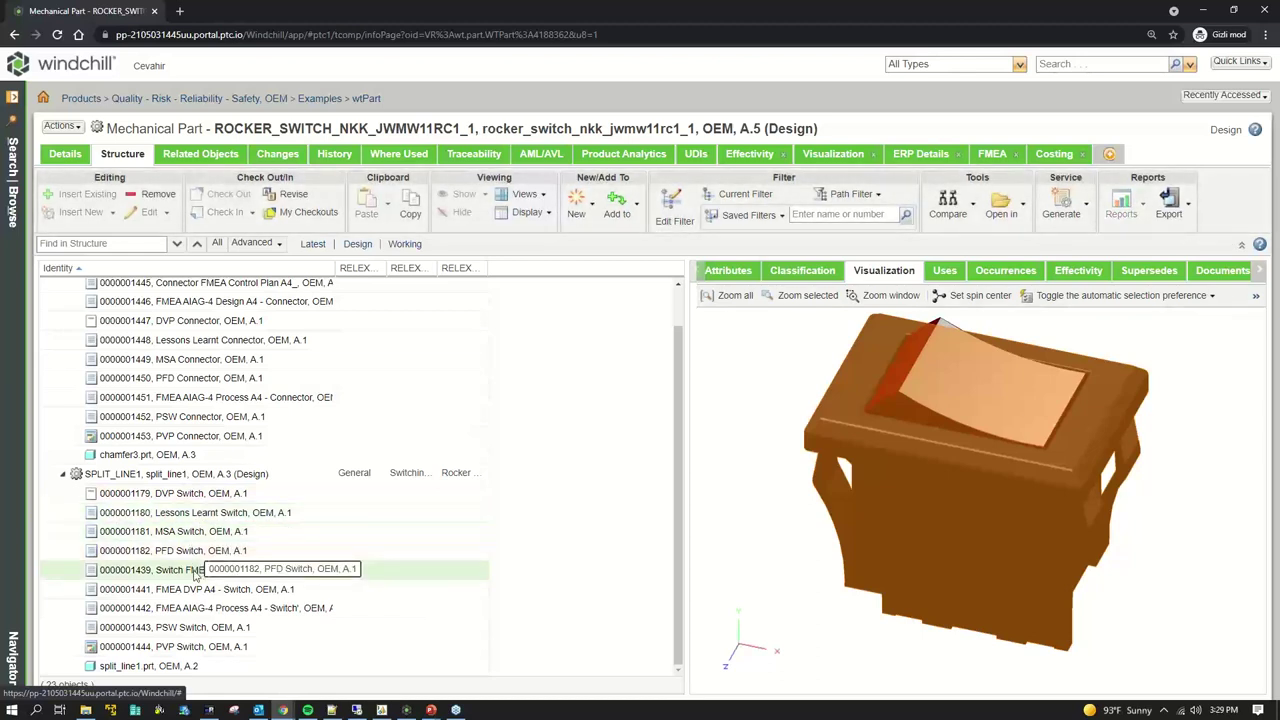
click(190, 552)
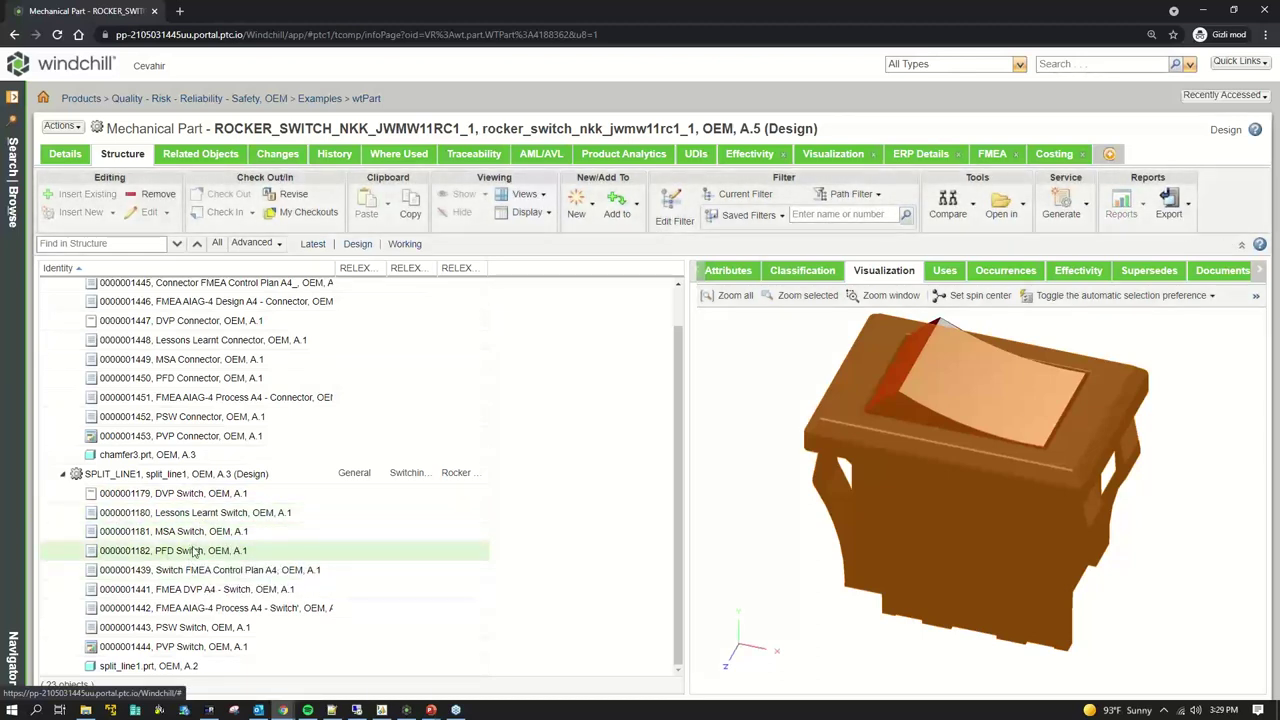
click(237, 300)
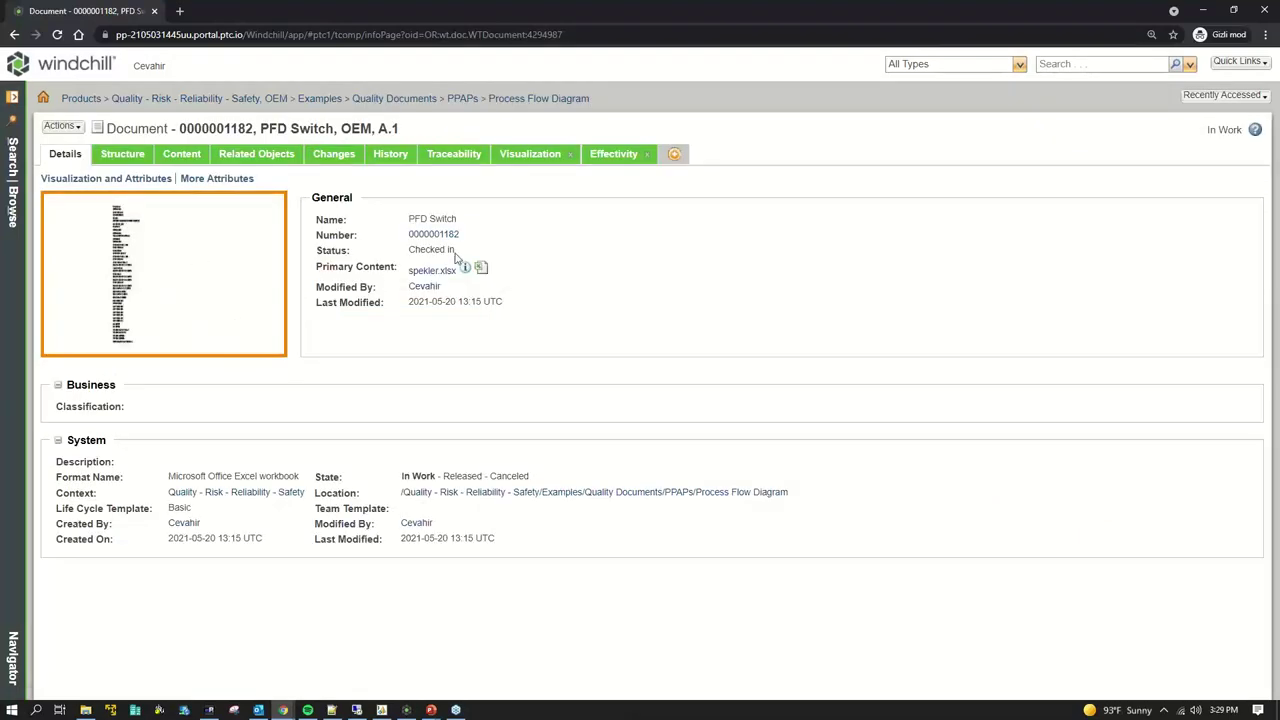
drag(261, 128, 366, 128)
click(392, 142)
drag(1200, 130, 1245, 131)
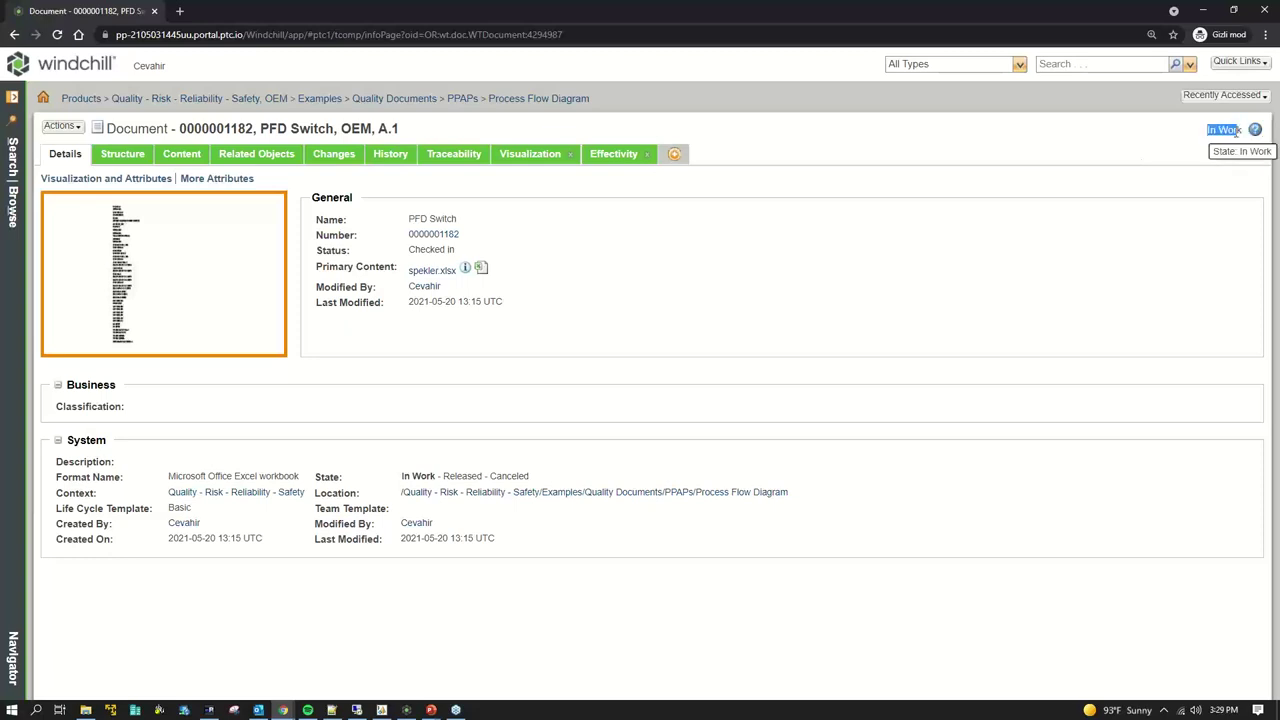
drag(487, 477, 443, 477)
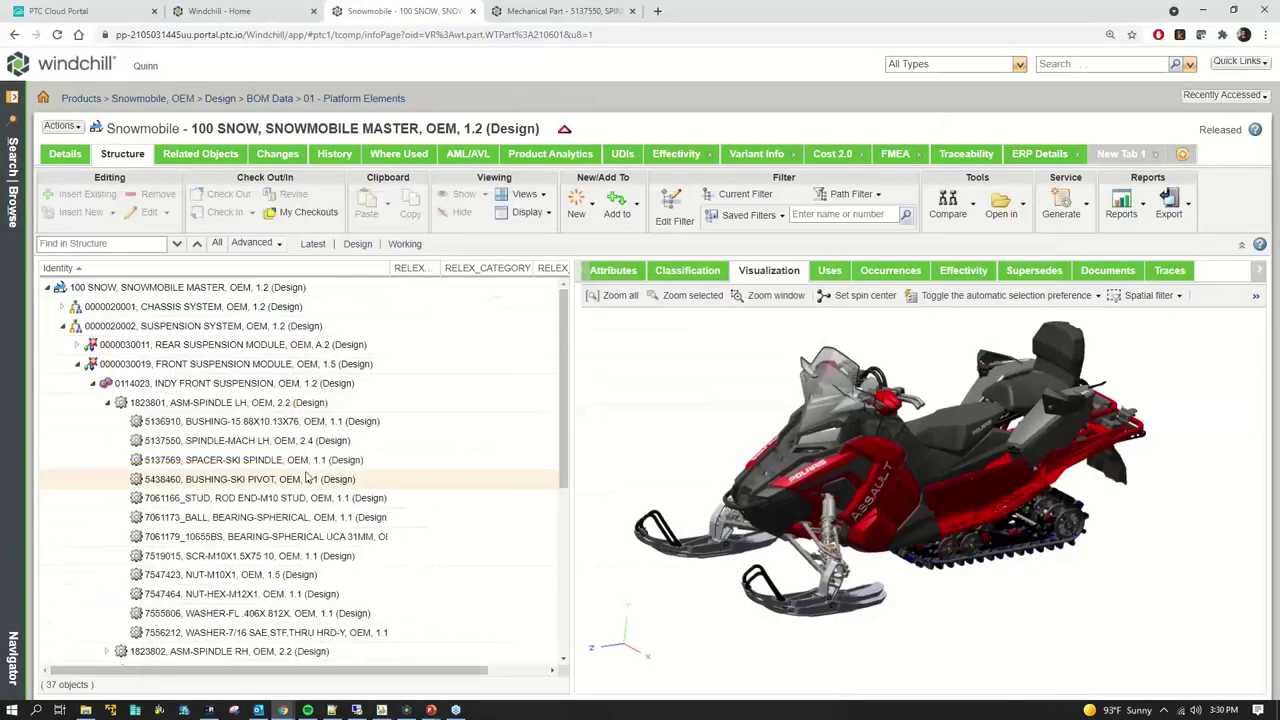
Select the SPINDLE-MACH LH part in the snowmobile model and examine it in the front suspension from several views
scroll(541, 407, down, 1)
scroll(541, 407, up, 1)
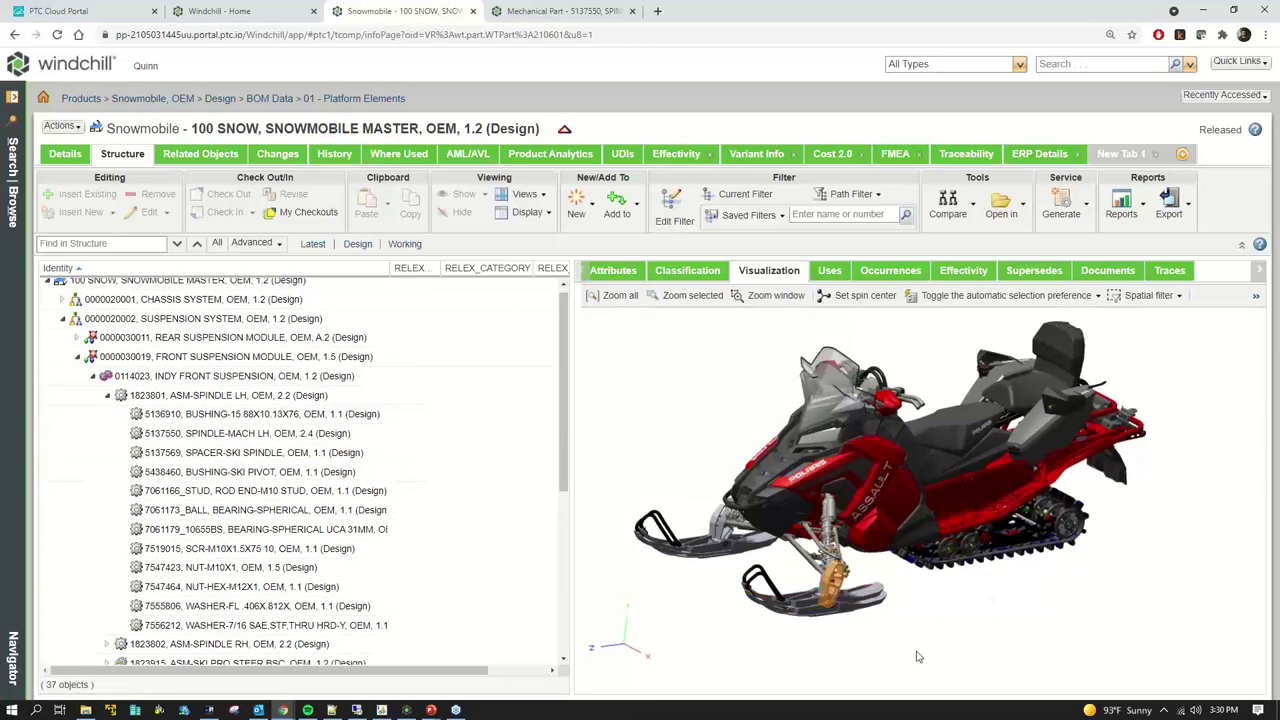
click(833, 568)
scroll(835, 560, up, 5)
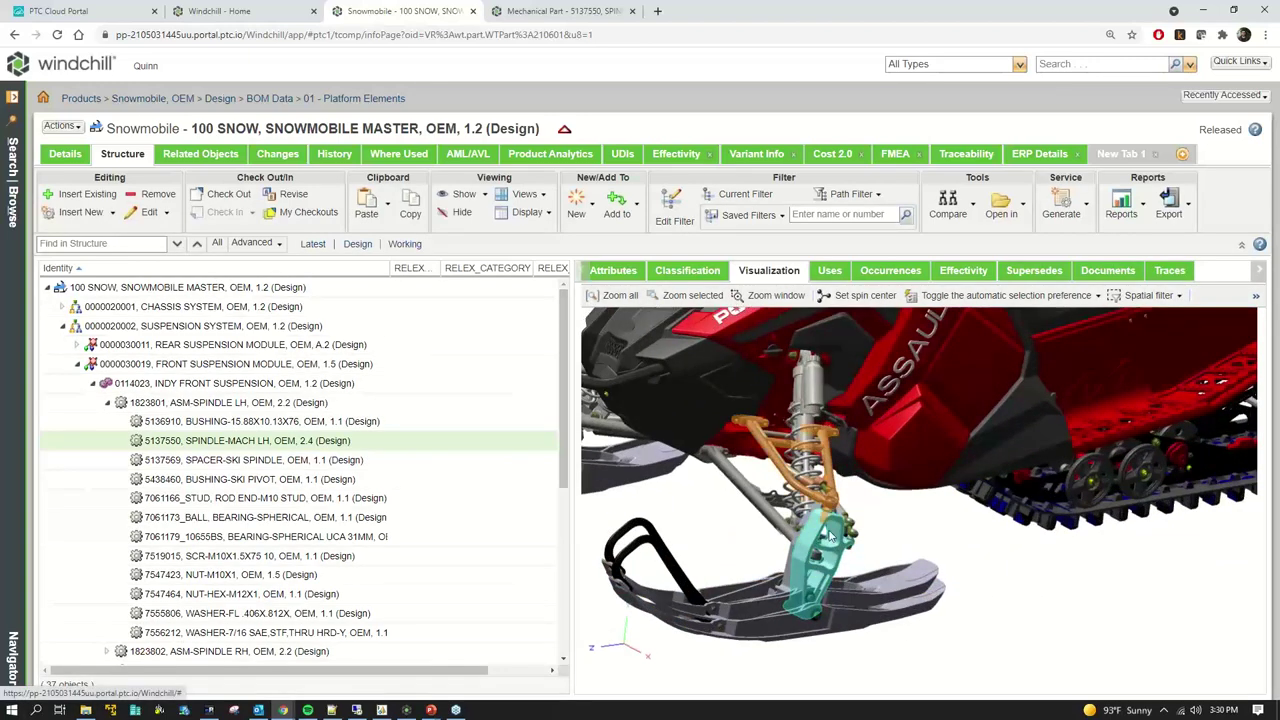
scroll(825, 596, down, 4)
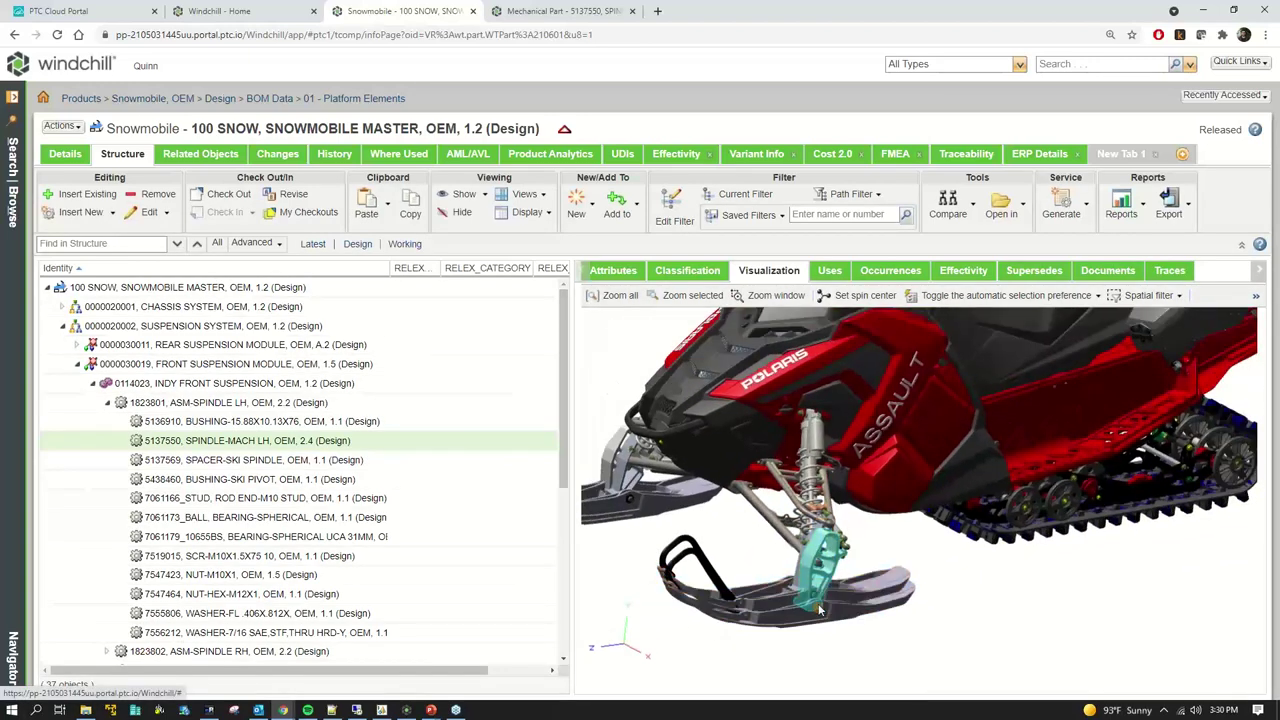
scroll(818, 603, down, 2)
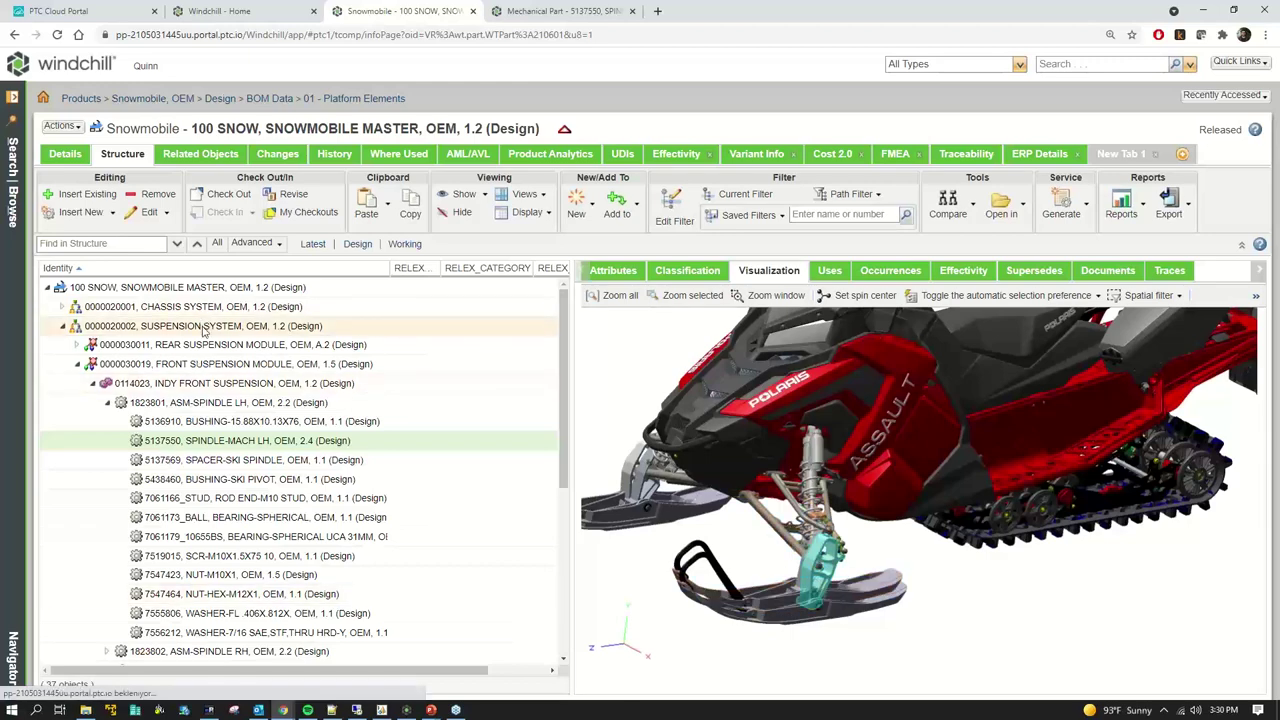
scroll(770, 596, down, 1)
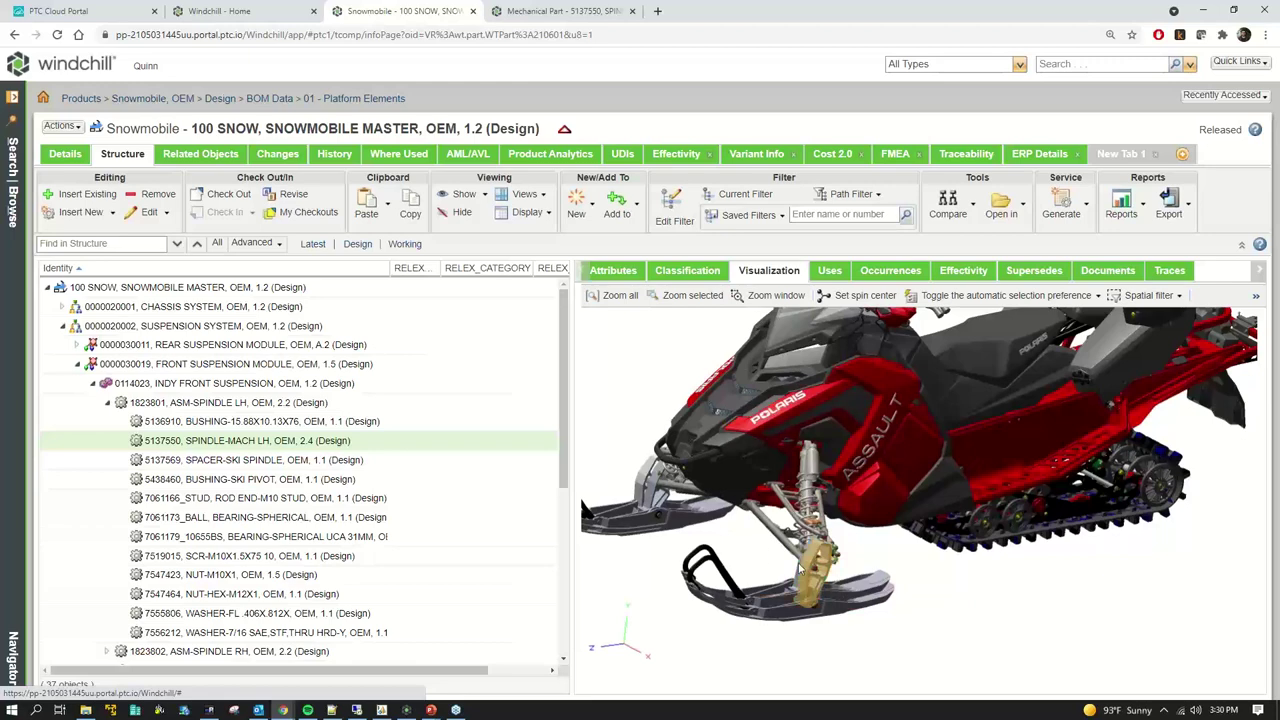
mouse_move(805, 570)
middle_down()
mouse_move(925, 553)
mouse_move(883, 549)
middle_up()
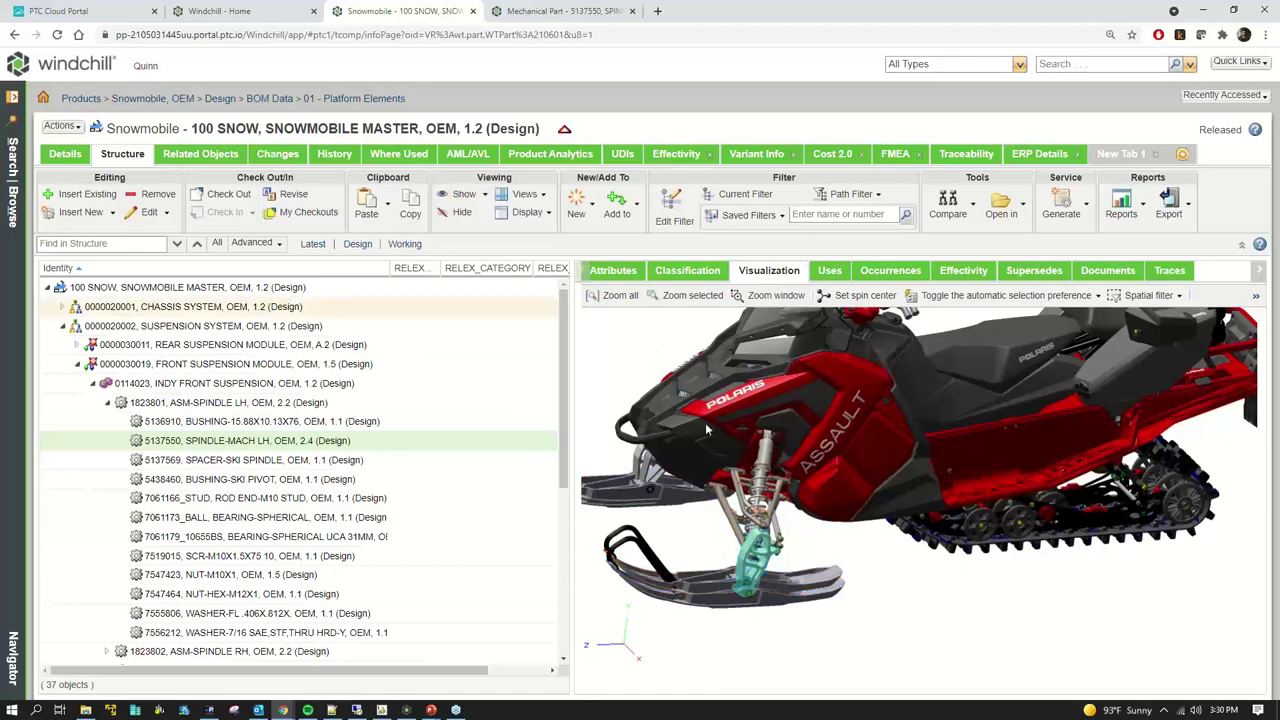
Display the details page of the SPINDLE-MACH LH mechanical part and view its thumbnail
click(530, 12)
drag(173, 240, 198, 292)
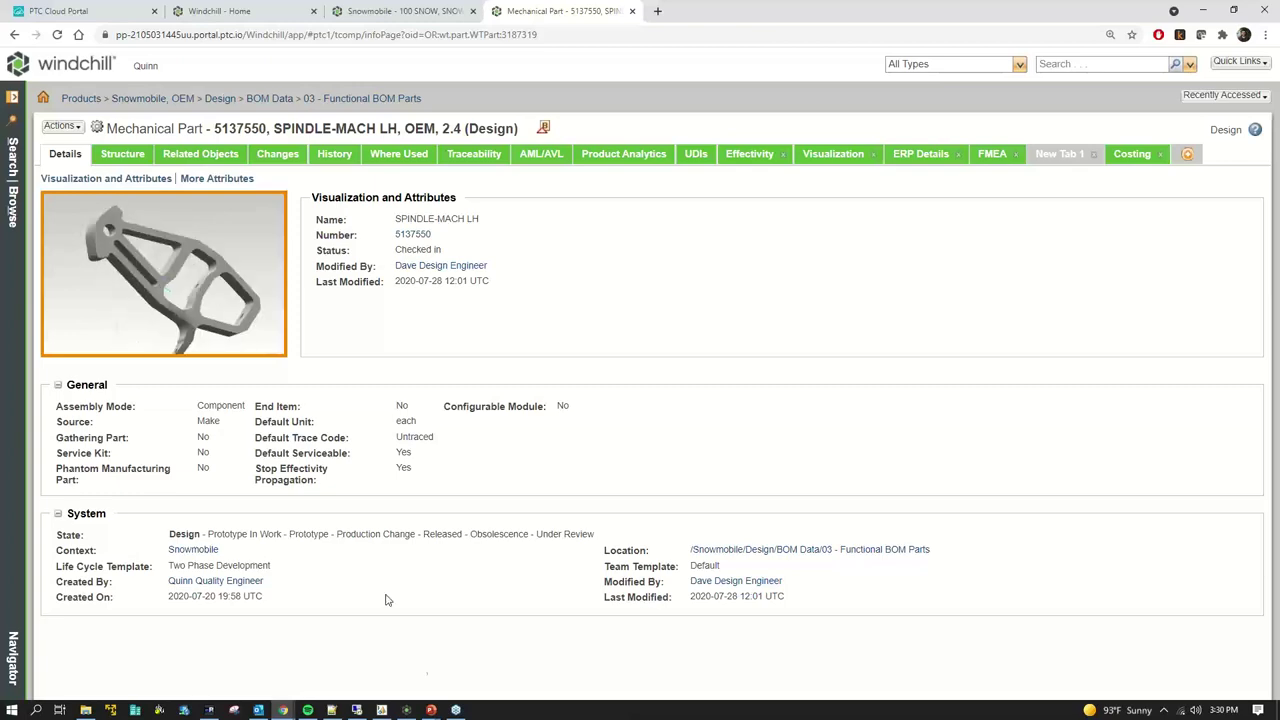
click(432, 710)
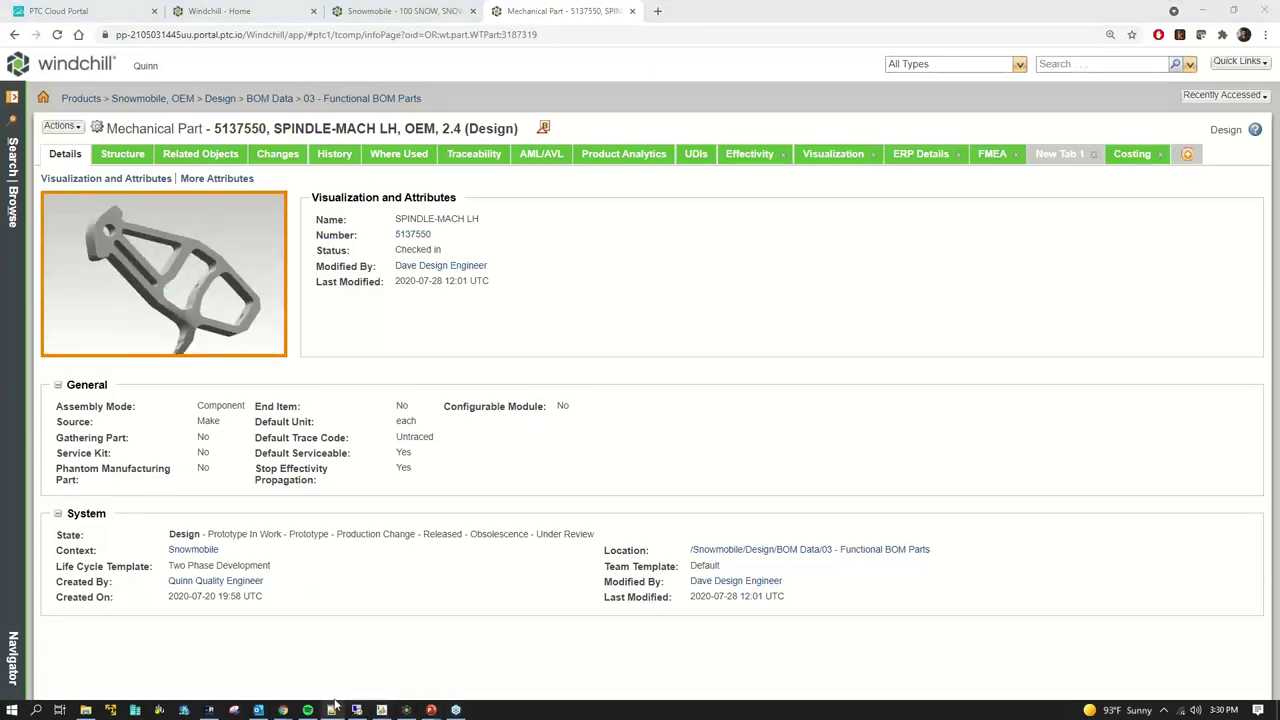
Switch to Creo View, examine the dimensioned SPINDLE-MACH LH model from slightly different angles, and close the viewer
click(381, 710)
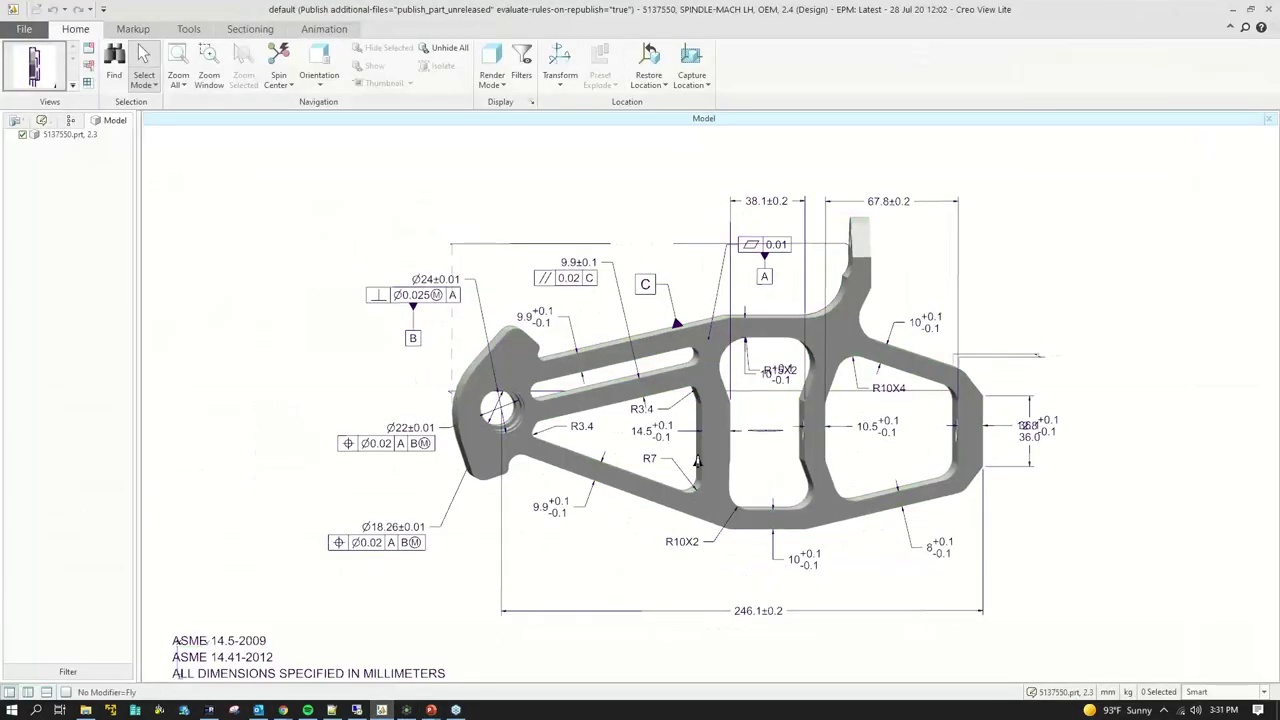
mouse_move(700, 430)
middle_down()
mouse_move(713, 411)
mouse_move(877, 517)
mouse_move(764, 427)
mouse_move(679, 456)
mouse_move(650, 430)
mouse_move(675, 440)
mouse_move(632, 443)
mouse_move(645, 455)
mouse_move(702, 431)
middle_up()
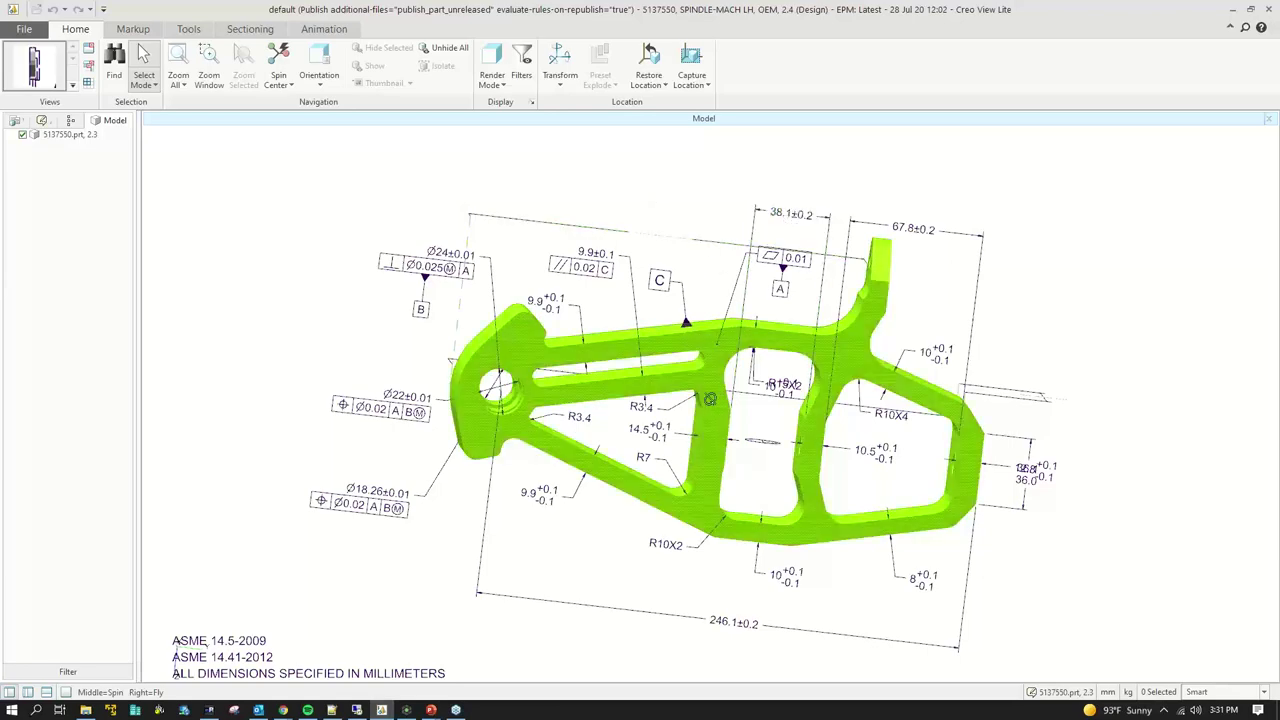
middle_drag(712, 404, 695, 415)
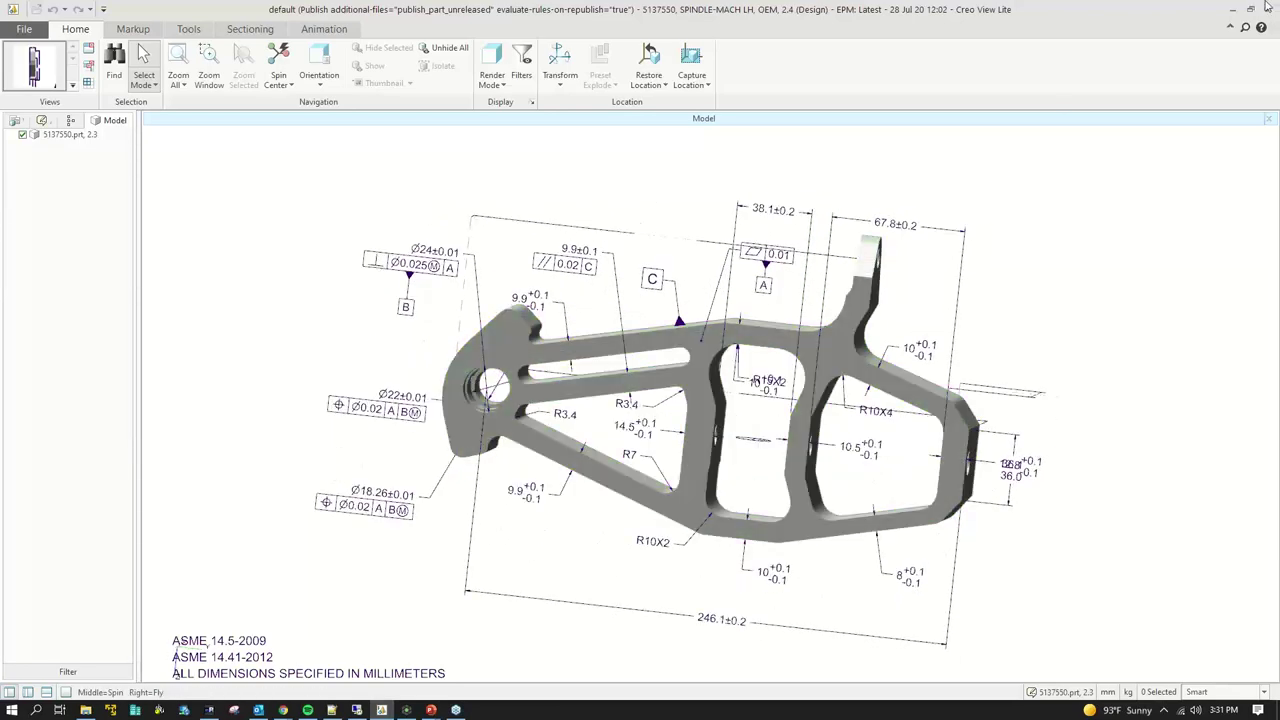
click(1266, 7)
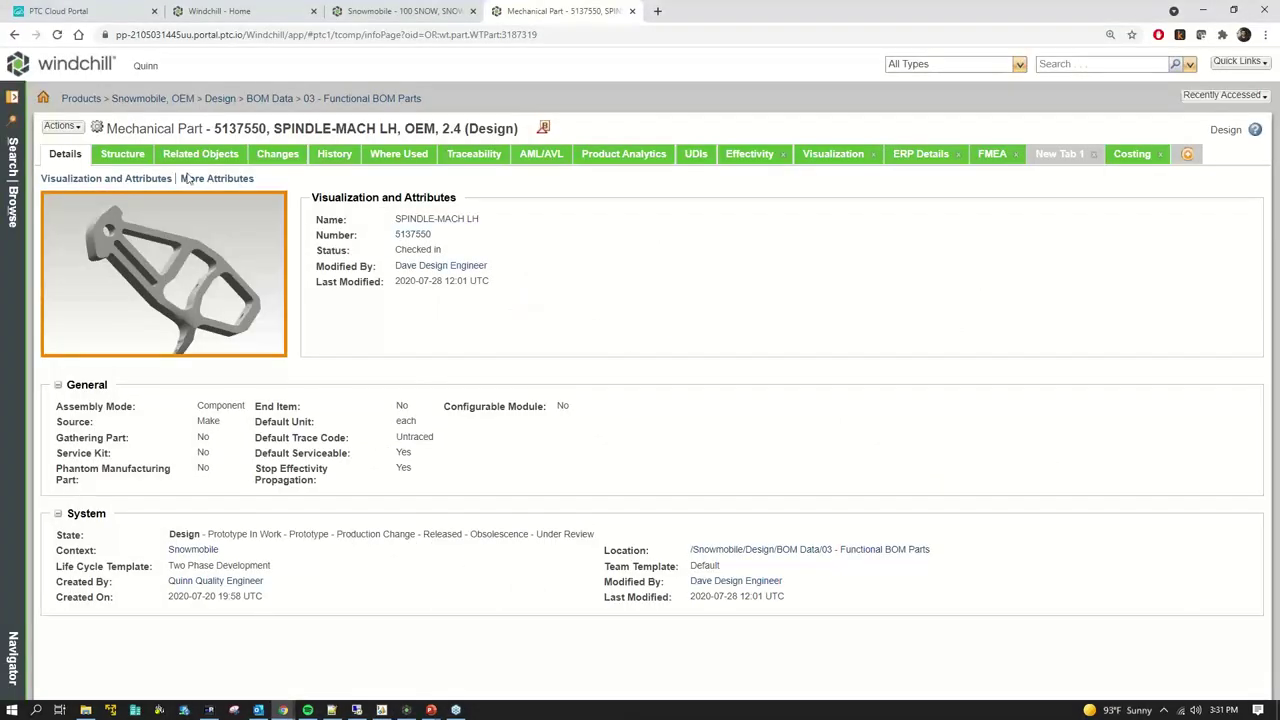
Return to the Windchill home page and display the Saved Reports table
click(13, 200)
click(42, 98)
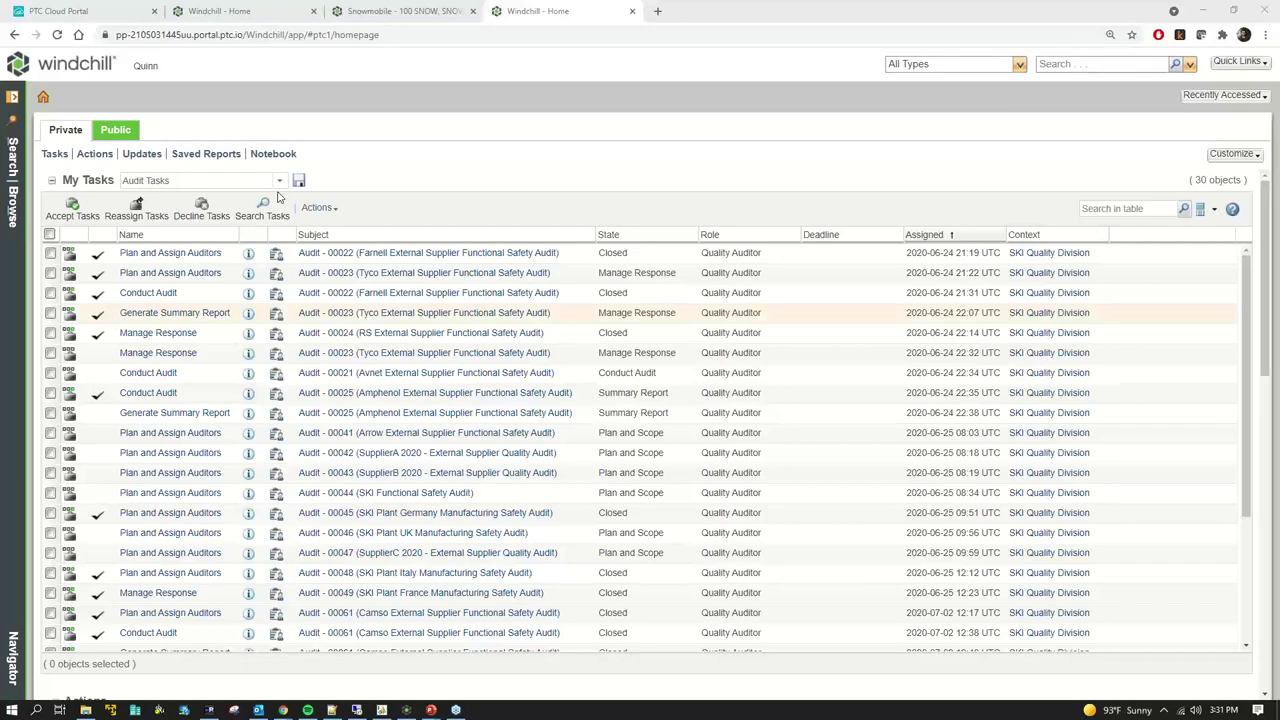
scroll(262, 598, down, 5)
scroll(262, 598, down, 3)
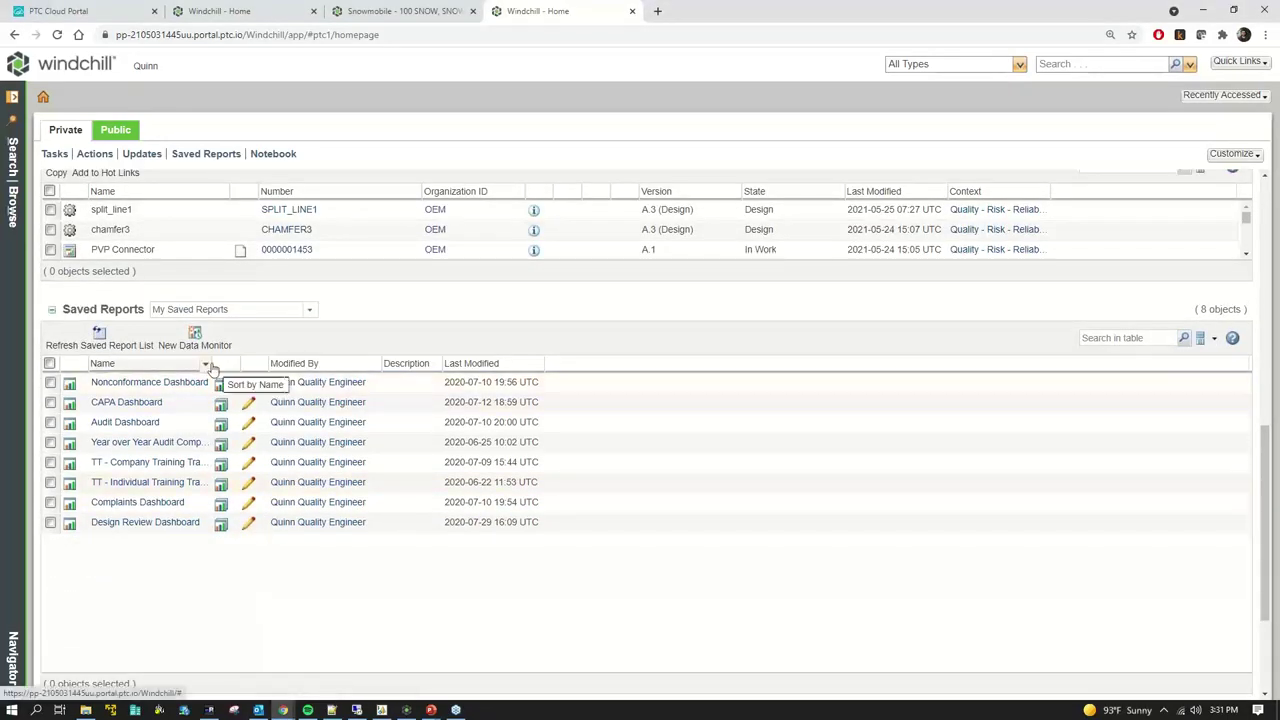
Examine the names of the saved quality dashboards, including Design Review Dashboard and Complaints Dashboard
drag(212, 366, 95, 382)
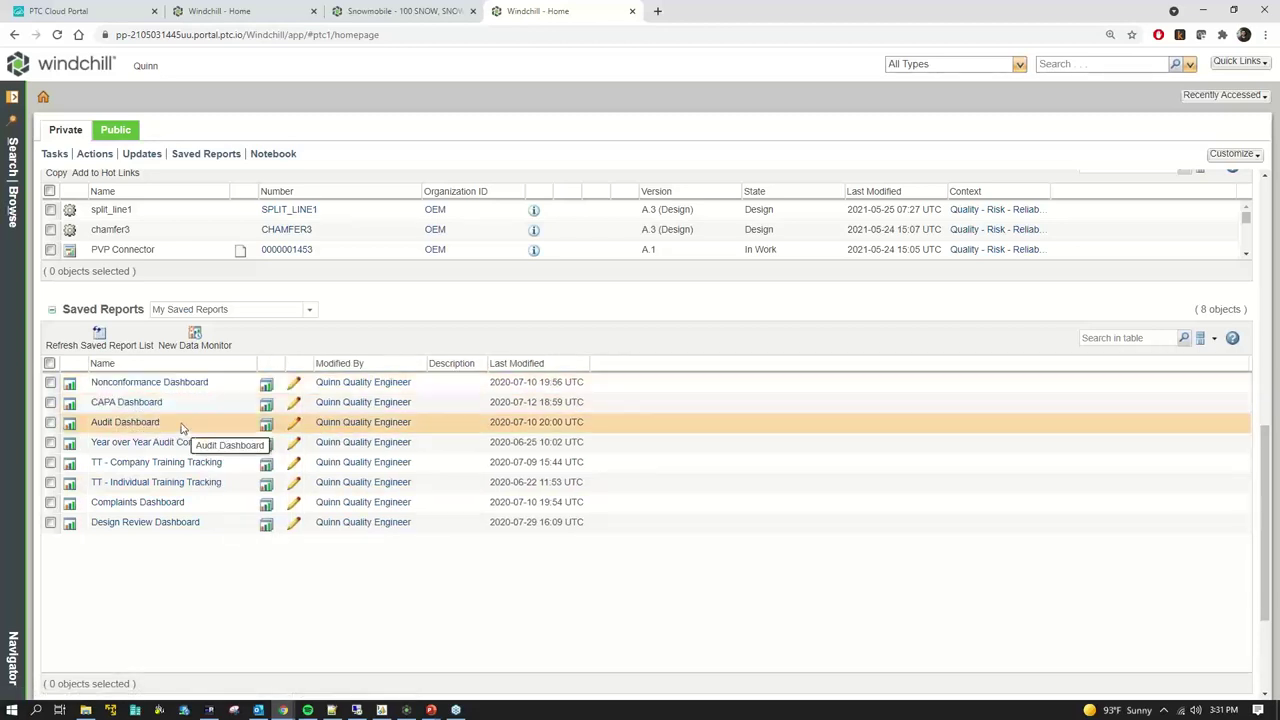
drag(213, 530, 90, 524)
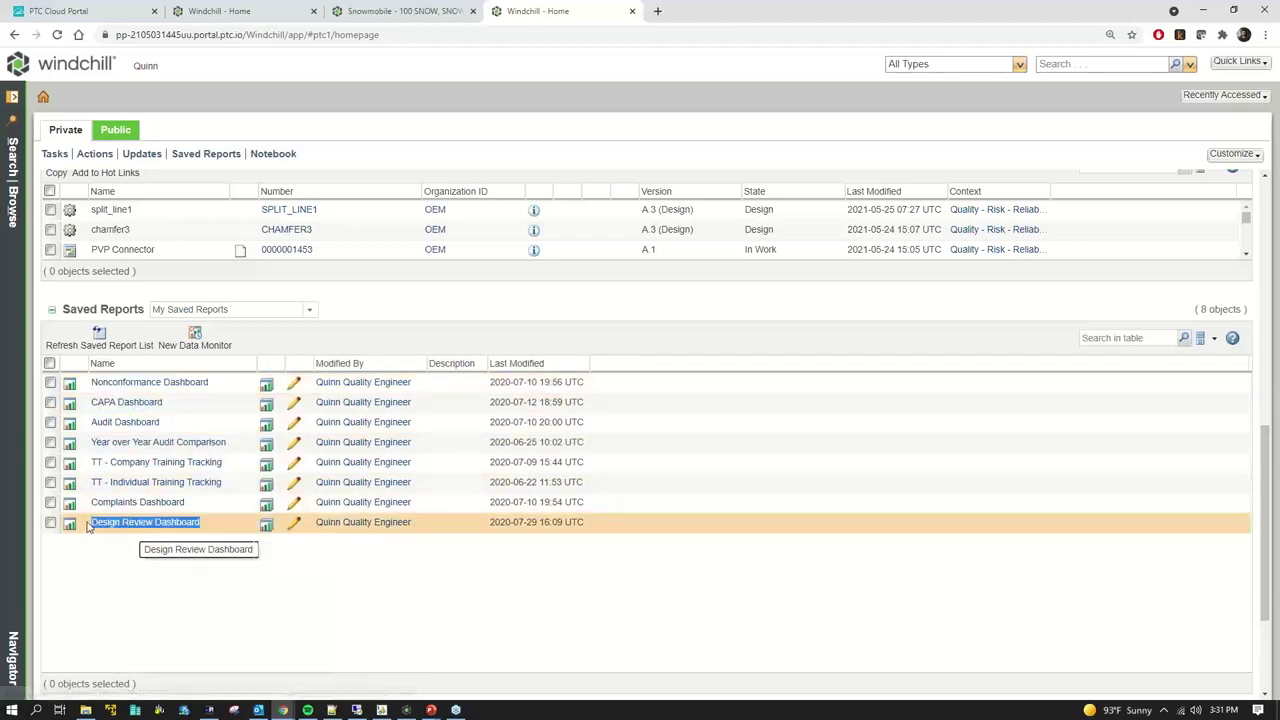
drag(212, 510, 99, 510)
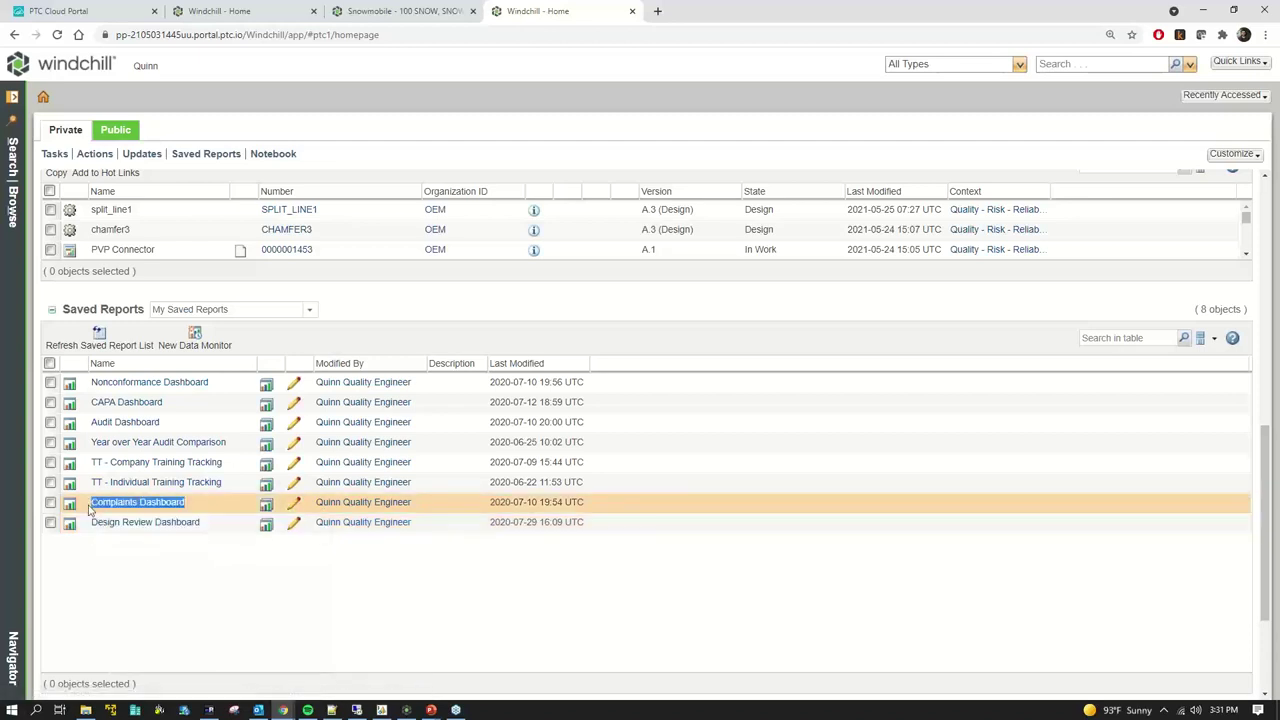
click(206, 510)
drag(208, 510, 89, 511)
click(214, 511)
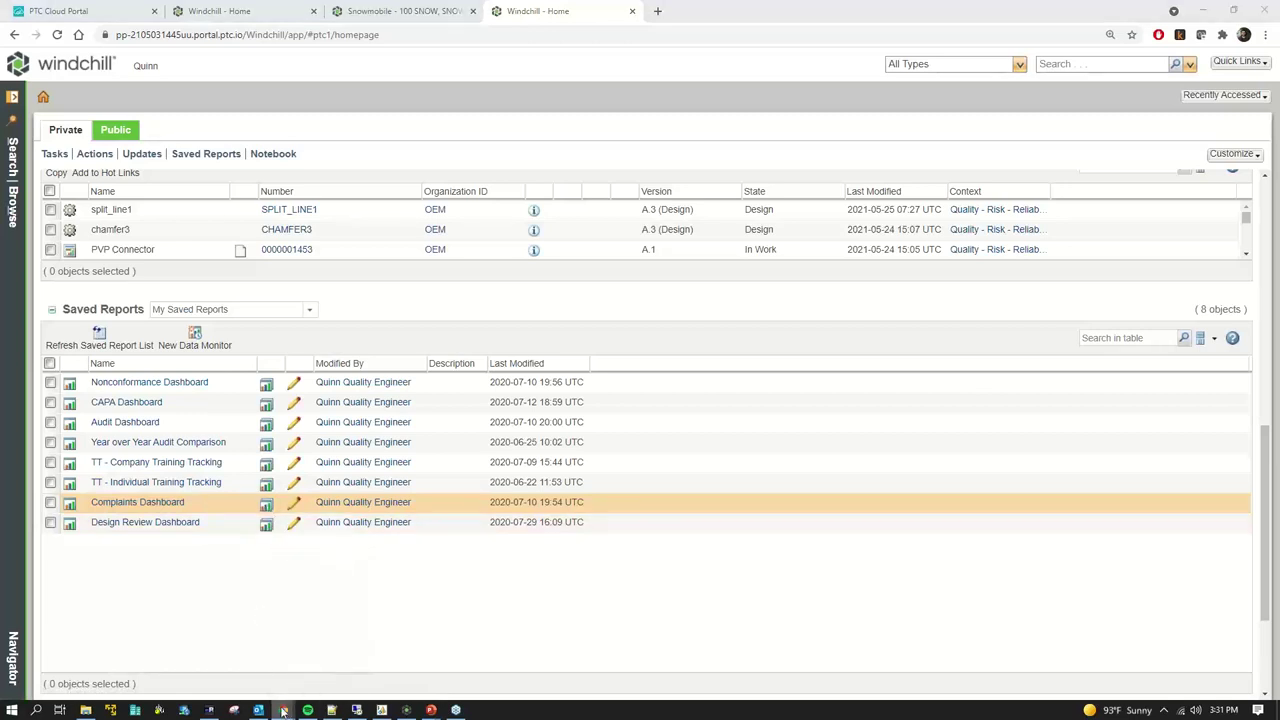
Switch to the Complaint Report with Navigation window and examine its product, country of event and failure mode charts
mouse_move(284, 711)
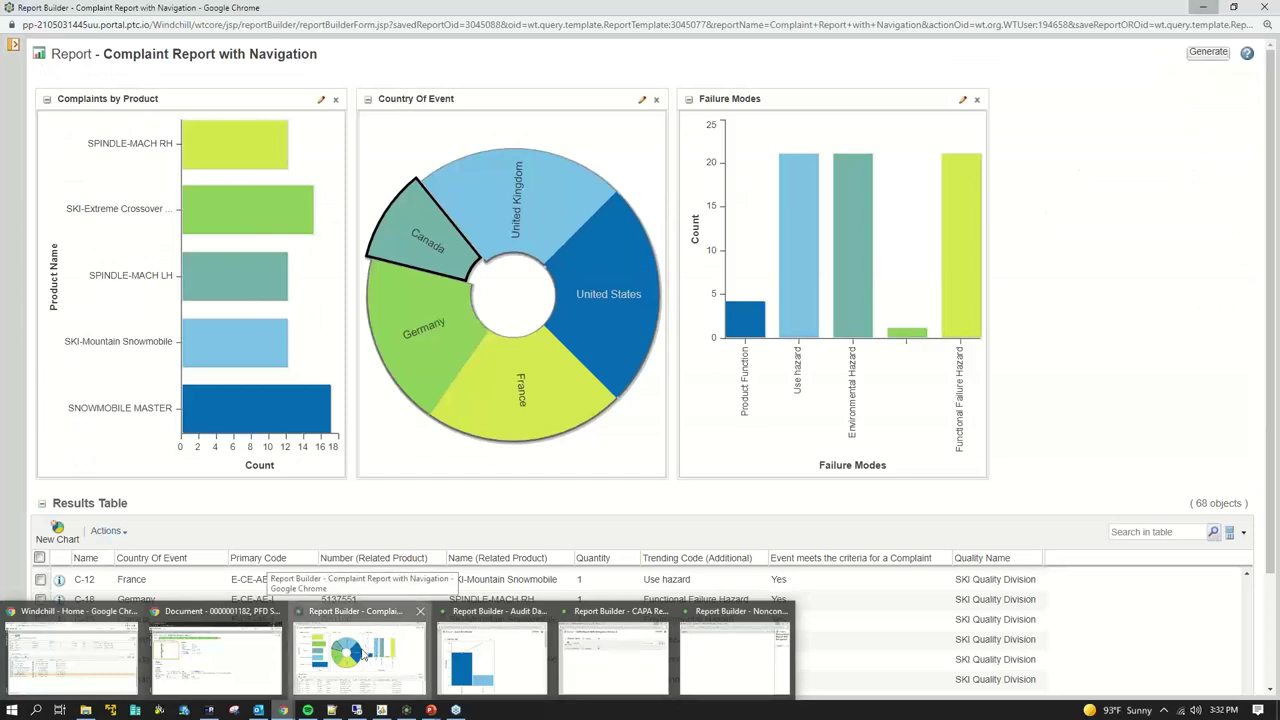
click(372, 651)
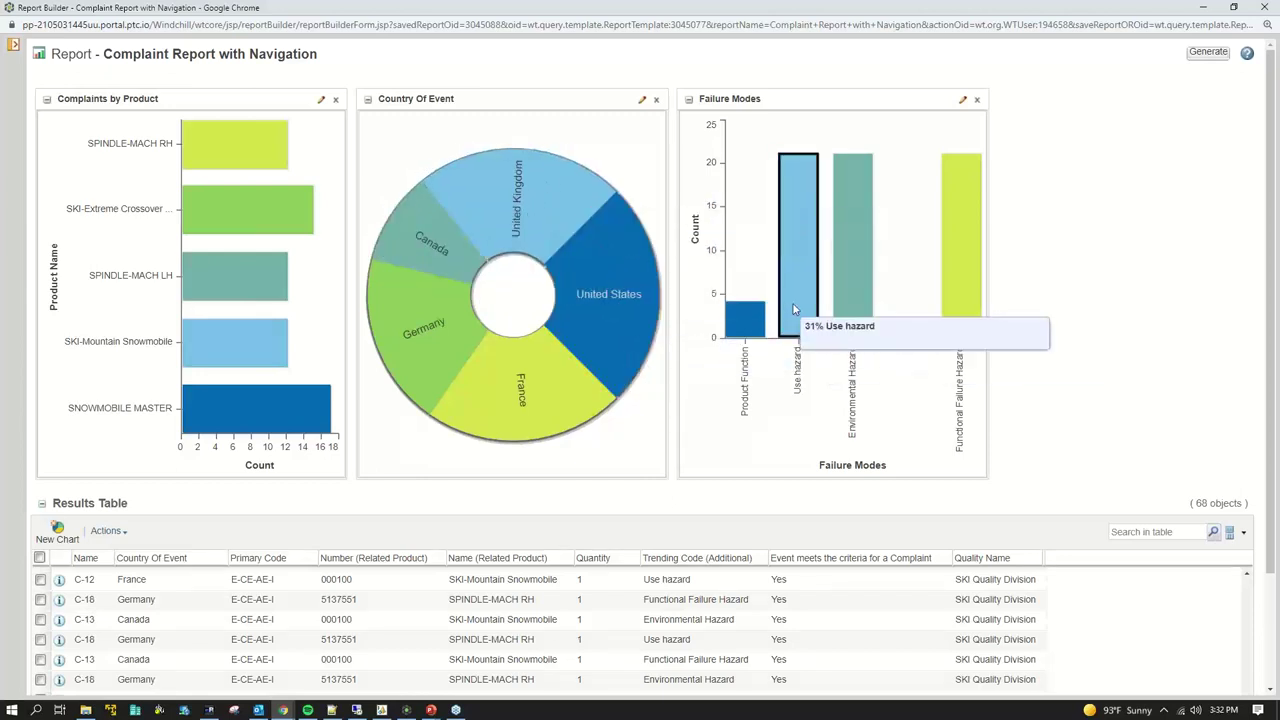
mouse_move(720, 98)
mouse_down()
mouse_move(736, 101)
mouse_move(723, 97)
mouse_up()
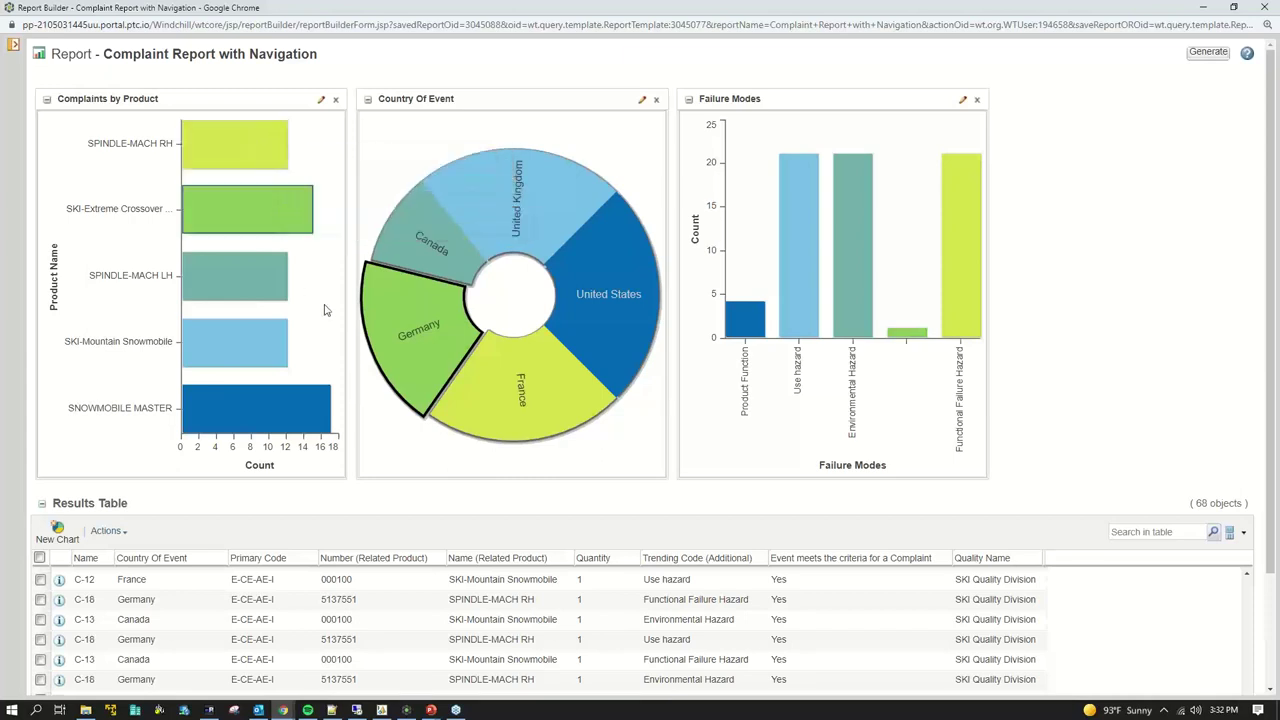
Filter the complaint results by SPINDLE-MACH RH from the product chart, deselect all result rows and review the list
click(228, 138)
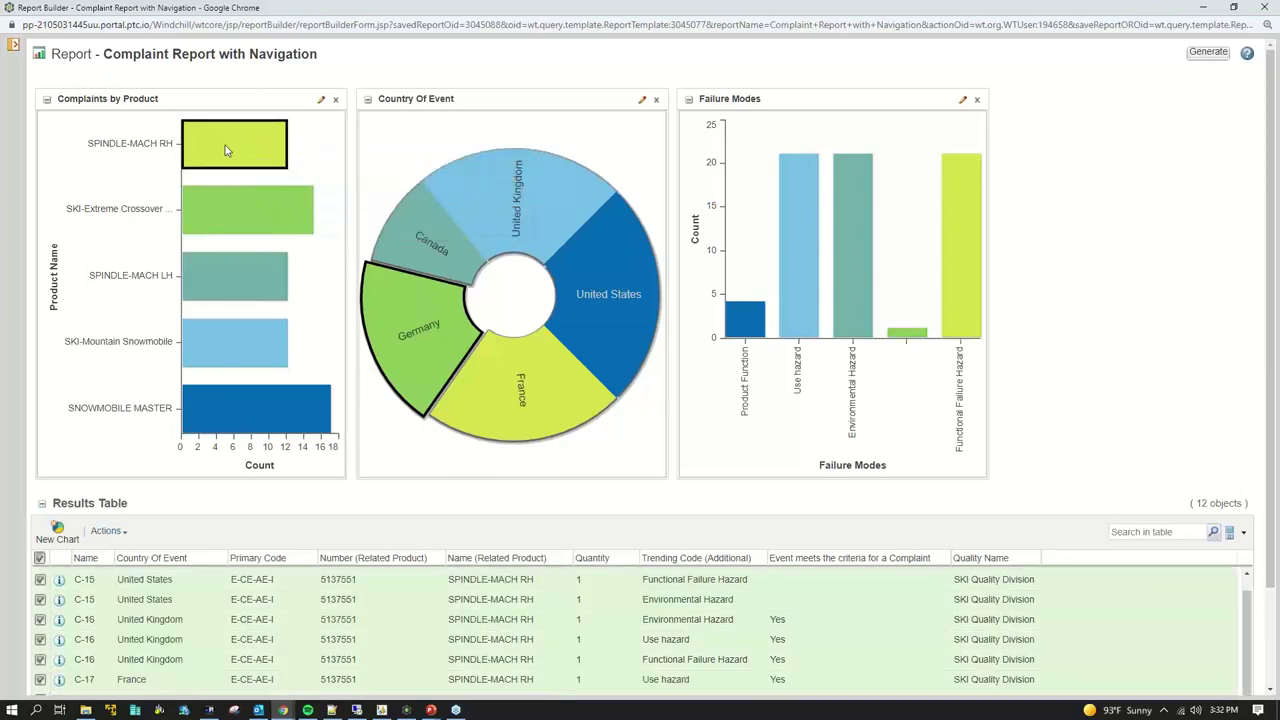
scroll(284, 622, down, 2)
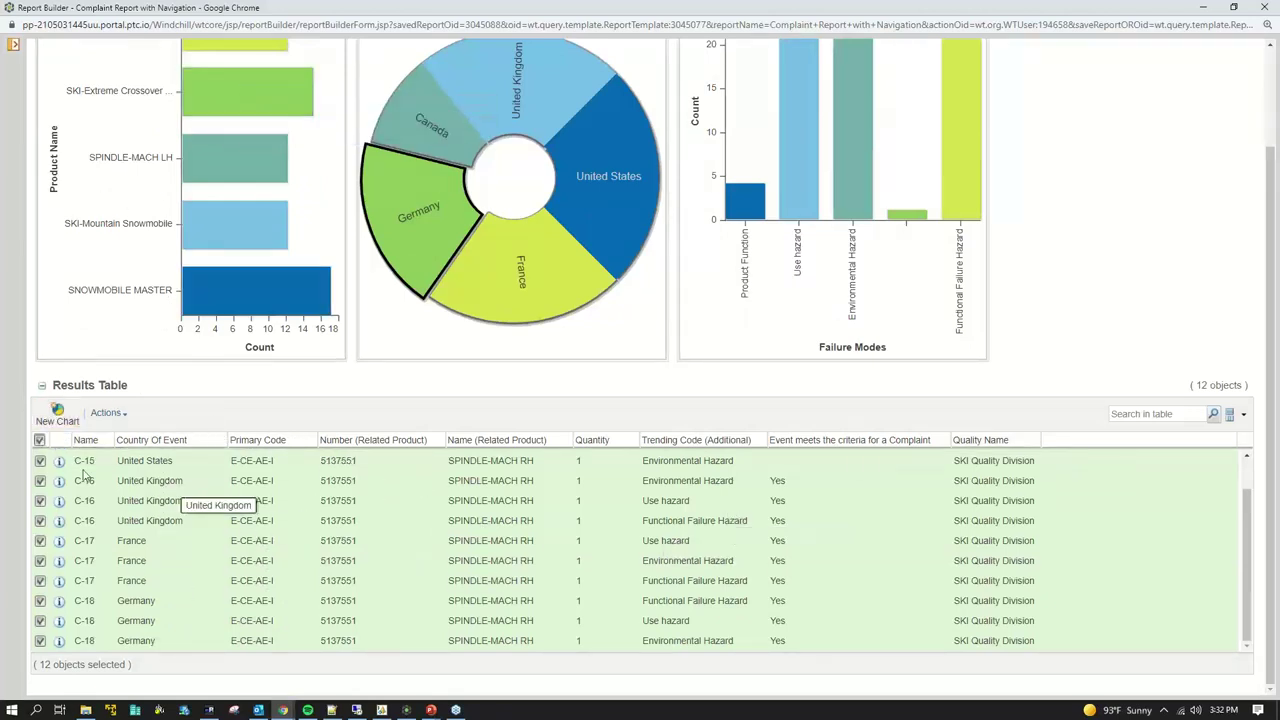
click(40, 440)
scroll(183, 166, up, 3)
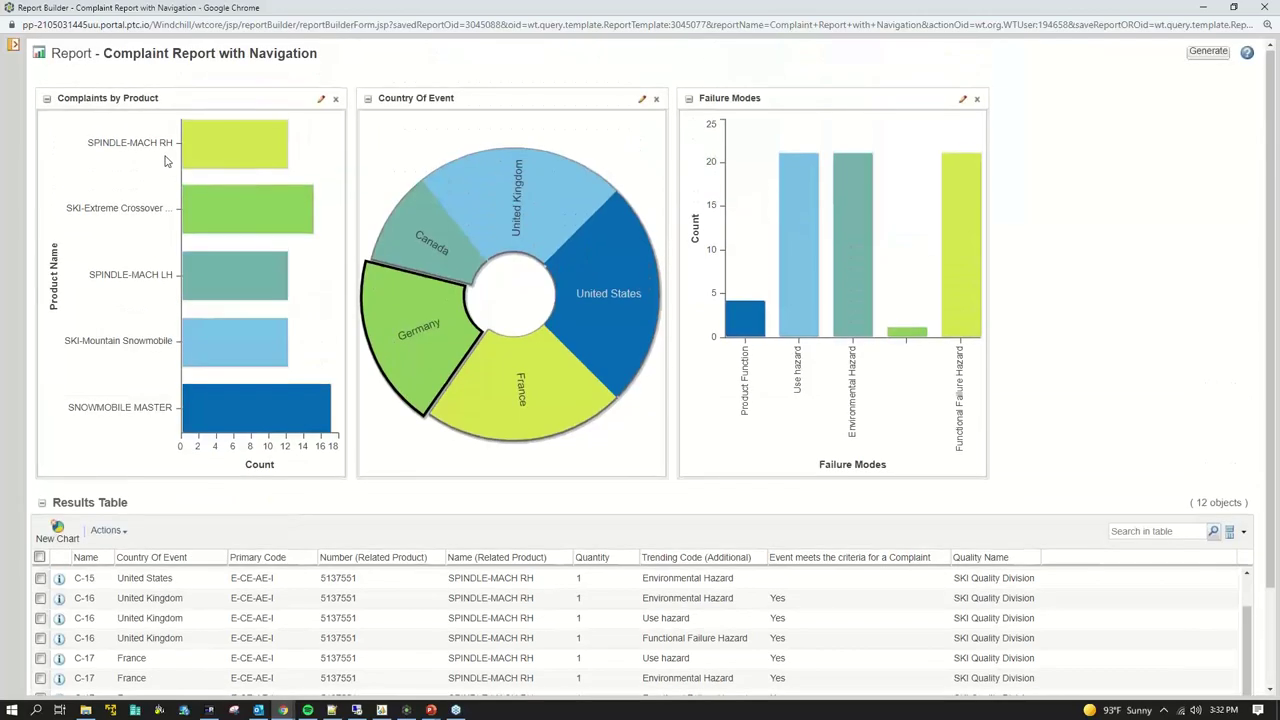
scroll(150, 120, down, 1)
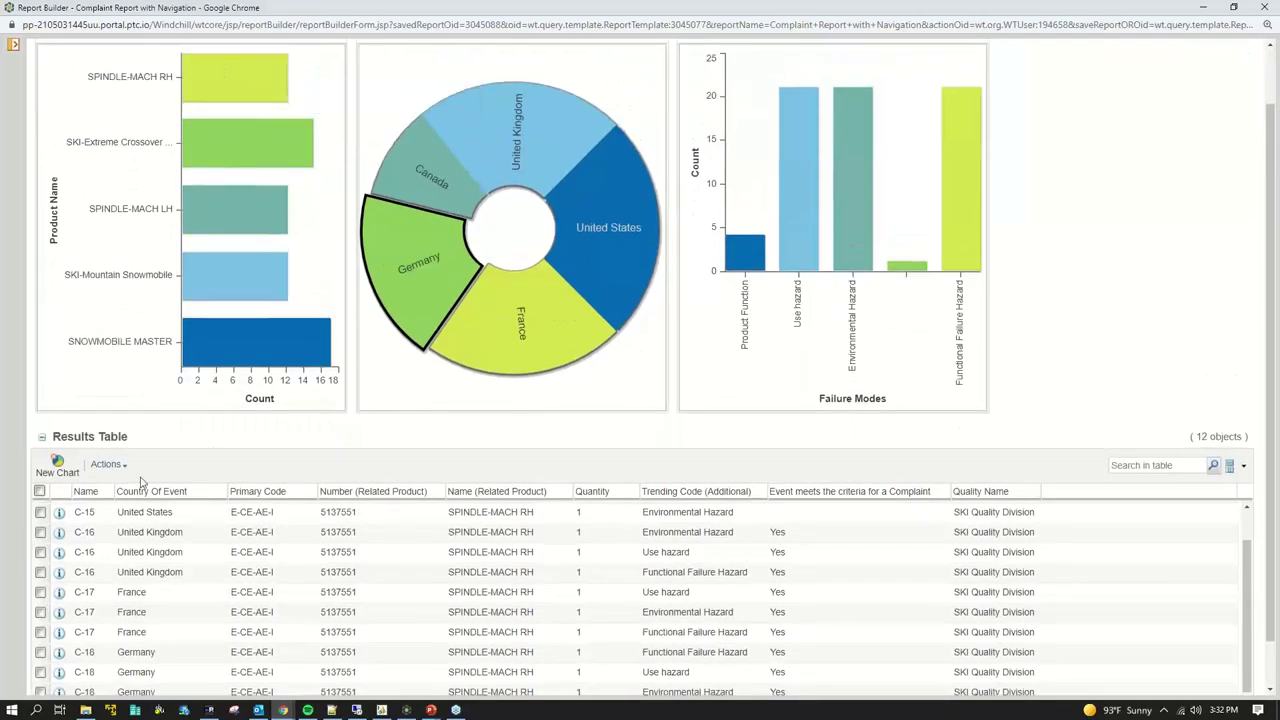
scroll(110, 495, down, 1)
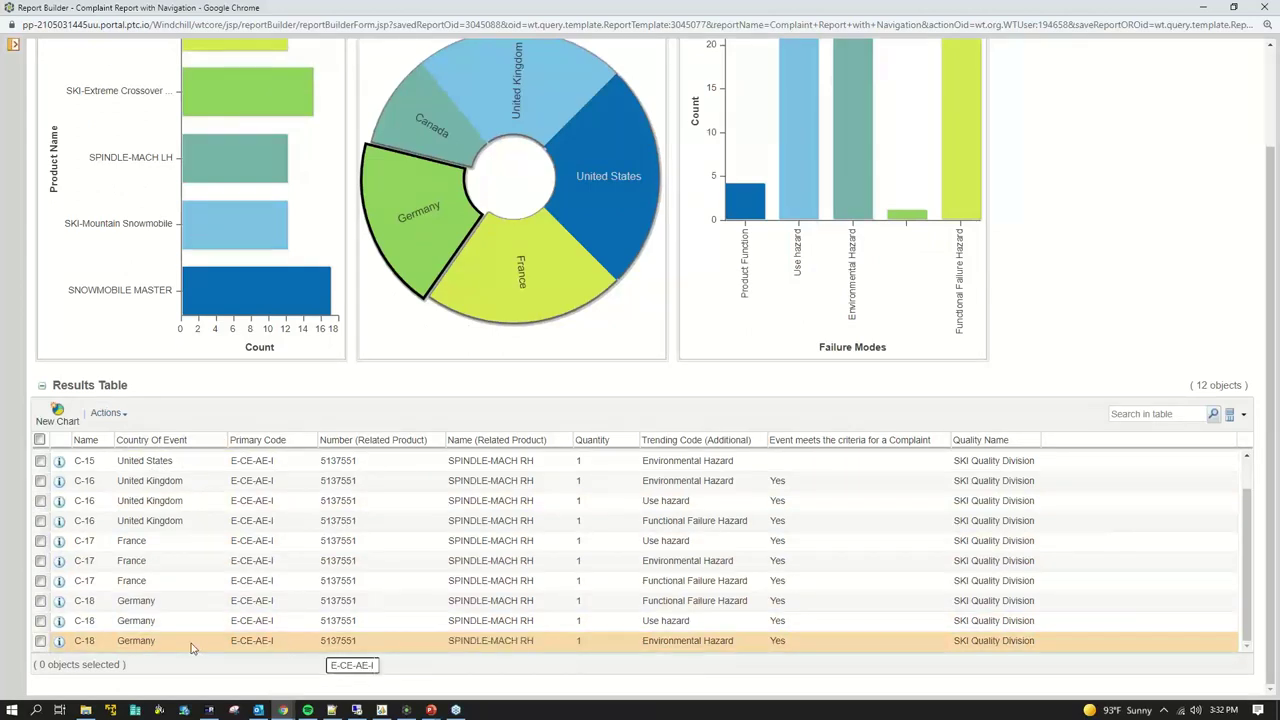
Open the C-18 Germany Environmental Hazard record in a maximized window and examine its Customer Experience title and details
click(59, 640)
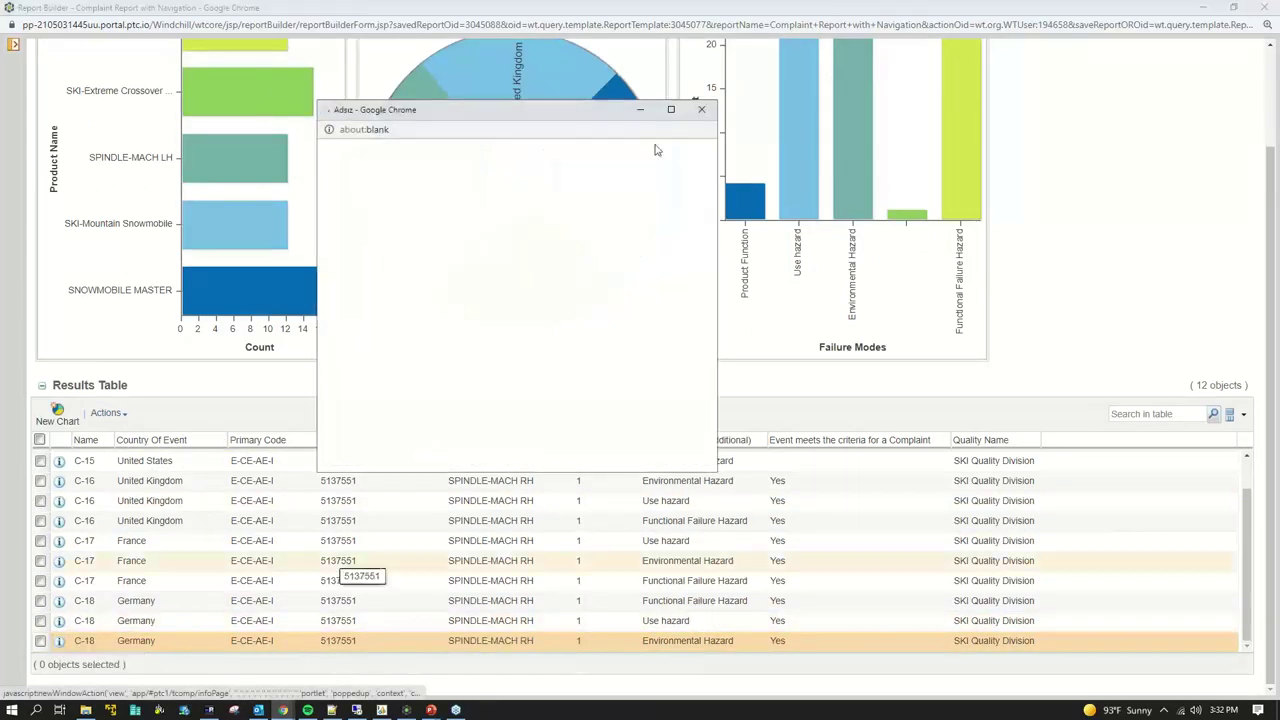
drag(600, 114, 603, 94)
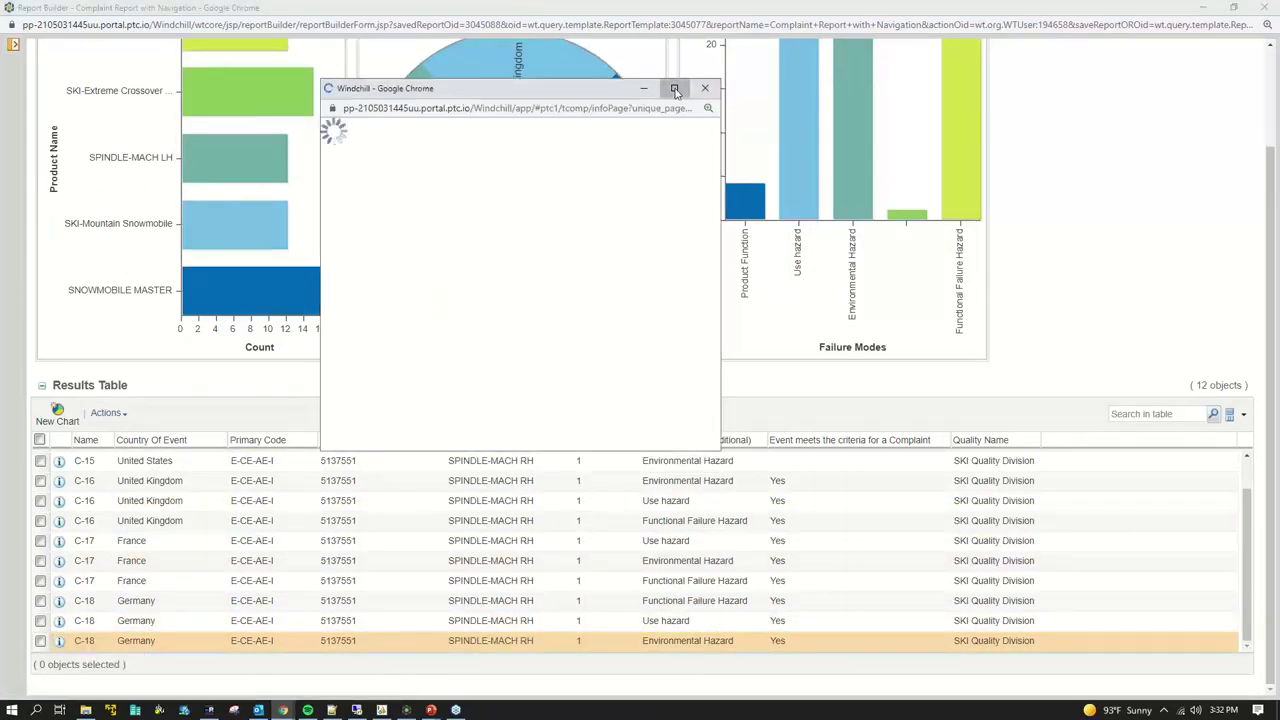
click(675, 91)
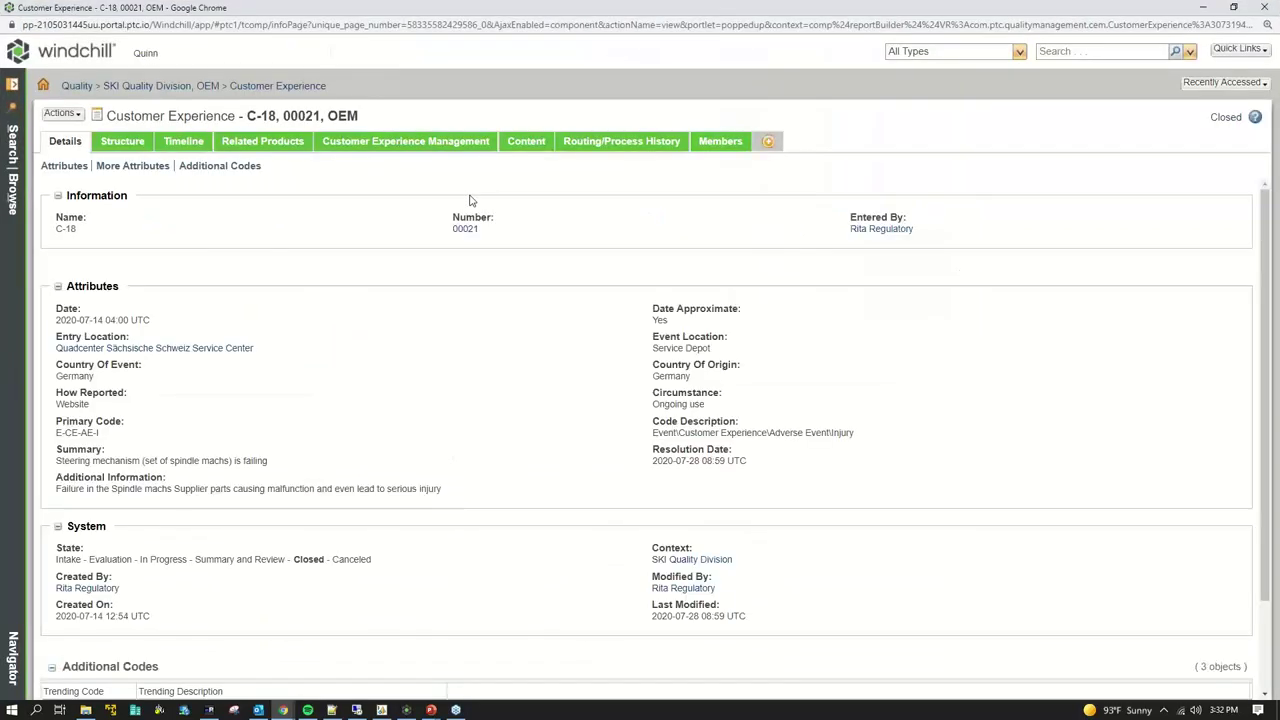
drag(108, 116, 235, 117)
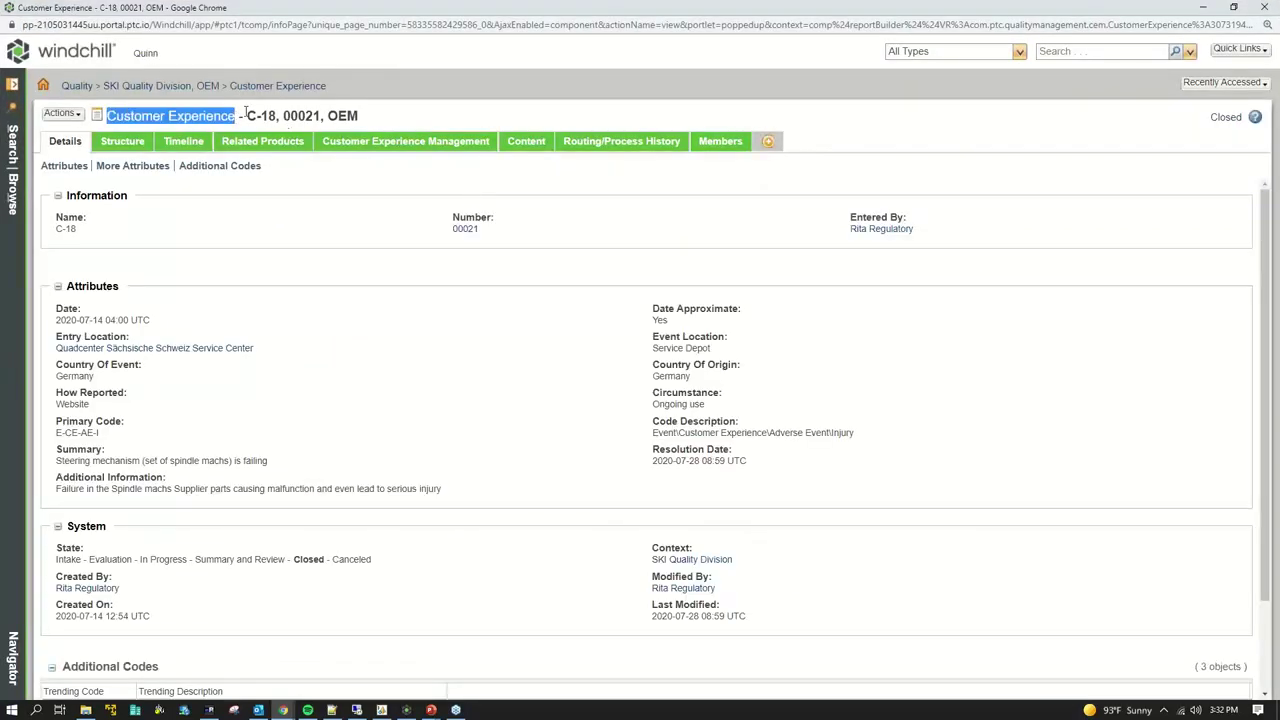
click(111, 120)
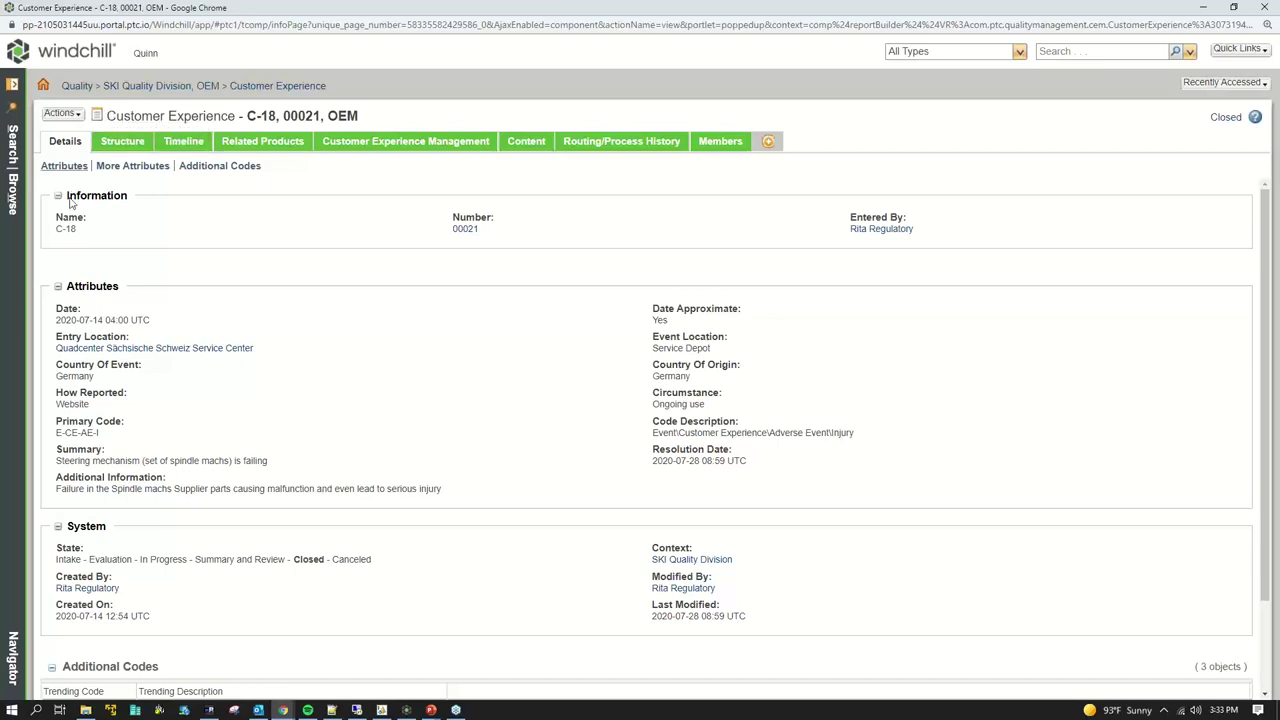
scroll(320, 327, down, 2)
scroll(314, 470, up, 2)
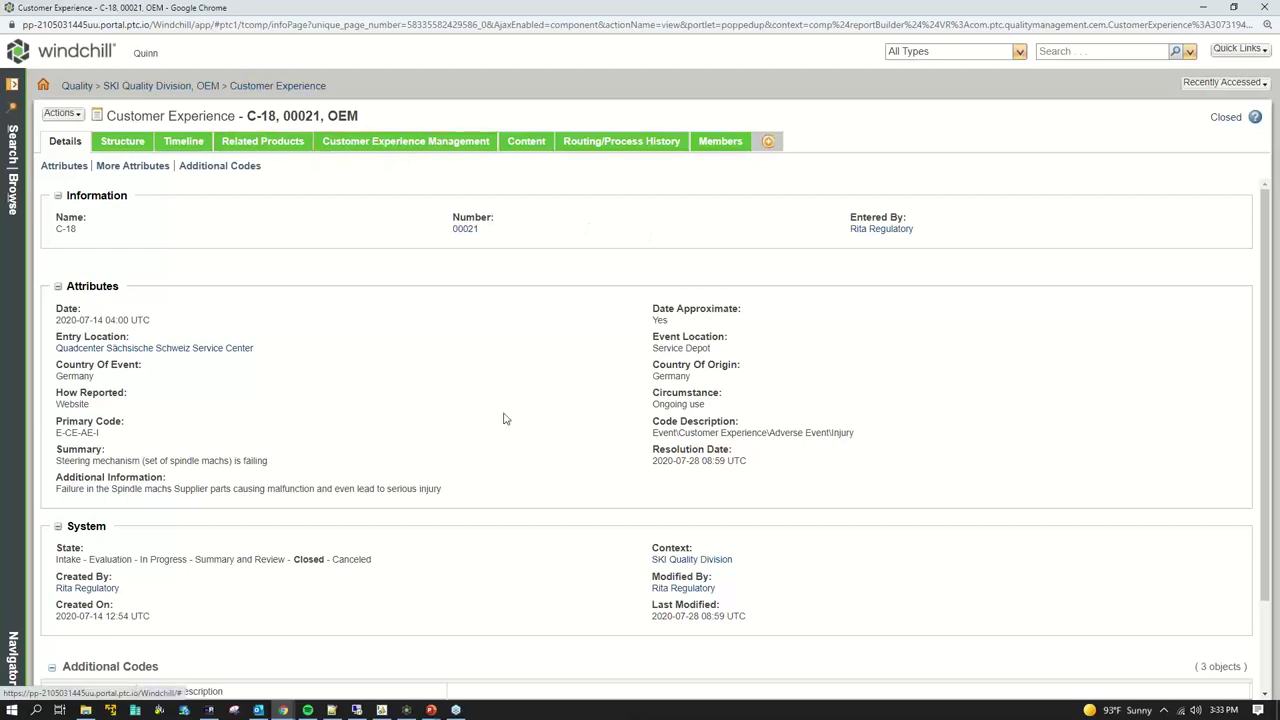
Examine the C-18 record's attributes, particularly the additional information describing the spindle failure and its potential for injury
scroll(110, 501, down, 2)
drag(147, 424, 175, 424)
click(184, 425)
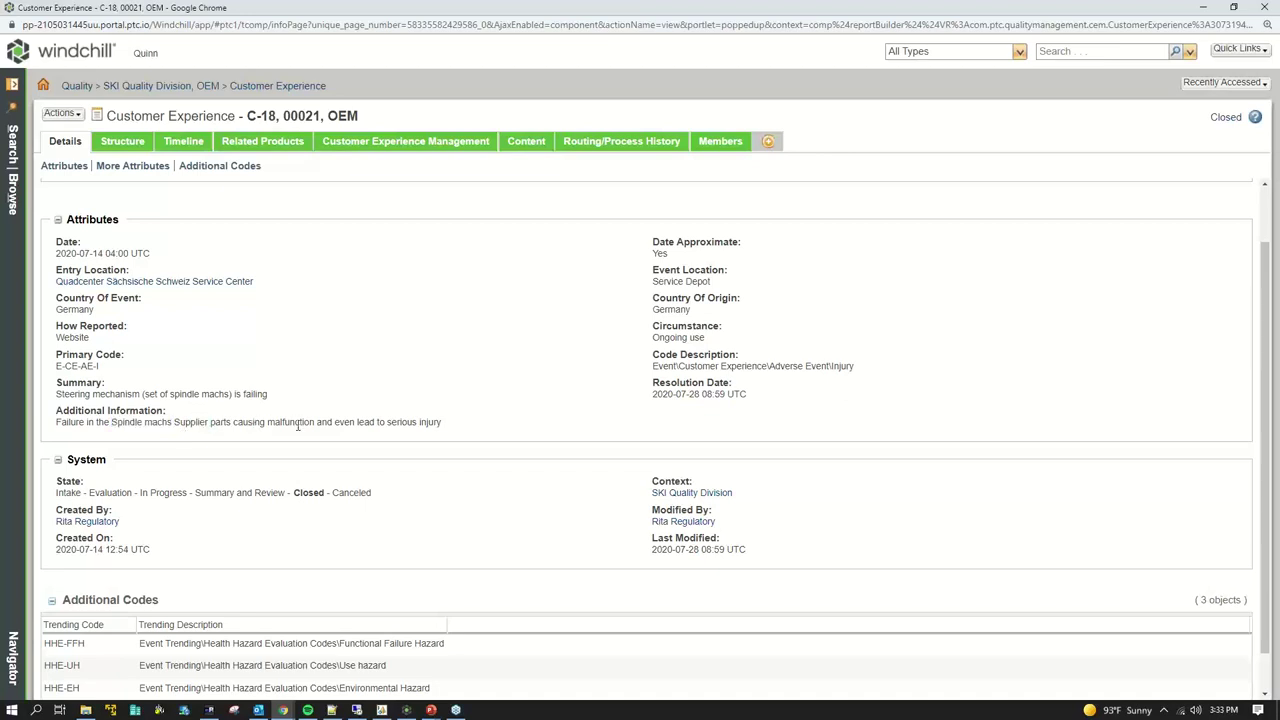
drag(443, 424, 394, 422)
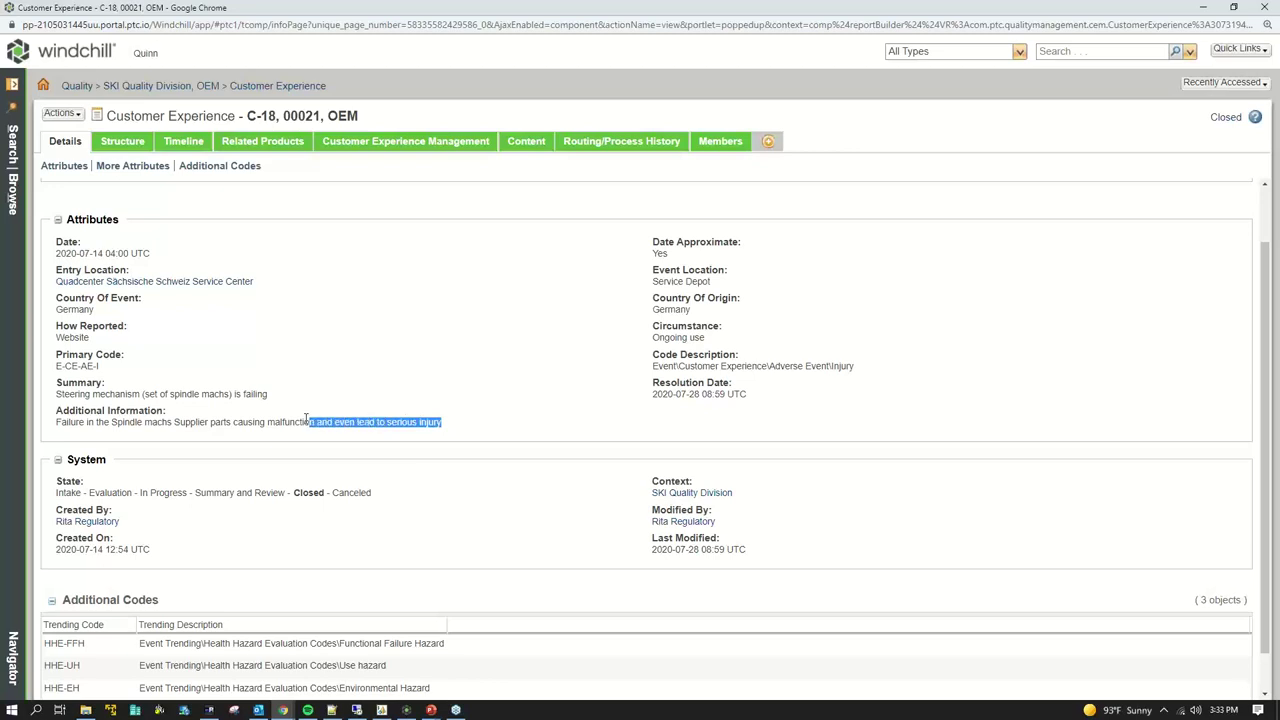
drag(303, 431, 58, 427)
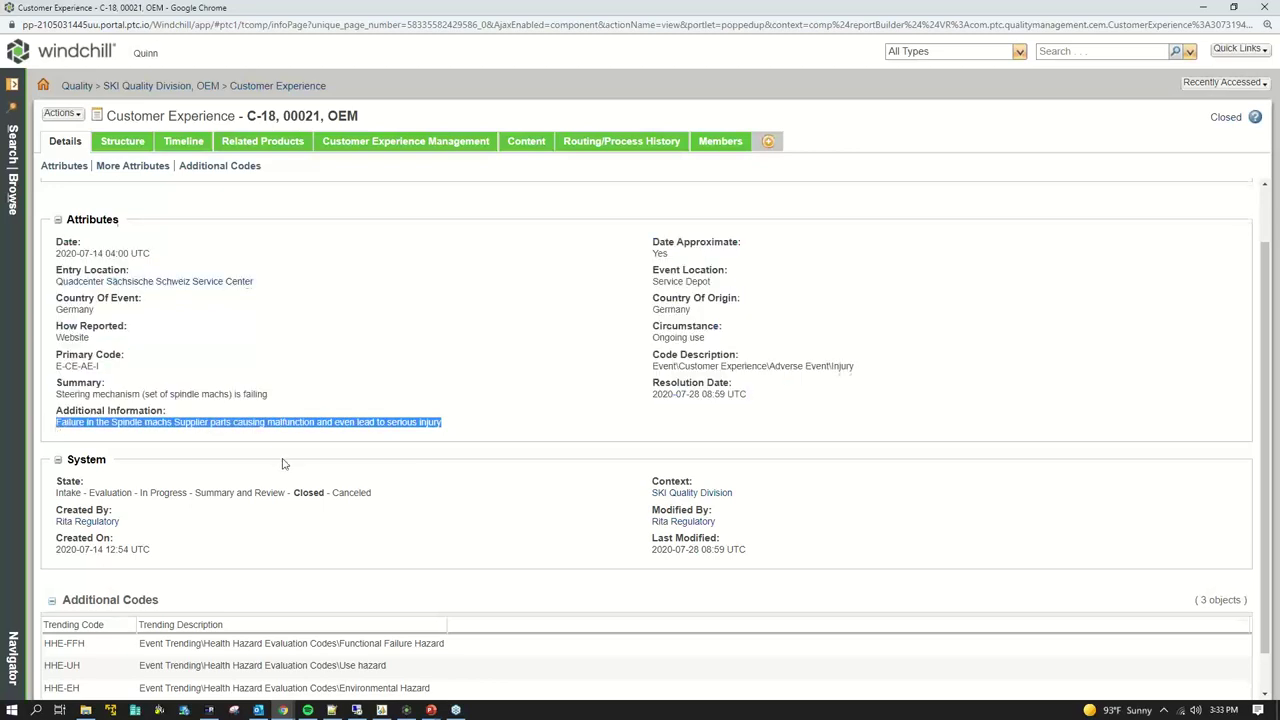
scroll(285, 463, up, 1)
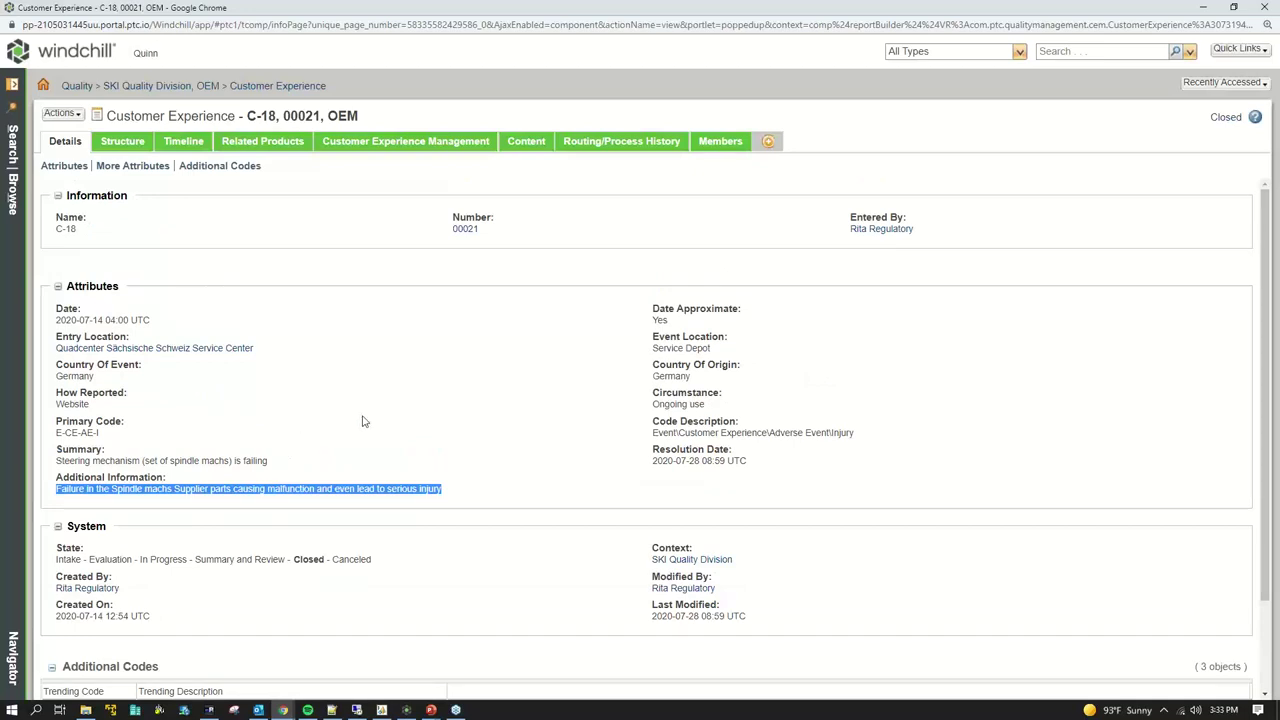
scroll(366, 423, down, 2)
scroll(340, 443, up, 2)
click(436, 488)
drag(442, 489, 380, 487)
click(388, 490)
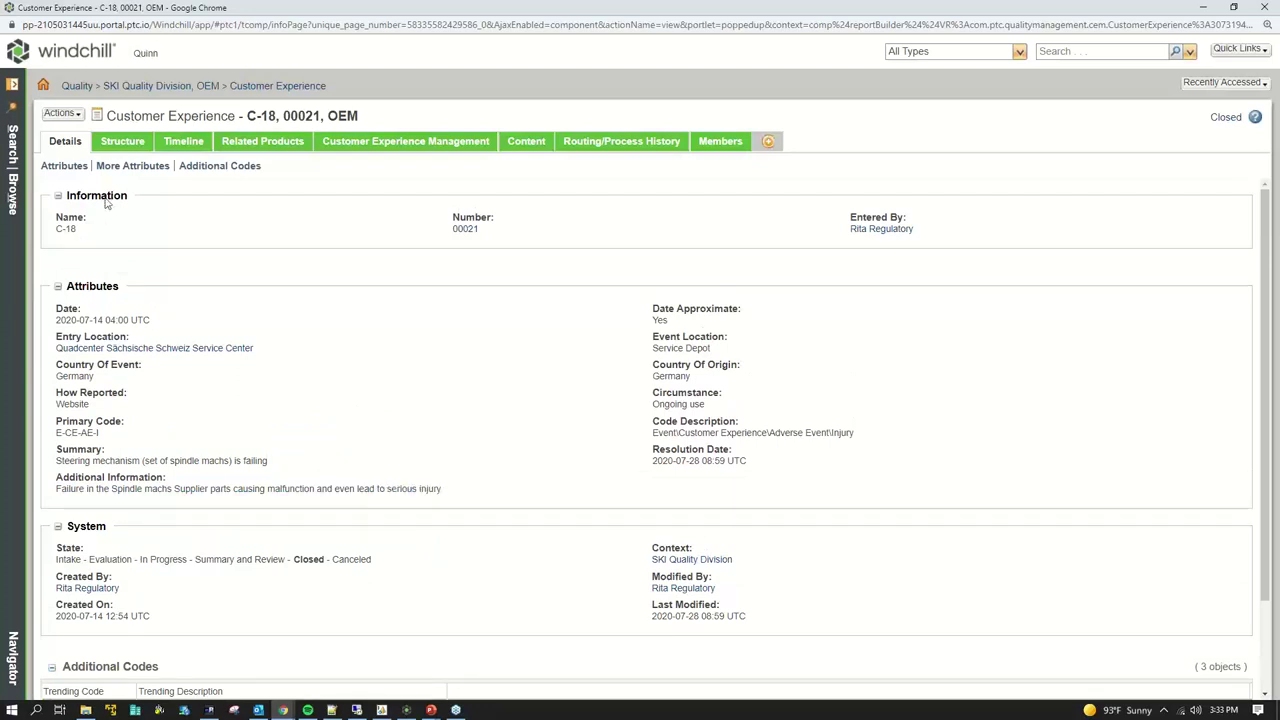
scroll(186, 225, down, 2)
scroll(186, 225, up, 2)
Display the object structure of the C-18 customer experience and check the record name in its title
click(122, 141)
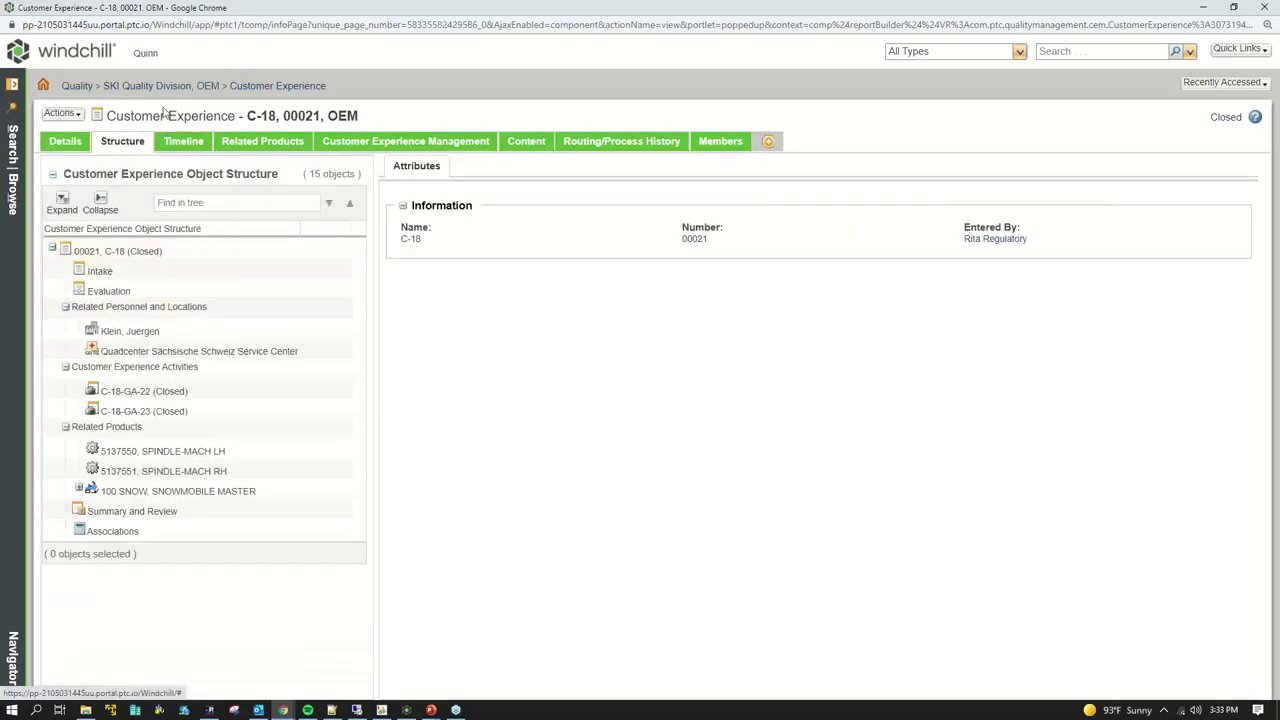
drag(108, 116, 62, 114)
click(239, 117)
drag(277, 116, 239, 116)
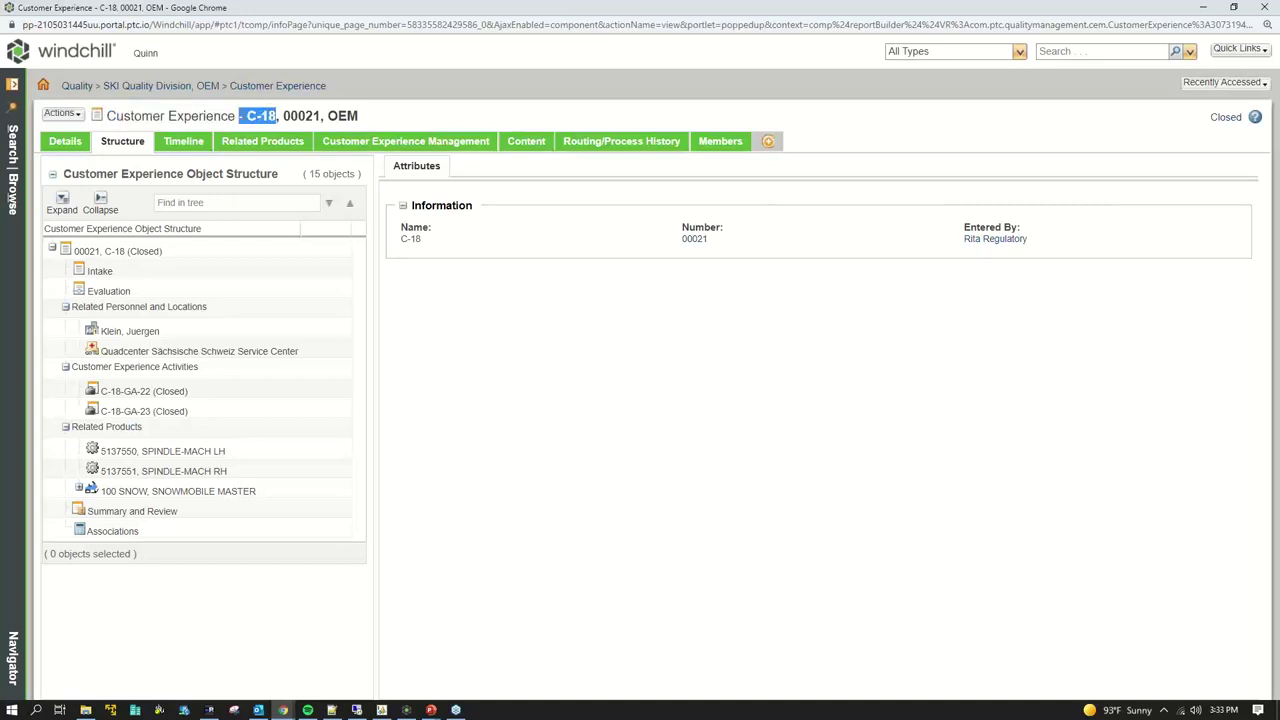
Review the Intake attributes and additional codes of C-18, and display its Evaluation information
click(136, 275)
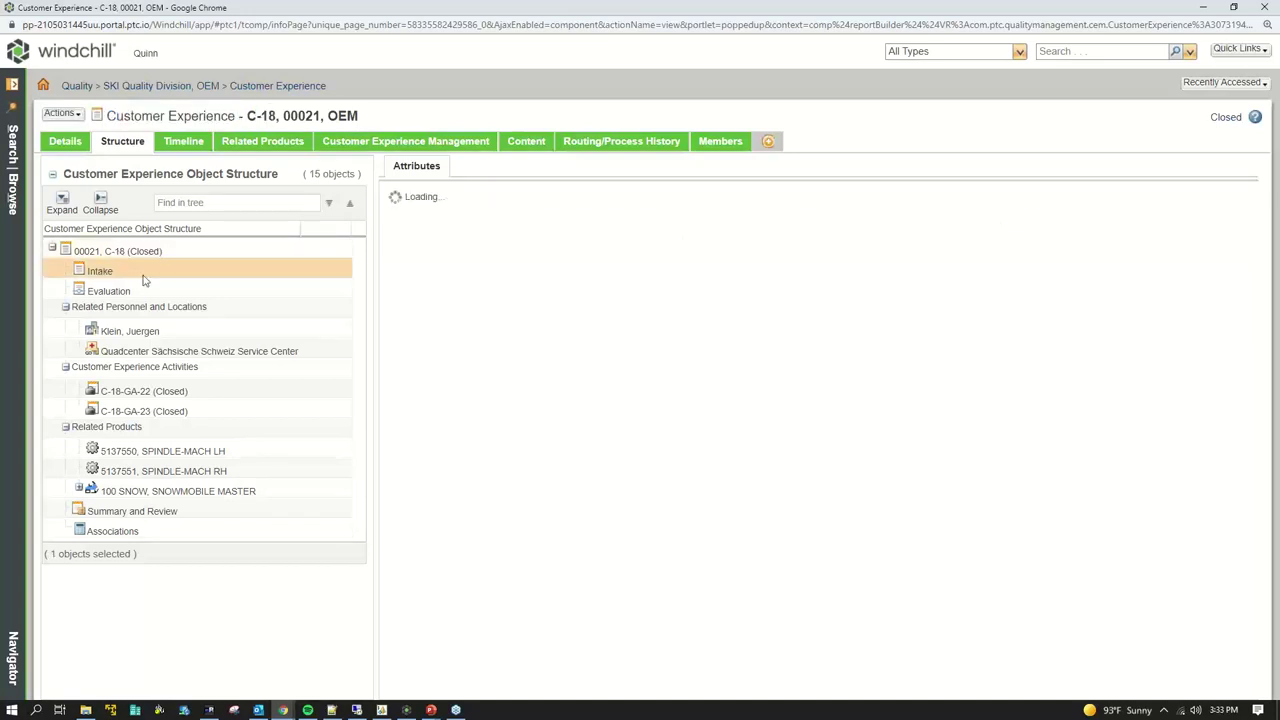
double_click(99, 272)
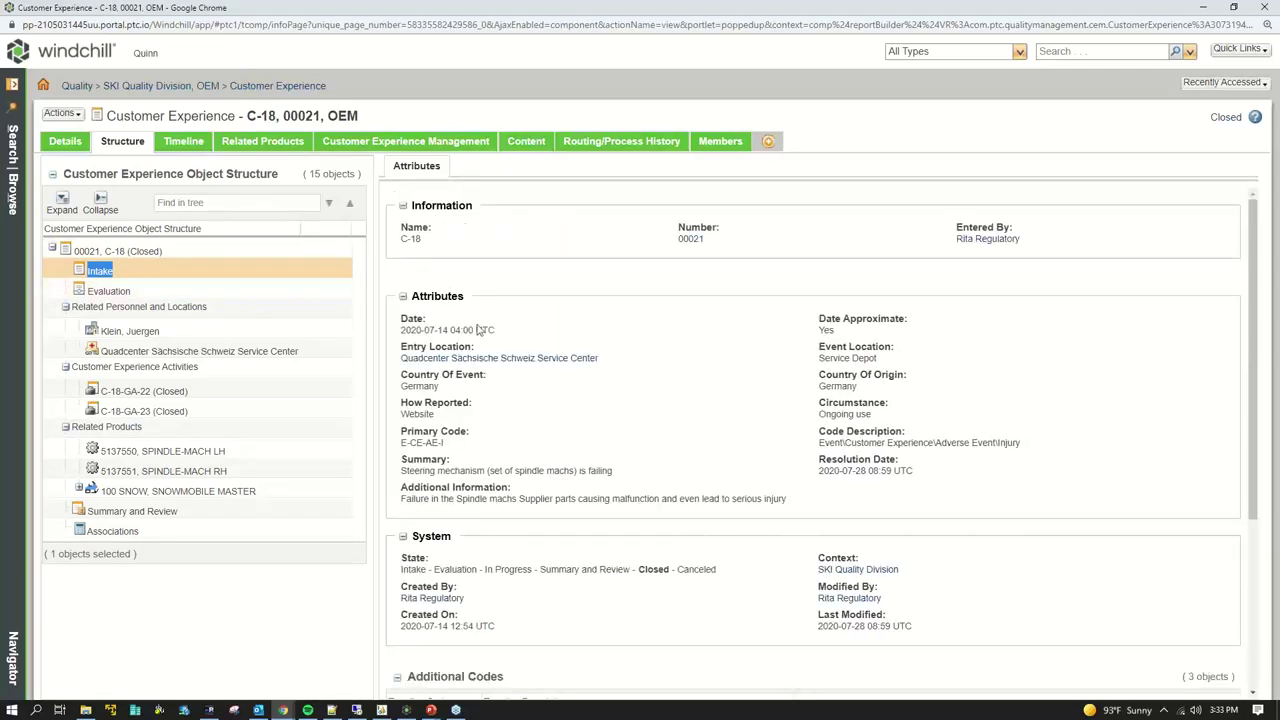
scroll(624, 654, down, 1)
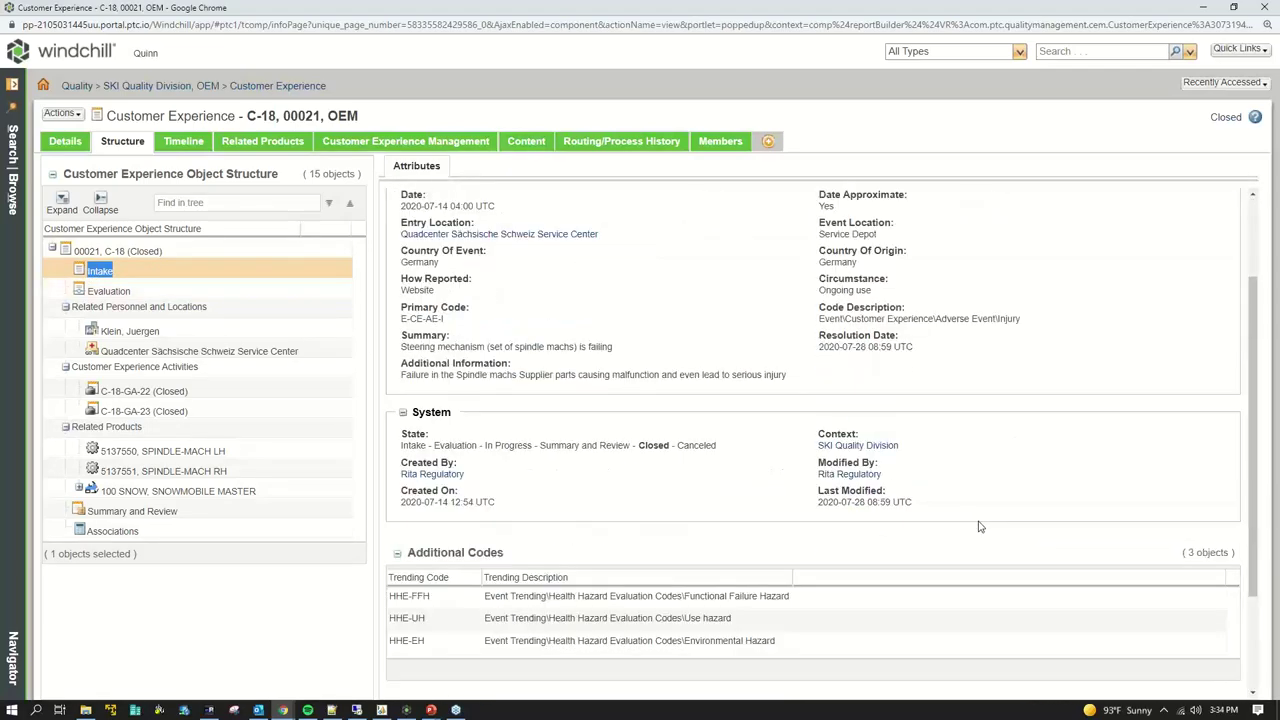
click(123, 294)
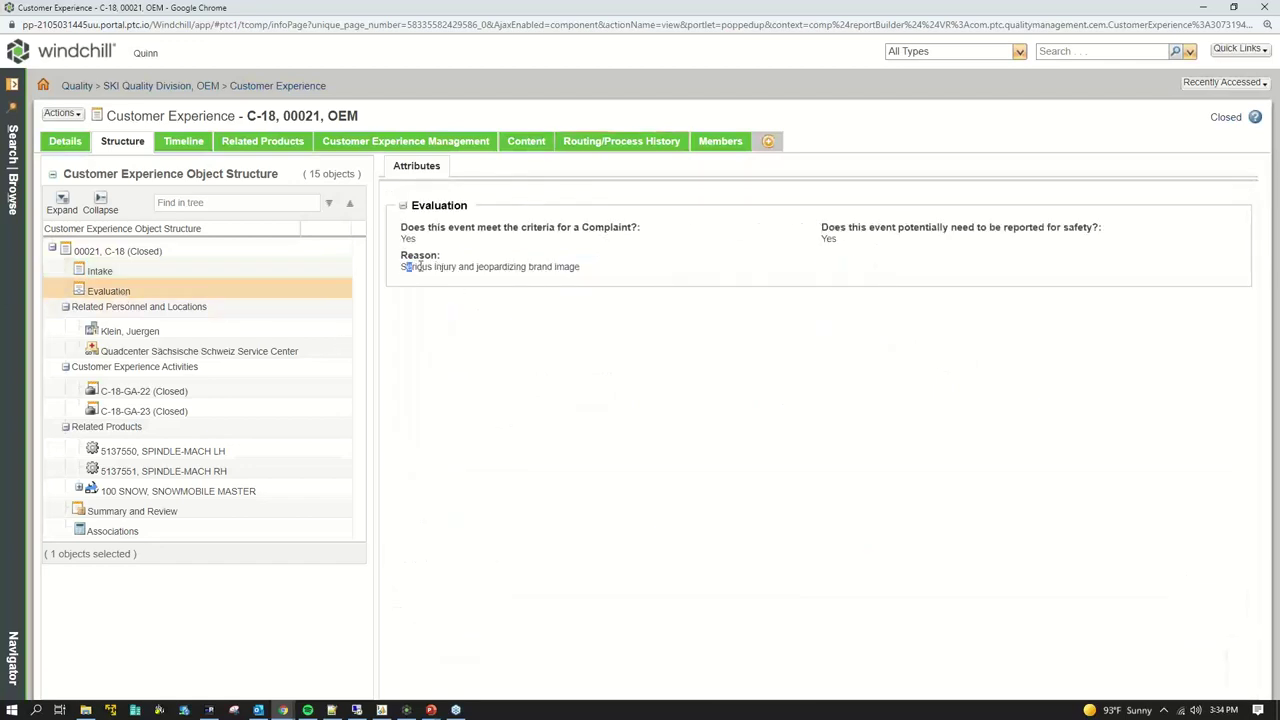
Examine the C-18 Evaluation reason and the answer on whether the event potentially needs to be reported for safety
click(493, 270)
drag(866, 232, 1075, 230)
click(1075, 230)
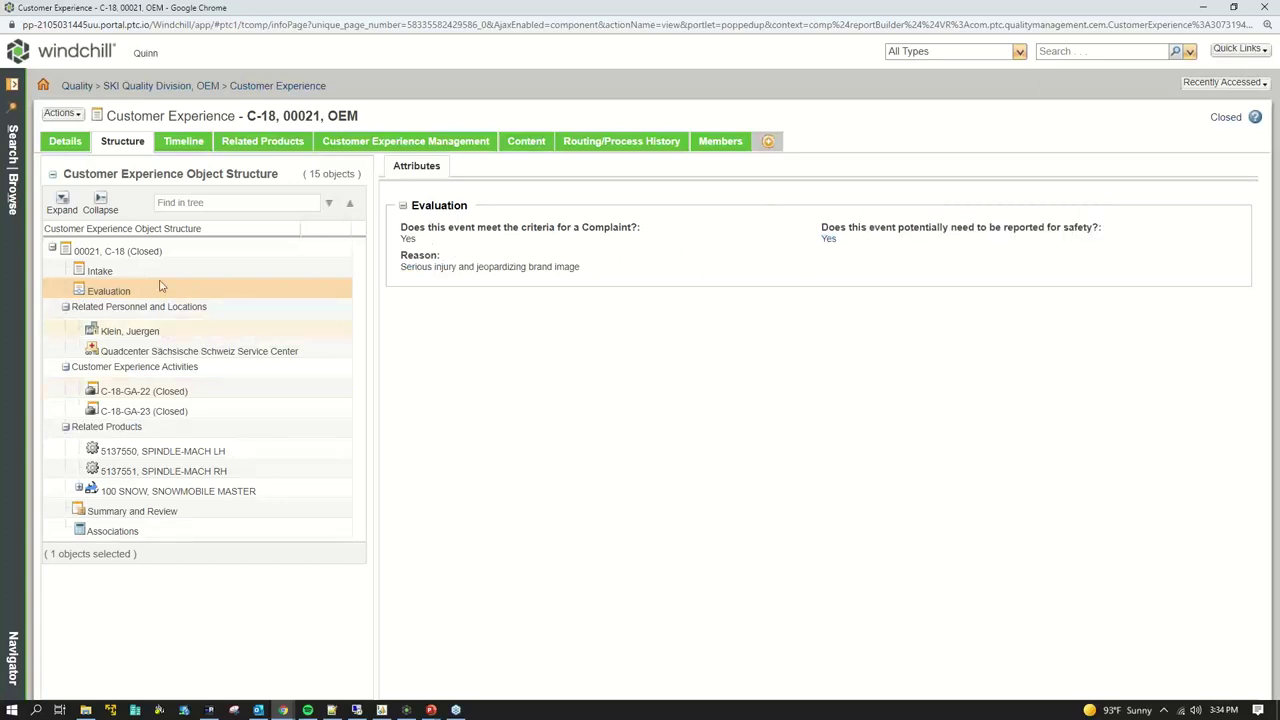
Display the C-18 lifecycle diagram from its Closed state, examine the stages and activities including C-18-GA-22, and close it
click(1226, 118)
drag(781, 162, 743, 273)
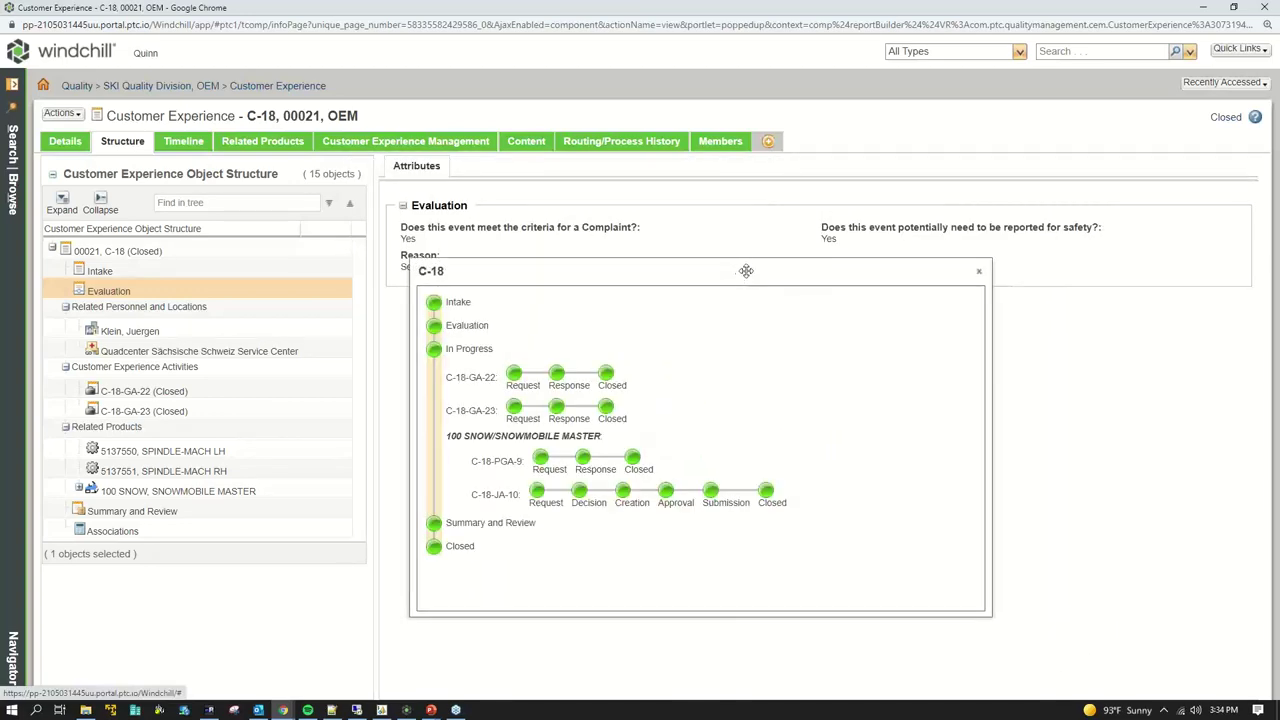
drag(656, 278, 668, 256)
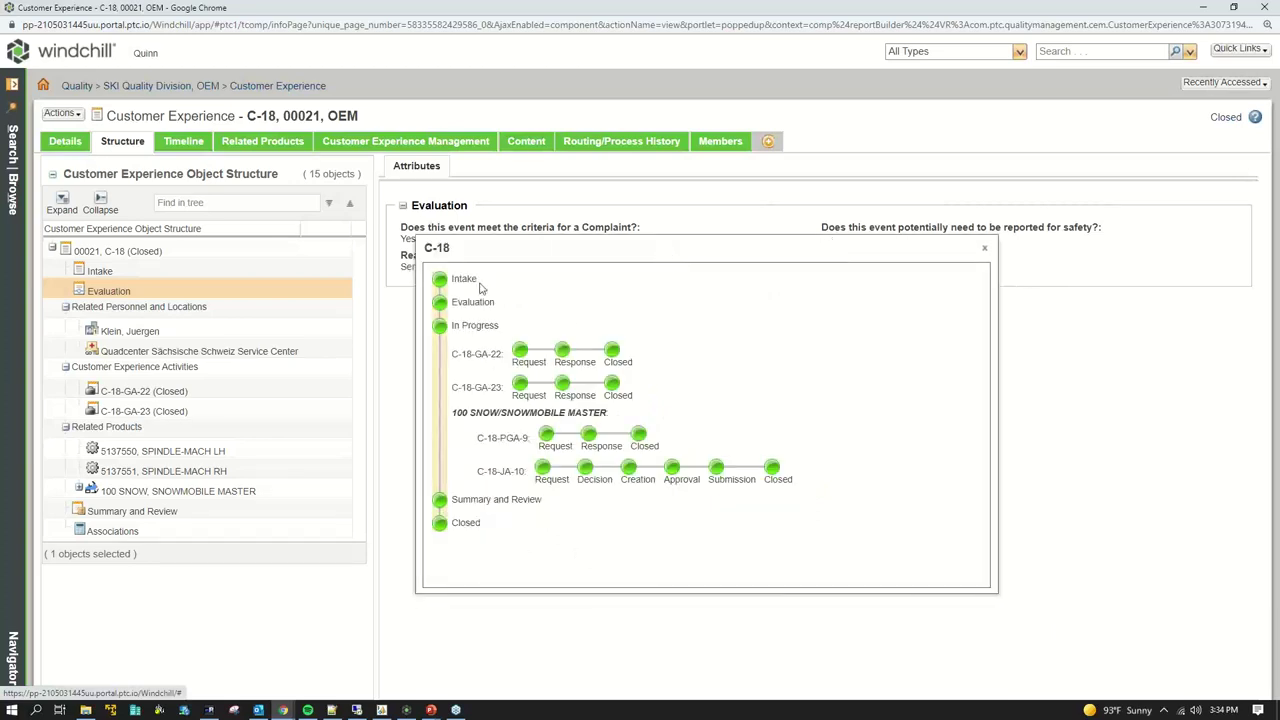
drag(462, 325, 503, 350)
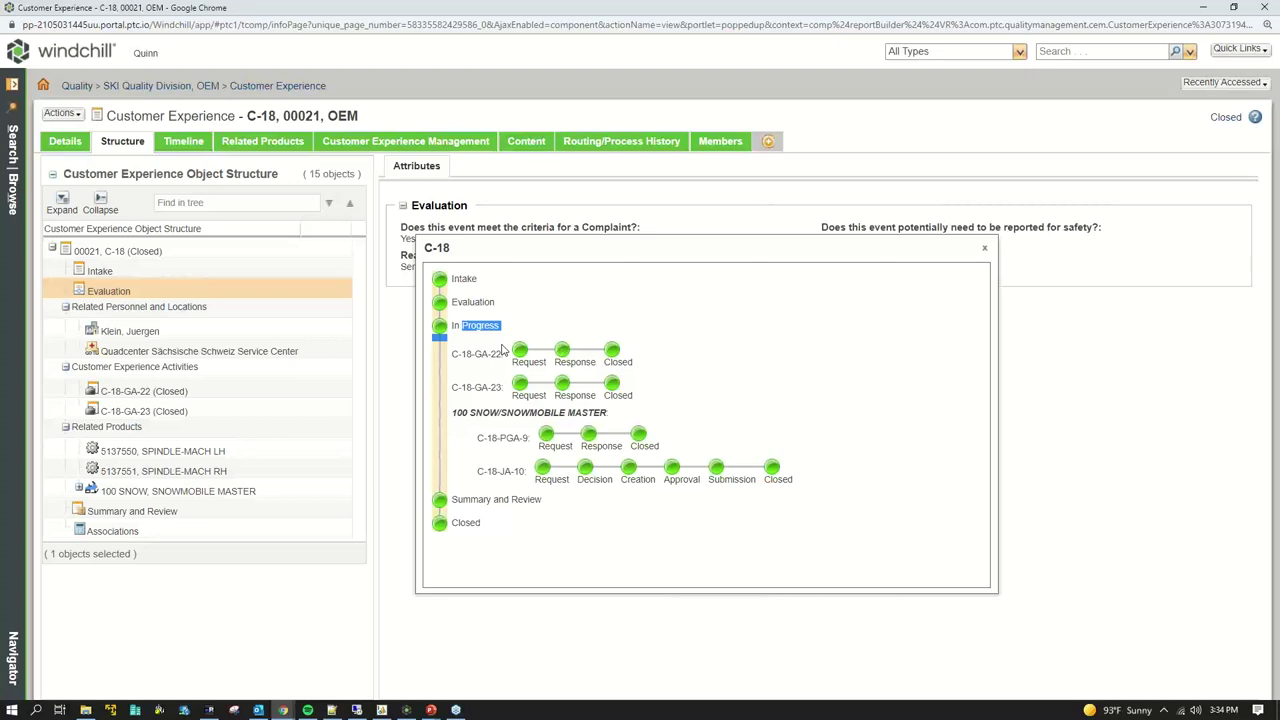
click(563, 400)
drag(452, 284, 634, 523)
click(631, 528)
drag(465, 354, 502, 354)
click(985, 250)
Review the customer contact and the Quadcenter Sächsische Schweiz Service Center under Related Personnel and Locations
click(150, 310)
click(135, 332)
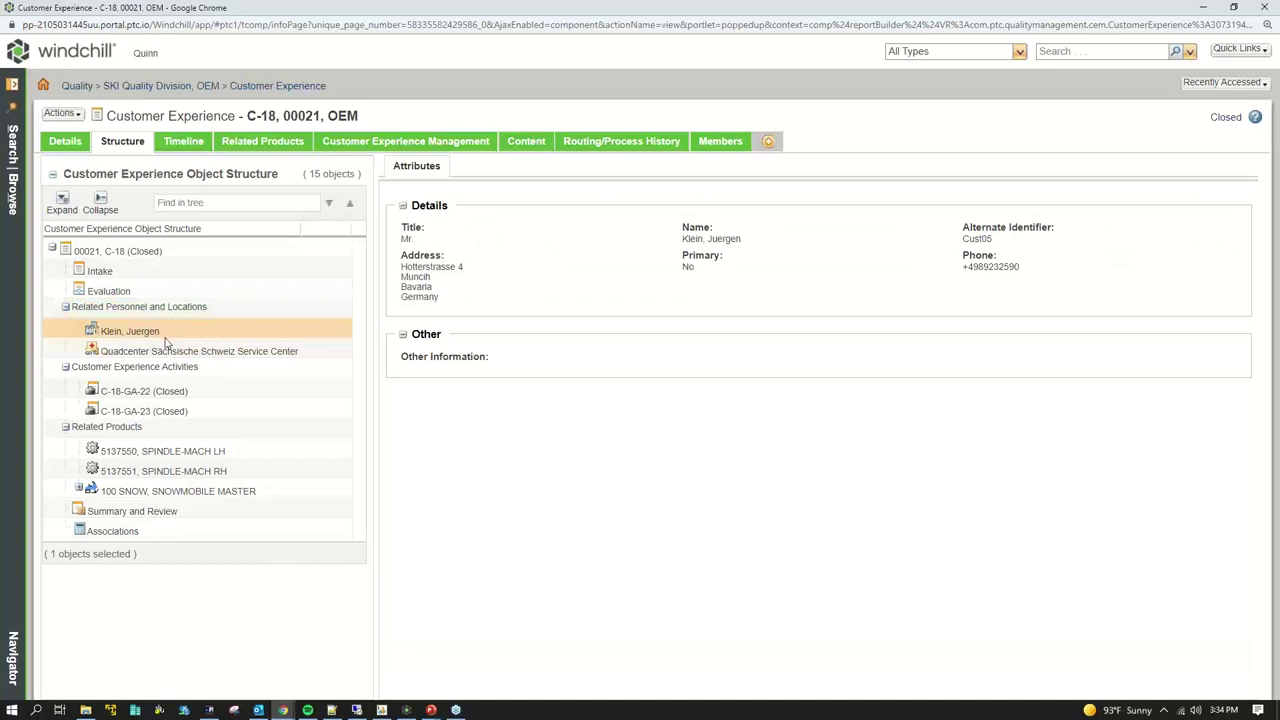
drag(163, 341, 125, 338)
key(Down)
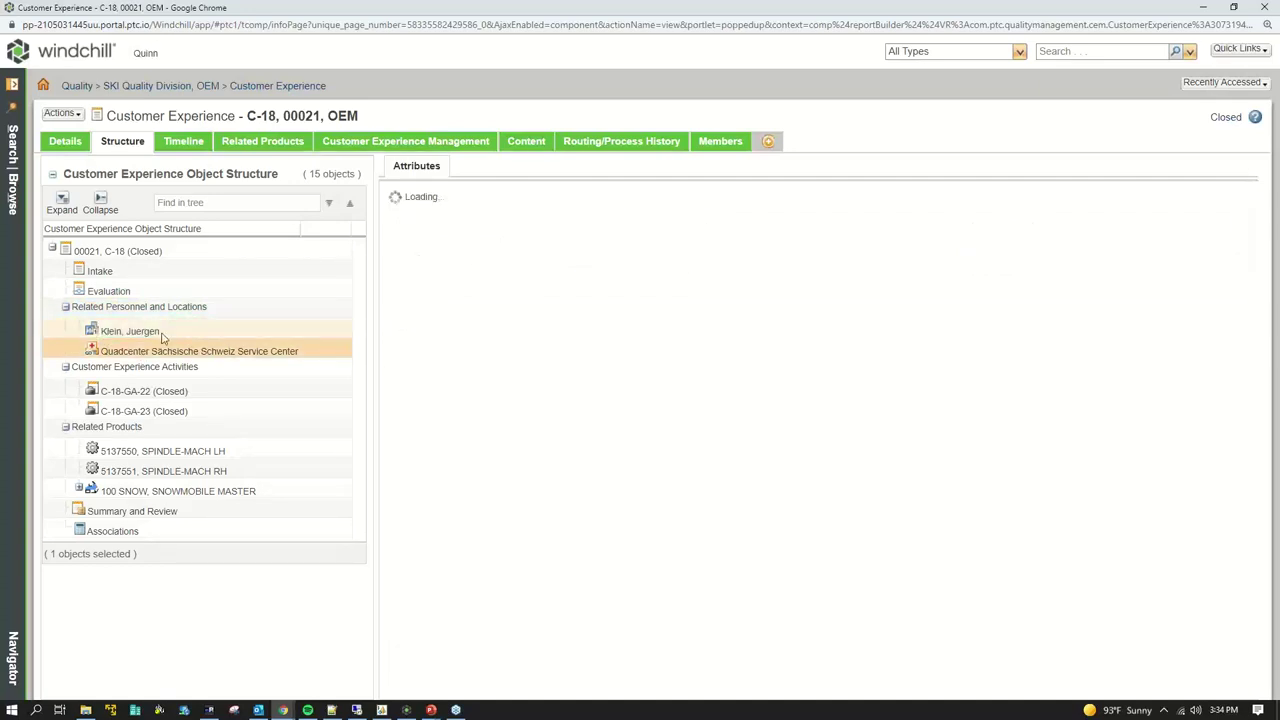
click(130, 351)
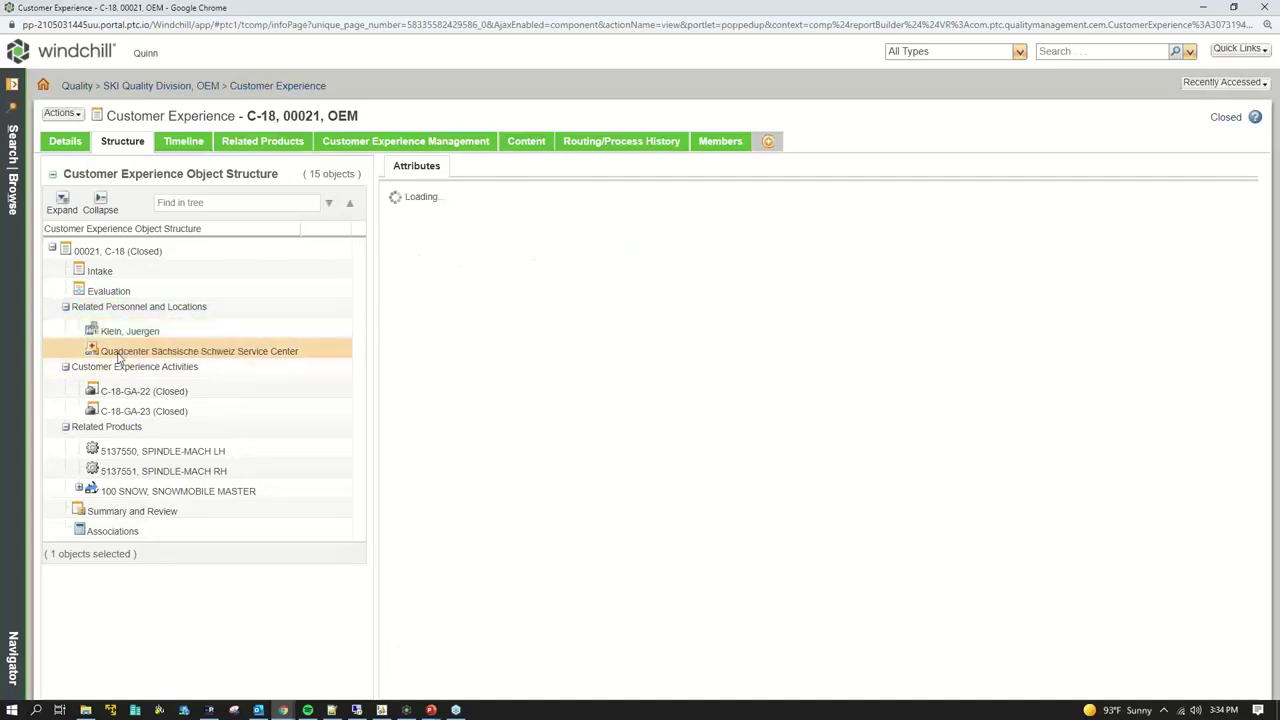
List the Customer Experience Activities of C-18 and read the activity text of C-18-GA-22 and C-18-GA-23
click(168, 367)
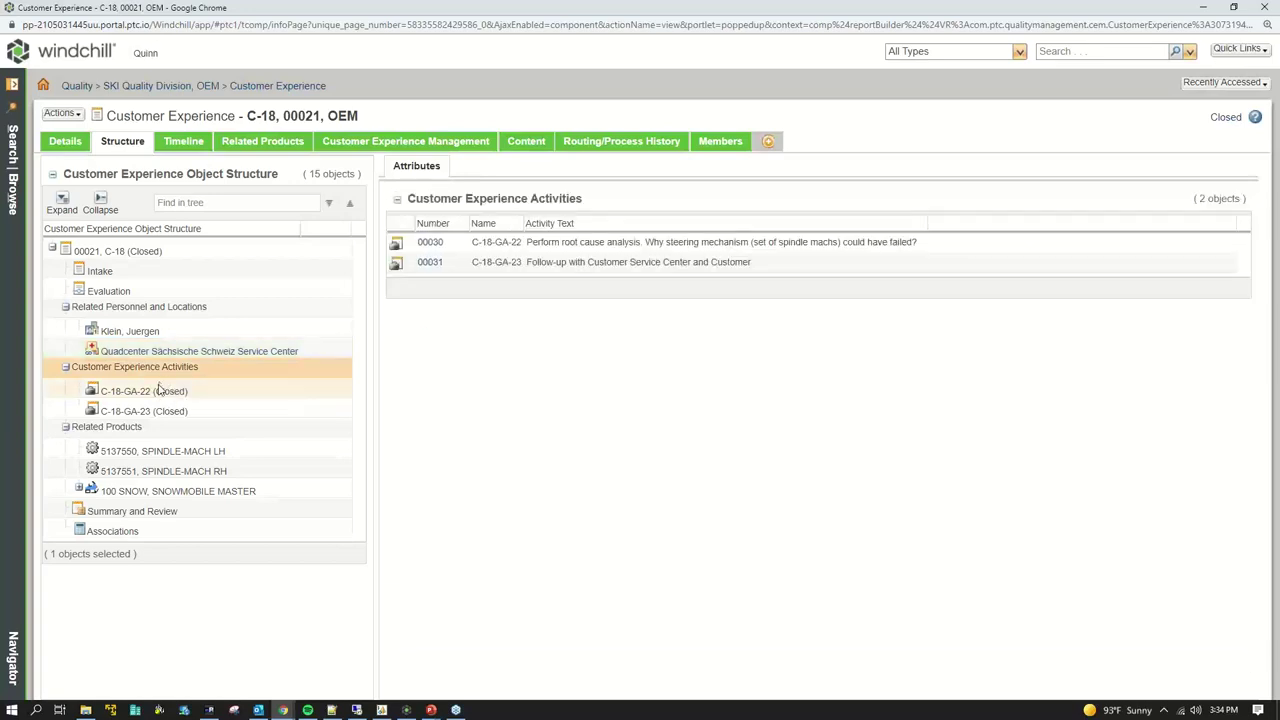
click(557, 246)
drag(528, 244, 645, 246)
click(650, 263)
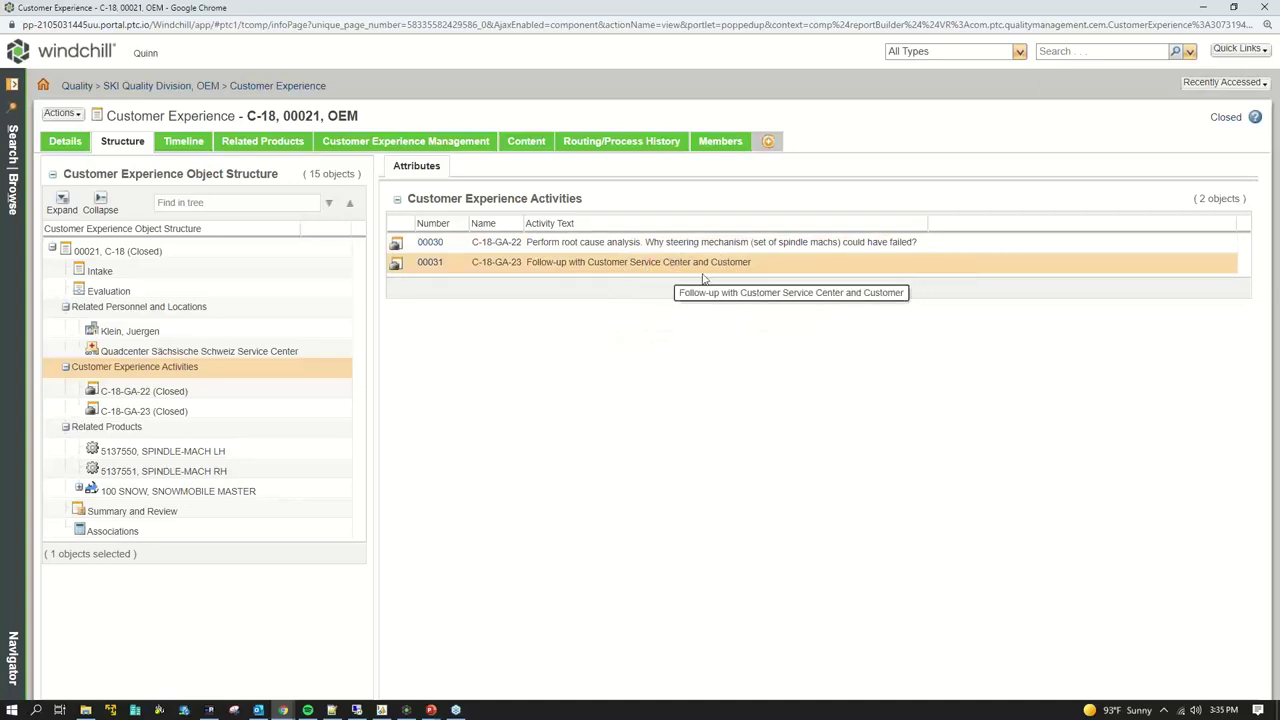
Compare the details of activities C-18-GA-22 and C-18-GA-23, checking their assignees and the root cause analysis request
click(185, 411)
click(168, 392)
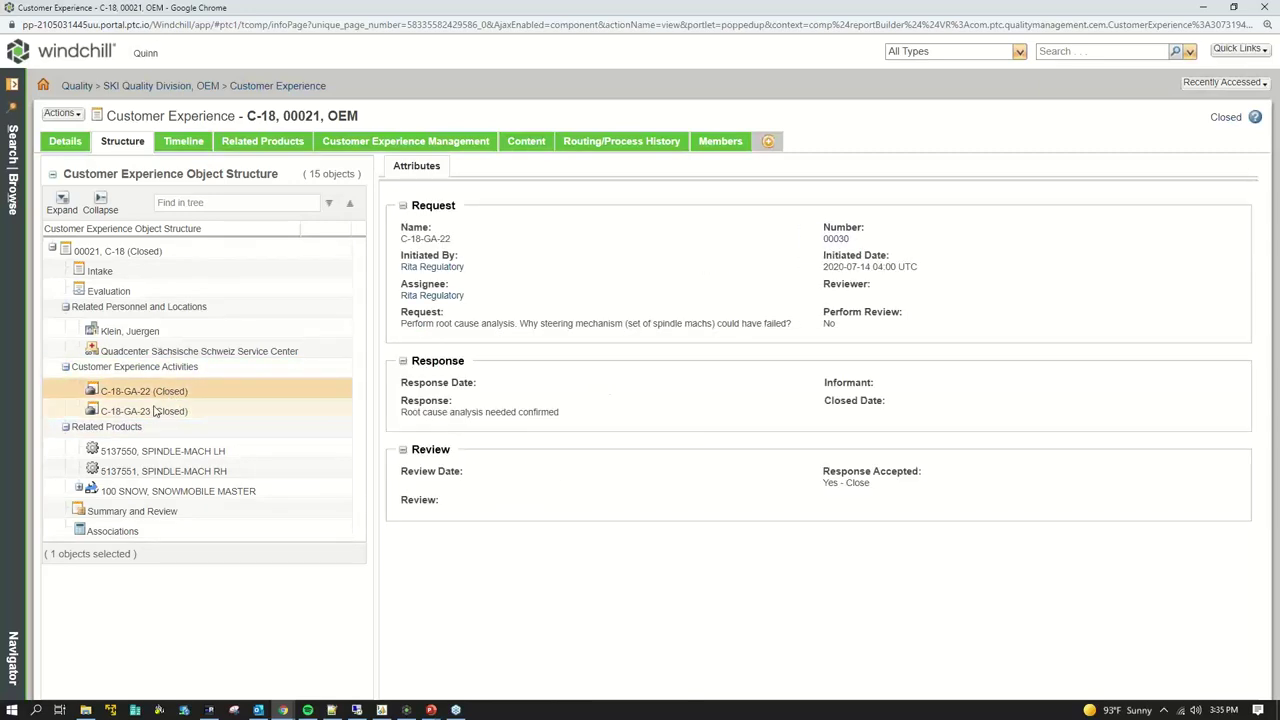
click(160, 402)
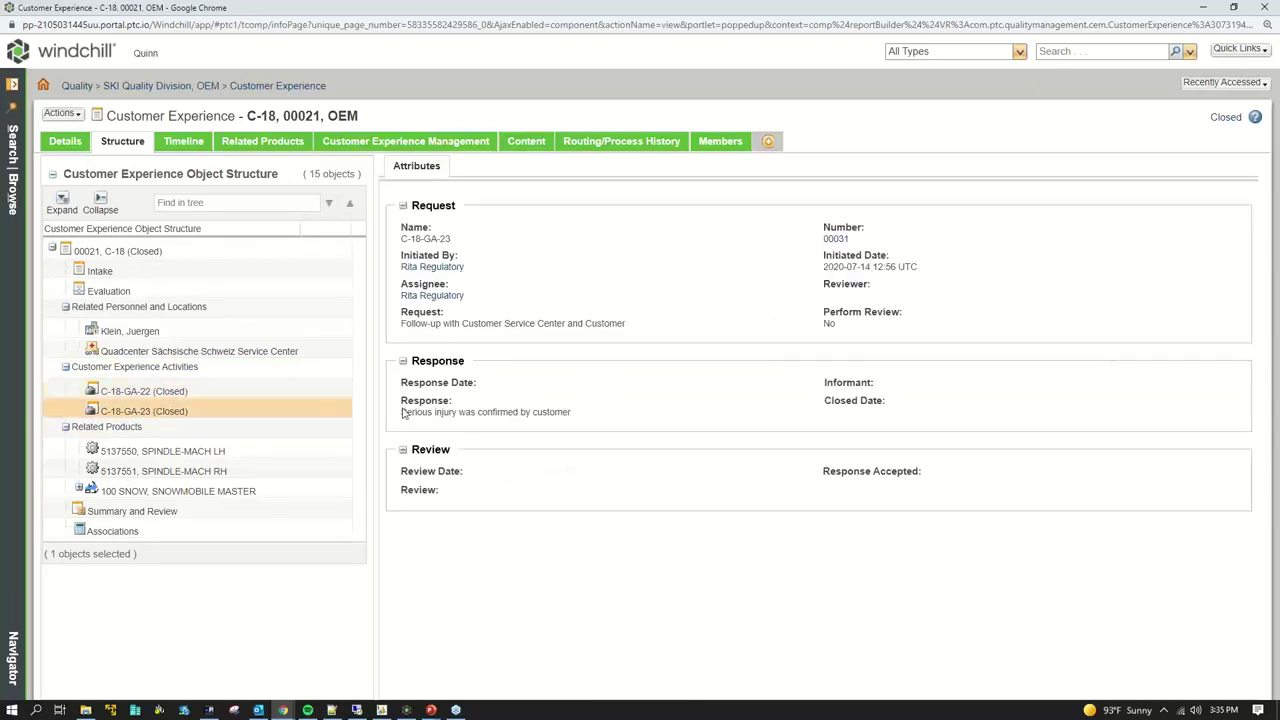
drag(467, 293, 401, 297)
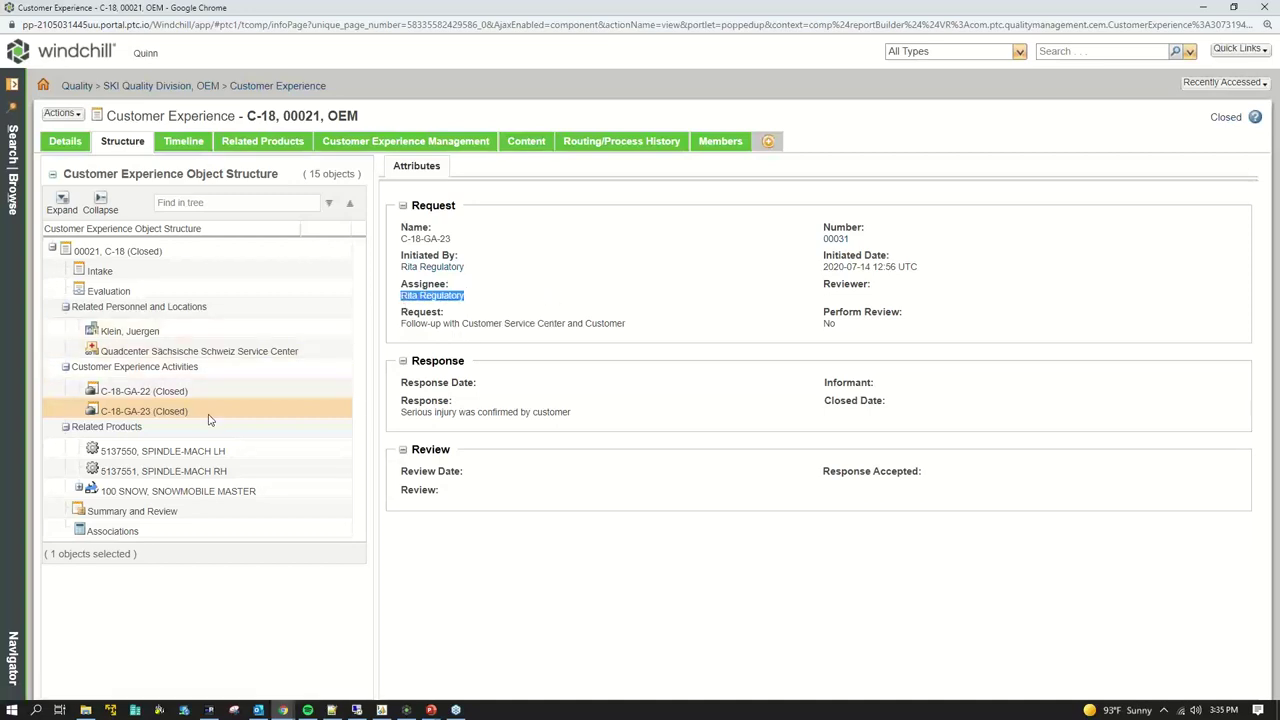
click(157, 391)
drag(468, 296, 578, 325)
click(578, 325)
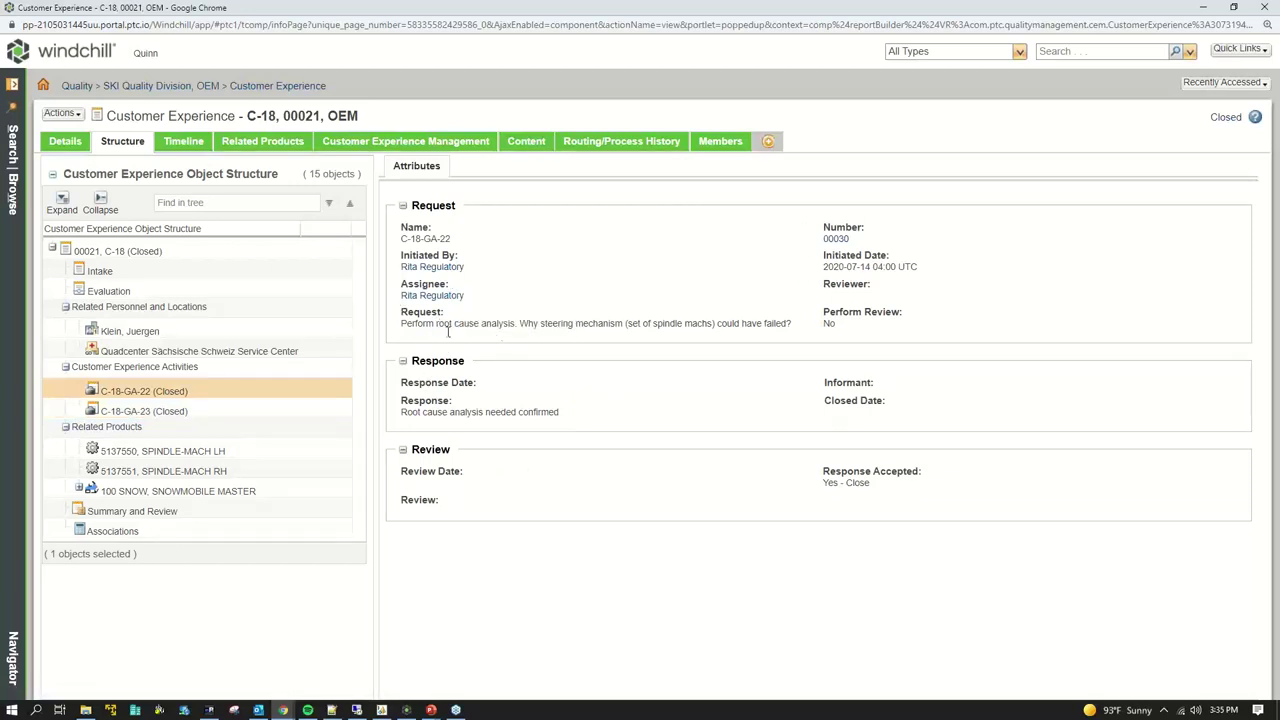
Review the related products SPINDLE-MACH LH and RH, and expand 100 SNOW, SNOWMOBILE MASTER to view its product details and failure codes
click(150, 427)
click(176, 458)
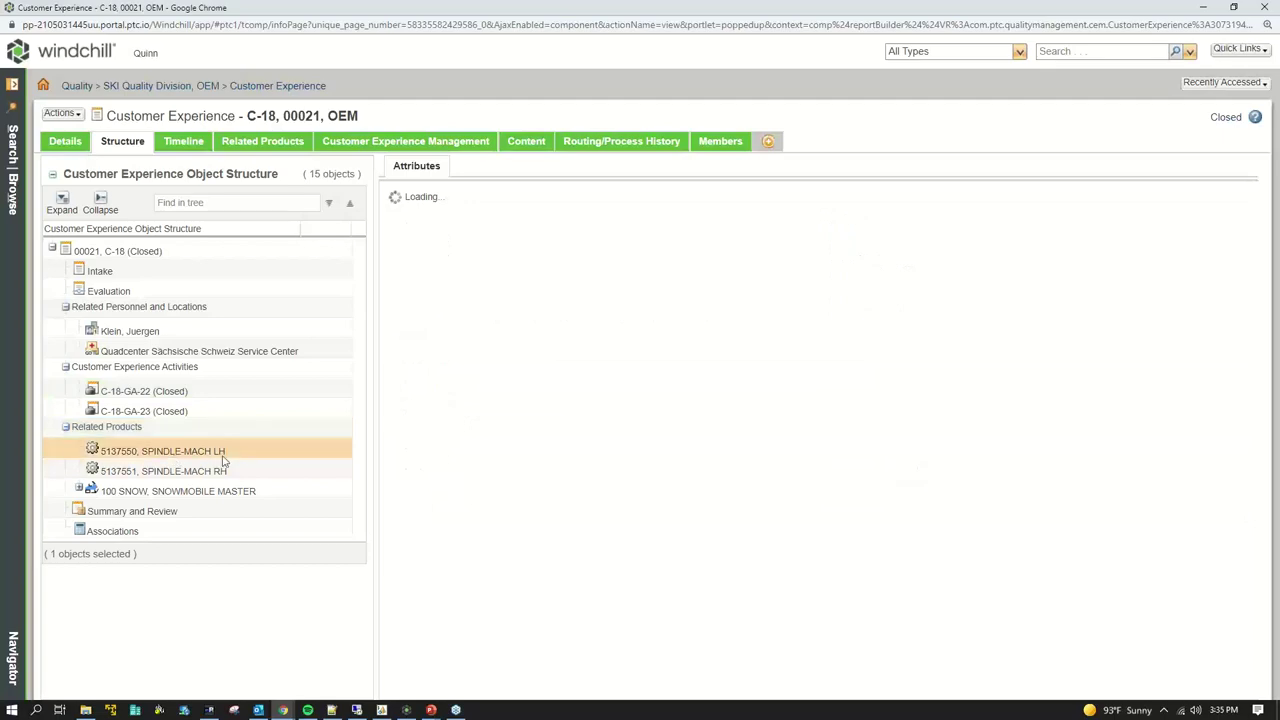
click(214, 472)
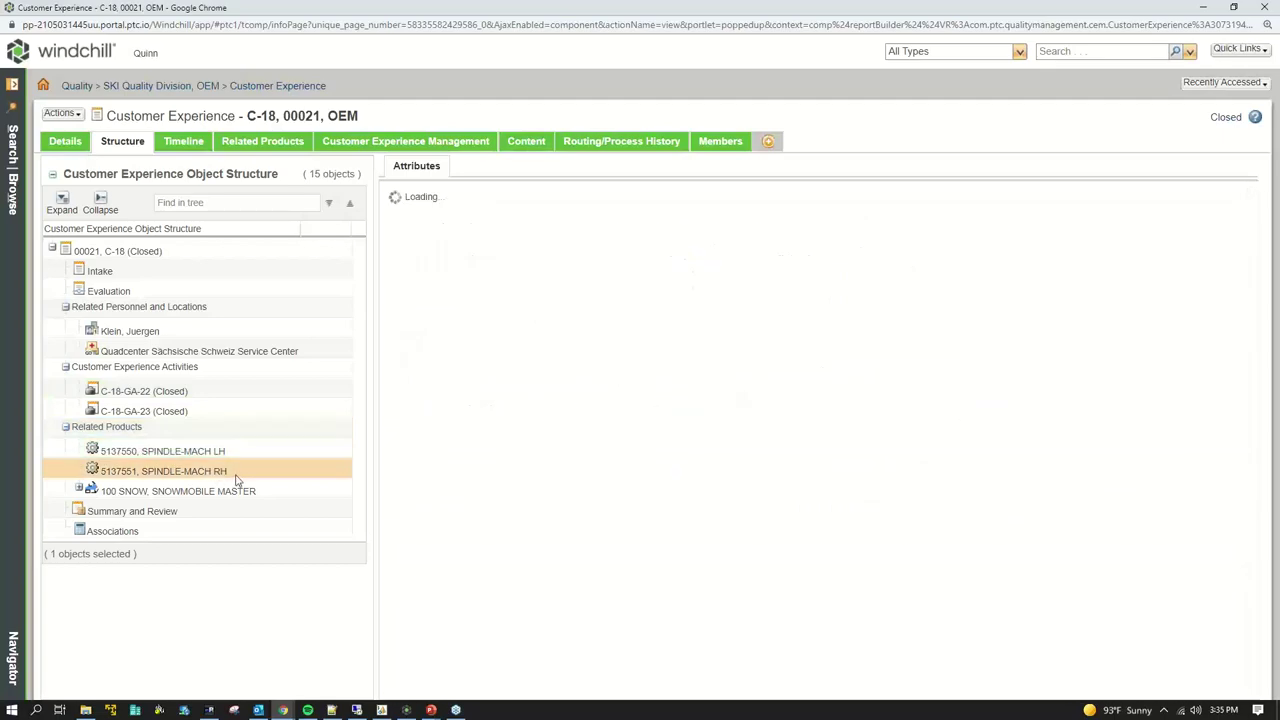
double_click(133, 492)
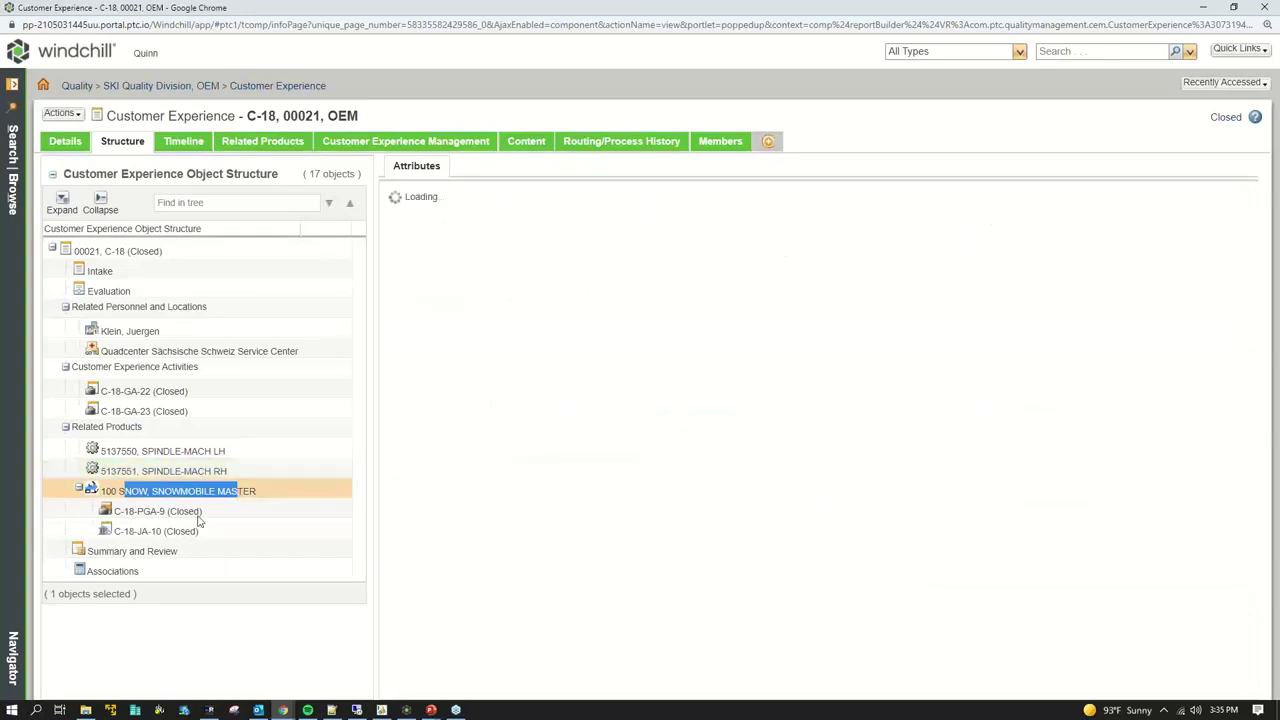
drag(105, 491, 148, 498)
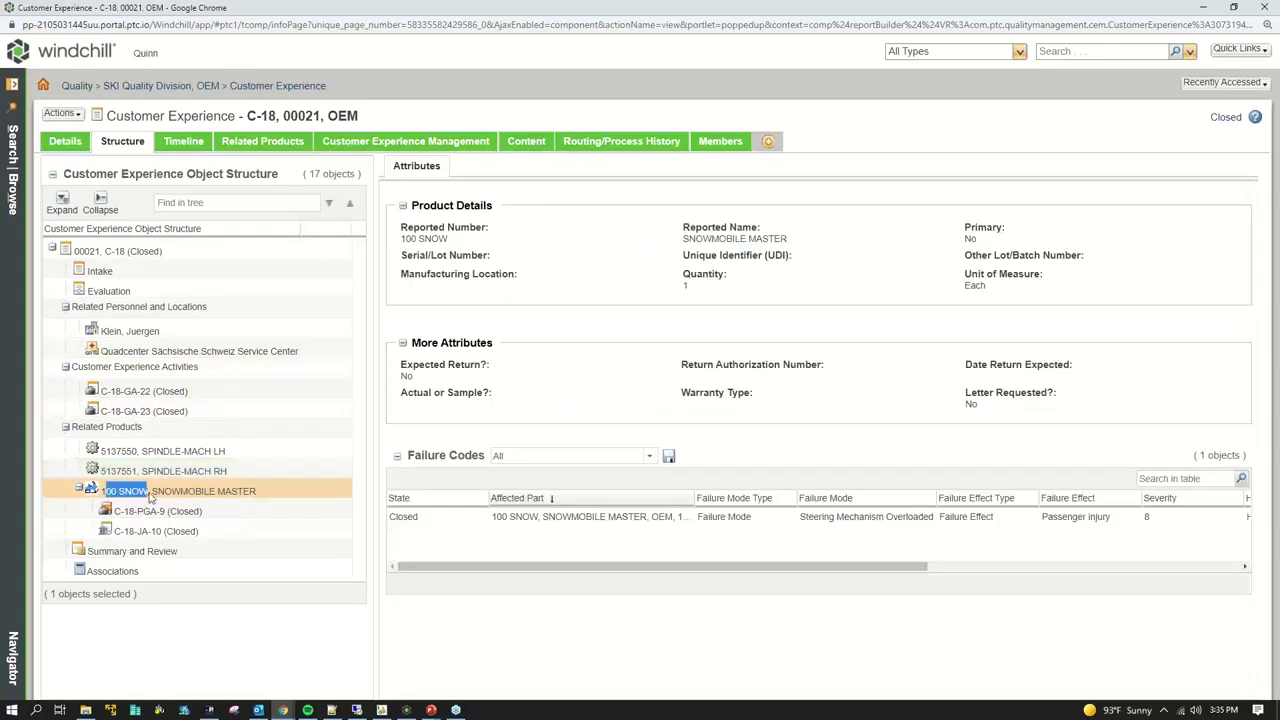
click(150, 497)
click(186, 498)
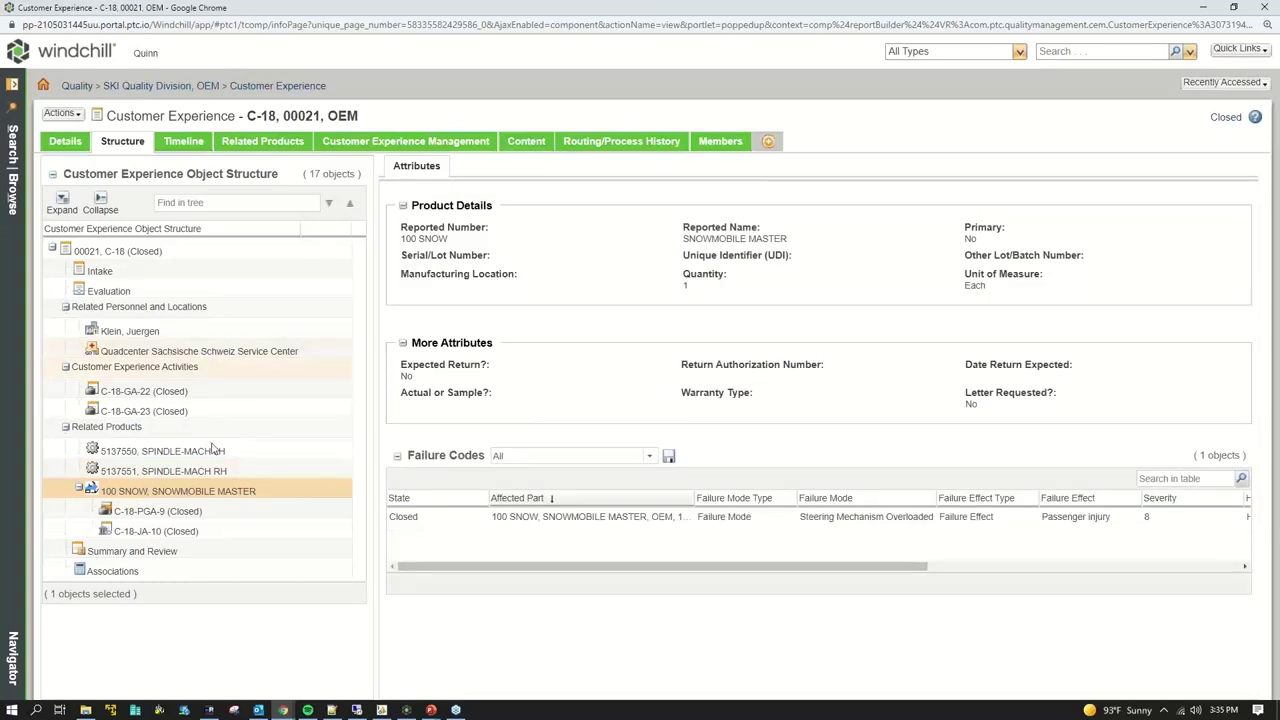
click(232, 493)
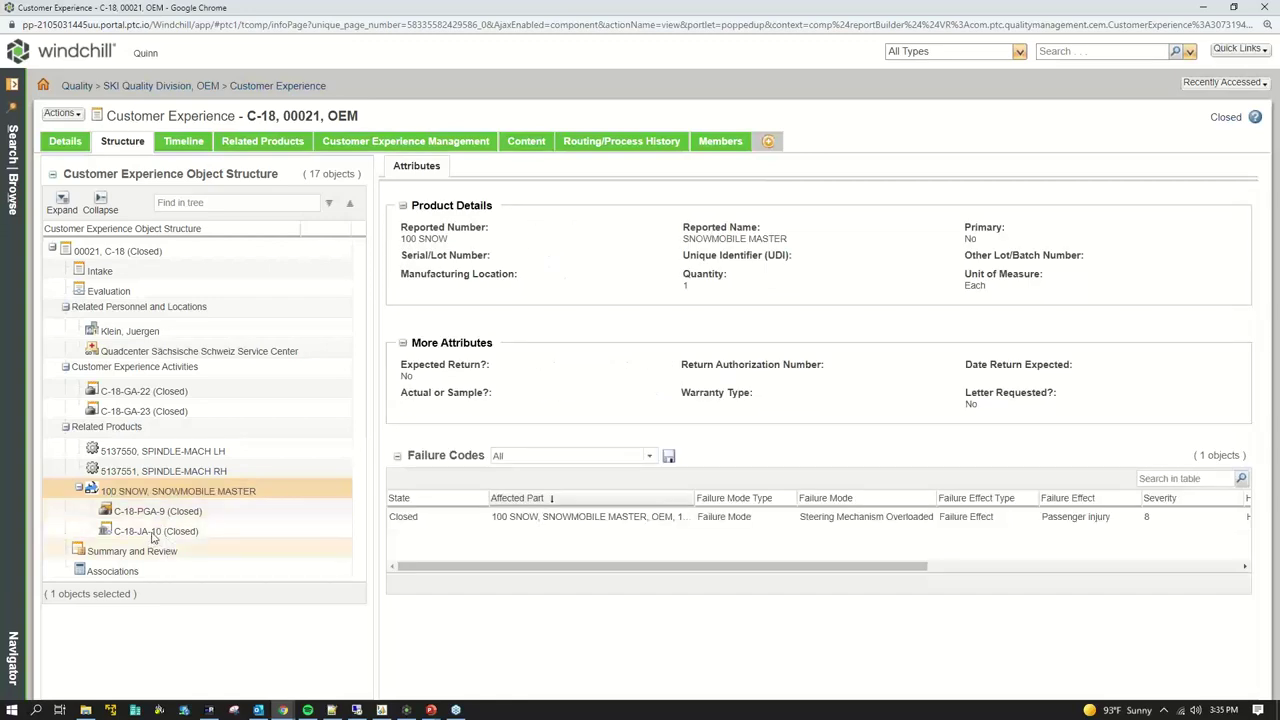
Review the Summary and Review and the Associations of C-18, enlarging the Associated Reference Objects table
click(205, 511)
click(148, 553)
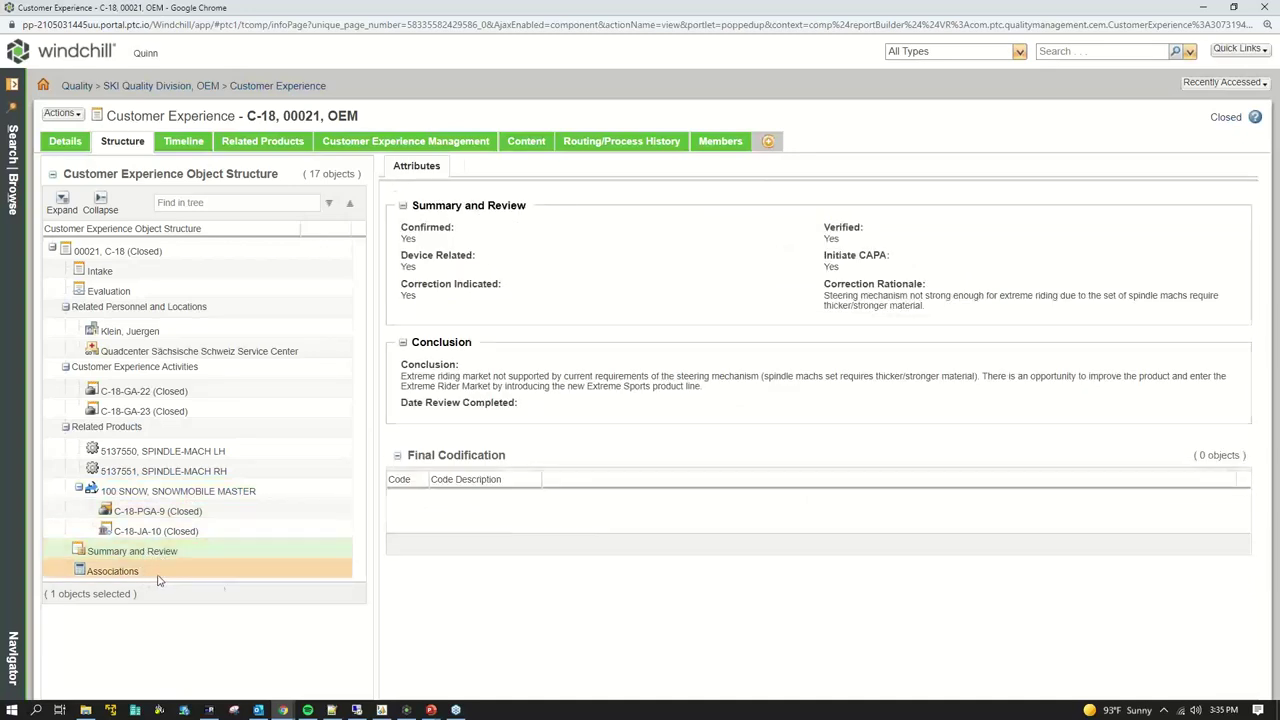
click(157, 575)
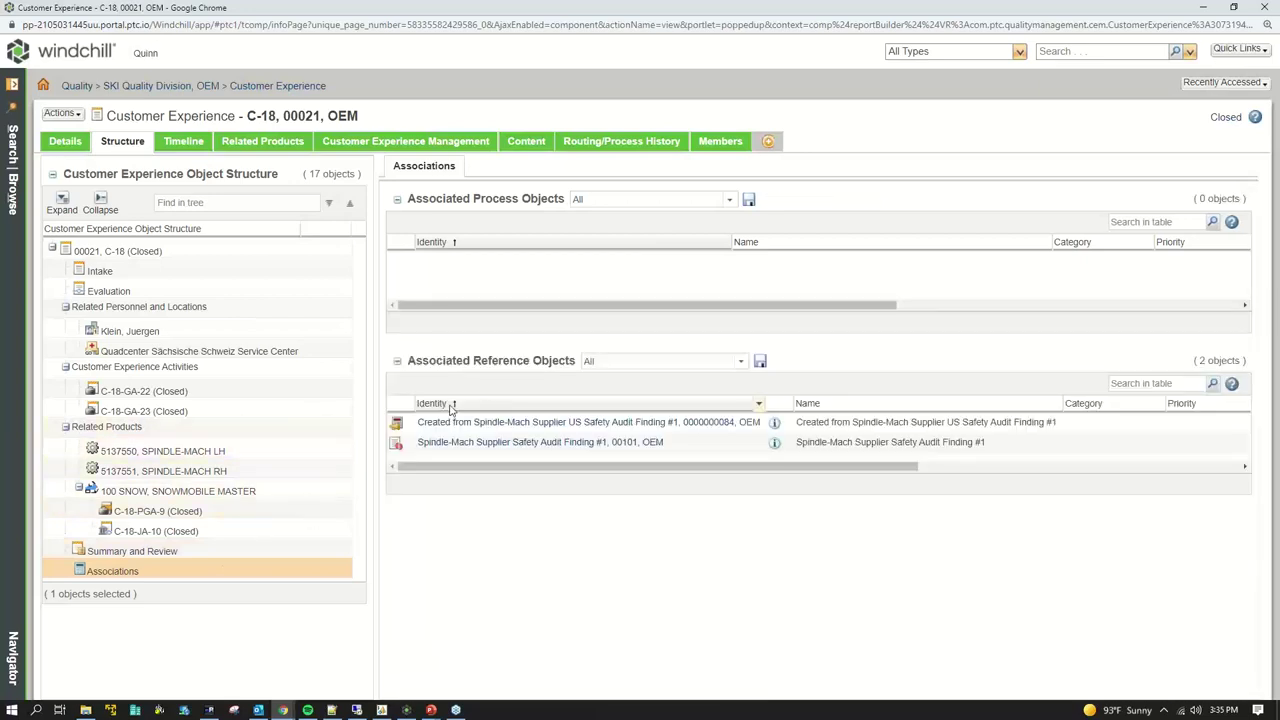
drag(425, 494, 425, 632)
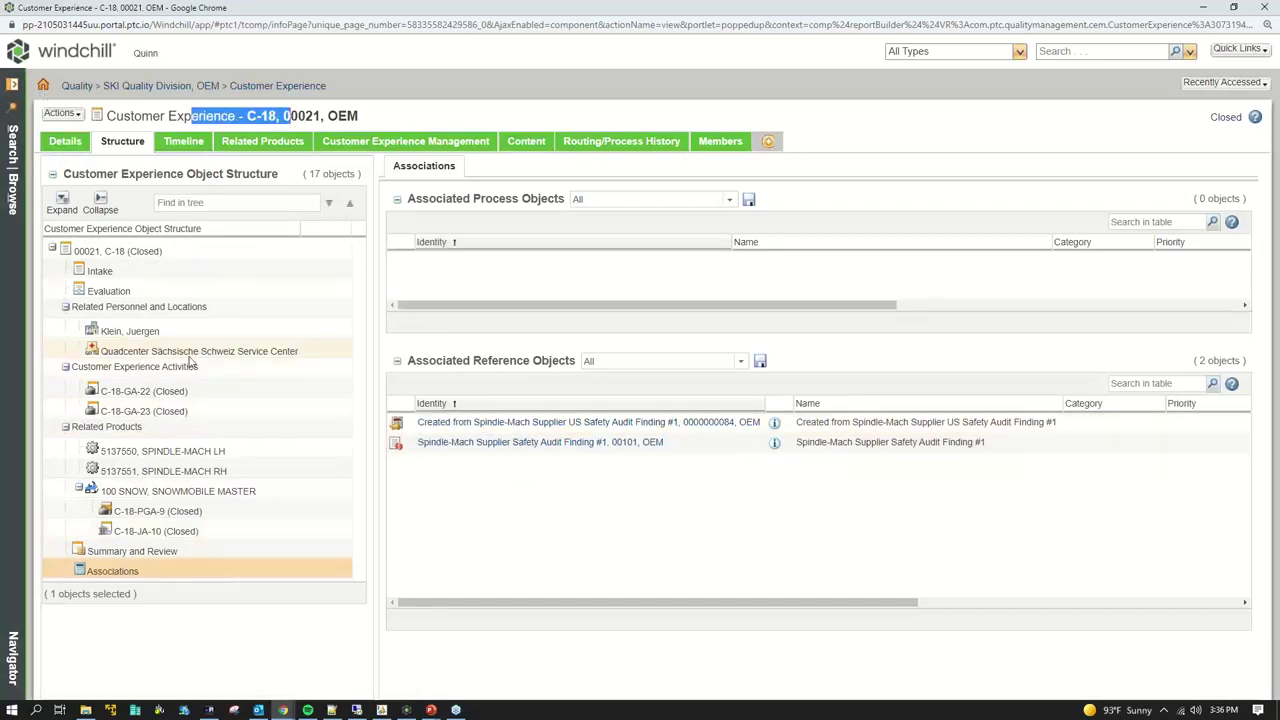
click(300, 353)
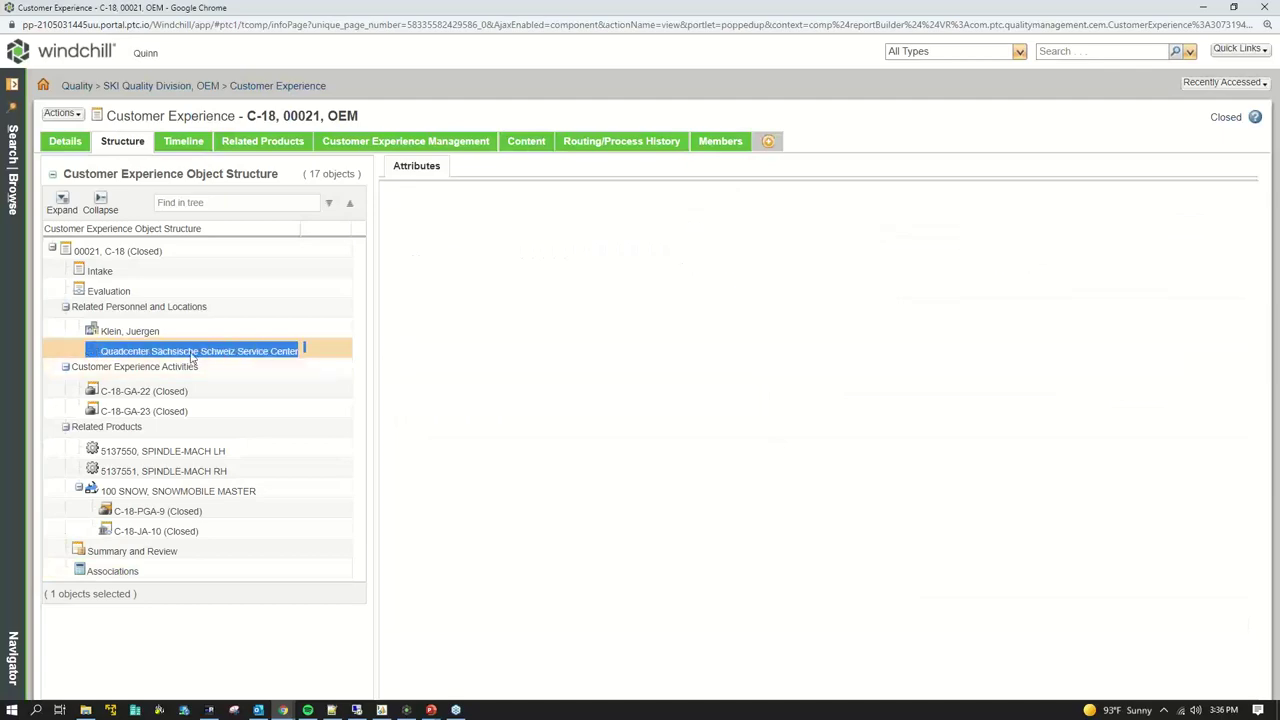
Return to the home page and show My Tasks in the Audit Tasks view
click(43, 86)
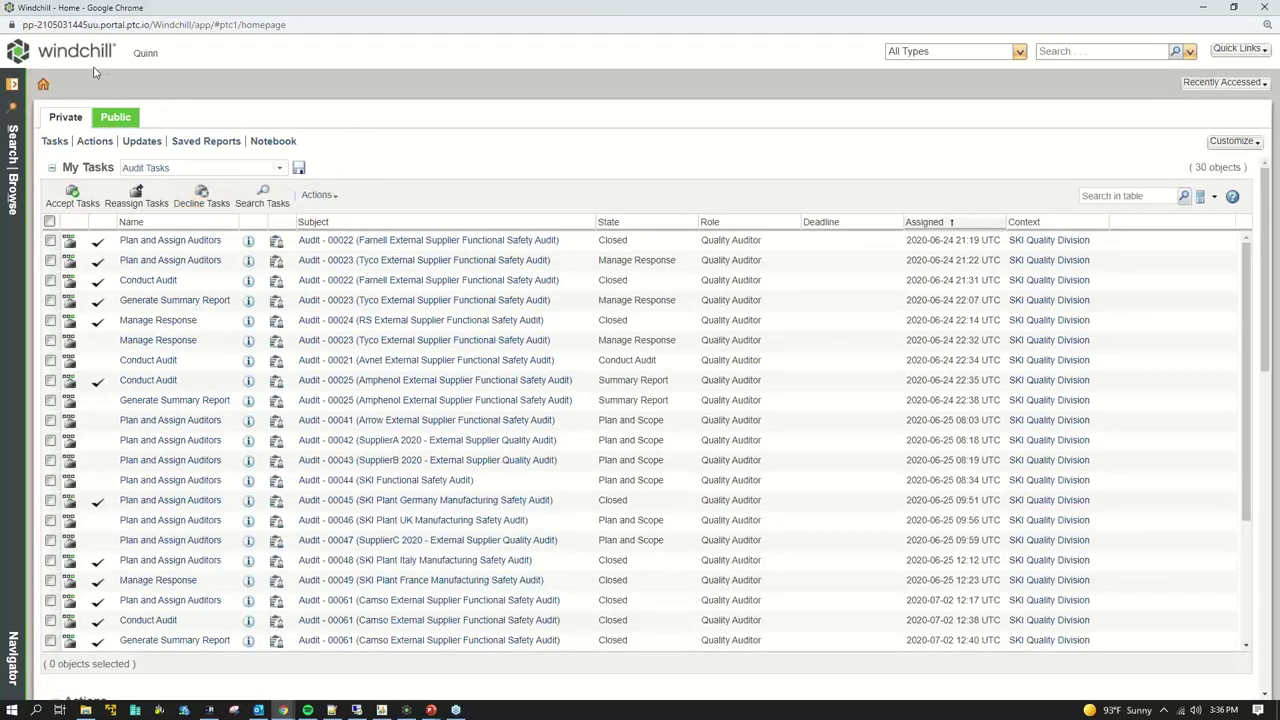
click(281, 169)
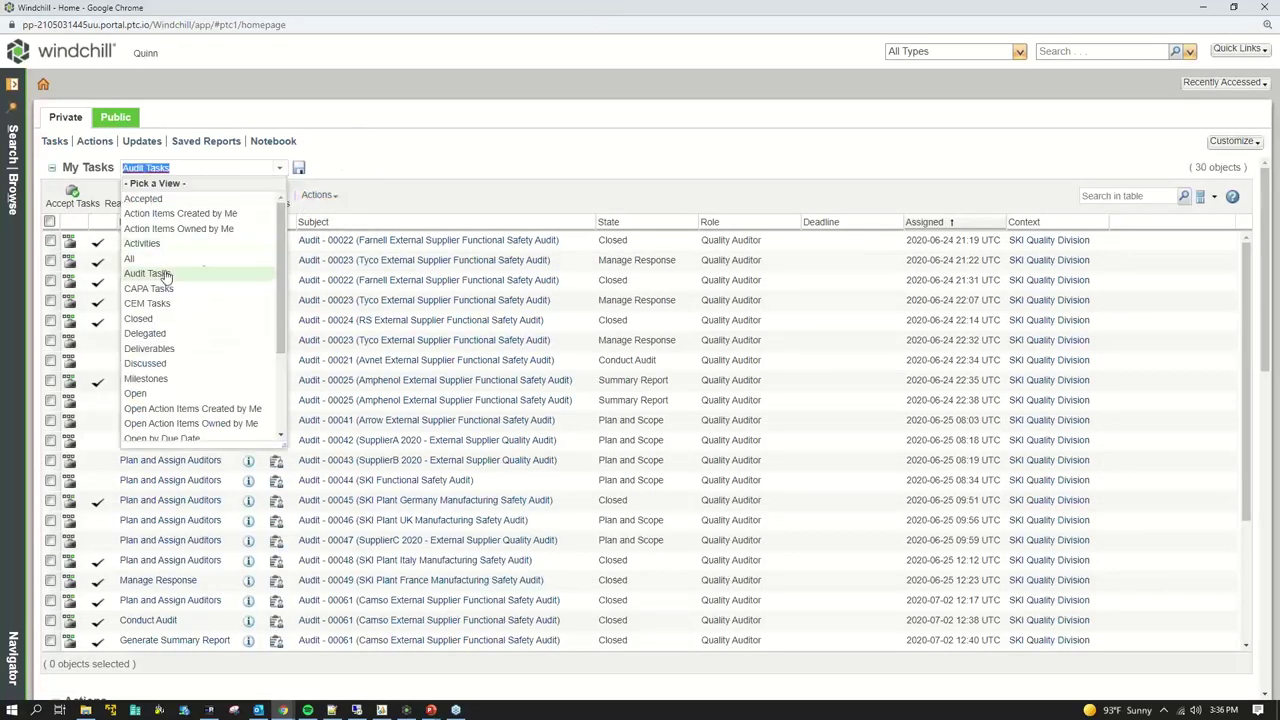
click(158, 278)
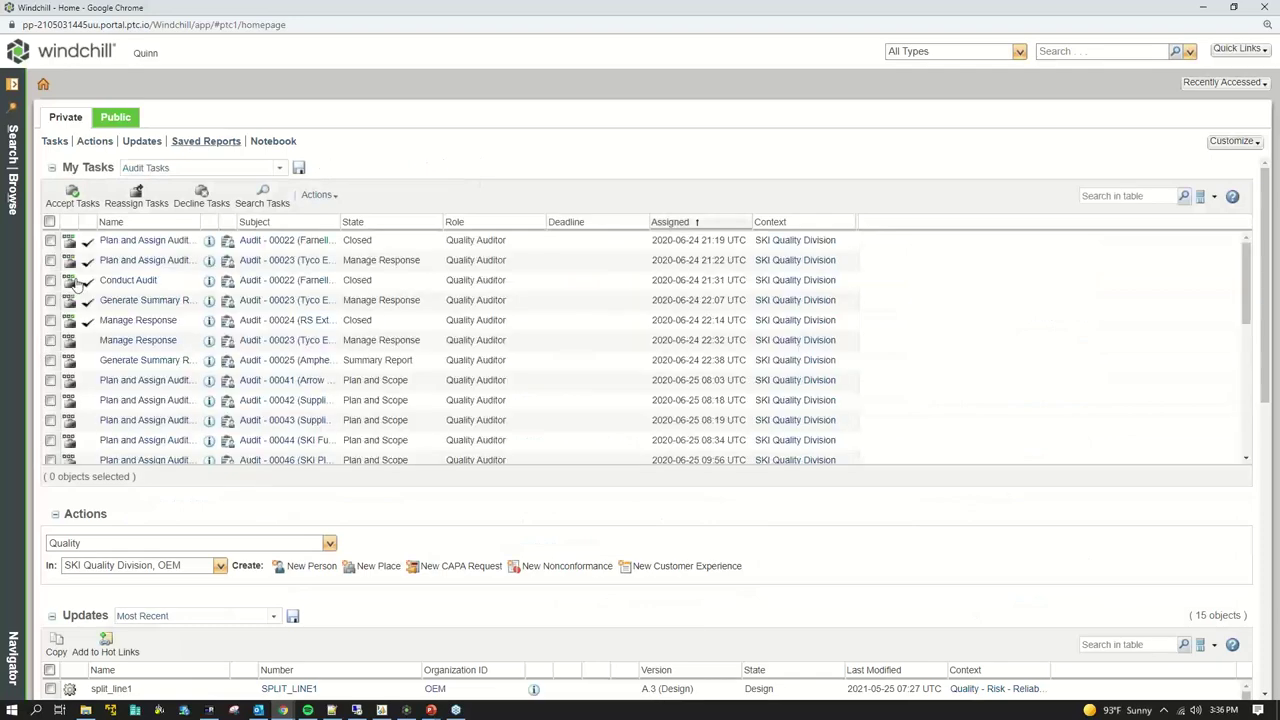
Locate the Manage Response task for Audit - 00101 (Spindle-Mach Supplier US Functional Safety Audit) and open that audit
scroll(238, 560, down, 4)
scroll(238, 560, down, 2)
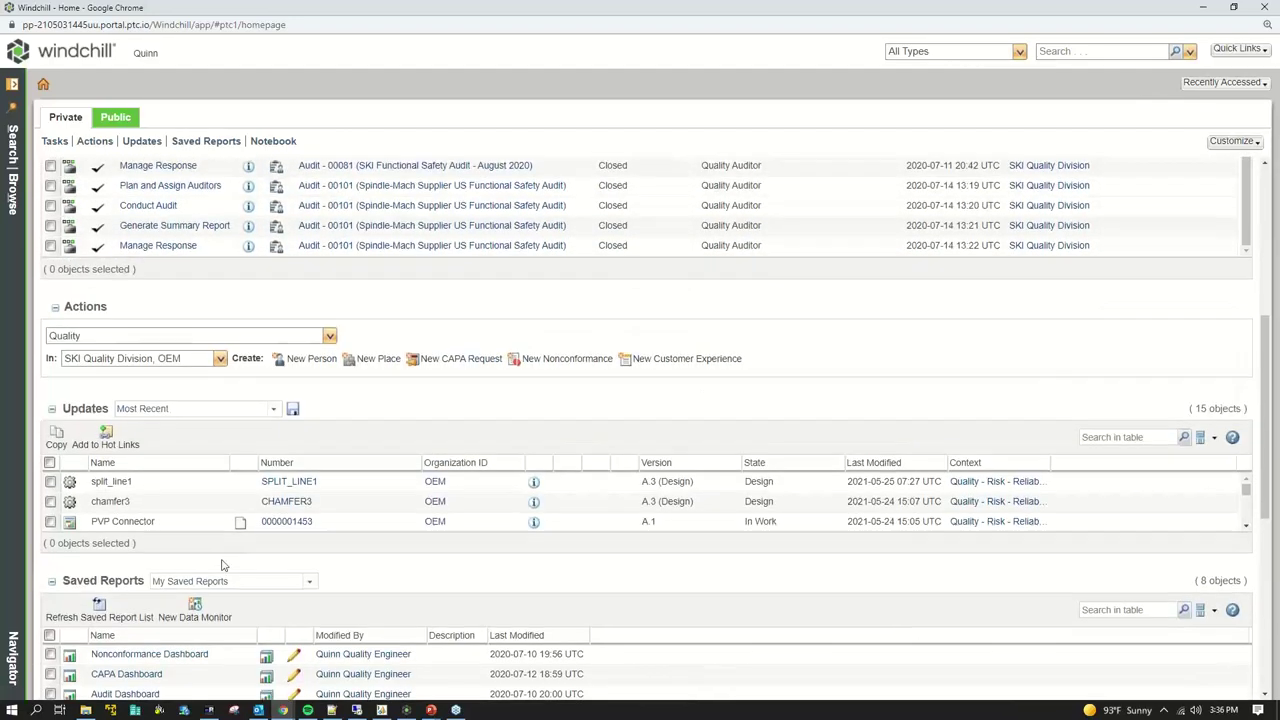
scroll(366, 590, up, 4)
drag(568, 577, 354, 592)
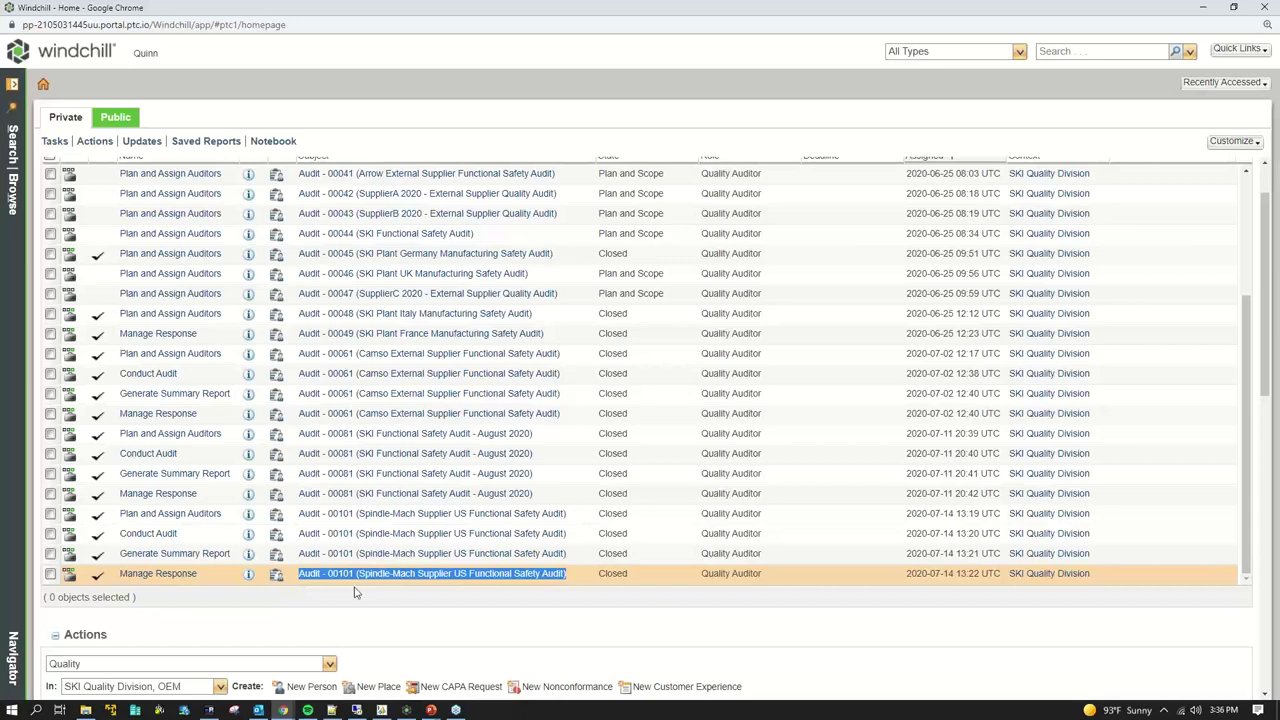
click(407, 575)
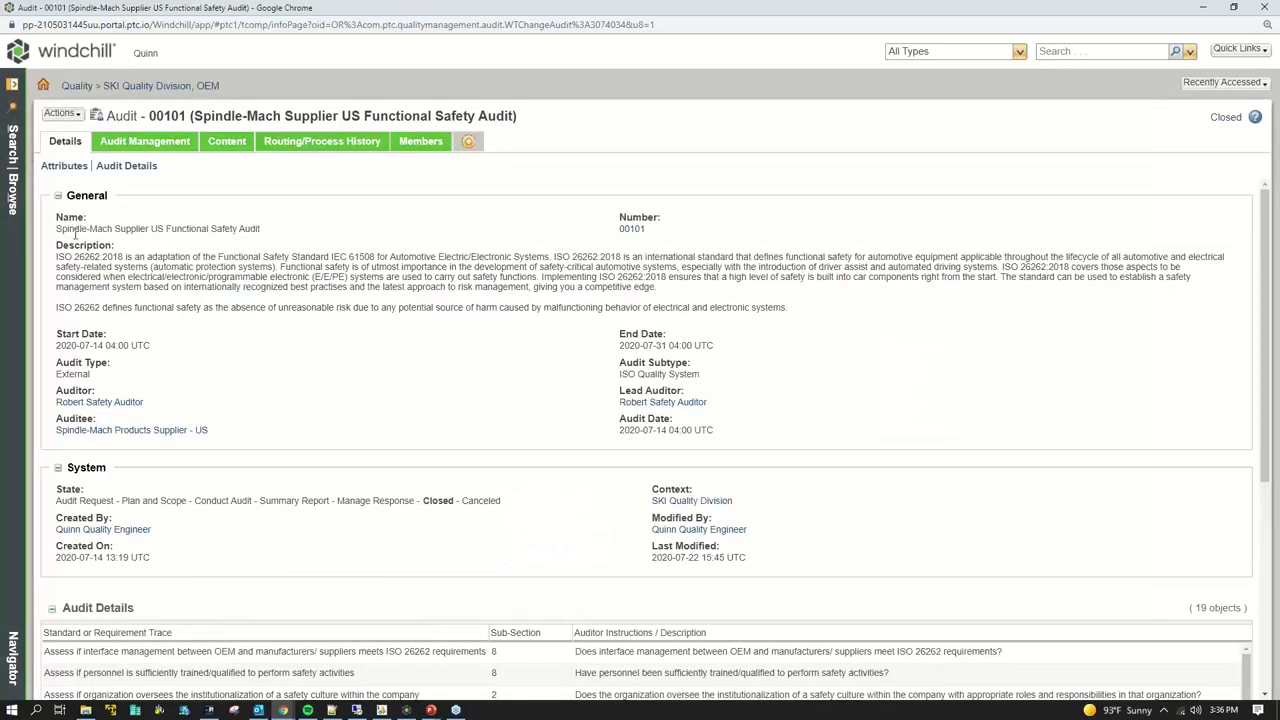
Examine the name of audit 00101 and its description of the ISO 26262:2018 functional safety standard
click(96, 120)
drag(114, 234, 252, 229)
click(259, 229)
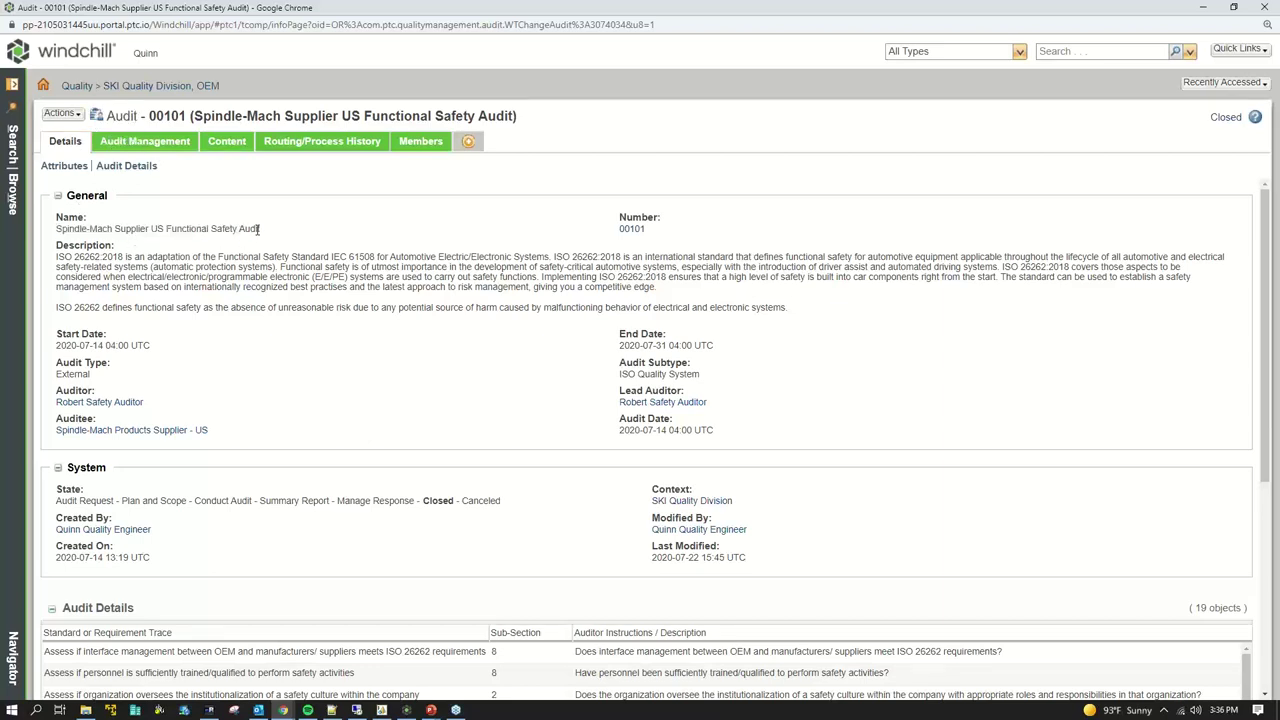
click(179, 254)
drag(117, 259, 330, 258)
drag(224, 257, 348, 257)
click(340, 268)
Examine the Audit Details checklist of audit 00101, including its requirement traces, sub-sections and functional safety management items
scroll(303, 327, down, 5)
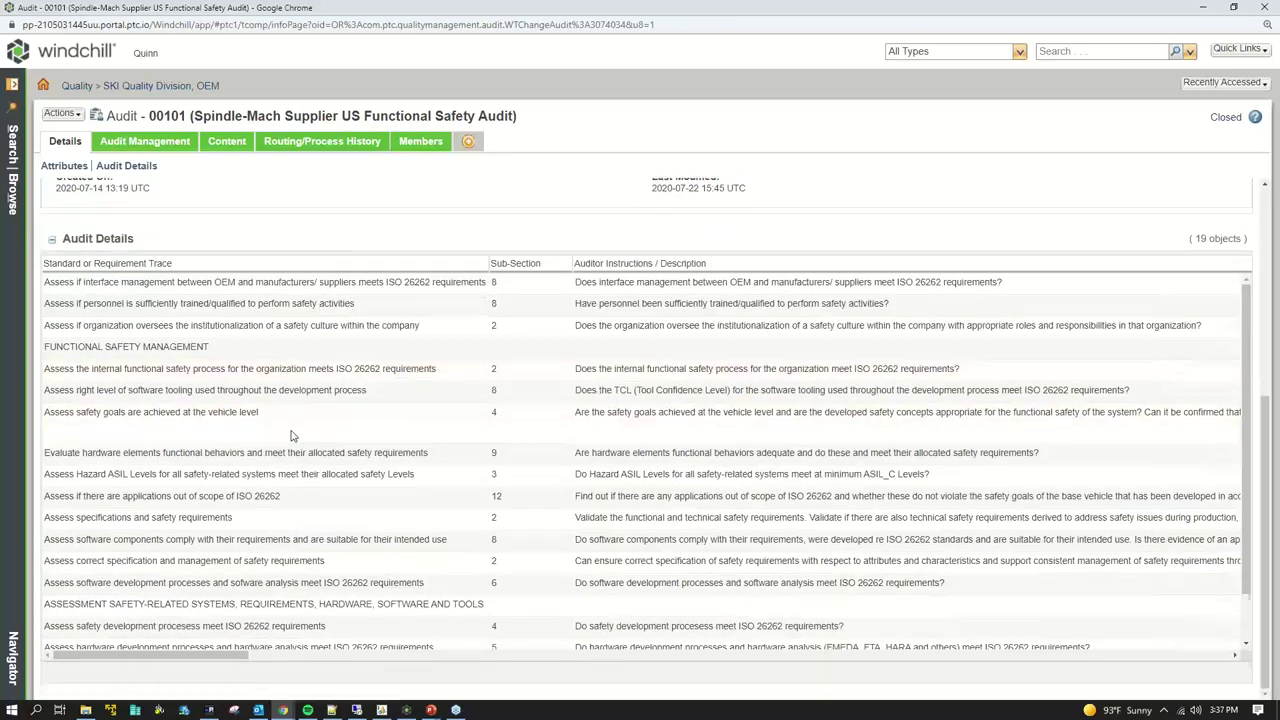
click(330, 283)
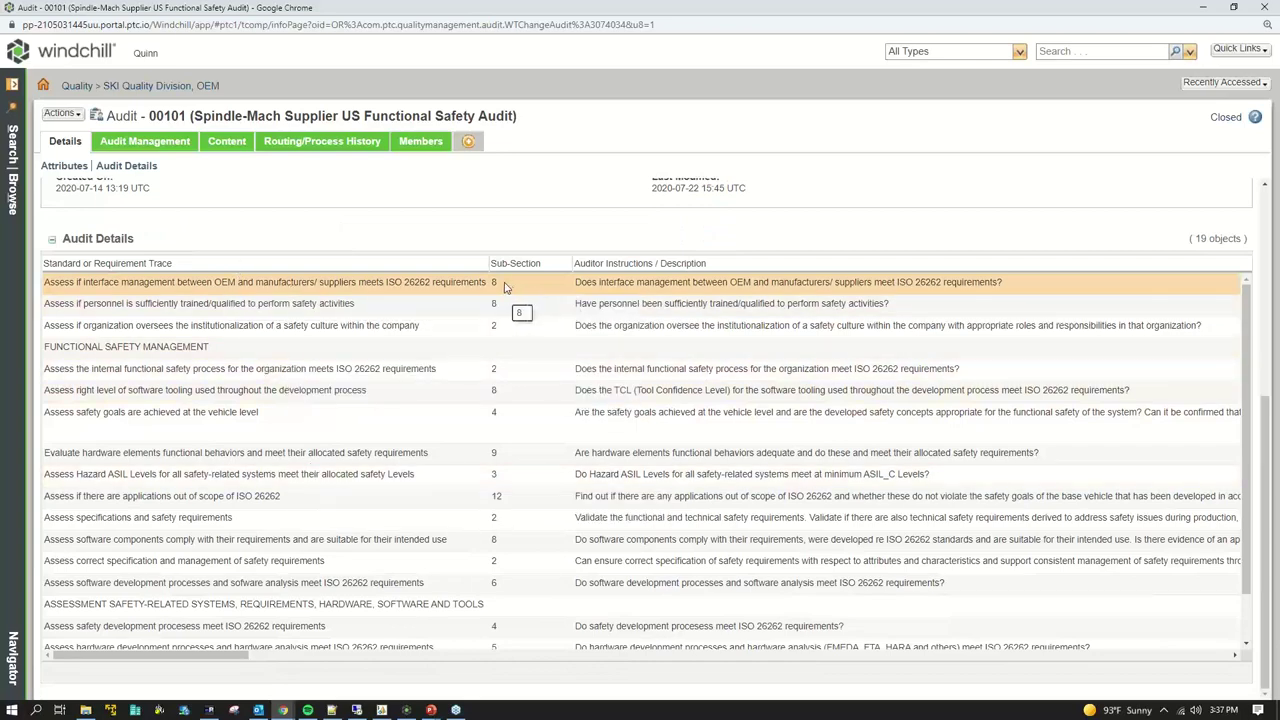
drag(476, 285, 316, 285)
click(500, 306)
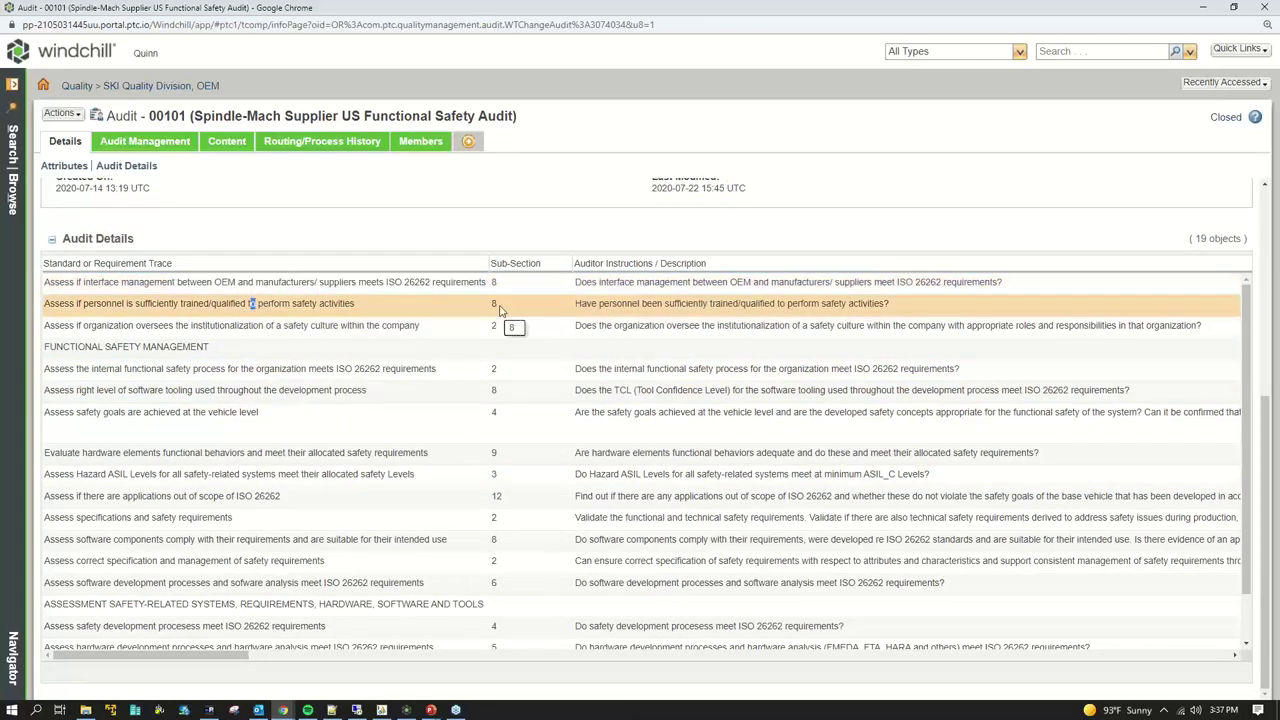
drag(440, 312, 130, 282)
click(432, 390)
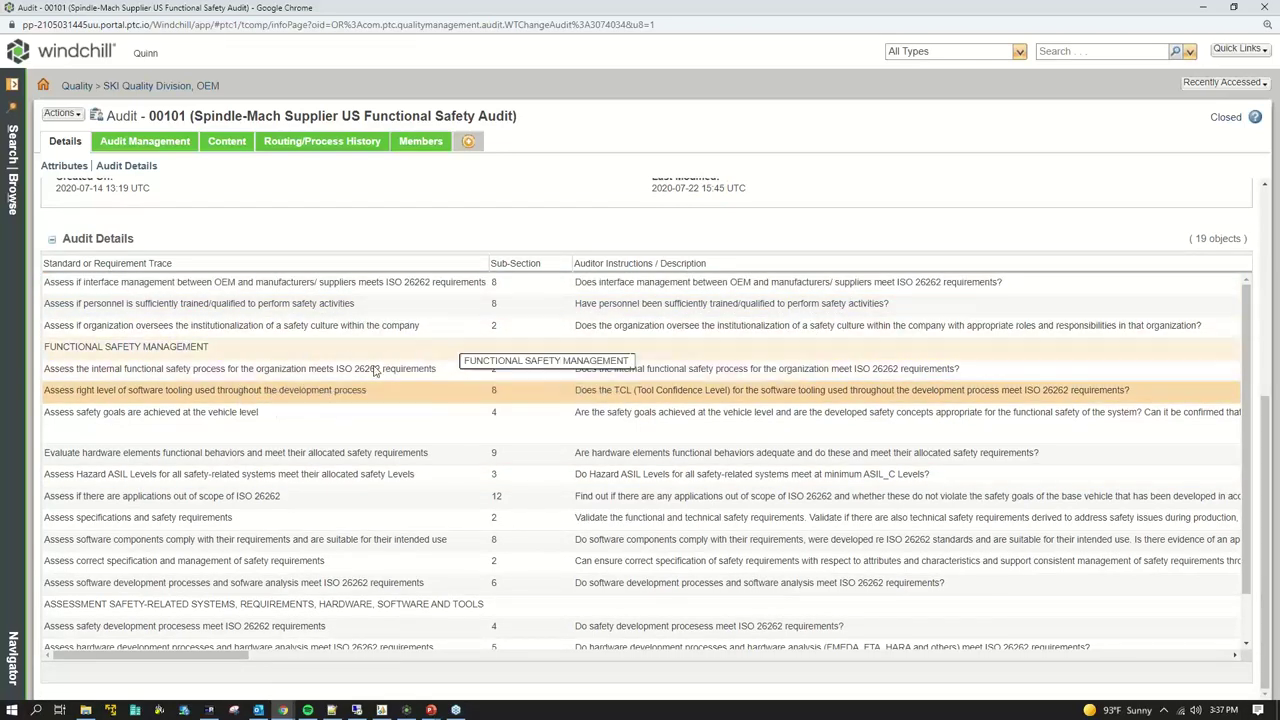
click(215, 362)
click(150, 390)
click(160, 411)
click(100, 496)
drag(75, 517, 105, 541)
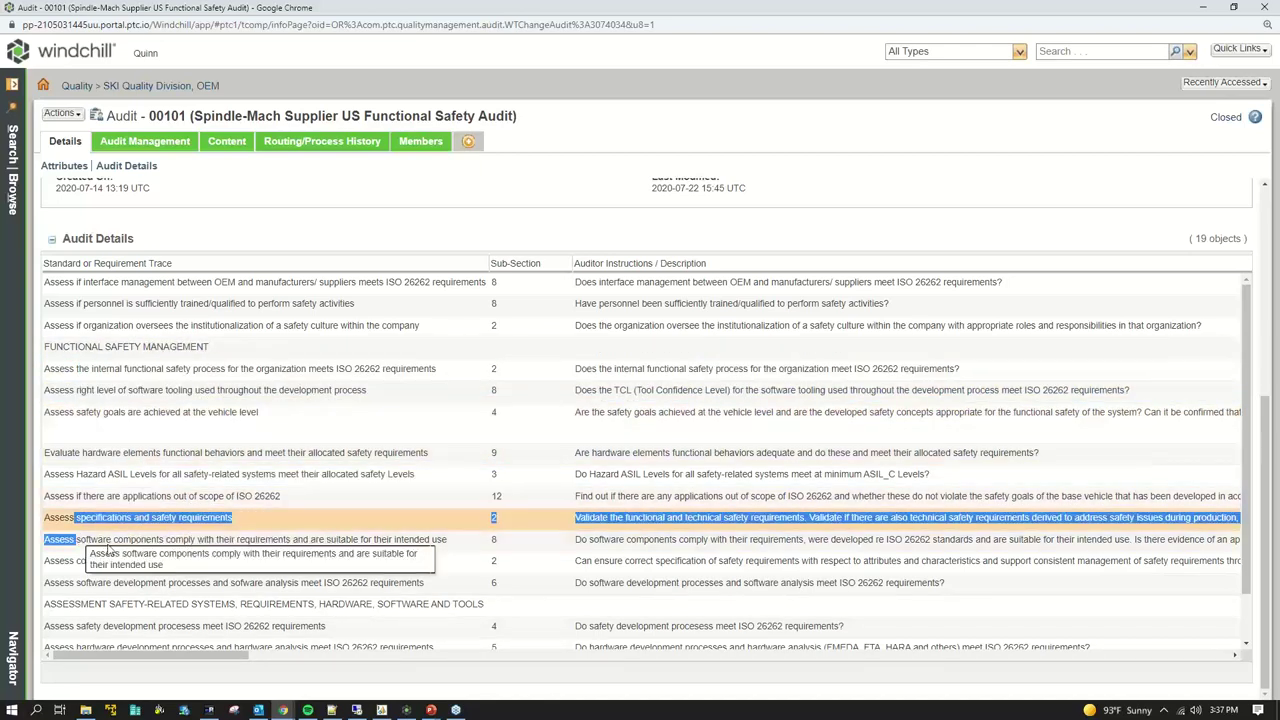
Examine the auditor instructions for the functional safety items in the Audit Details checklist and their typical objective evidence
scroll(320, 460, down, 1)
scroll(320, 460, up, 1)
click(662, 372)
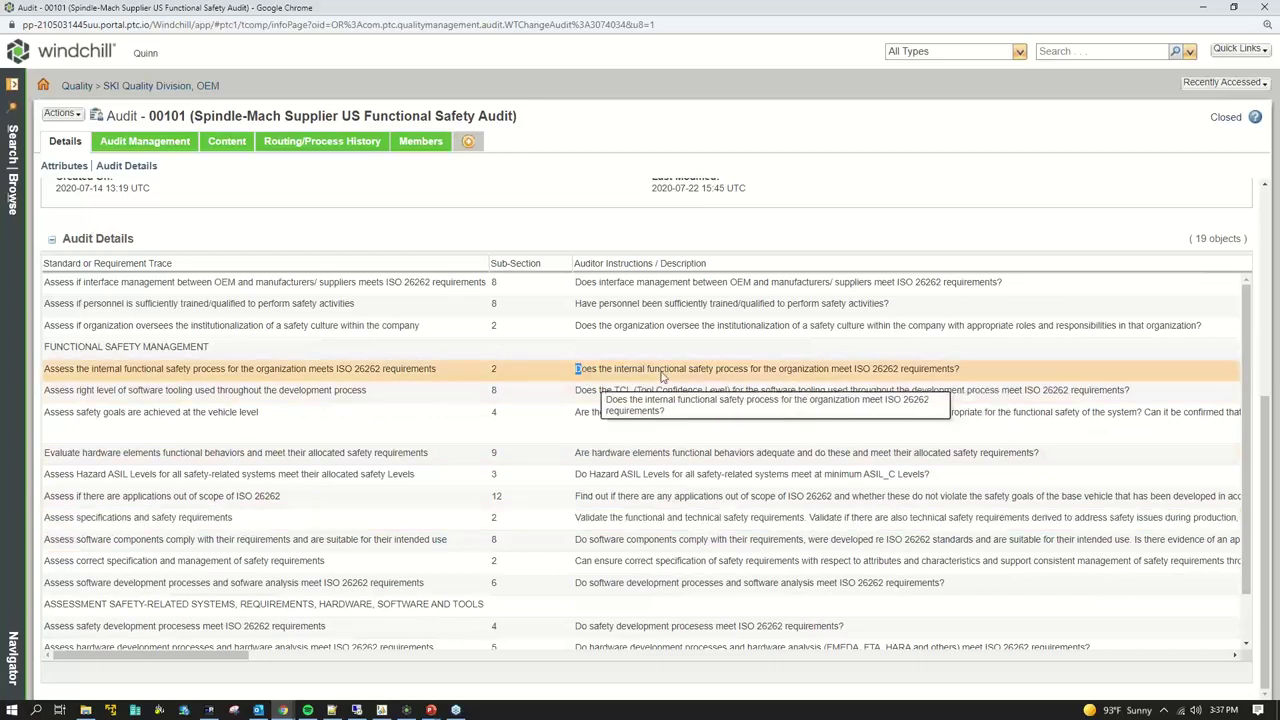
click(720, 390)
scroll(722, 470, down, 1)
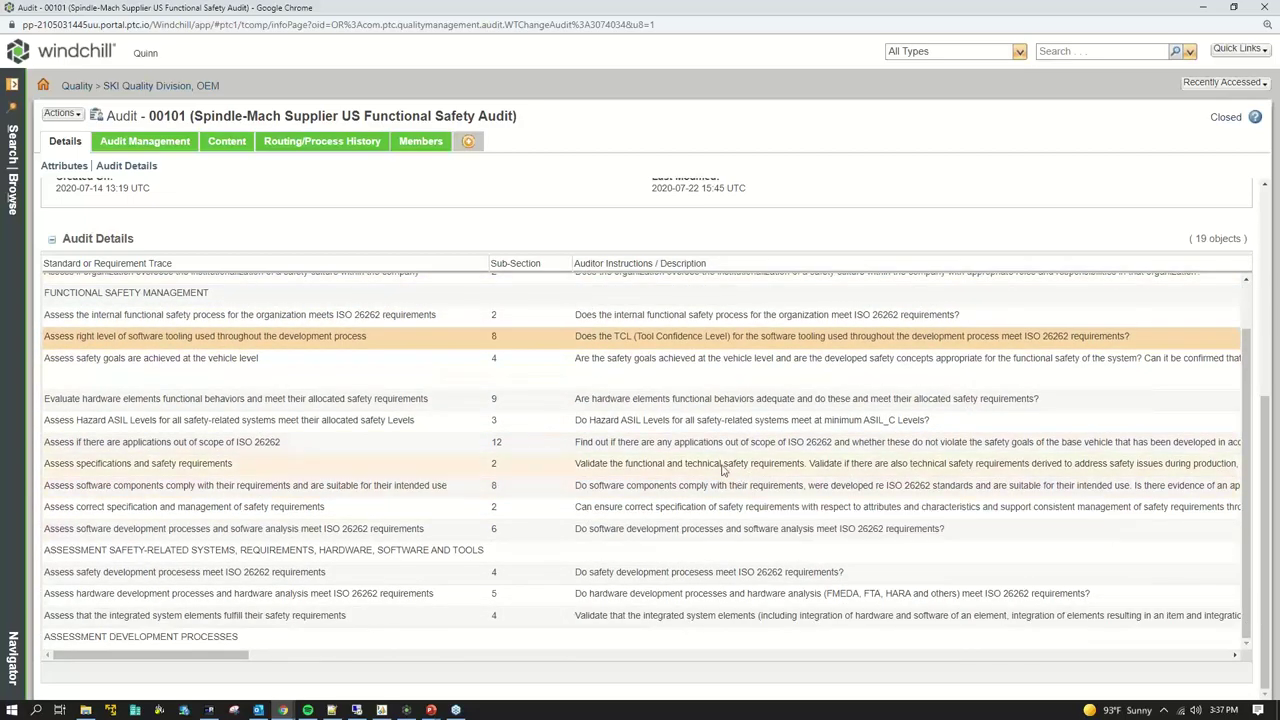
scroll(722, 470, up, 2)
scroll(680, 365, down, 1)
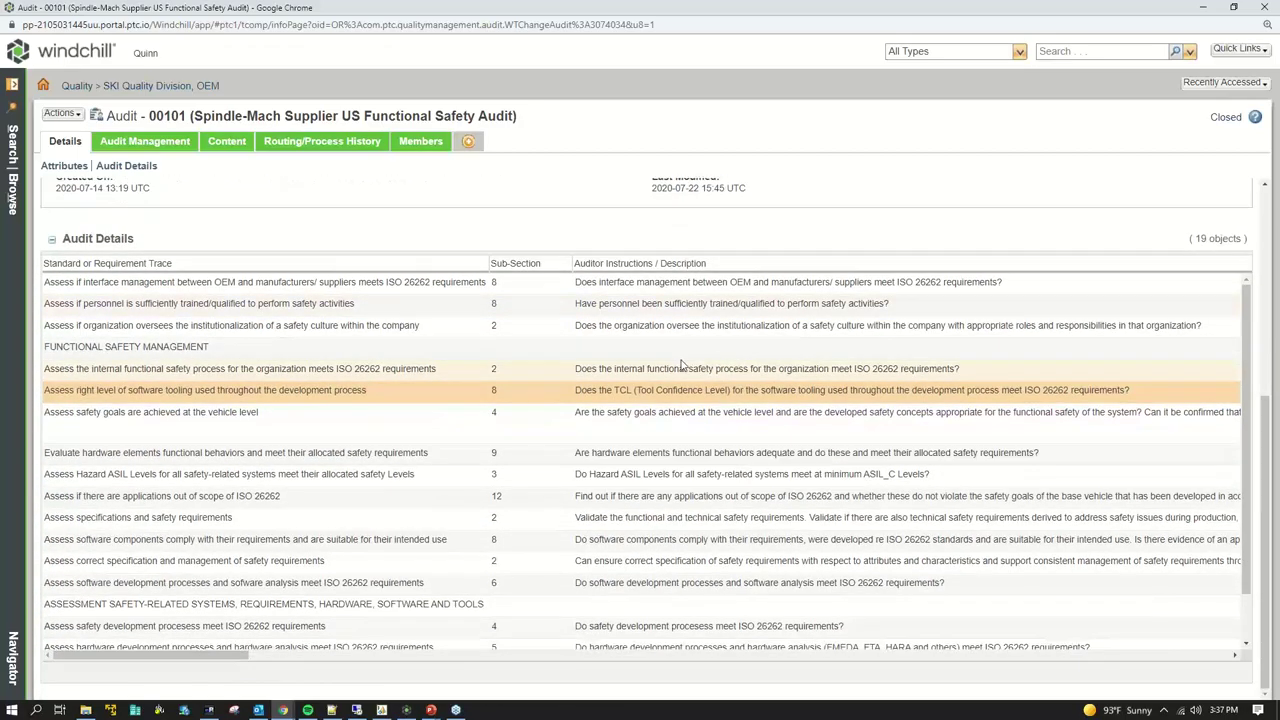
scroll(680, 365, down, 1)
drag(231, 655, 543, 660)
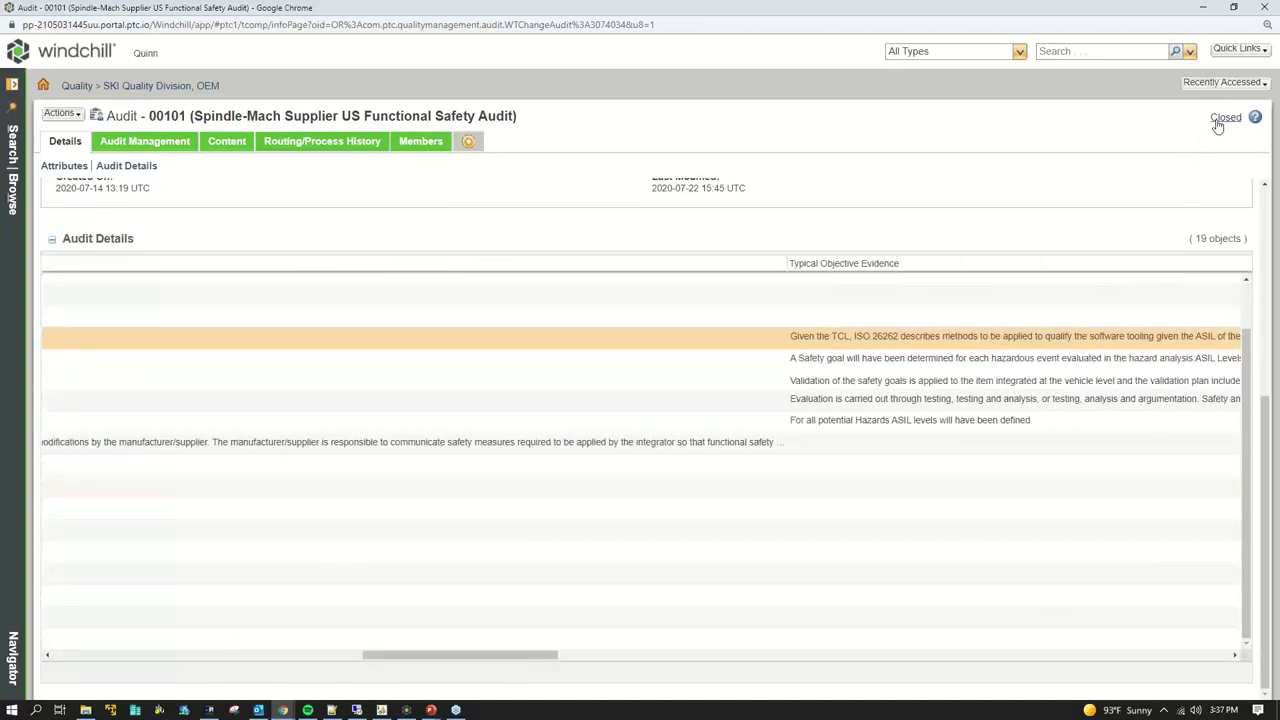
Review the lifecycle stages of audit 00101 from Audit Request to Closed, and close the overview
click(1220, 119)
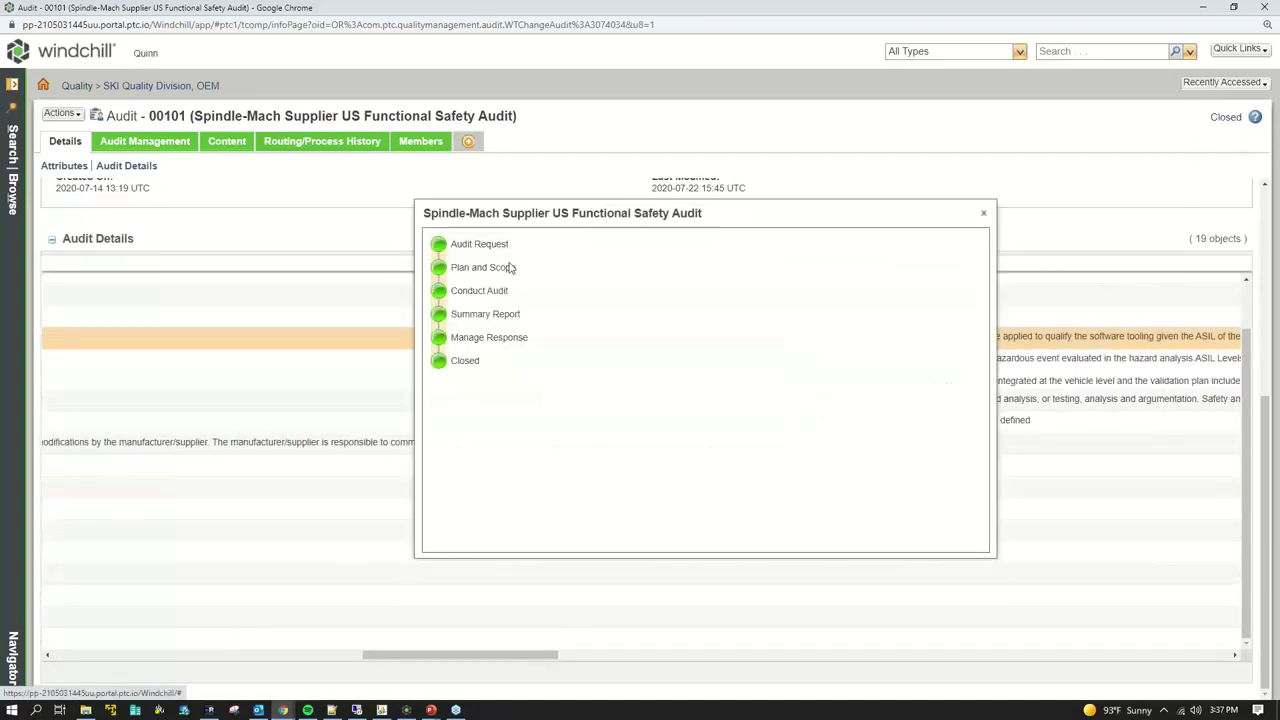
drag(449, 244, 482, 270)
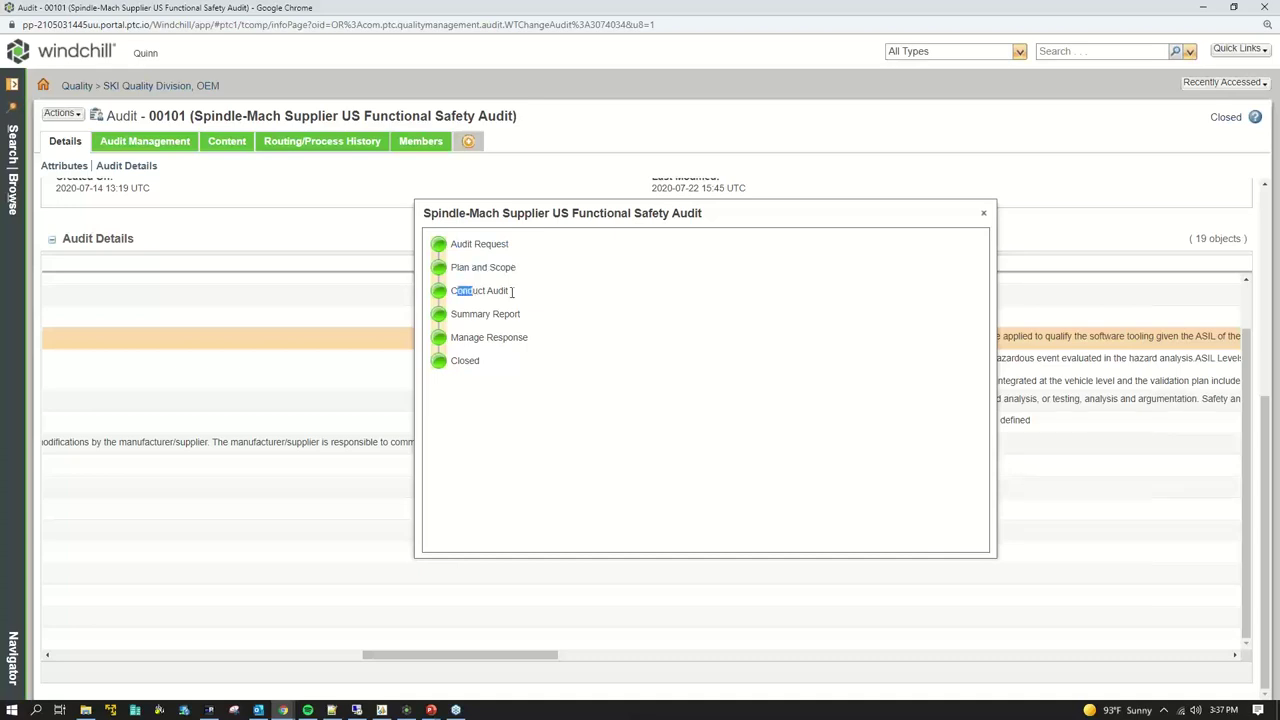
drag(474, 331, 440, 360)
click(755, 340)
click(983, 212)
Examine the Remedial Action Comments on the steering mechanism, including the spindle replacement and CTQ dimensioning
drag(482, 656, 1186, 675)
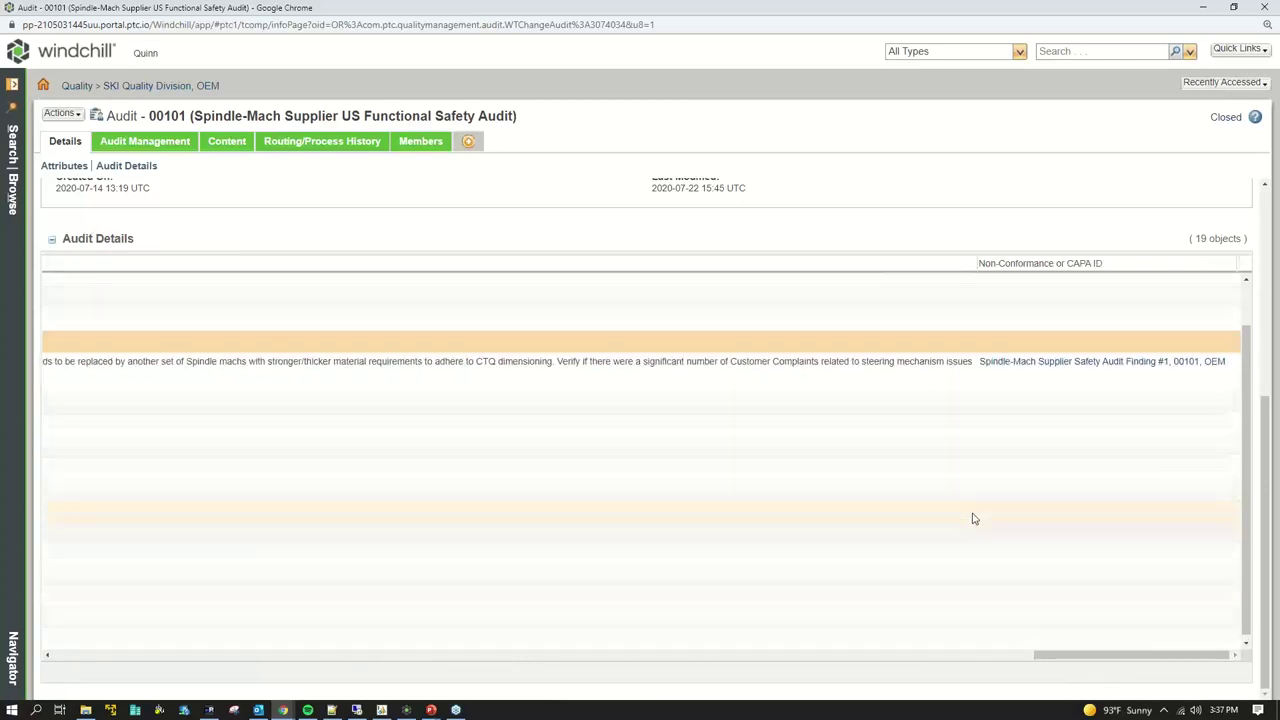
scroll(955, 550, up, 1)
mouse_move(1034, 655)
mouse_down()
mouse_move(951, 640)
mouse_move(1018, 640)
mouse_up()
click(868, 430)
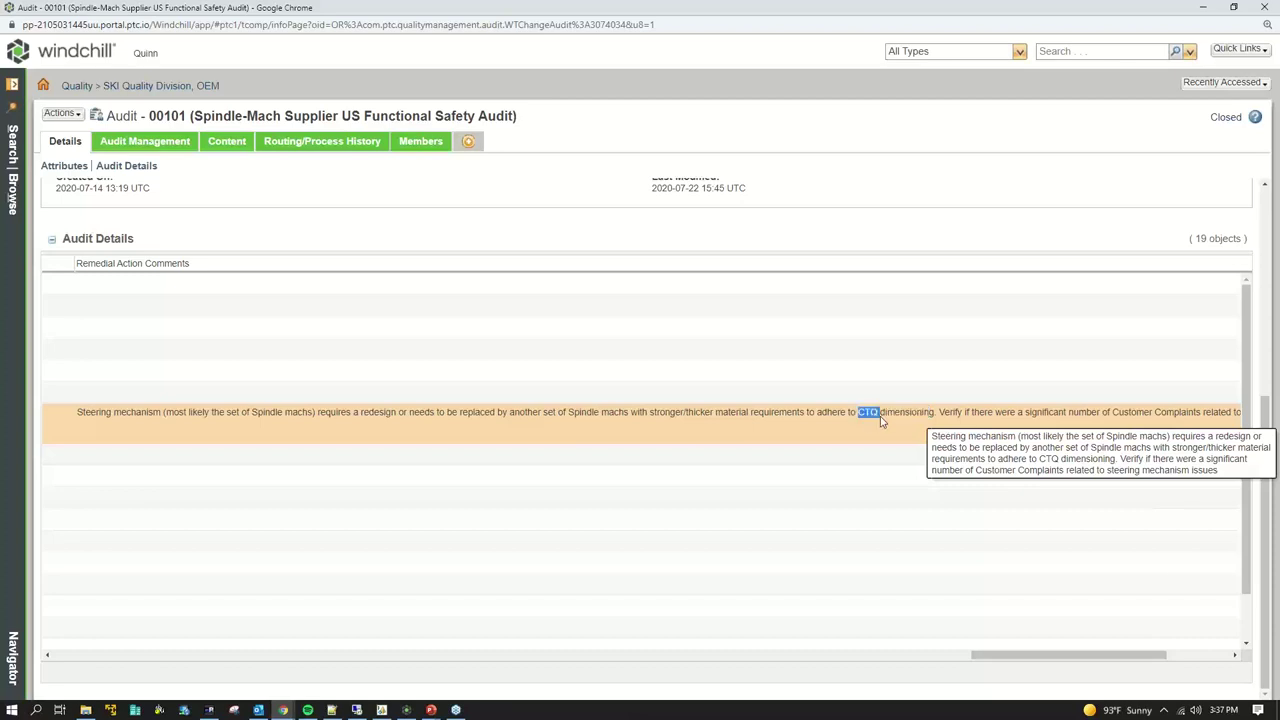
click(856, 419)
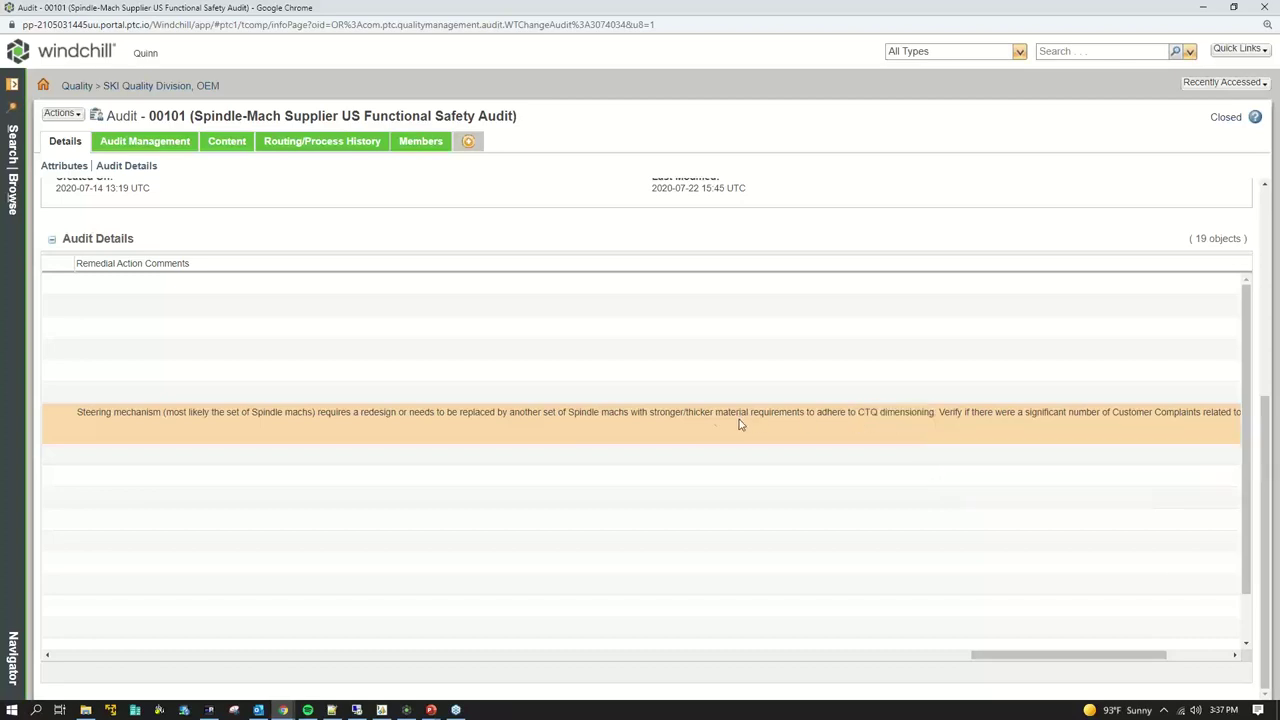
drag(934, 413, 500, 418)
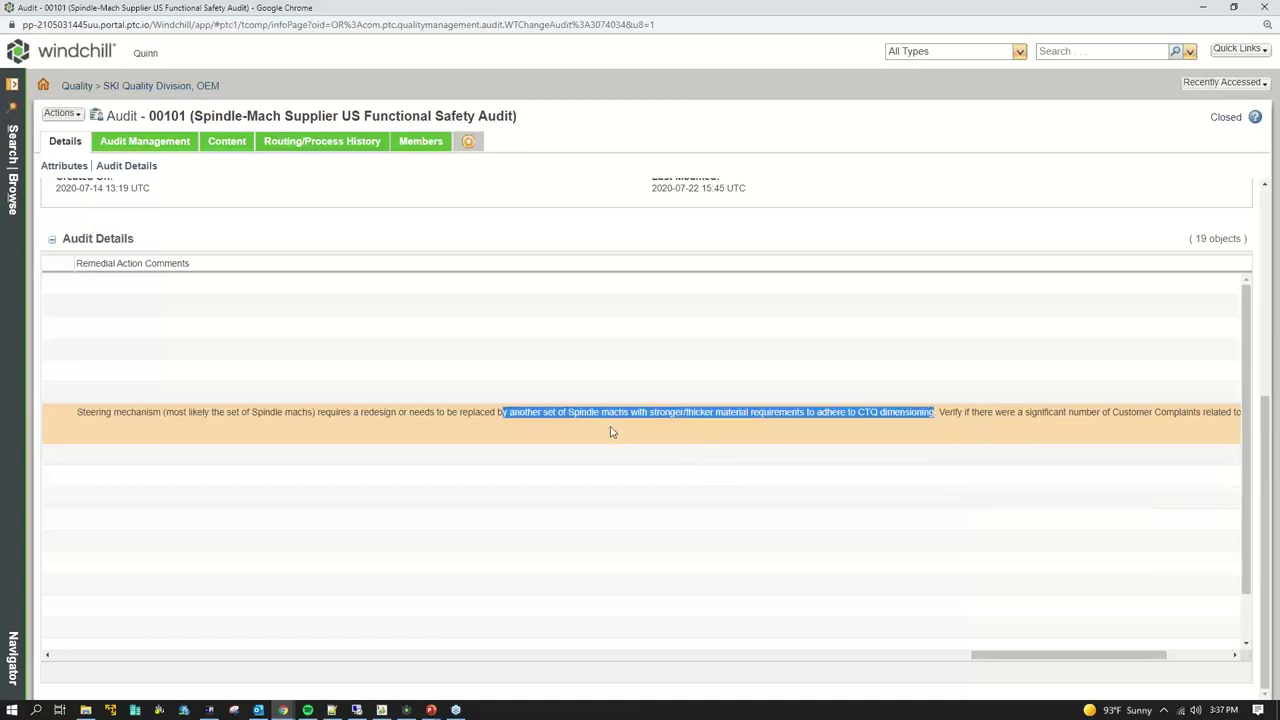
drag(1036, 656, 1101, 656)
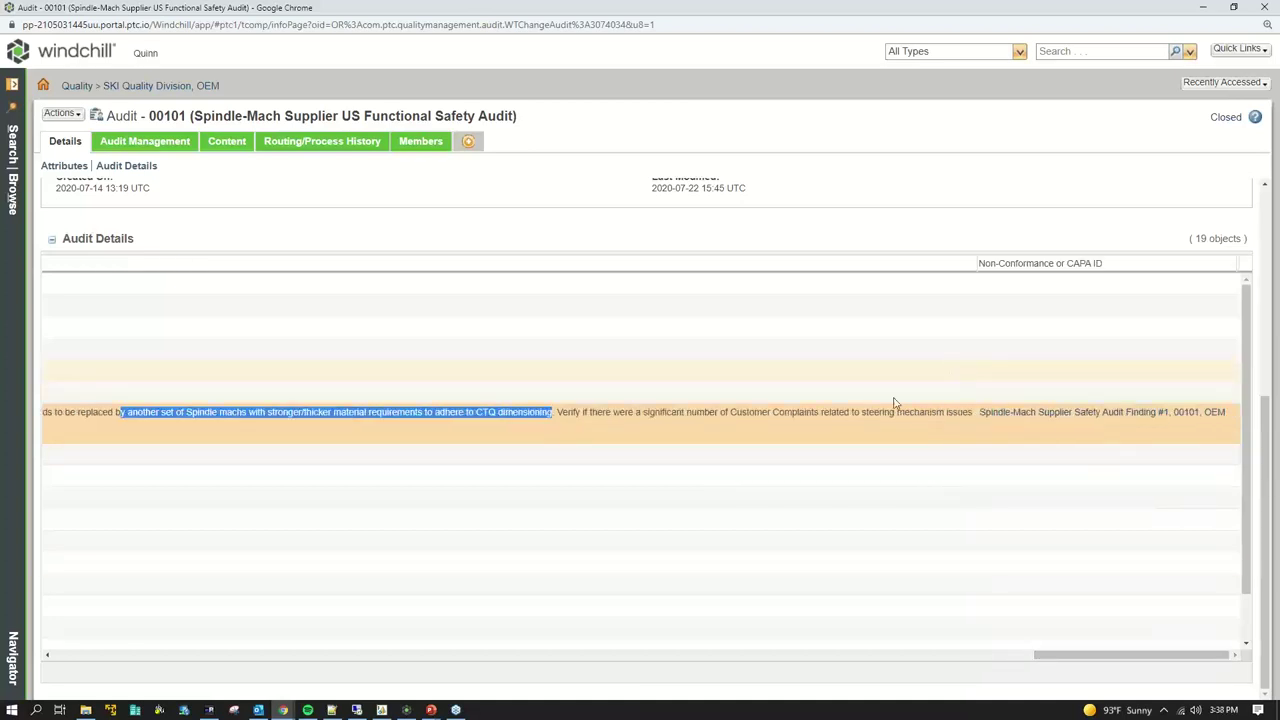
click(684, 428)
Check the criticality of the vehicle-level safety goals finding and open its linked nonconformance, Spindle-Mach Supplier Safety Audit Finding #1
scroll(720, 490, left, 5)
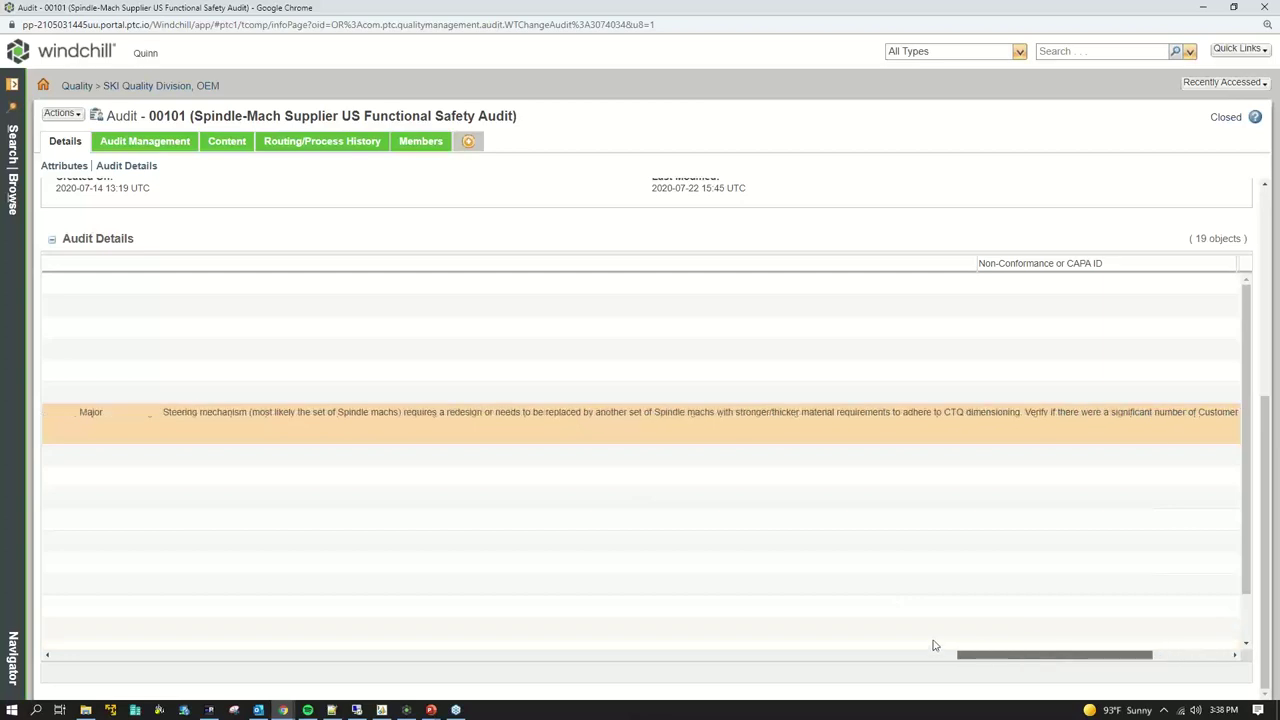
drag(869, 413, 837, 413)
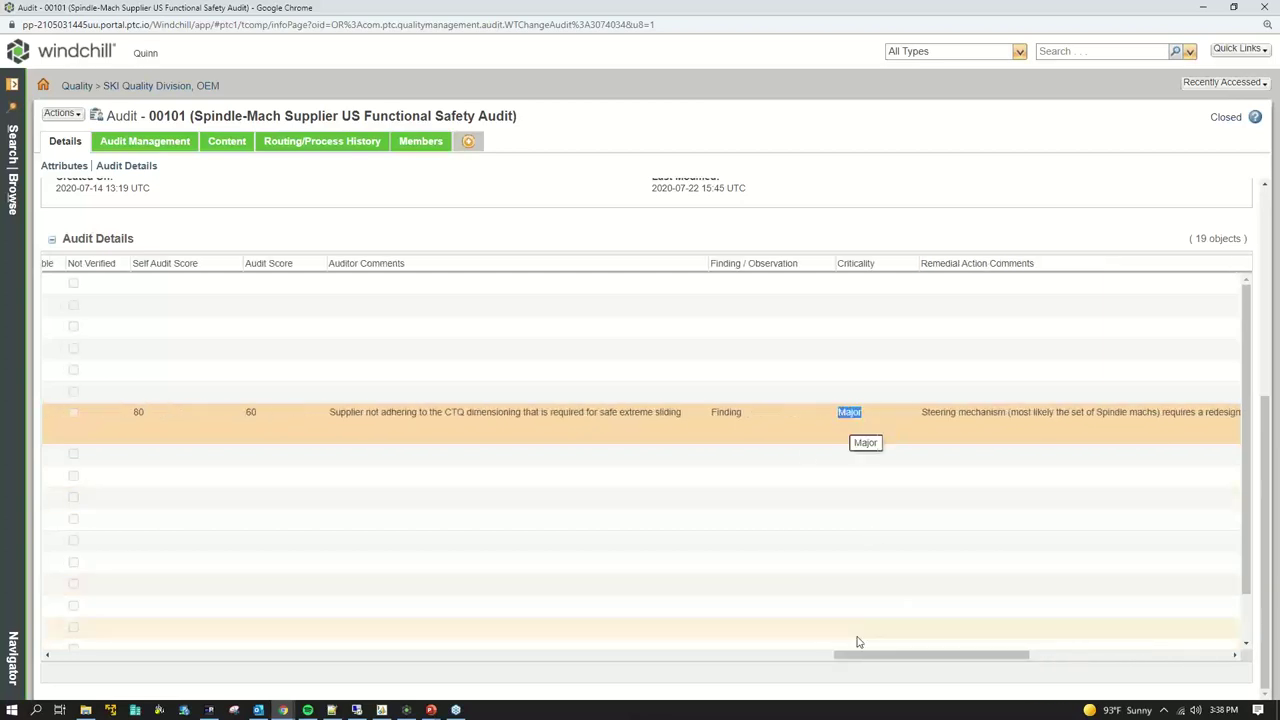
drag(869, 656, 1069, 656)
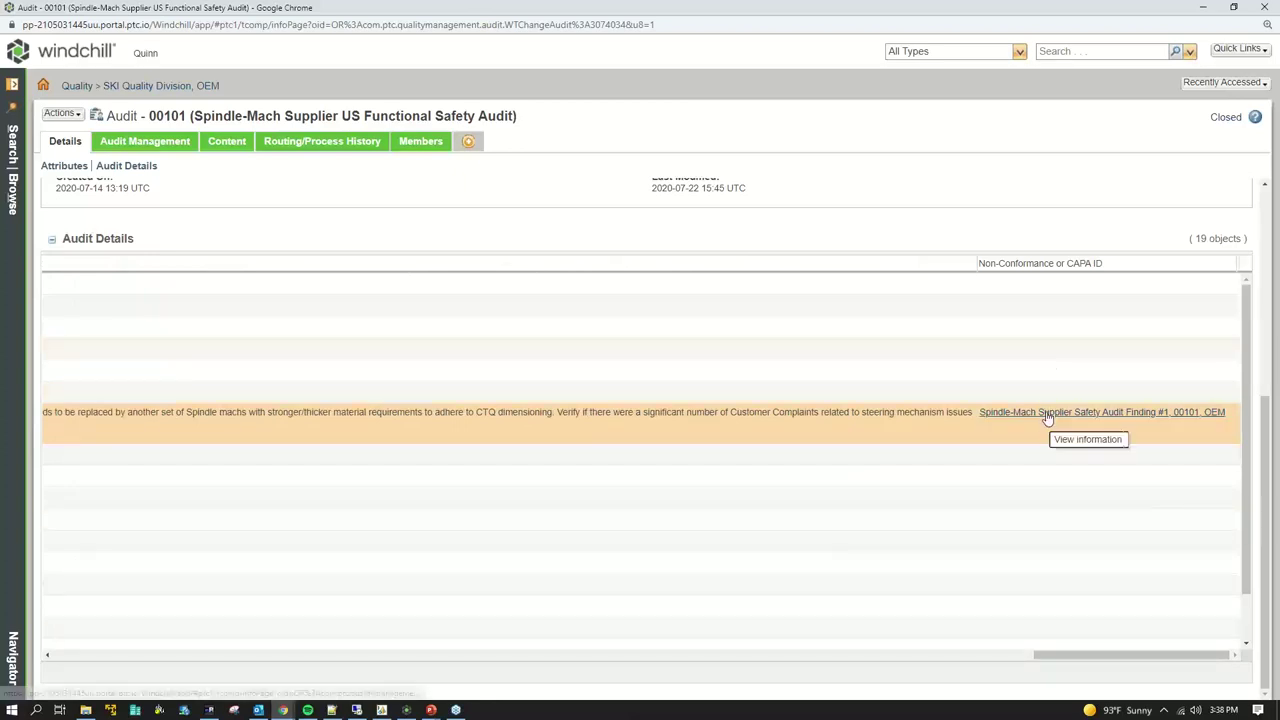
drag(1234, 414, 980, 420)
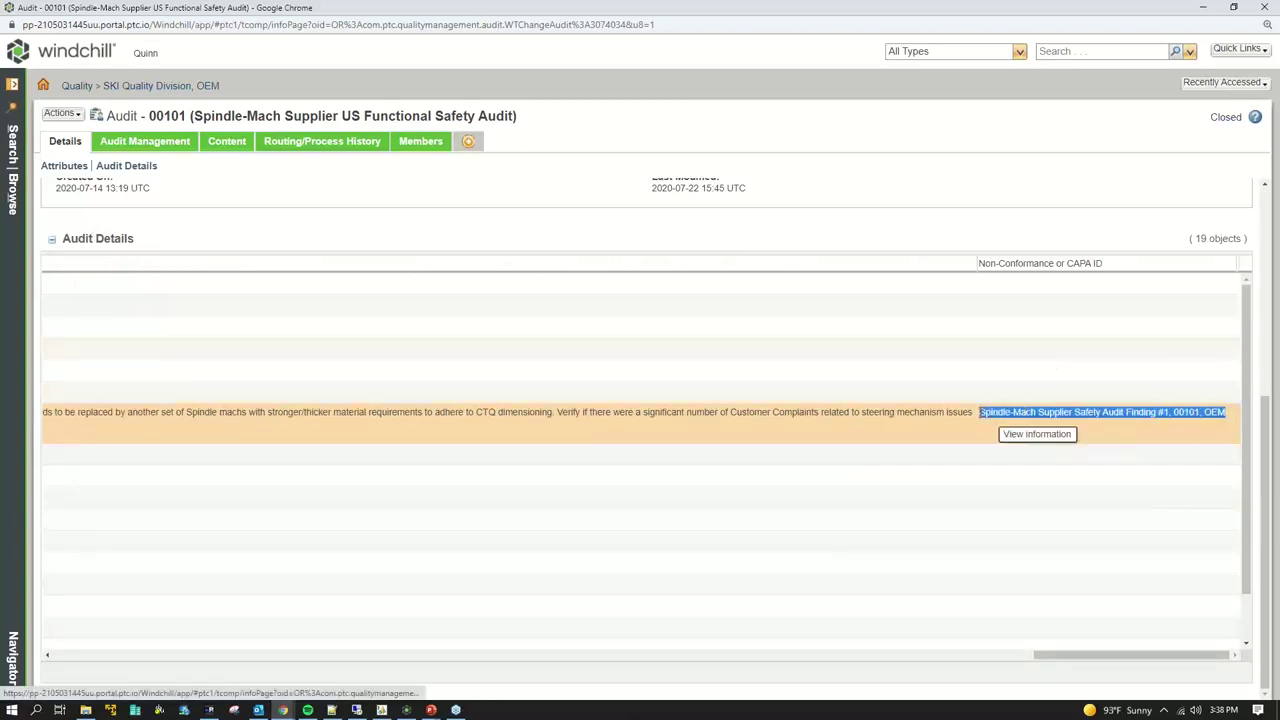
click(1093, 413)
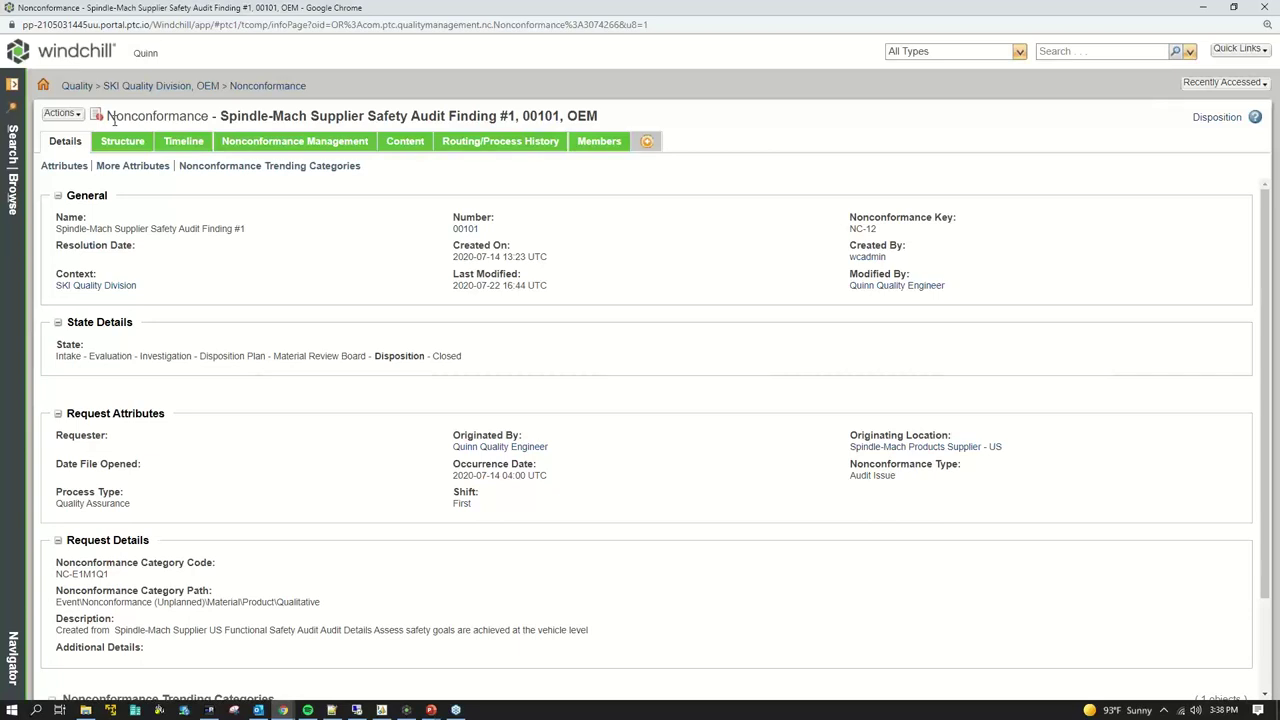
Examine the object type, finding name and number in the title of the nonconformance
drag(107, 116, 193, 116)
click(306, 204)
drag(222, 116, 496, 116)
click(434, 127)
drag(564, 118, 518, 117)
click(277, 113)
Review the lifecycle stages and disposition actions of nonconformance NC-12, and close the overview
click(1218, 117)
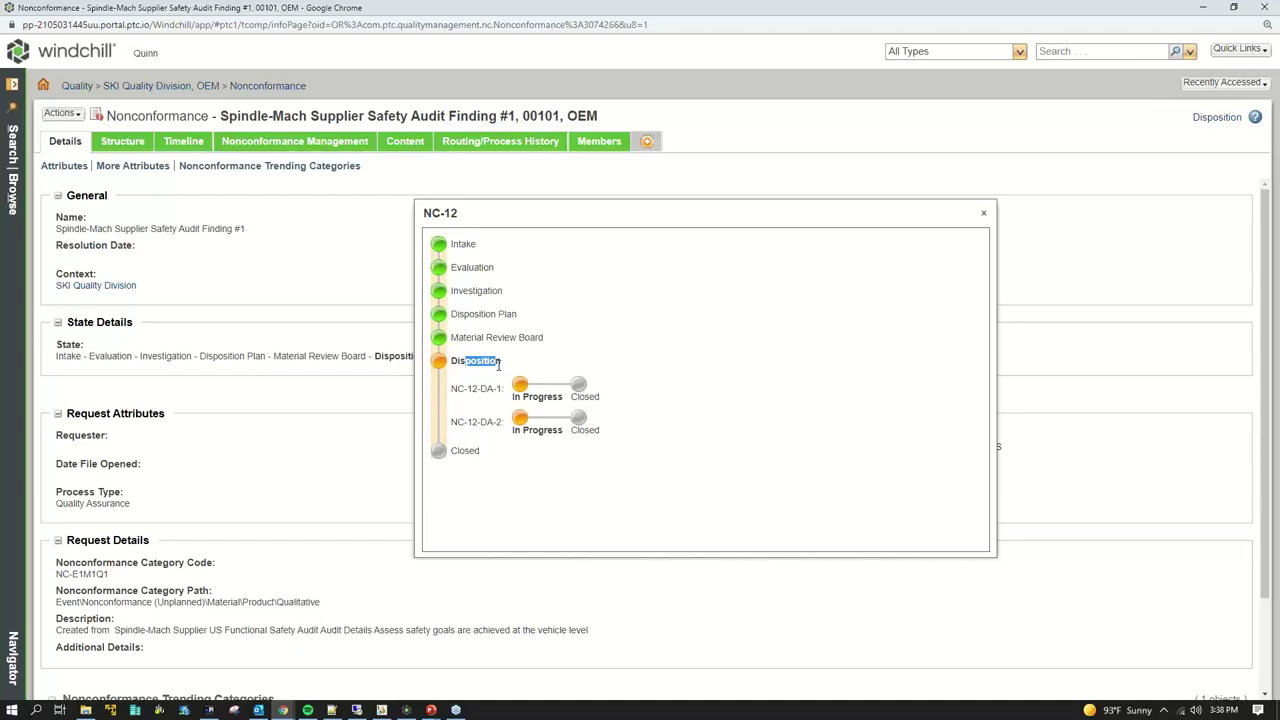
drag(453, 363, 530, 422)
click(640, 430)
drag(463, 267, 488, 315)
click(982, 216)
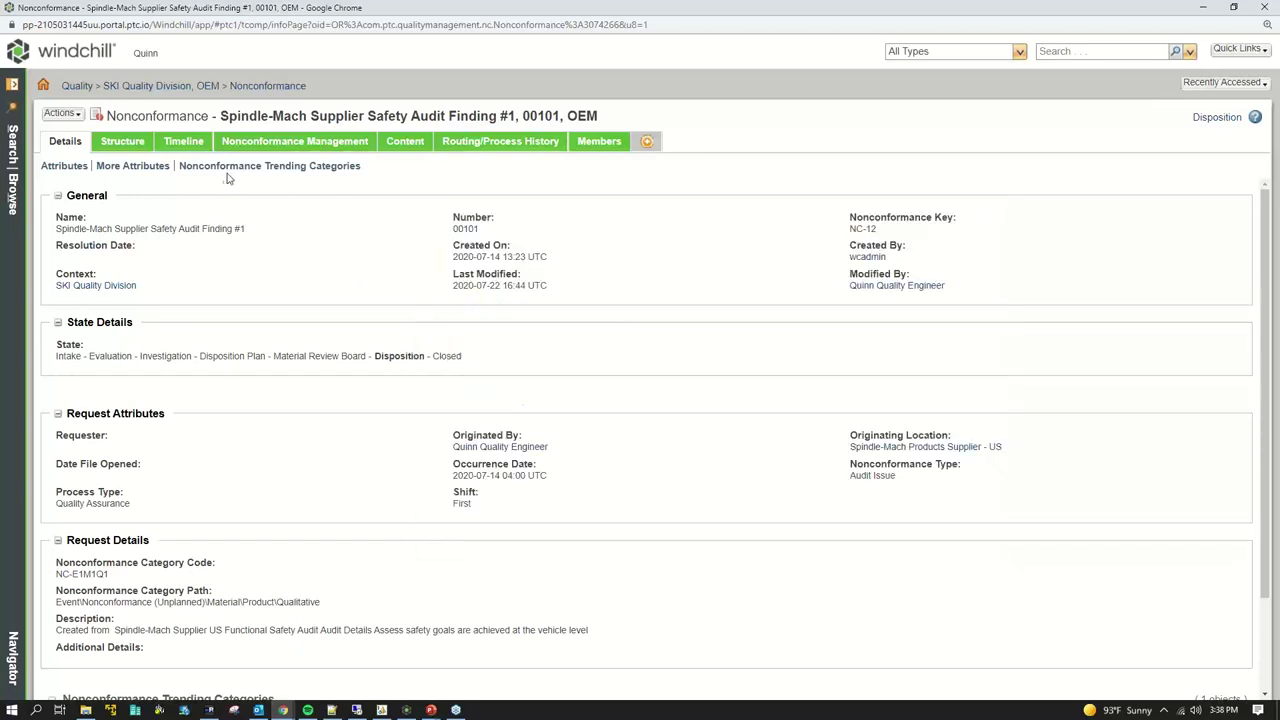
Show the nonconformance's object structure and review its affected objects, including the ISO 9001 and SOP001 documents and the spindle parts
click(121, 144)
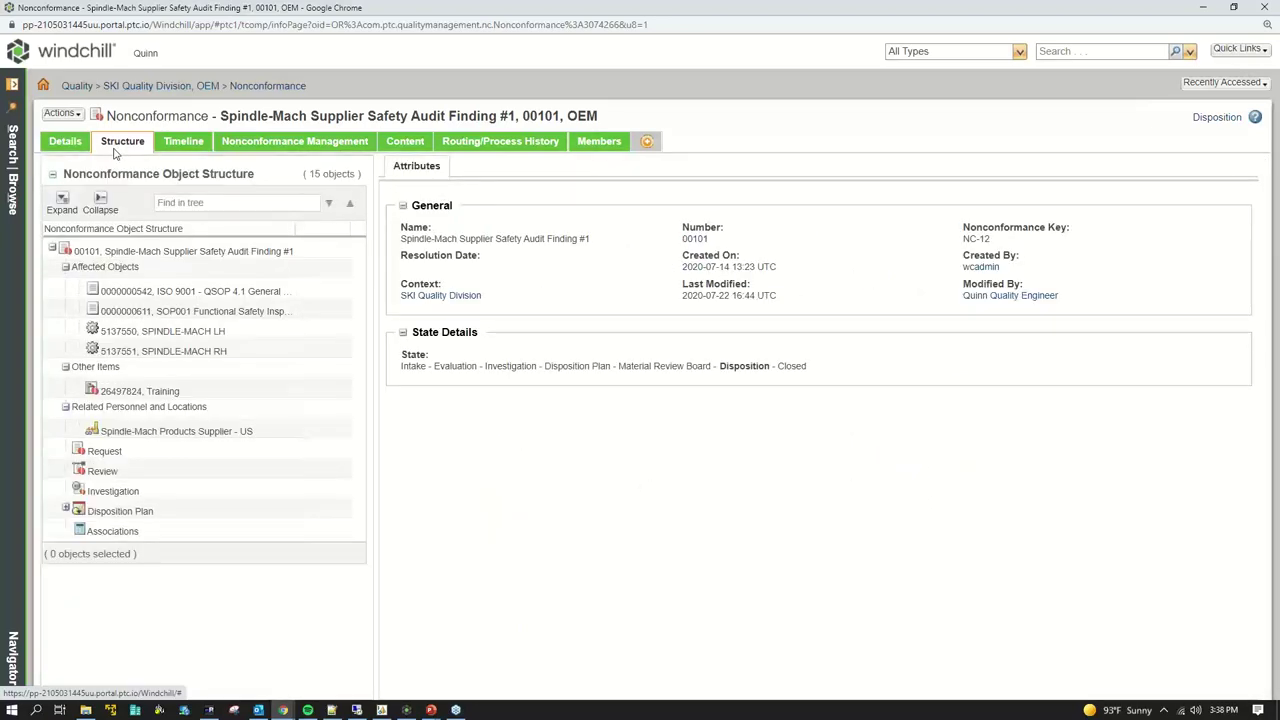
click(175, 251)
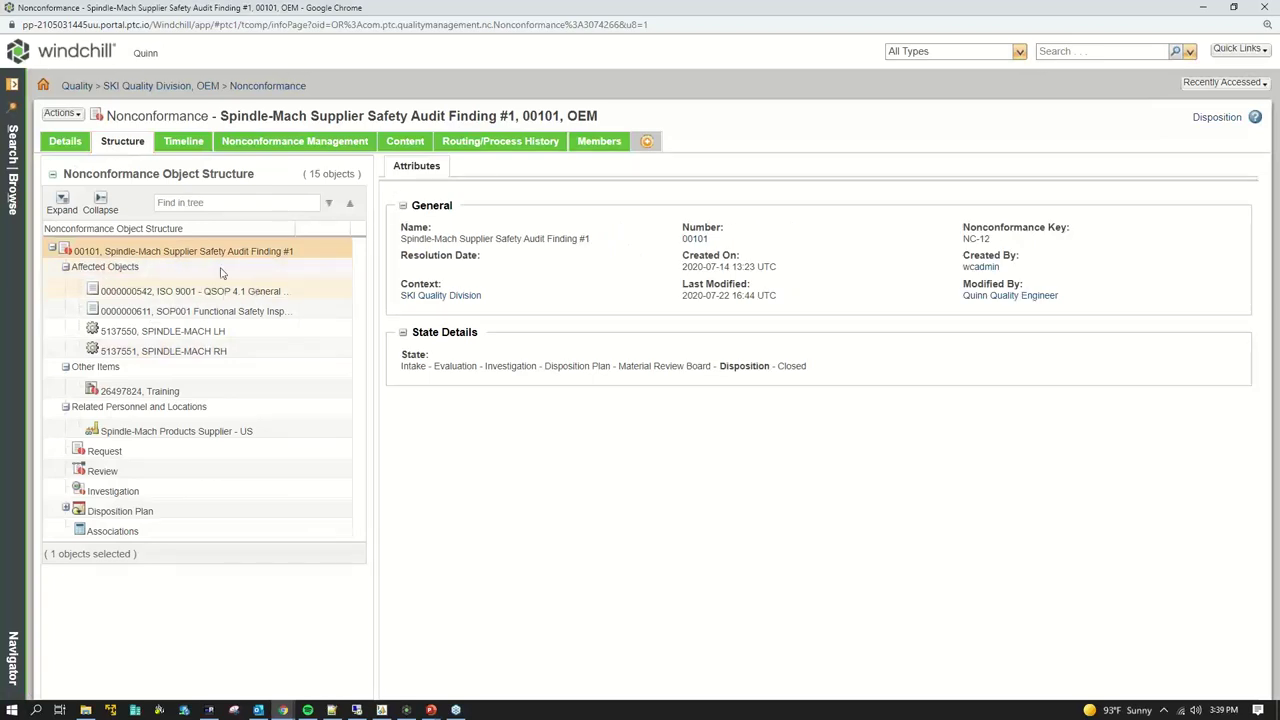
click(150, 292)
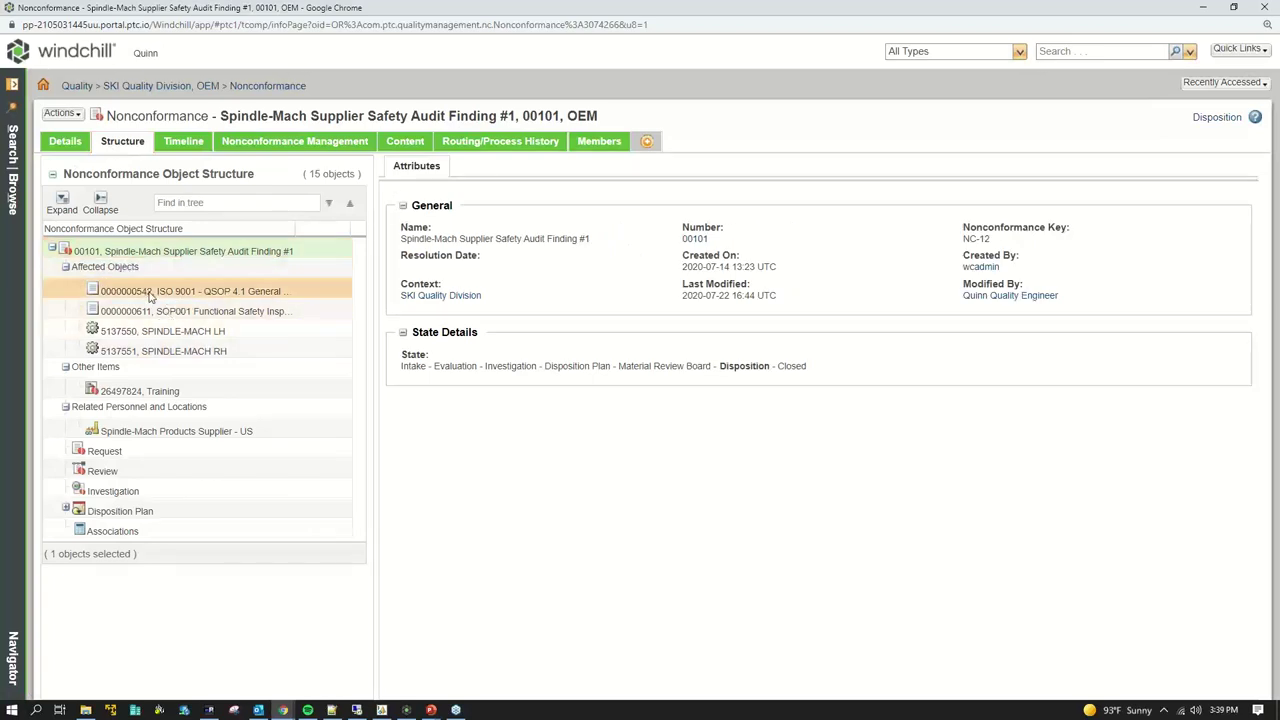
click(157, 332)
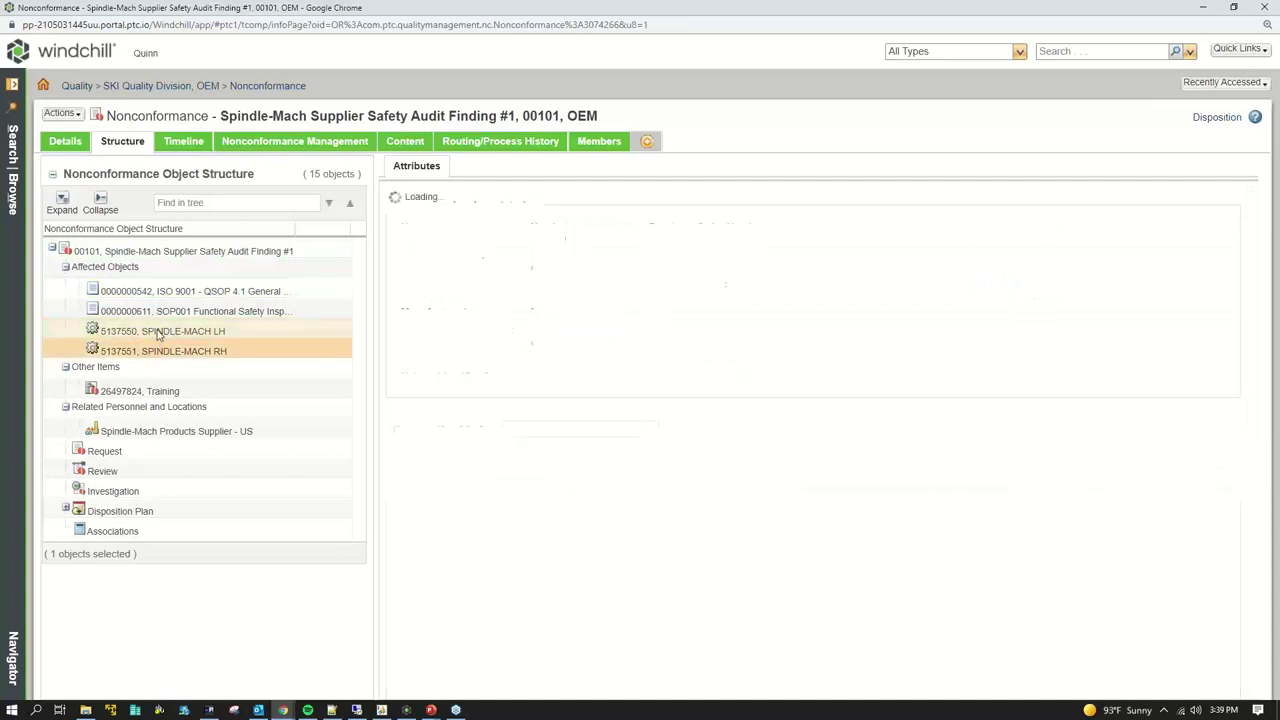
click(165, 315)
click(170, 292)
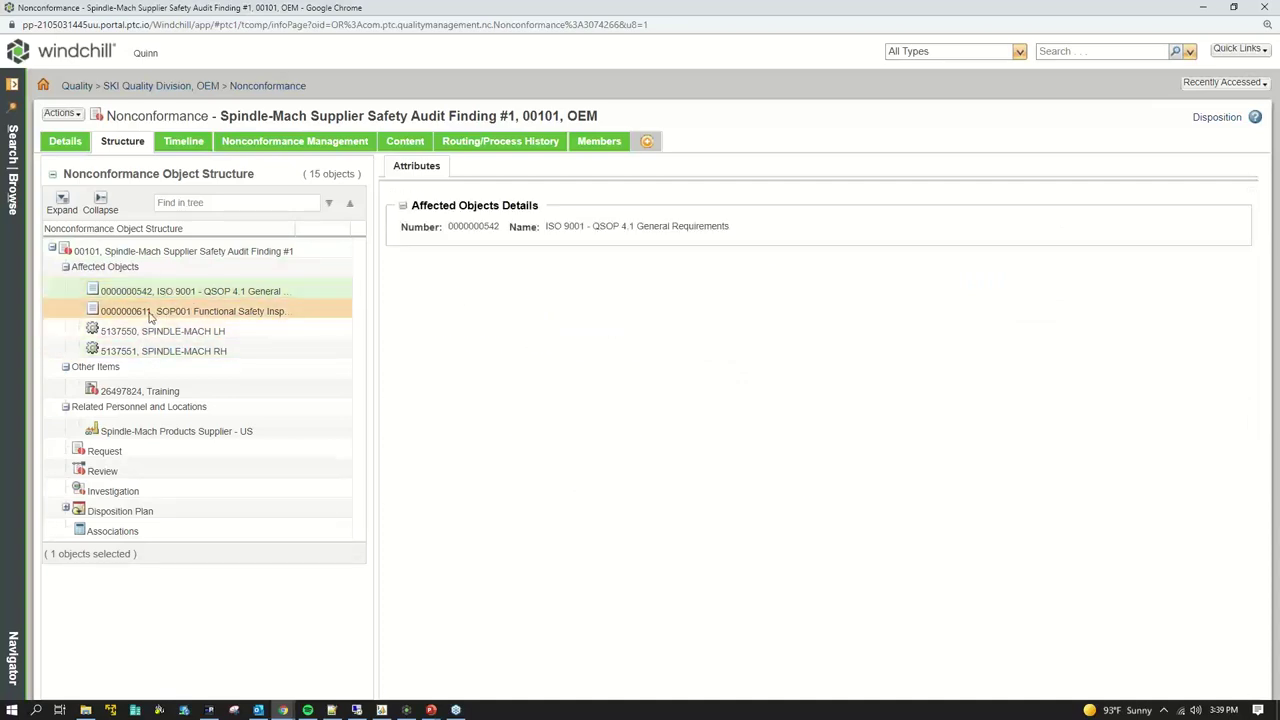
click(150, 290)
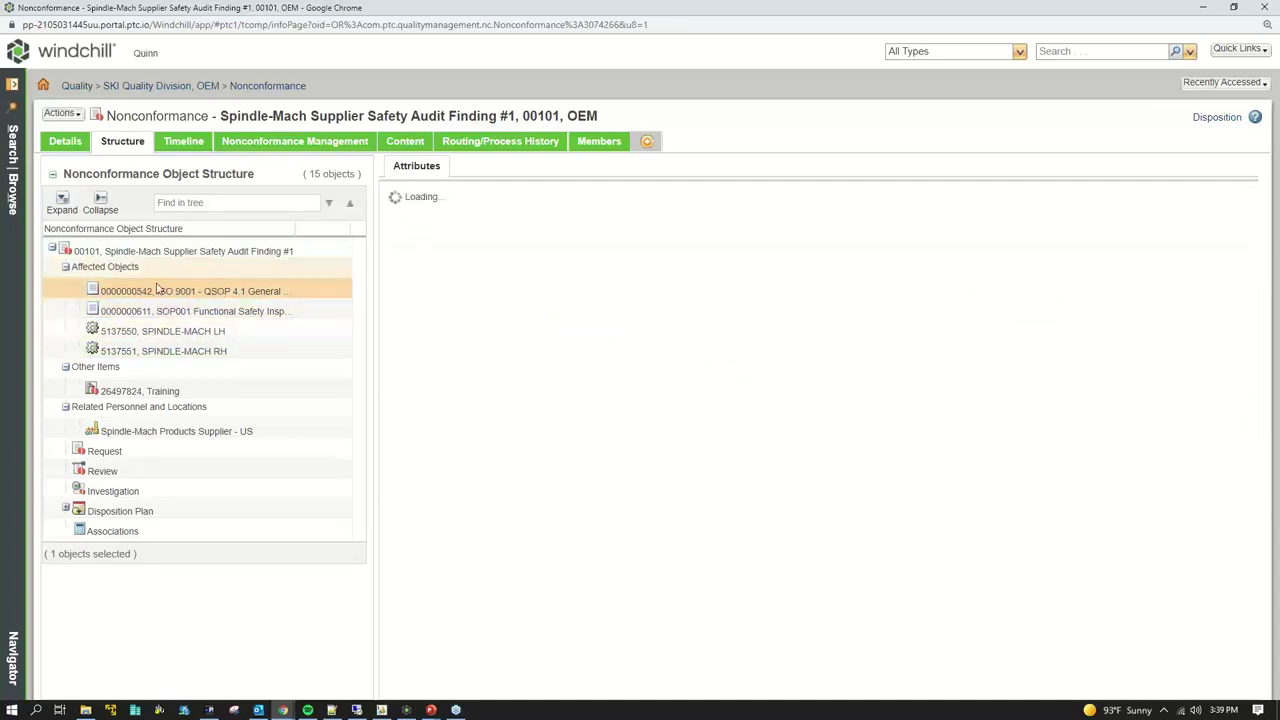
View the details of the Training item and the related location Spindle-Mach Products Supplier - US
click(140, 392)
drag(184, 397, 100, 393)
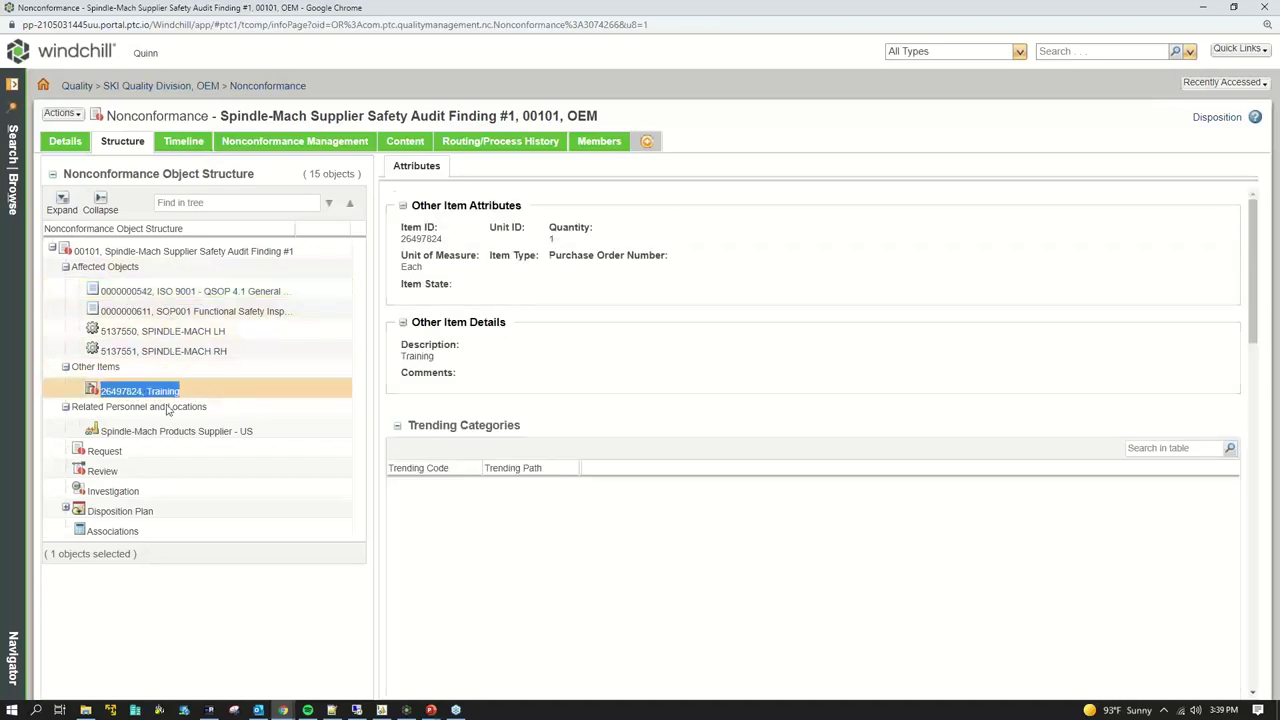
click(135, 393)
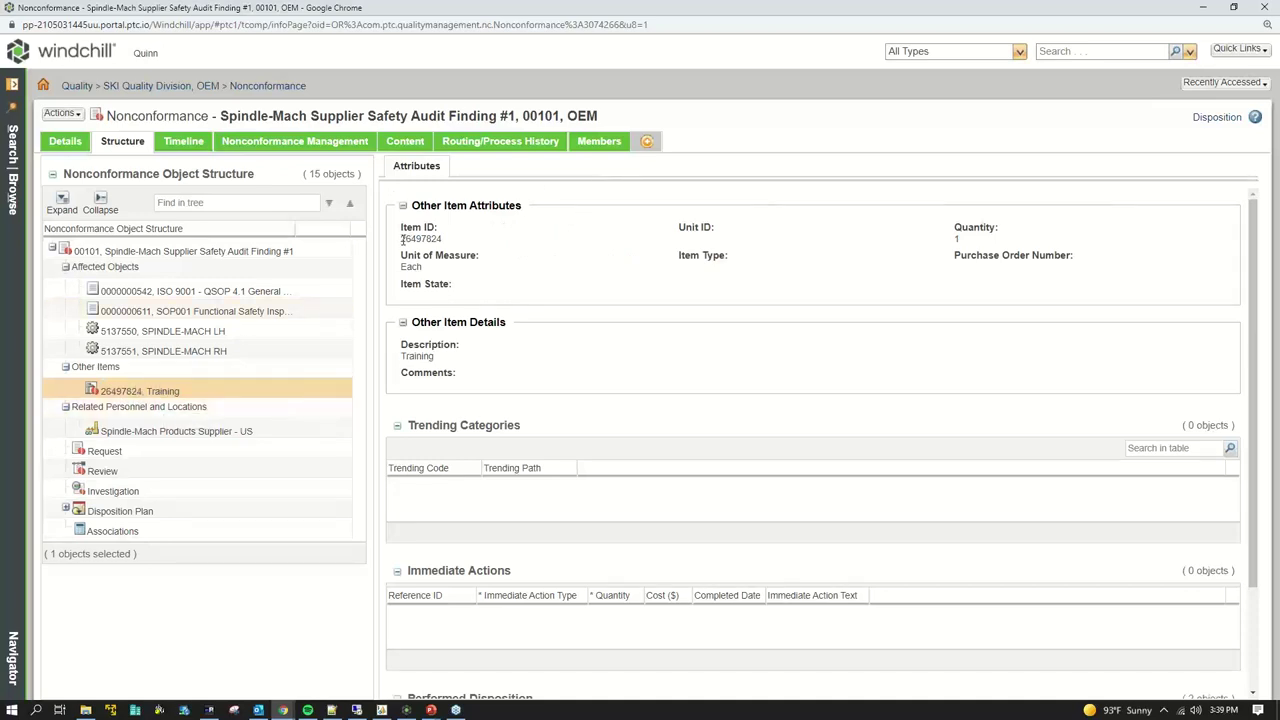
click(156, 394)
click(162, 431)
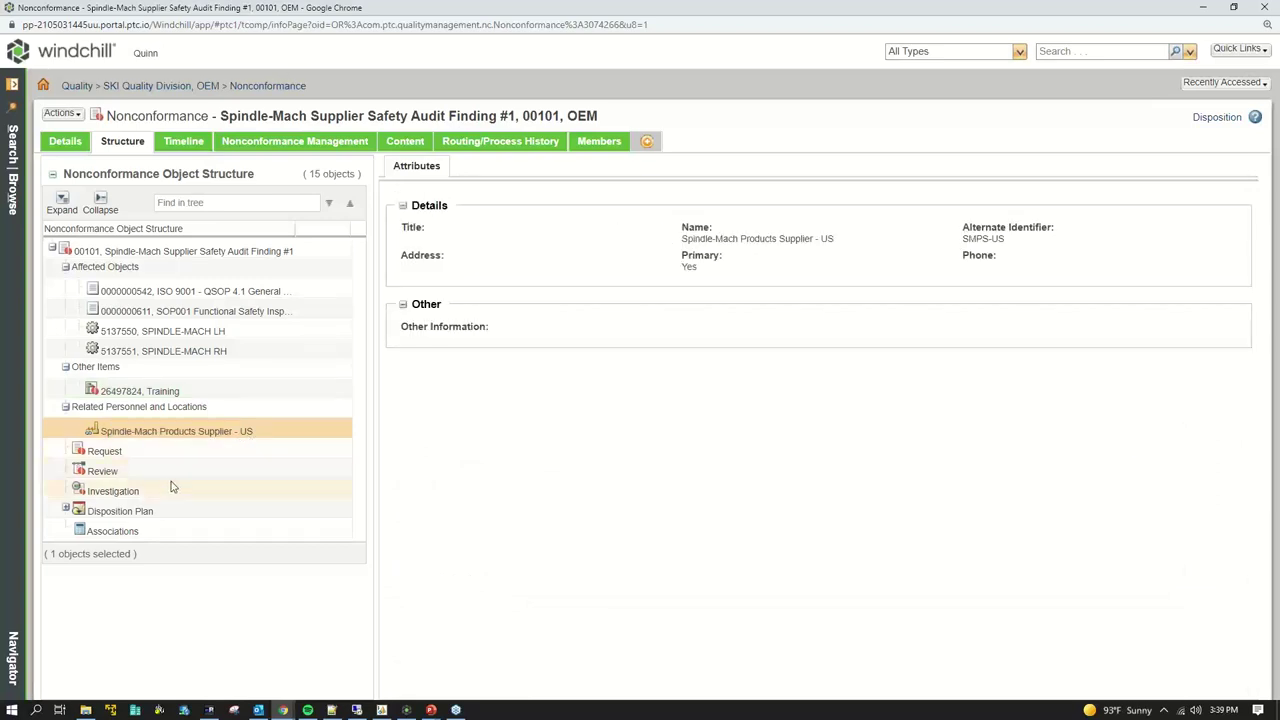
Examine the nonconformance's Request information, including its category code and category path
click(155, 453)
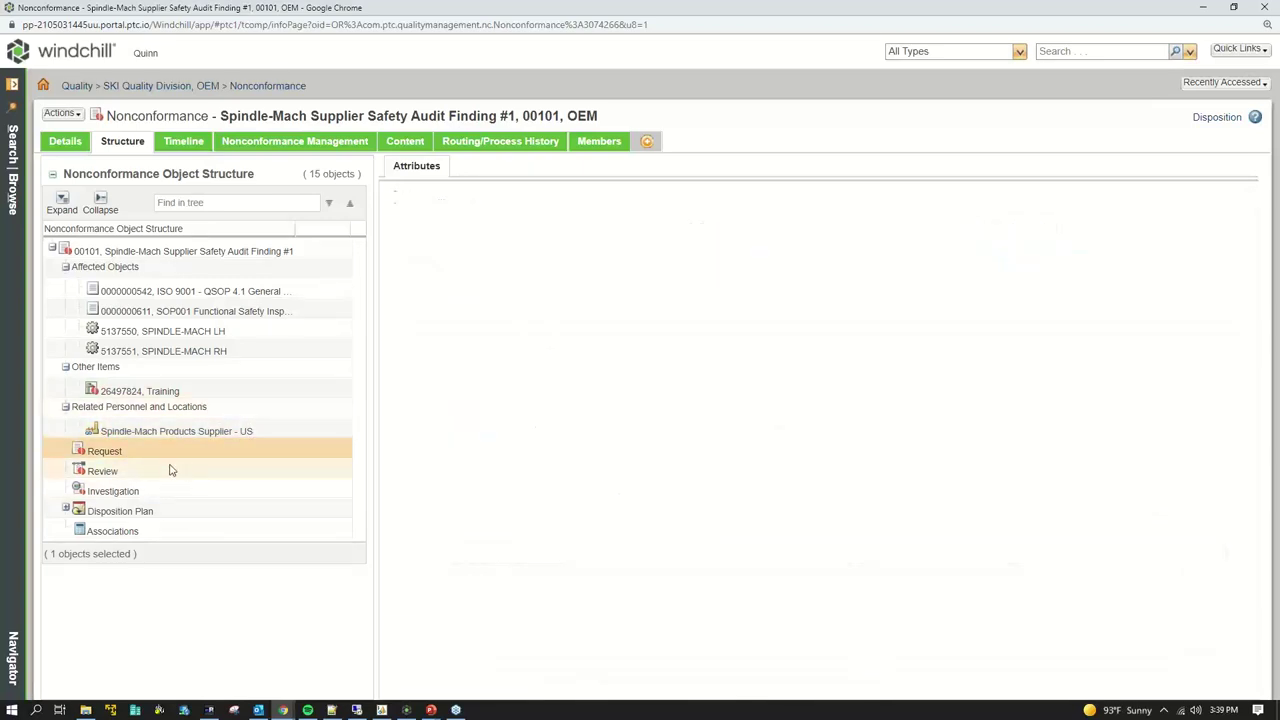
double_click(435, 366)
click(428, 403)
drag(426, 398, 482, 396)
scroll(540, 460, down, 1)
scroll(560, 500, up, 1)
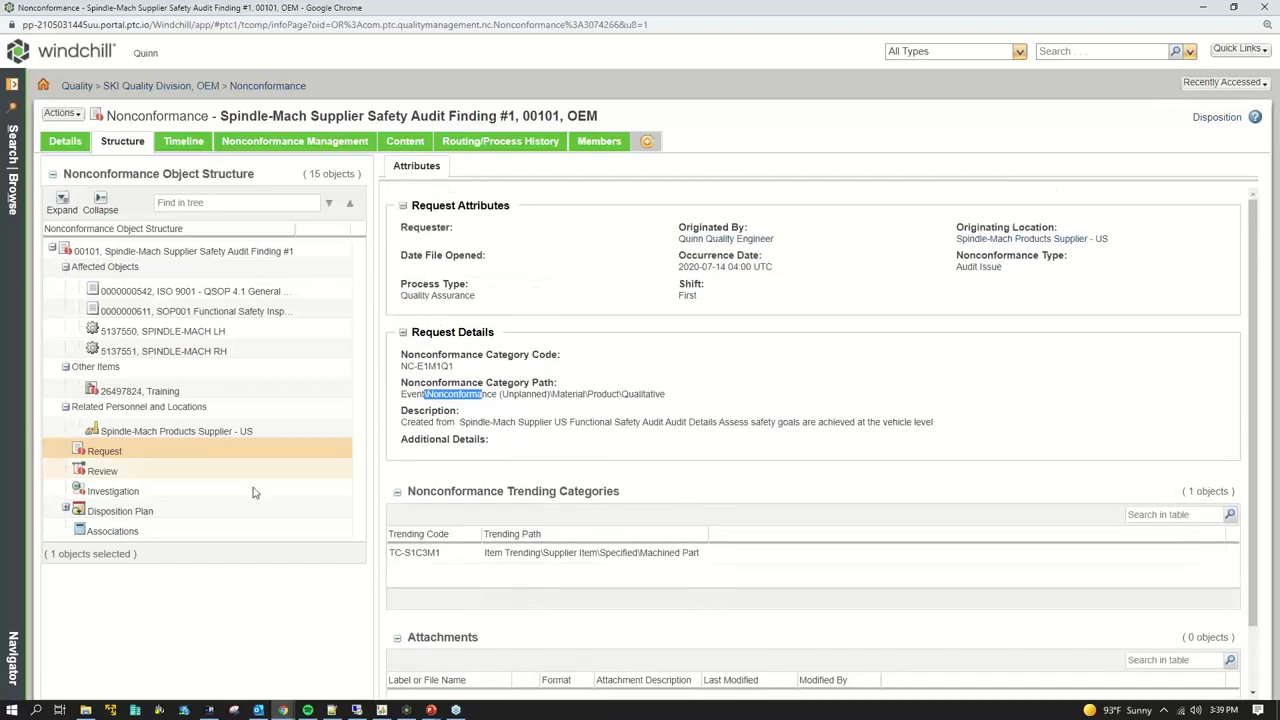
Read the evaluation comments in the nonconformance's Review
click(128, 474)
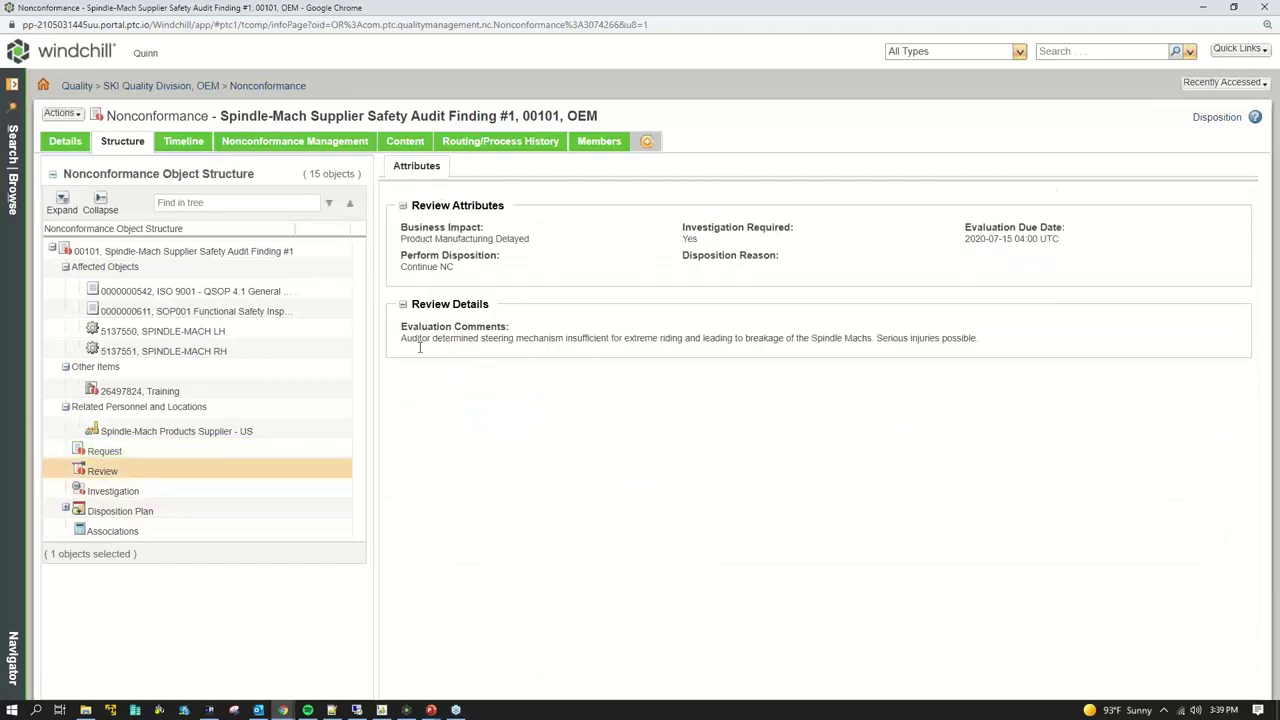
drag(396, 343, 488, 340)
click(520, 338)
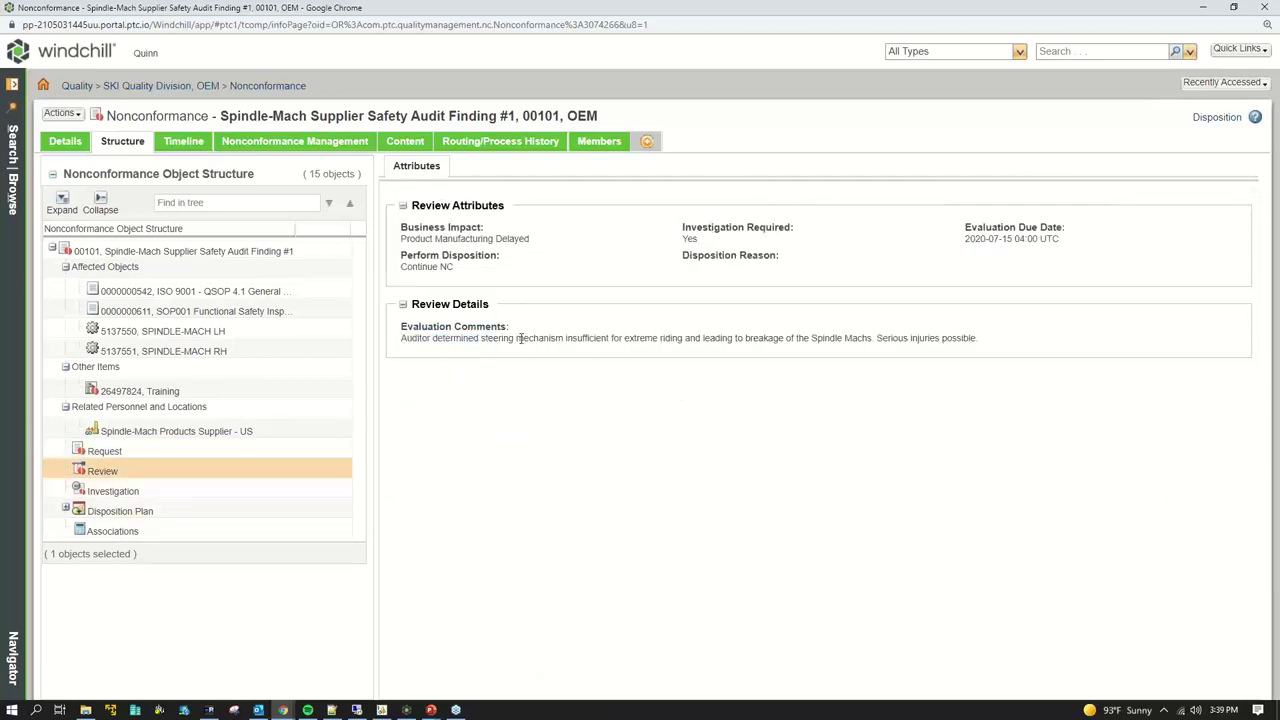
Examine the description and conclusion of the nonconformance's Investigation, including the CTQ dimensioning and the CAPA recommendation
click(150, 491)
drag(116, 116, 180, 116)
drag(404, 334, 767, 343)
click(476, 366)
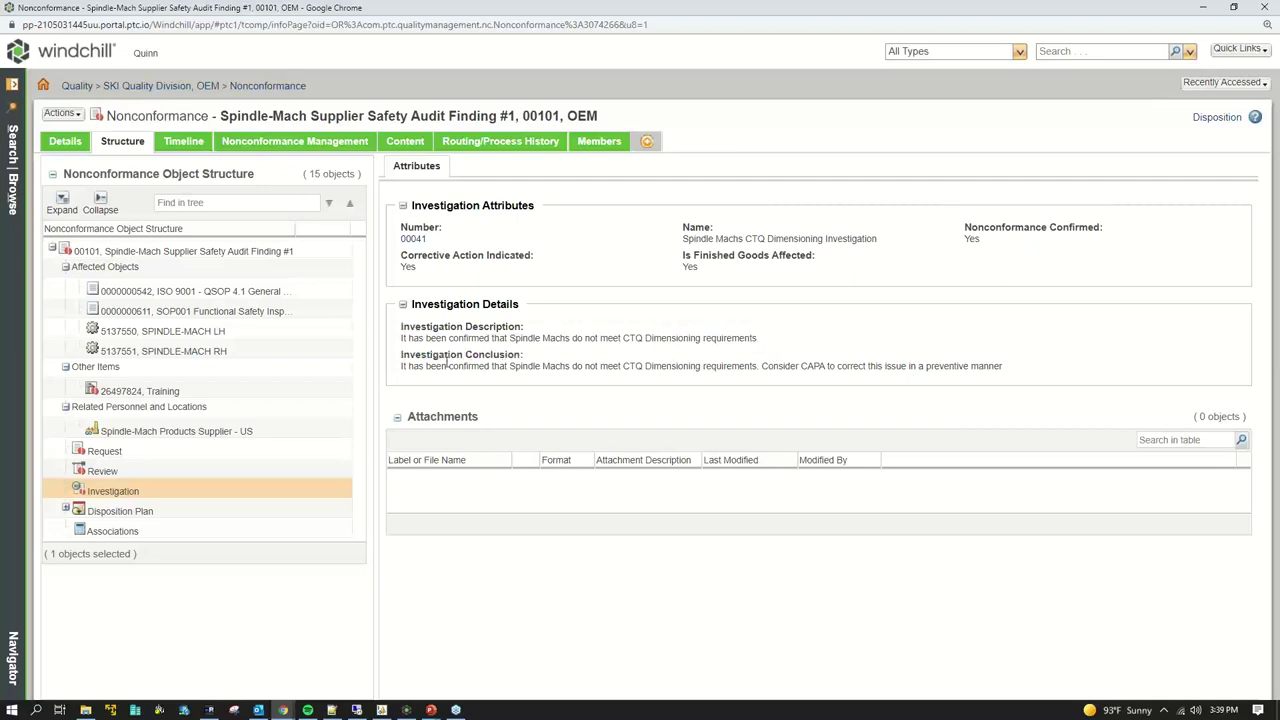
drag(448, 339, 524, 338)
drag(690, 338, 508, 340)
click(508, 348)
drag(761, 366, 938, 368)
click(824, 368)
drag(761, 366, 896, 368)
click(928, 368)
drag(788, 366, 880, 367)
click(751, 370)
drag(762, 366, 936, 368)
click(878, 372)
View the nonconformance's Disposition Plan with its Rework and Return disposition records
click(108, 512)
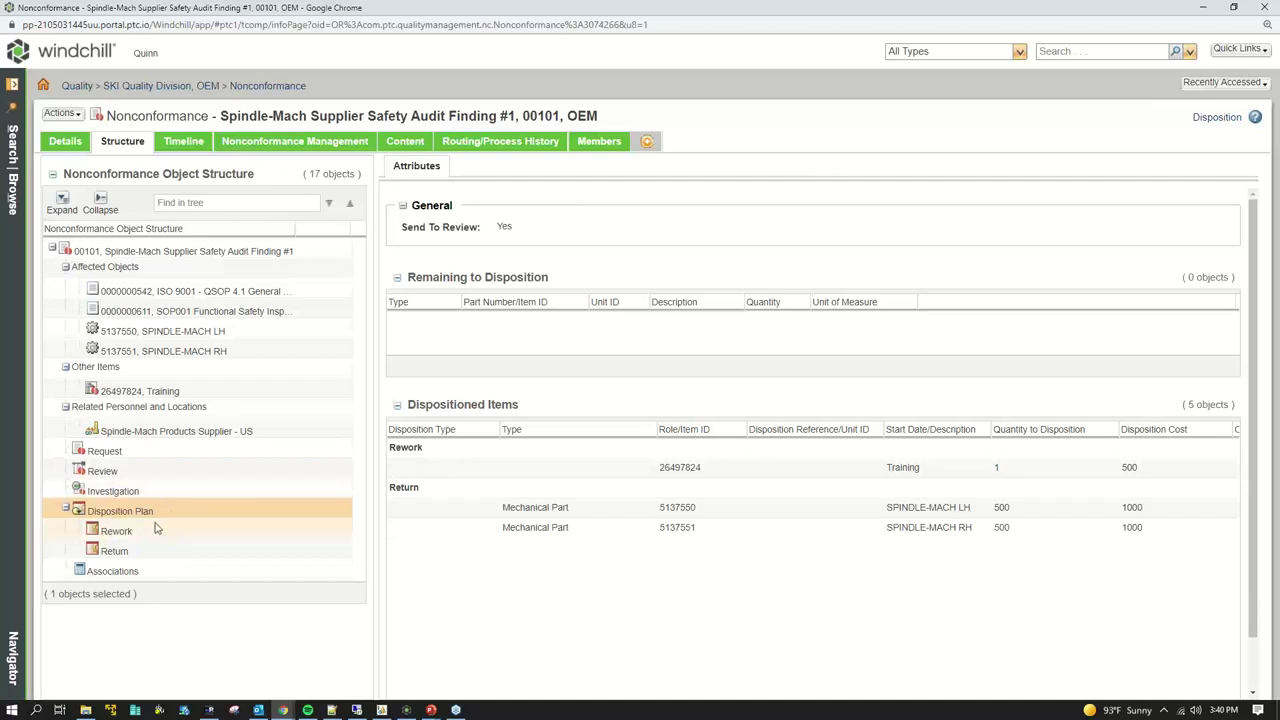
click(154, 533)
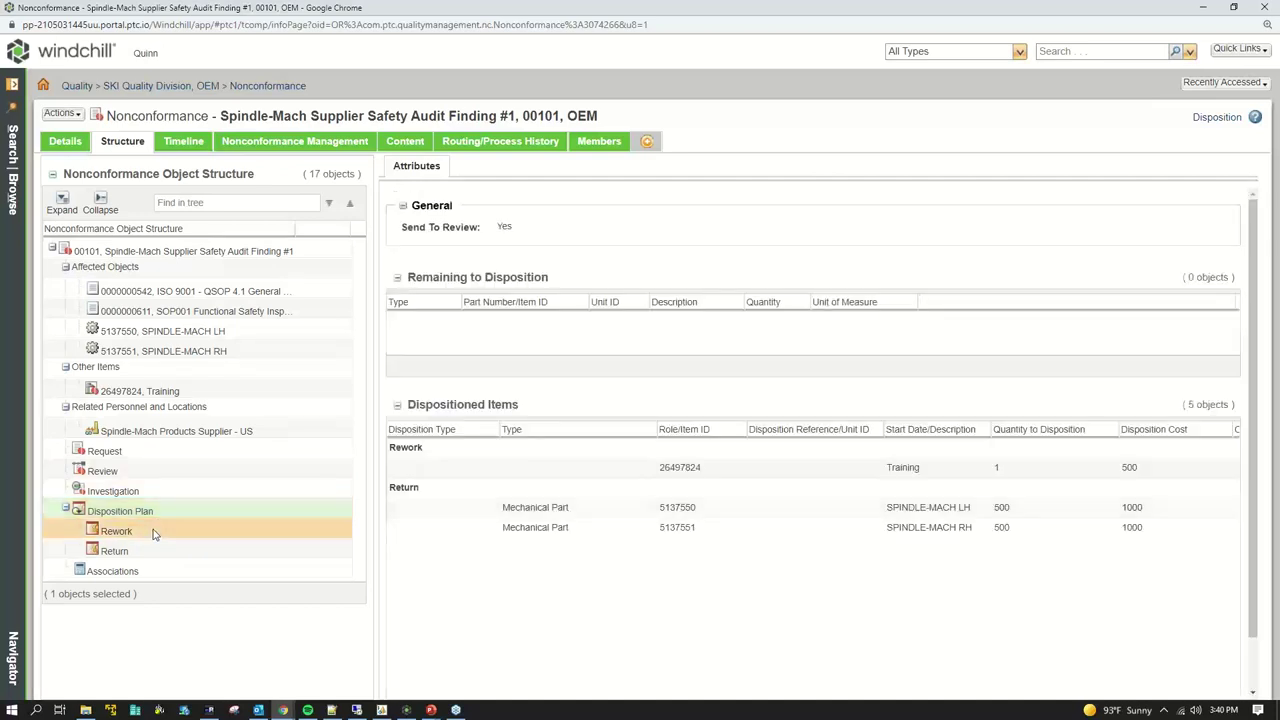
click(138, 553)
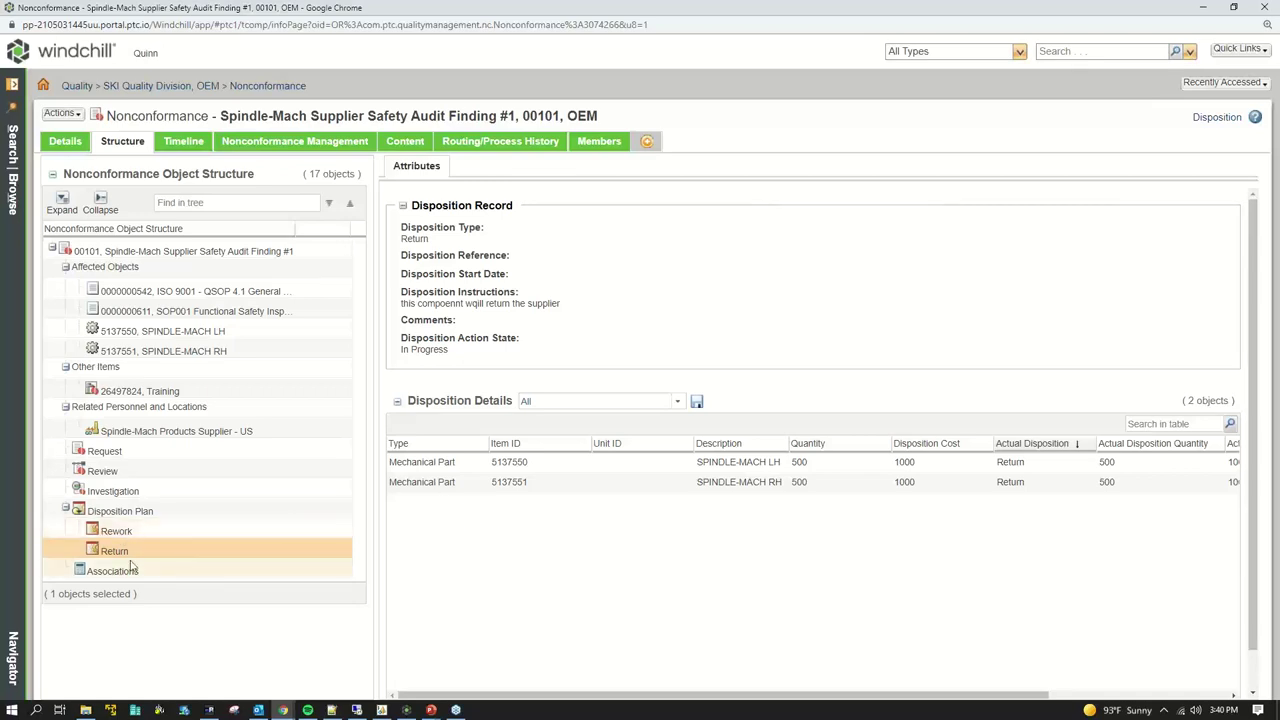
Examine the Return record's disposition details for SPINDLE-MACH LH and RH, including their quantities and actual disposition
click(786, 464)
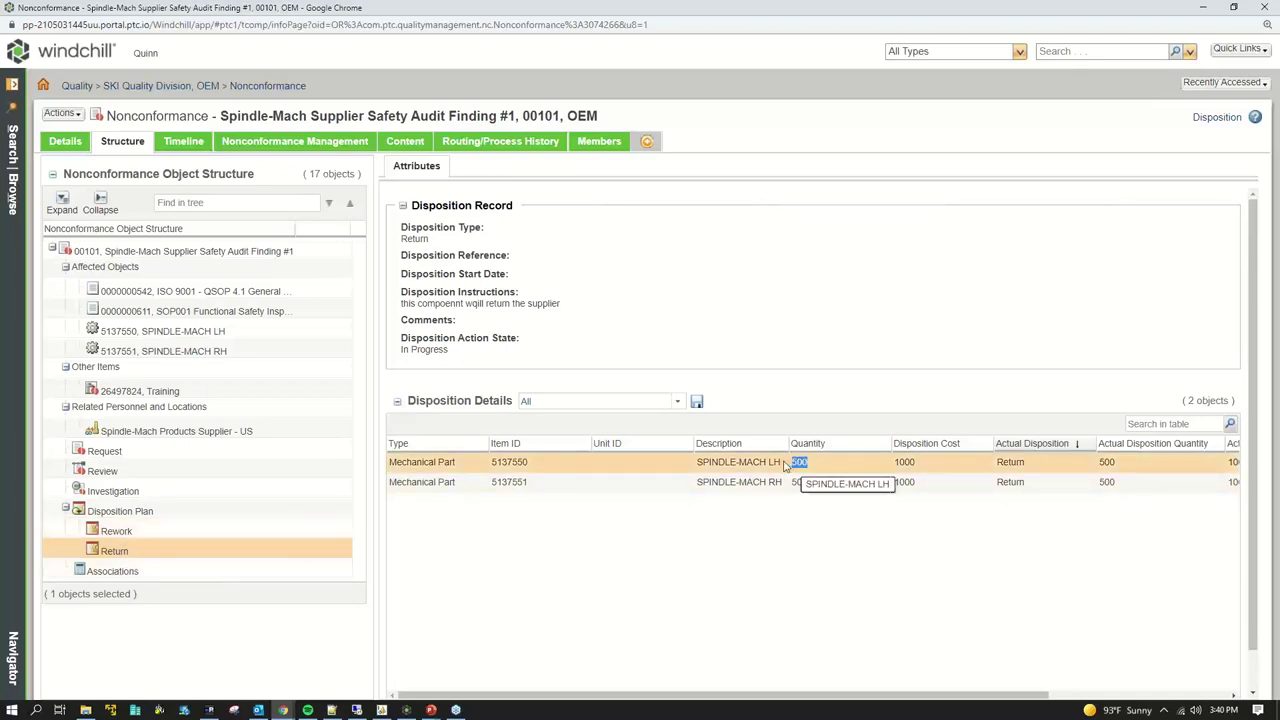
mouse_move(781, 465)
mouse_down()
mouse_move(700, 468)
mouse_move(724, 488)
mouse_move(770, 487)
mouse_up()
click(765, 484)
click(766, 484)
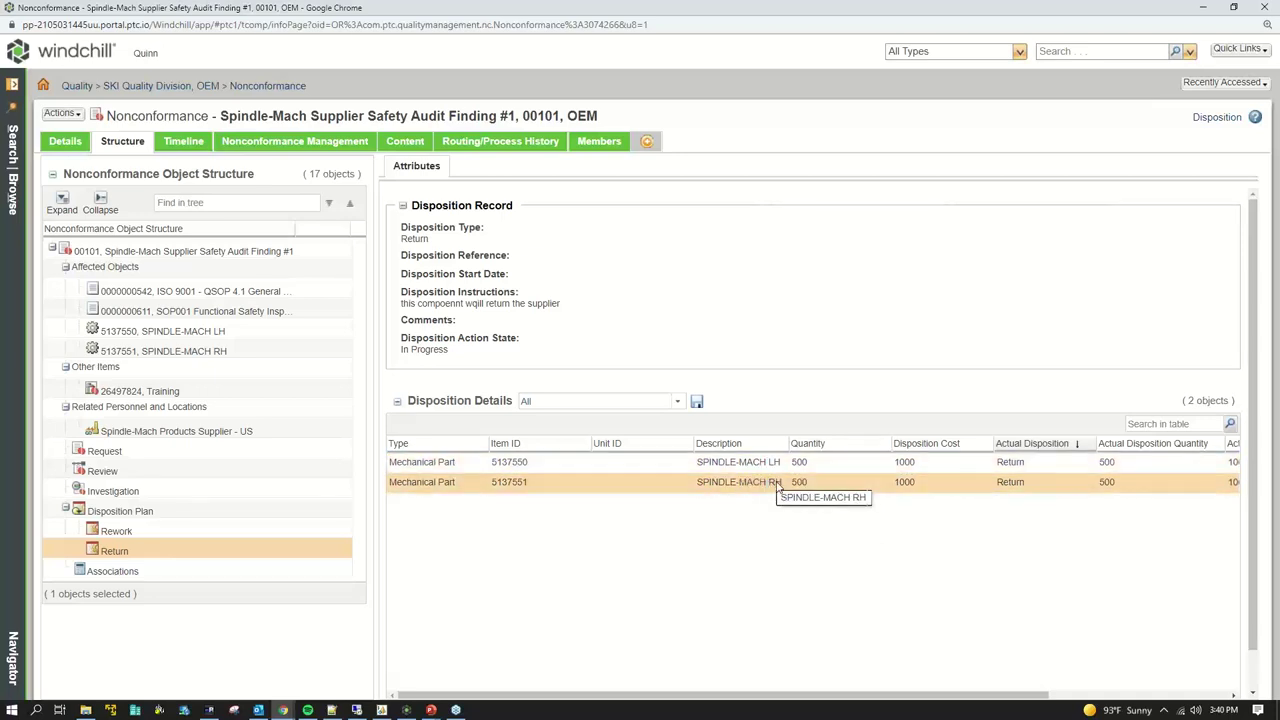
mouse_move(813, 471)
mouse_down()
mouse_move(847, 472)
mouse_move(797, 468)
mouse_up()
drag(1026, 464, 1000, 468)
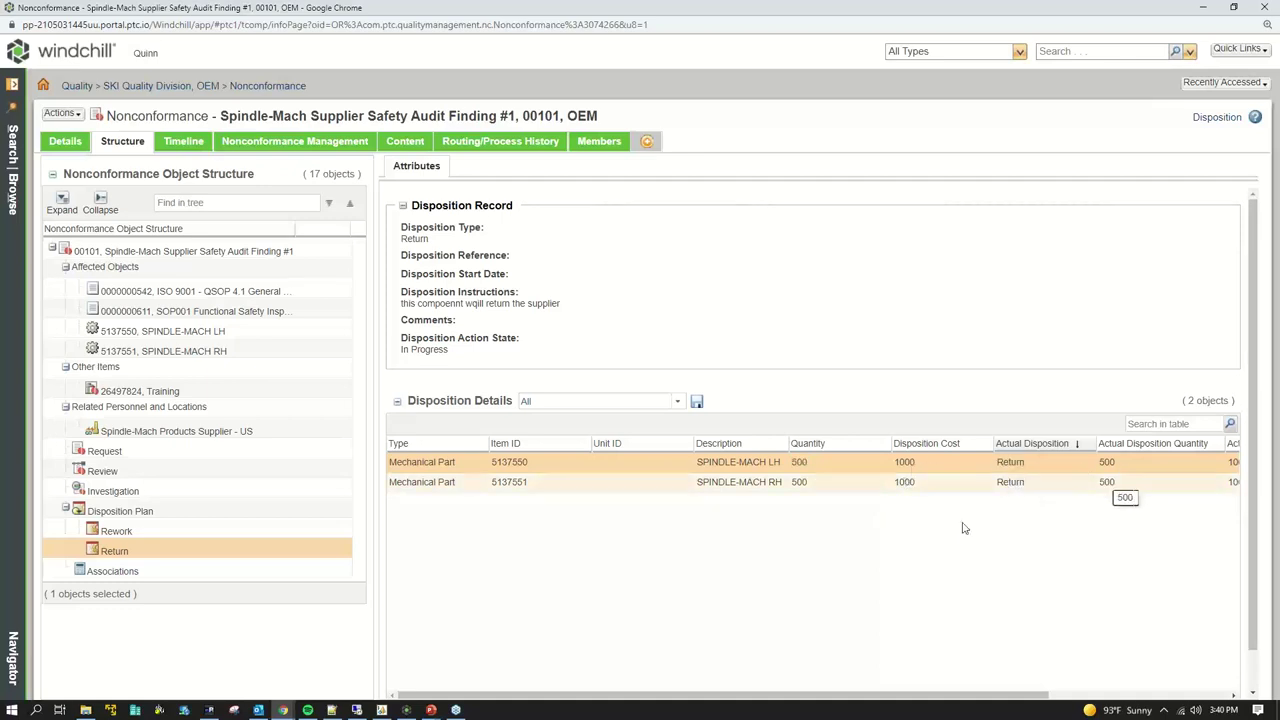
click(818, 488)
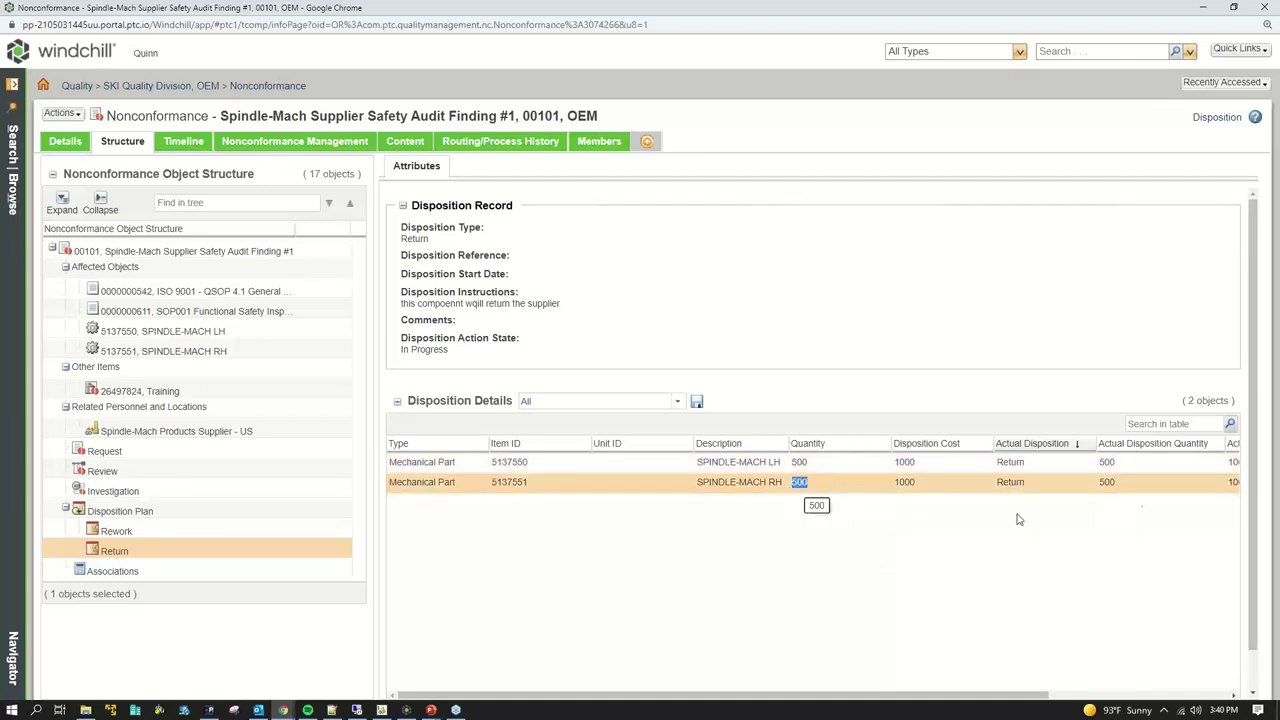
drag(997, 484, 1056, 490)
click(1102, 487)
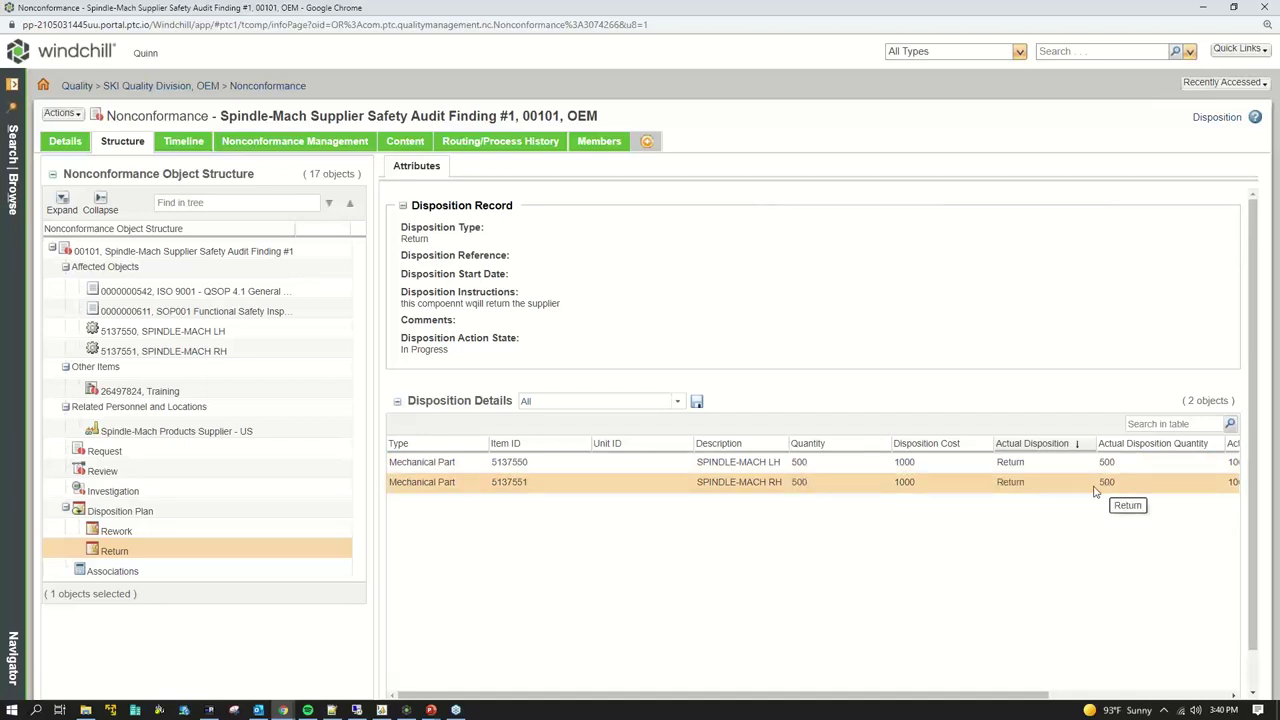
Examine the Rework disposition record and compare its Training entry with the Training item in the nonconformance structure
click(116, 533)
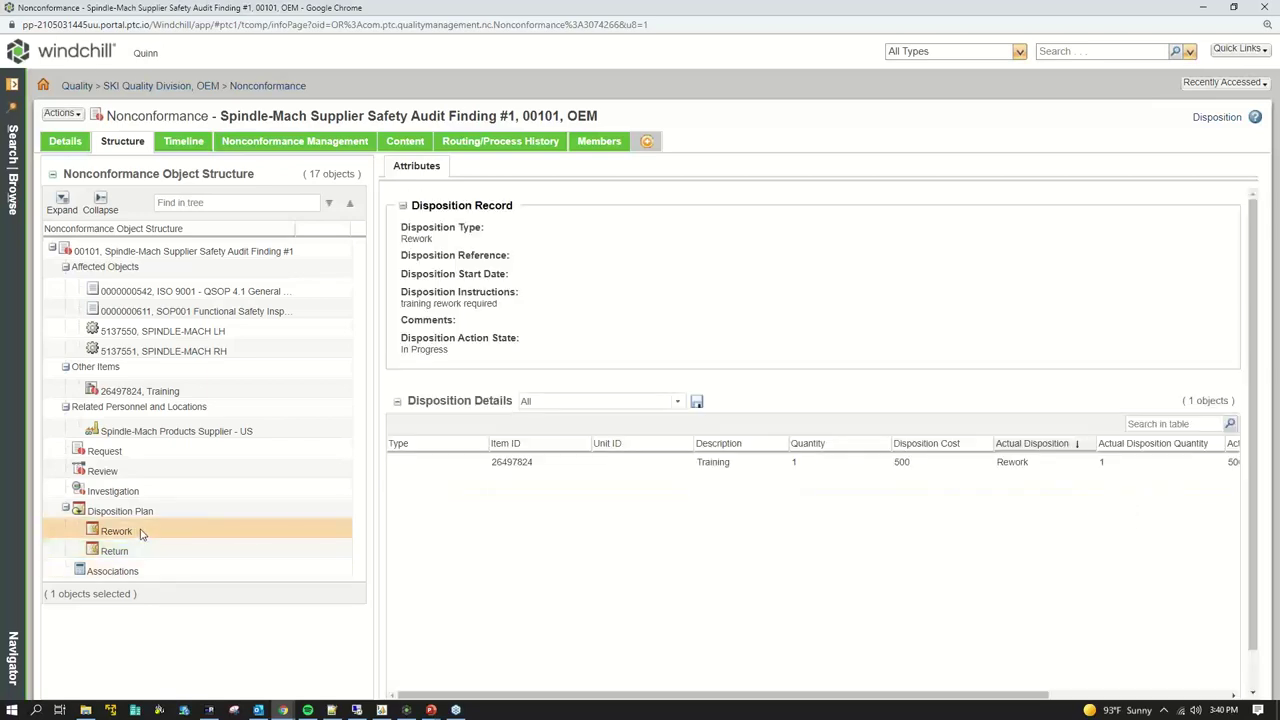
click(720, 465)
double_click(720, 465)
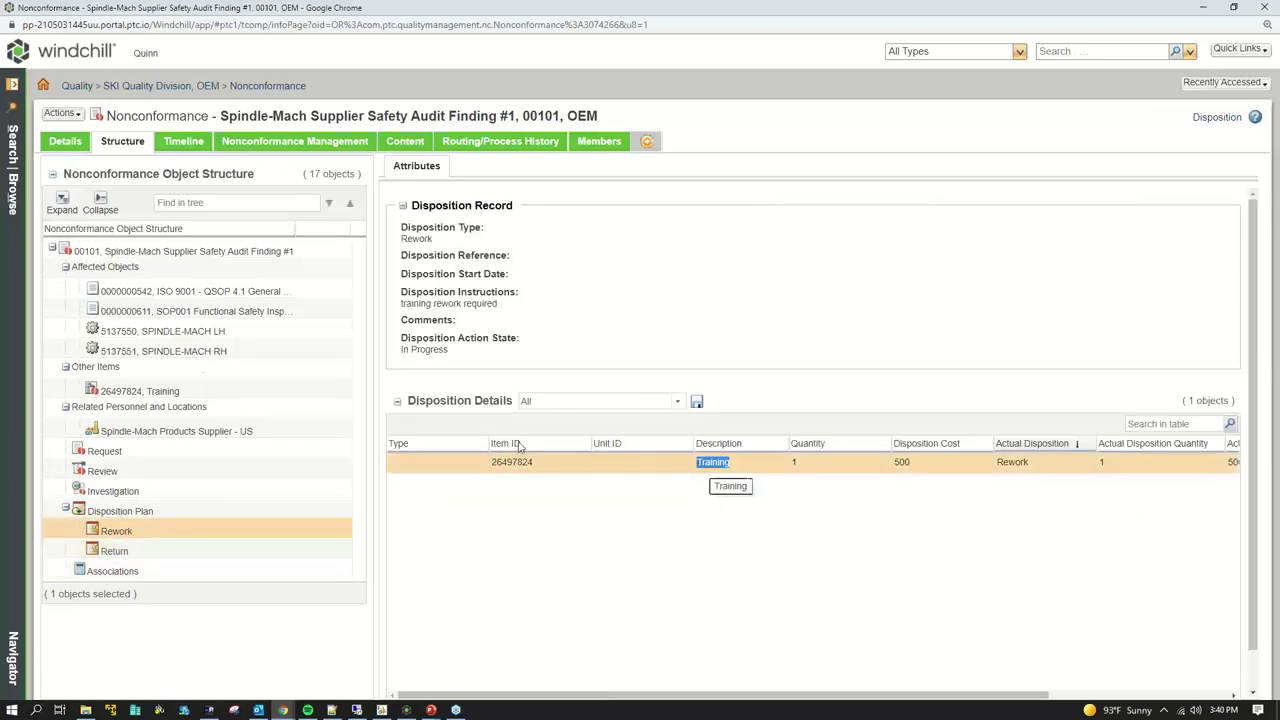
click(185, 392)
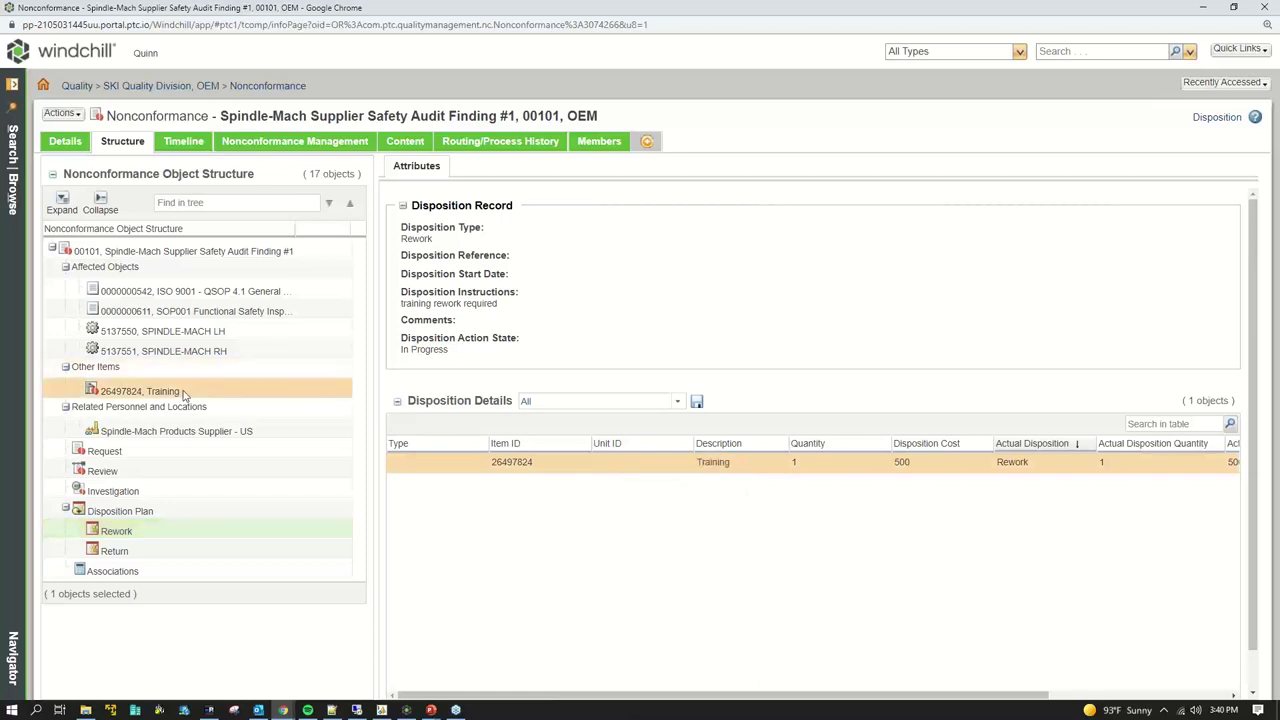
click(128, 533)
click(718, 466)
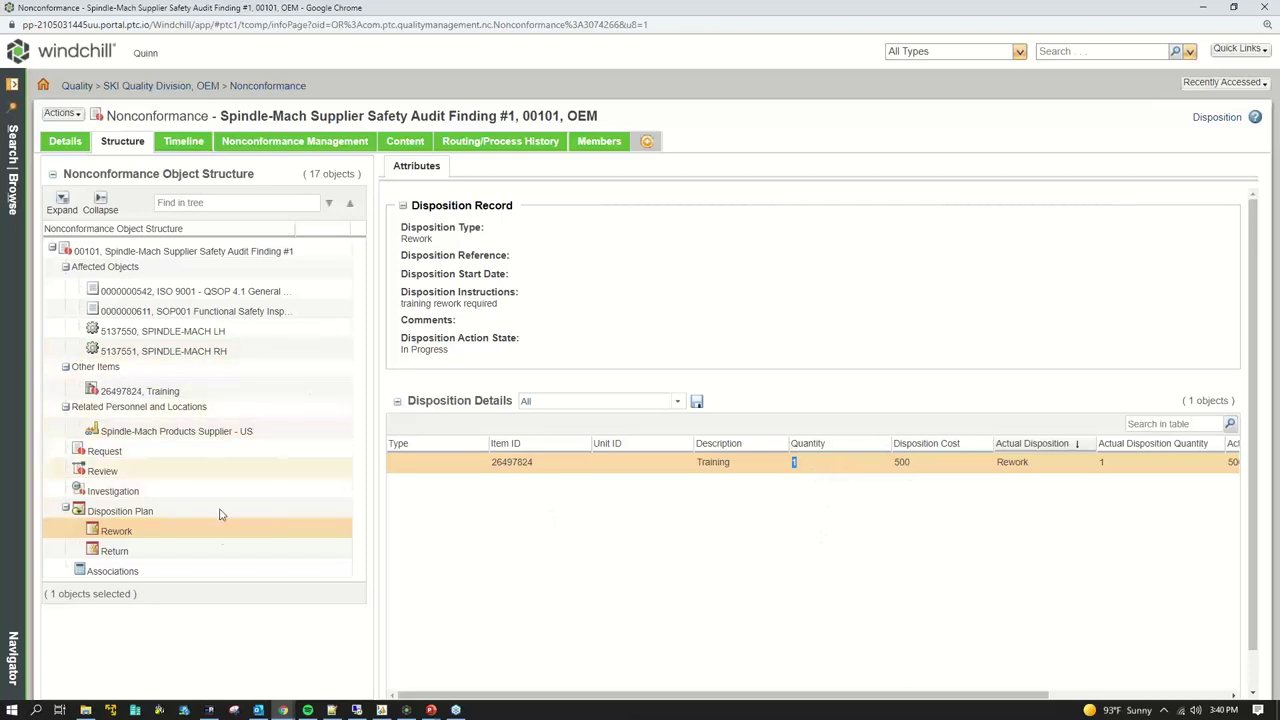
View the nonconformance's related tasks and open the first Rework NC Items task for NC-12-DA-1
click(273, 143)
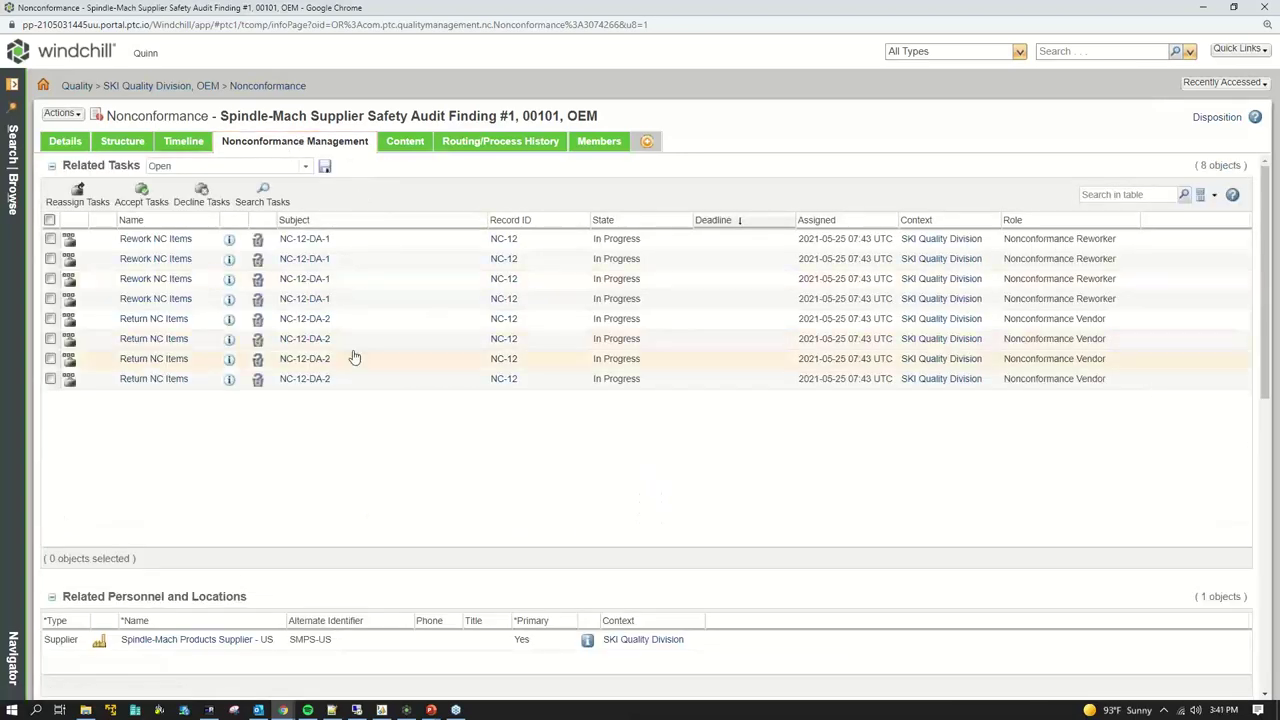
triple_click(195, 238)
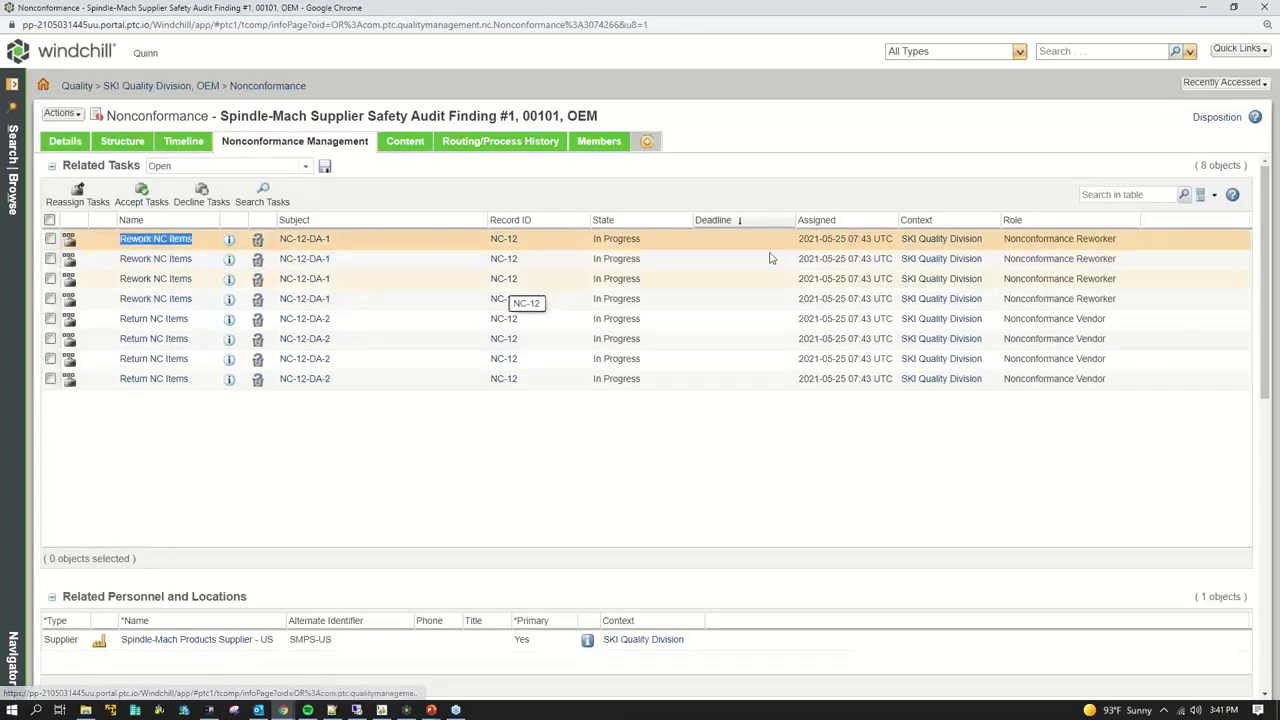
click(160, 239)
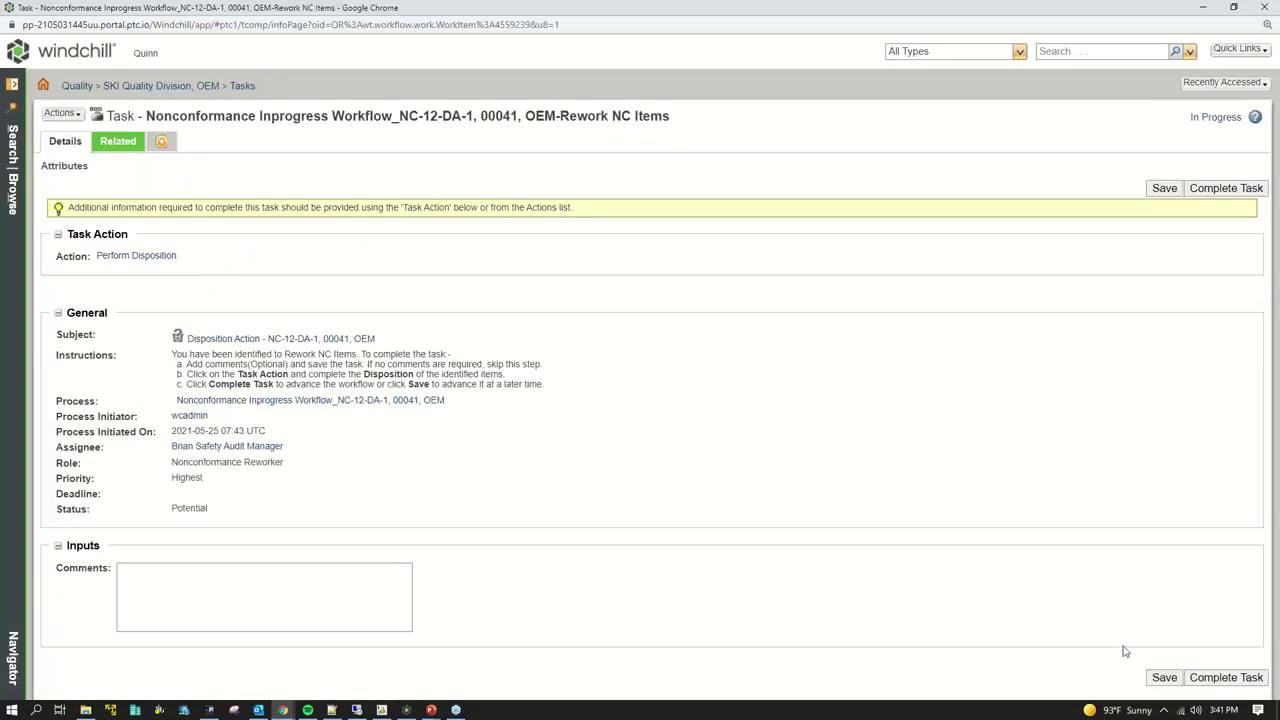
Review NC-12's lifecycle progress from the rework task, including its Disposition and Closed stages
click(1215, 117)
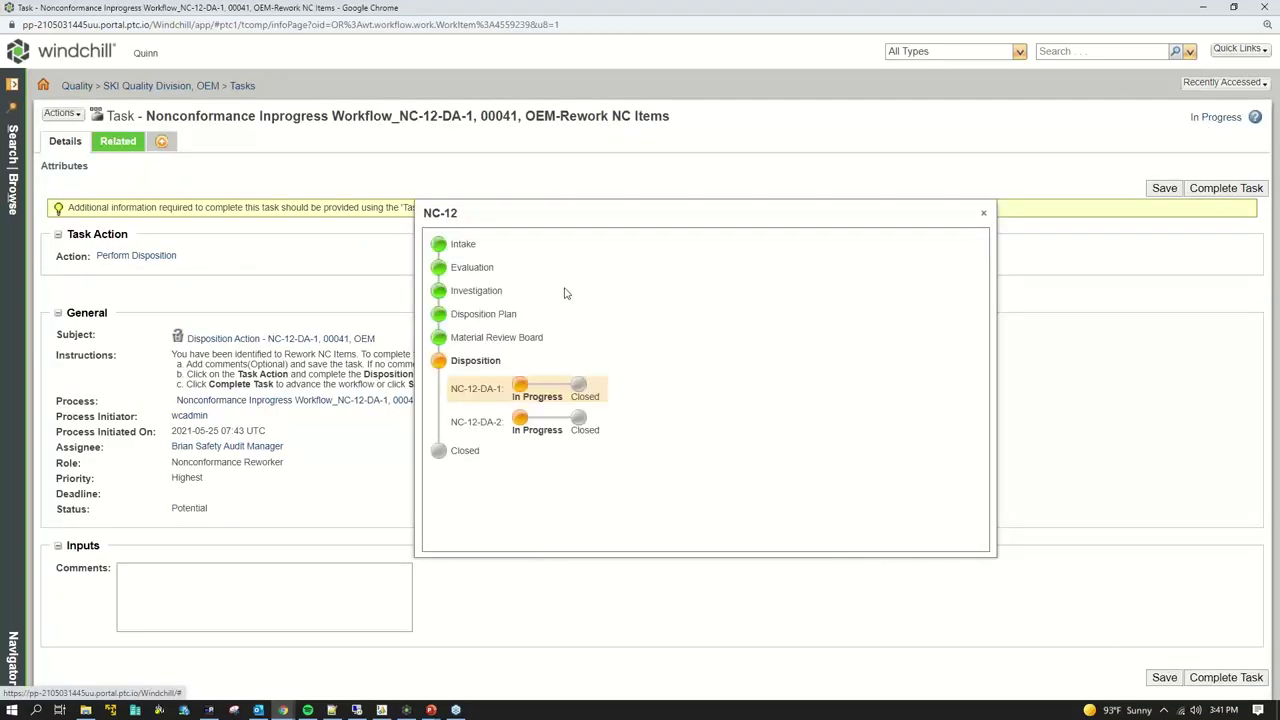
double_click(455, 360)
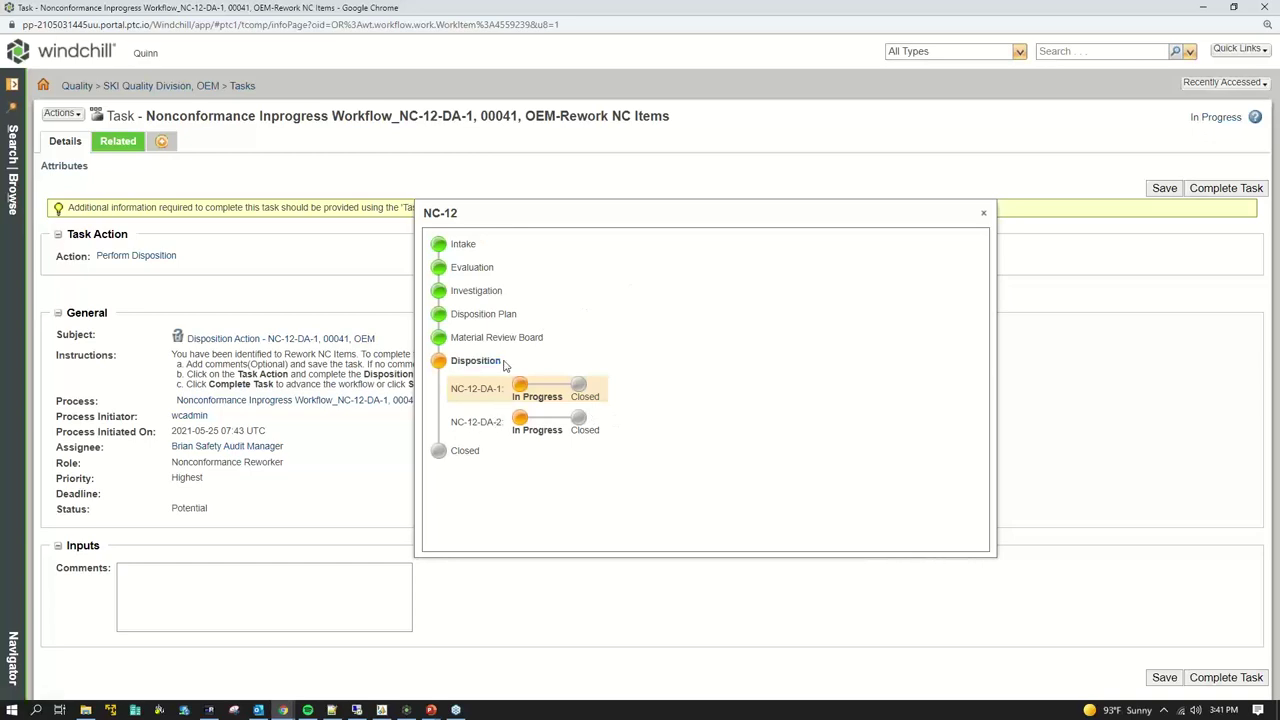
double_click(466, 451)
click(984, 213)
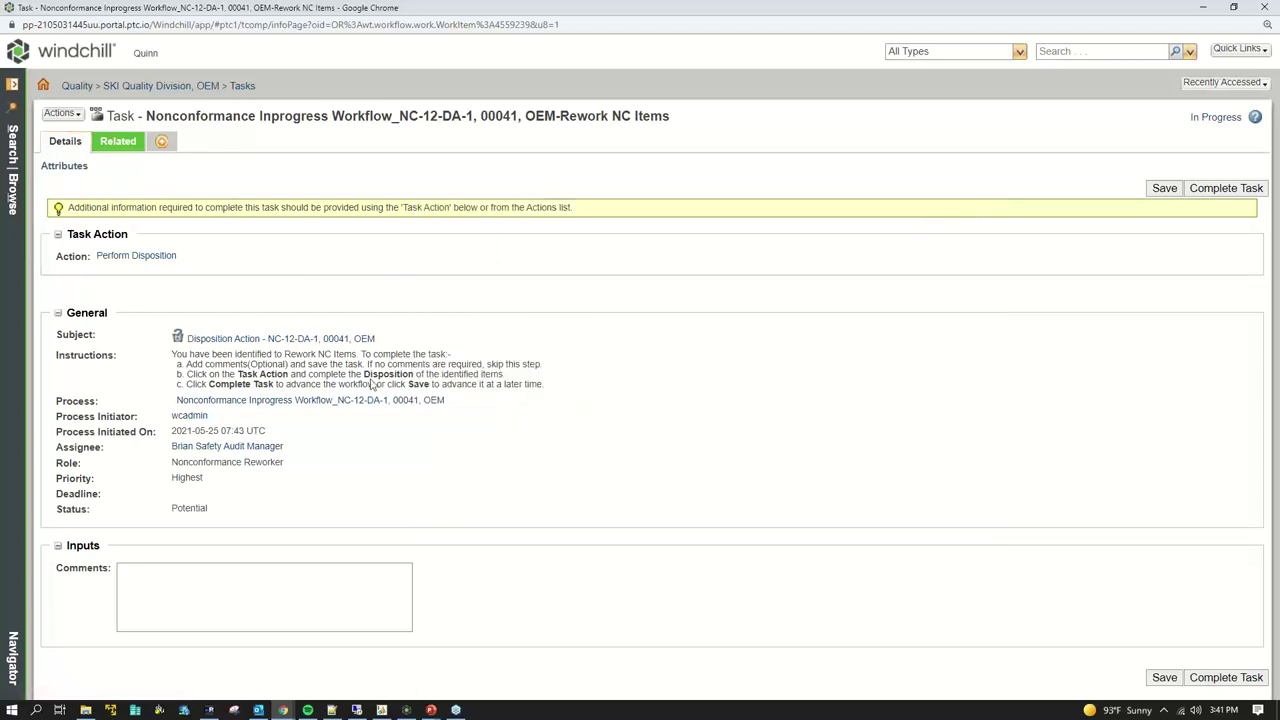
click(1230, 115)
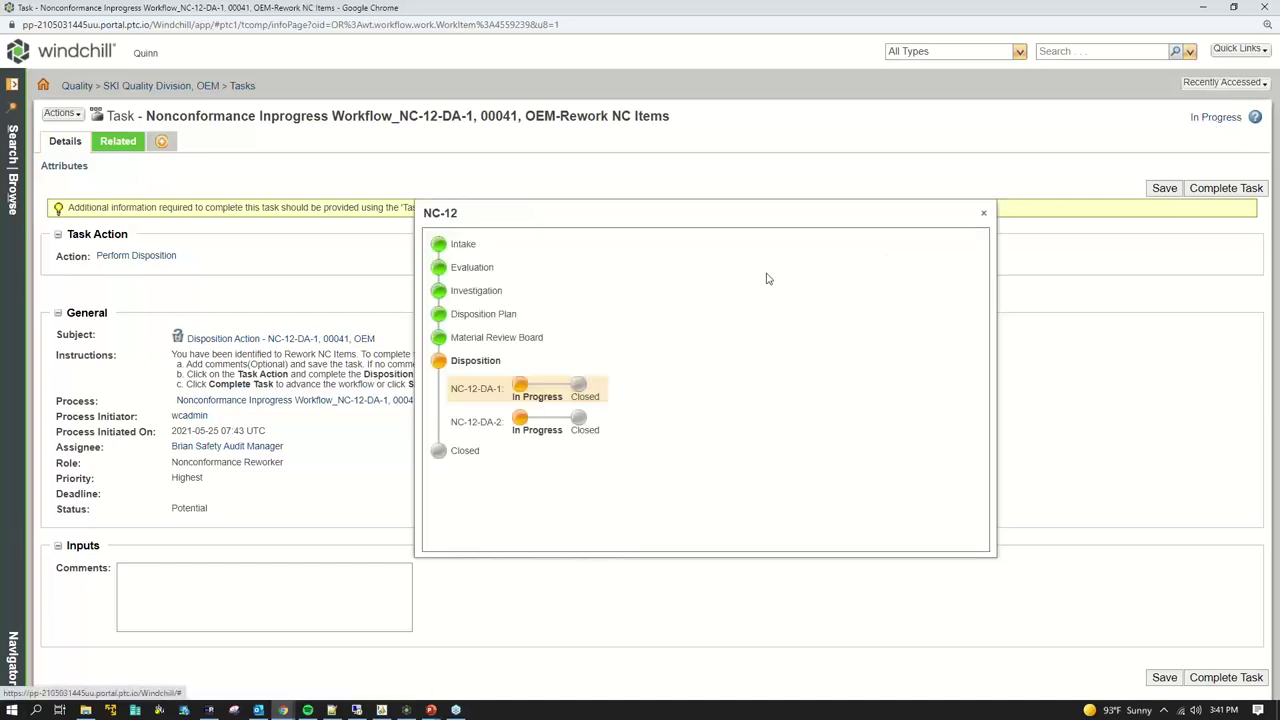
click(984, 213)
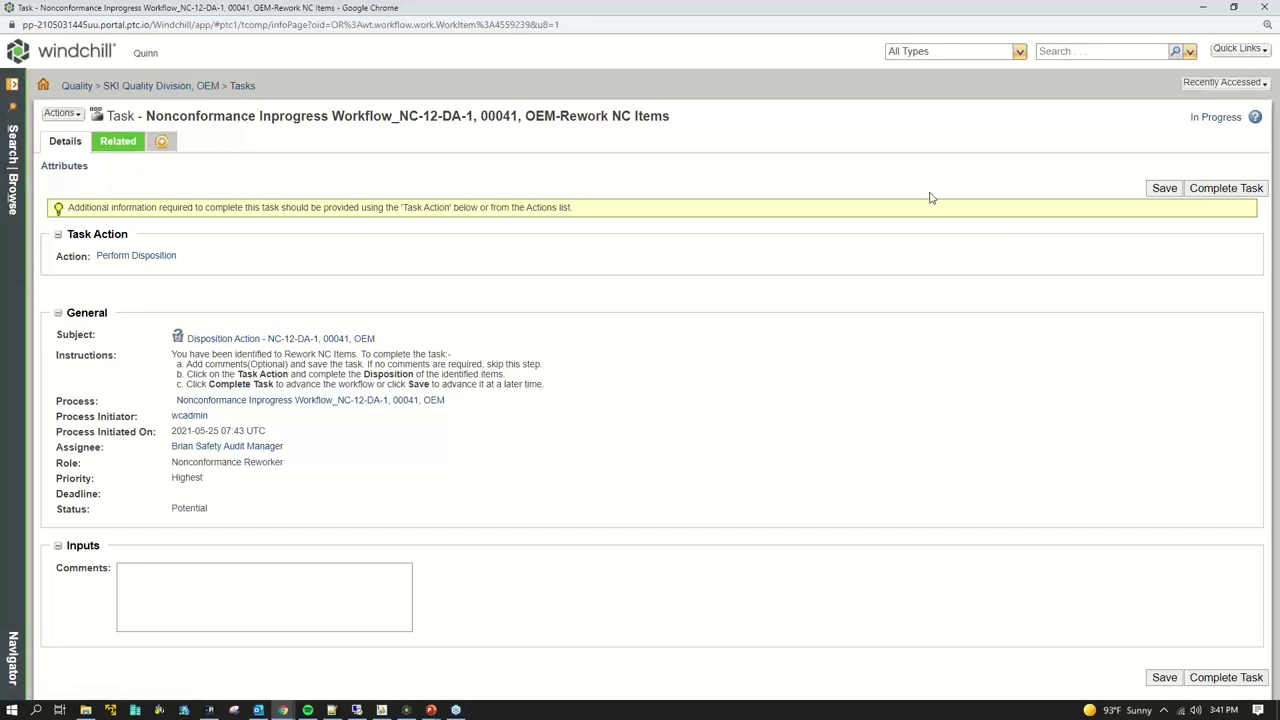
Open complaint C-18 from the complaint report and go from it back to the Spindle-Mach Supplier Safety Audit Finding #1 nonconformance
click(1262, 8)
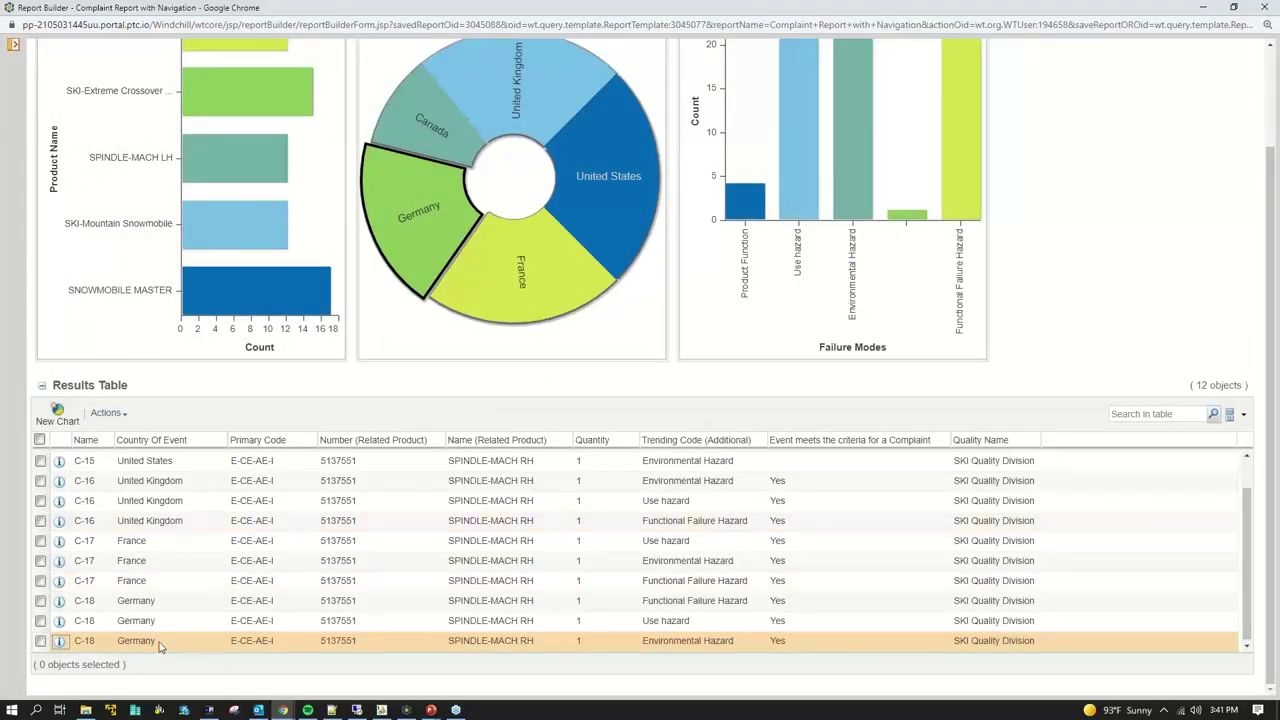
click(59, 641)
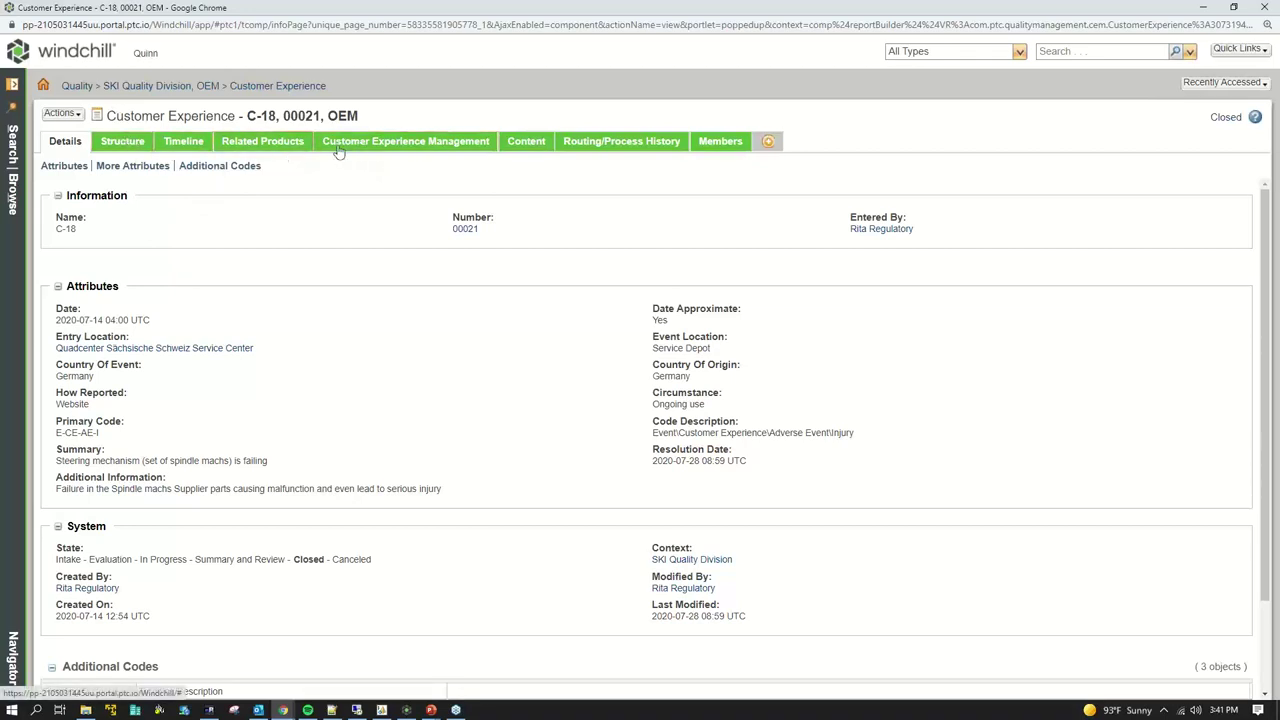
click(380, 143)
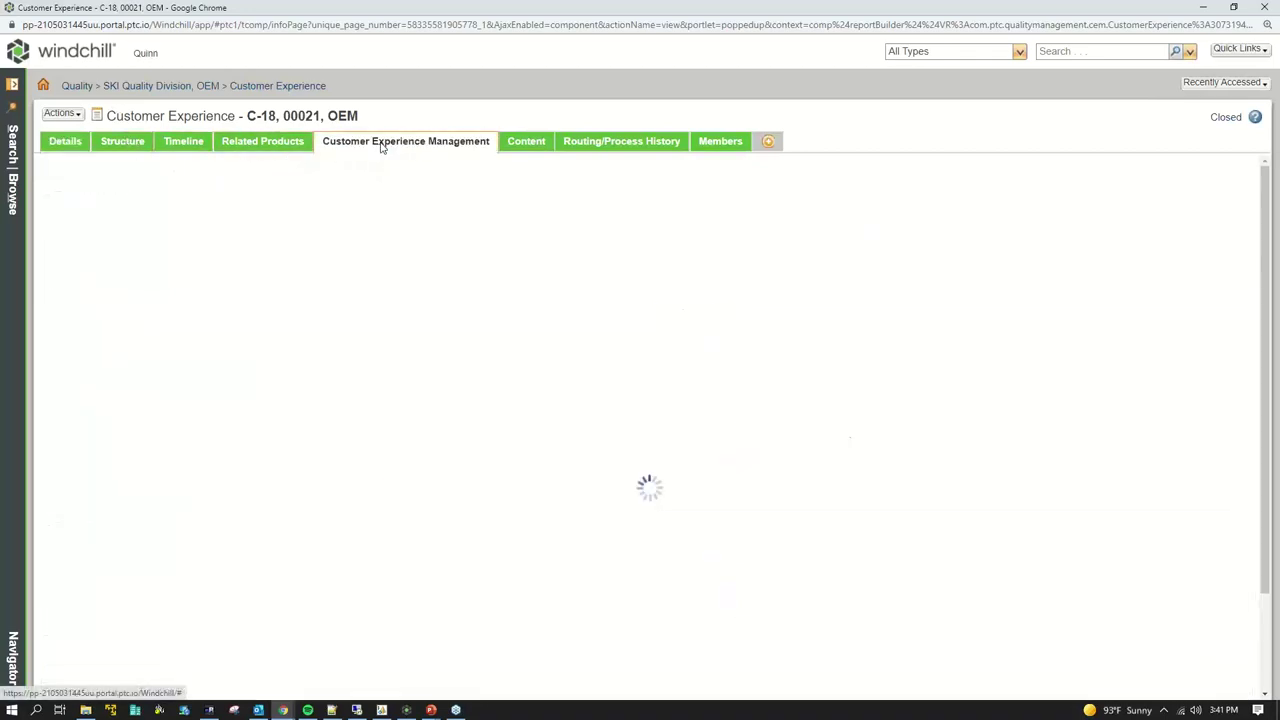
click(66, 142)
click(22, 208)
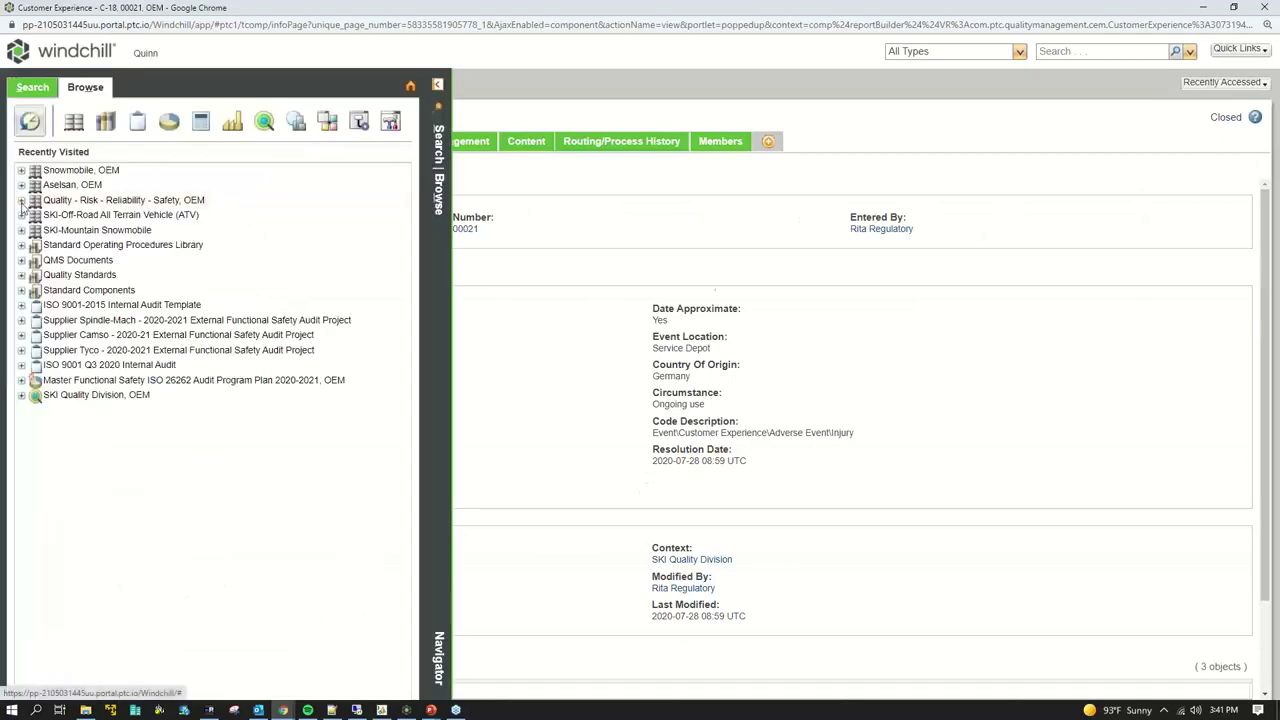
click(1222, 83)
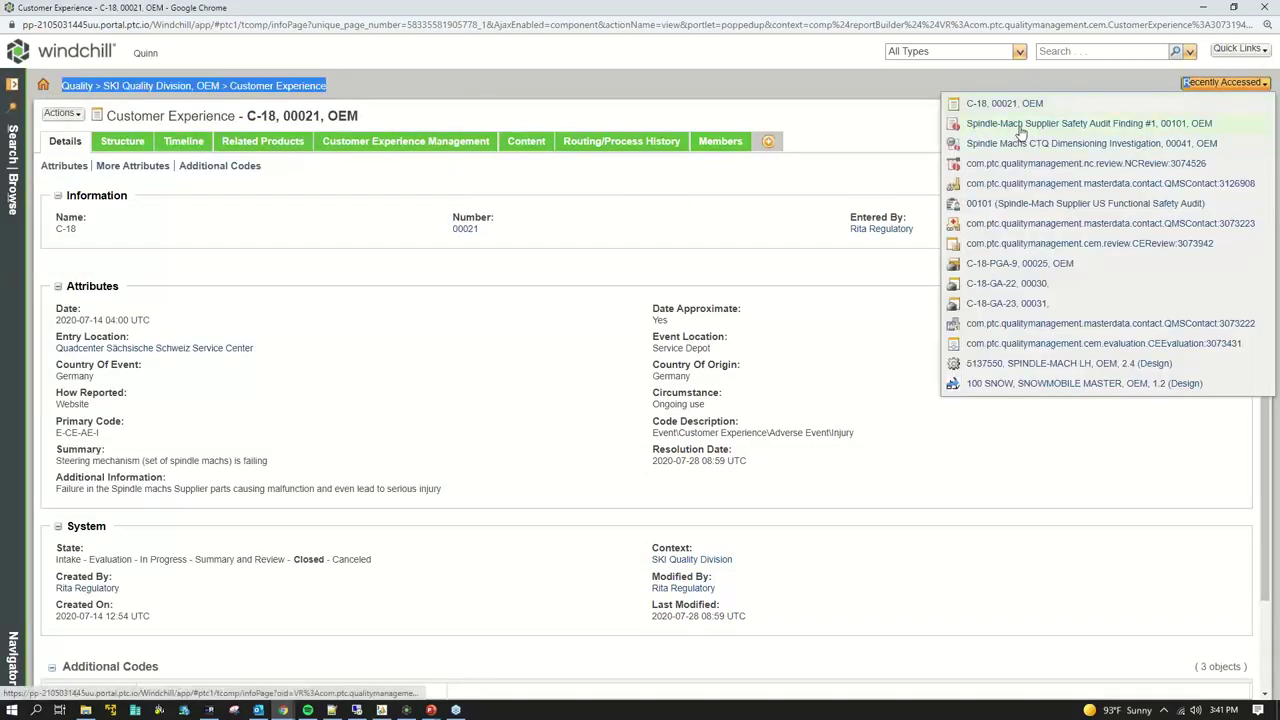
click(1018, 124)
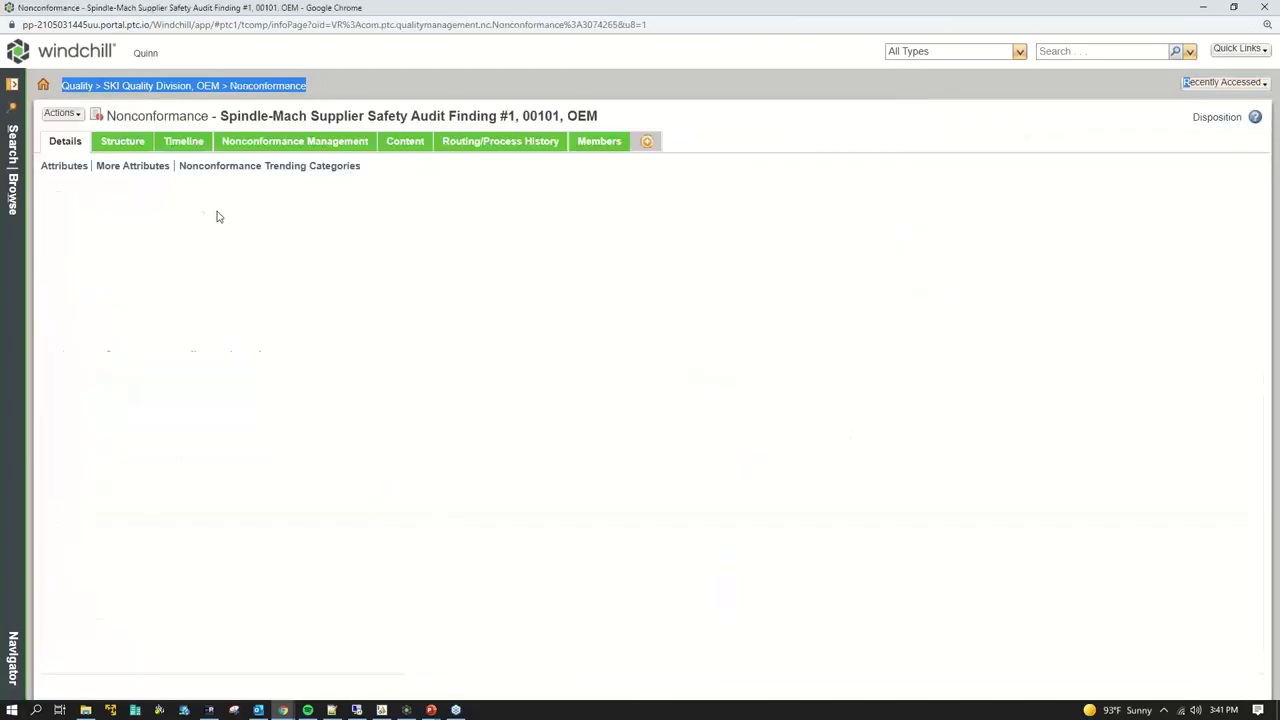
Examine the reference objects in the nonconformance's Associations, including the linked complaints
click(124, 143)
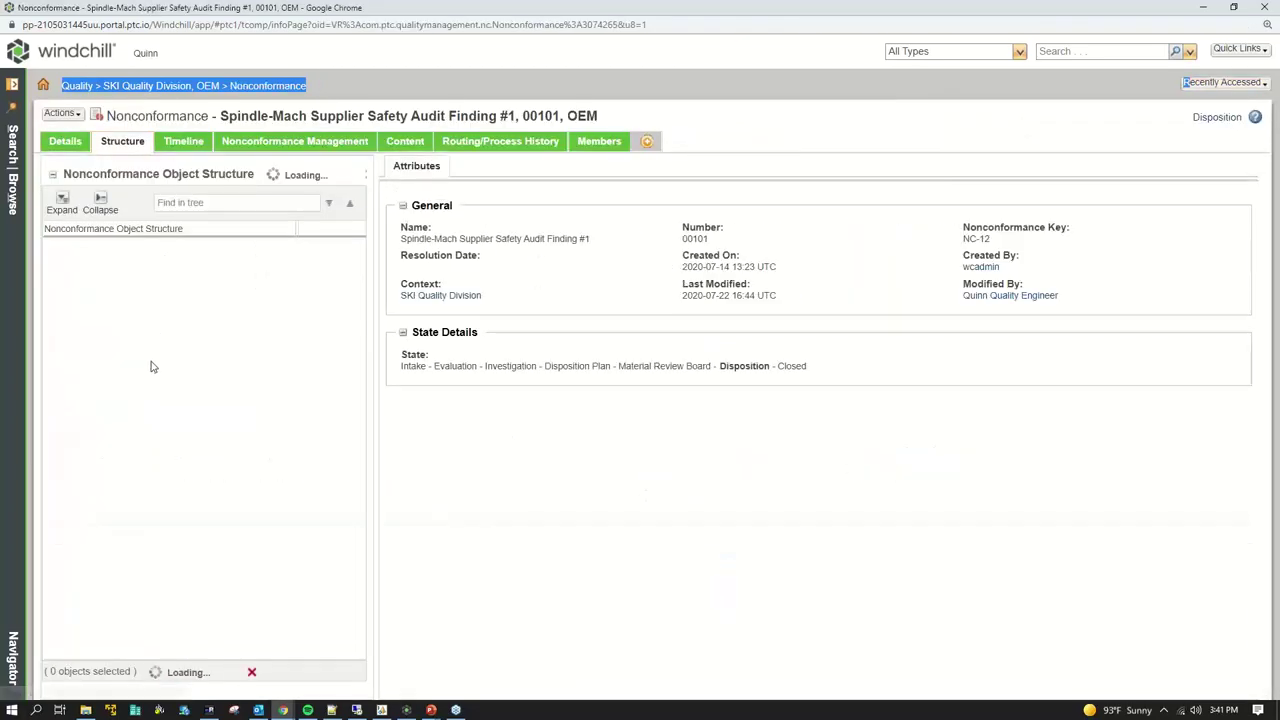
click(100, 512)
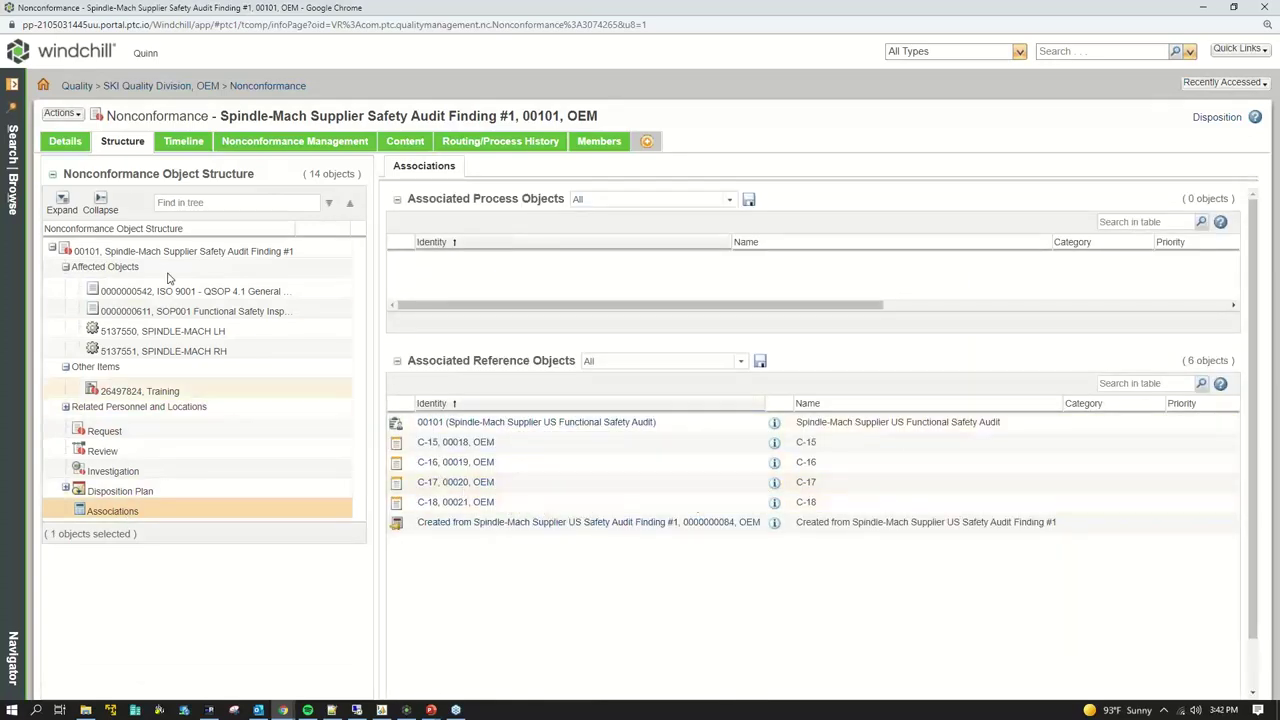
drag(500, 505, 520, 462)
click(525, 465)
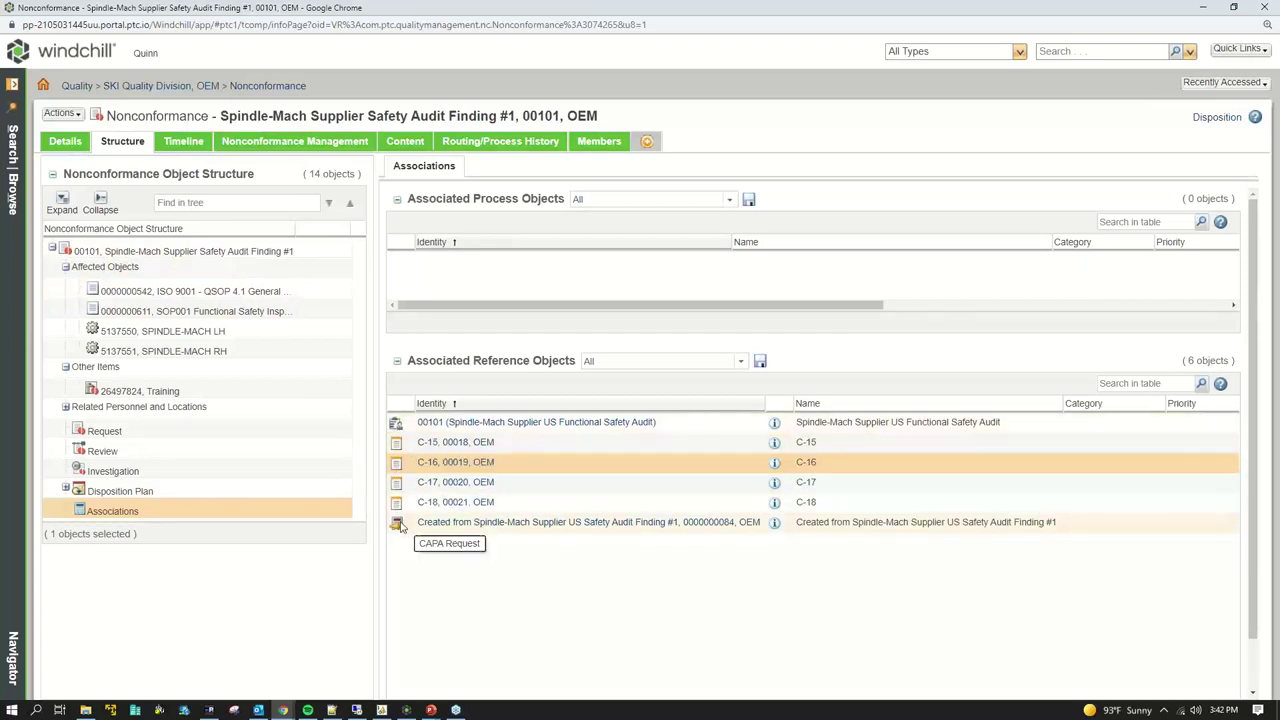
Open the associated CAPA request created from Spindle-Mach Supplier US Safety Audit Finding #1 and review its lifecycle stages
click(440, 527)
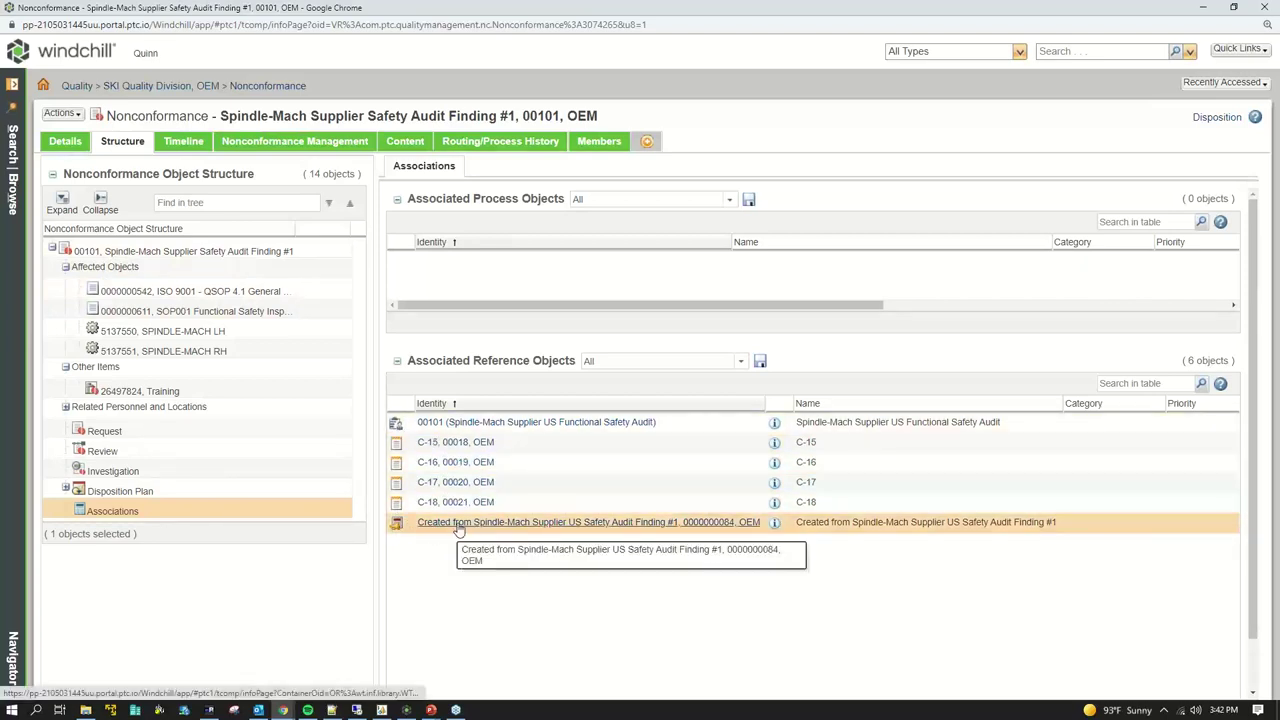
click(458, 524)
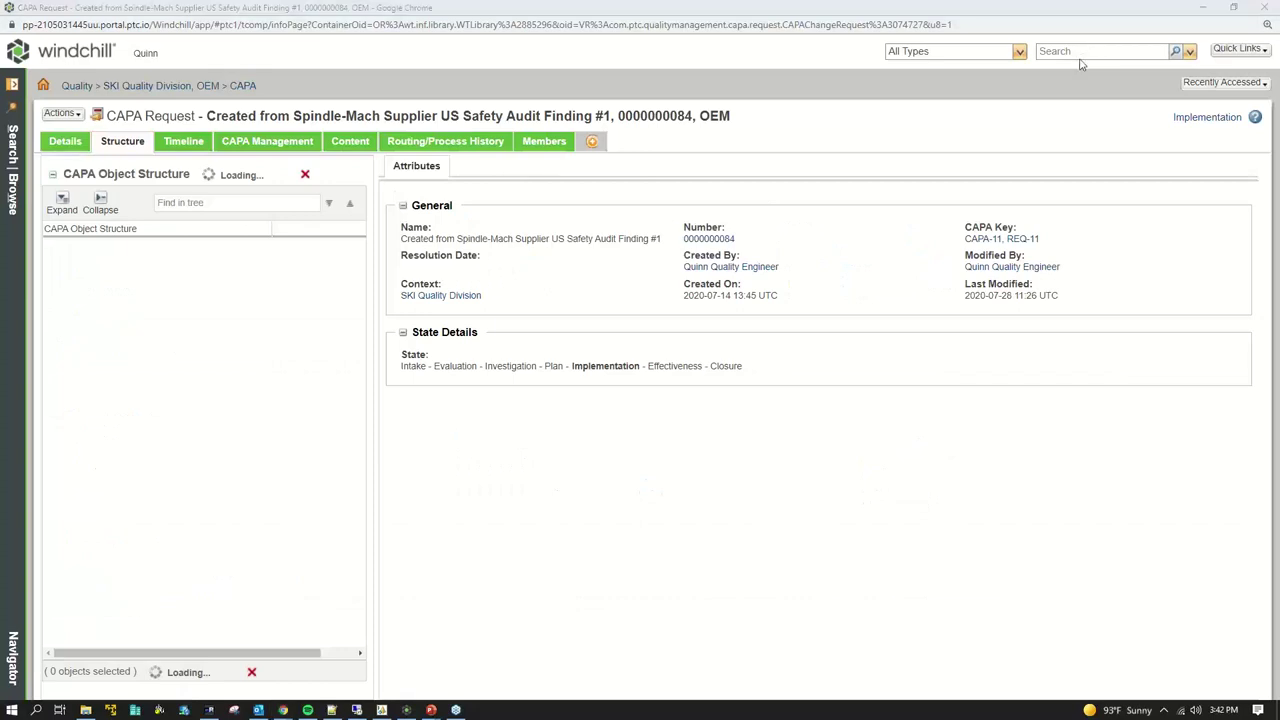
click(1207, 117)
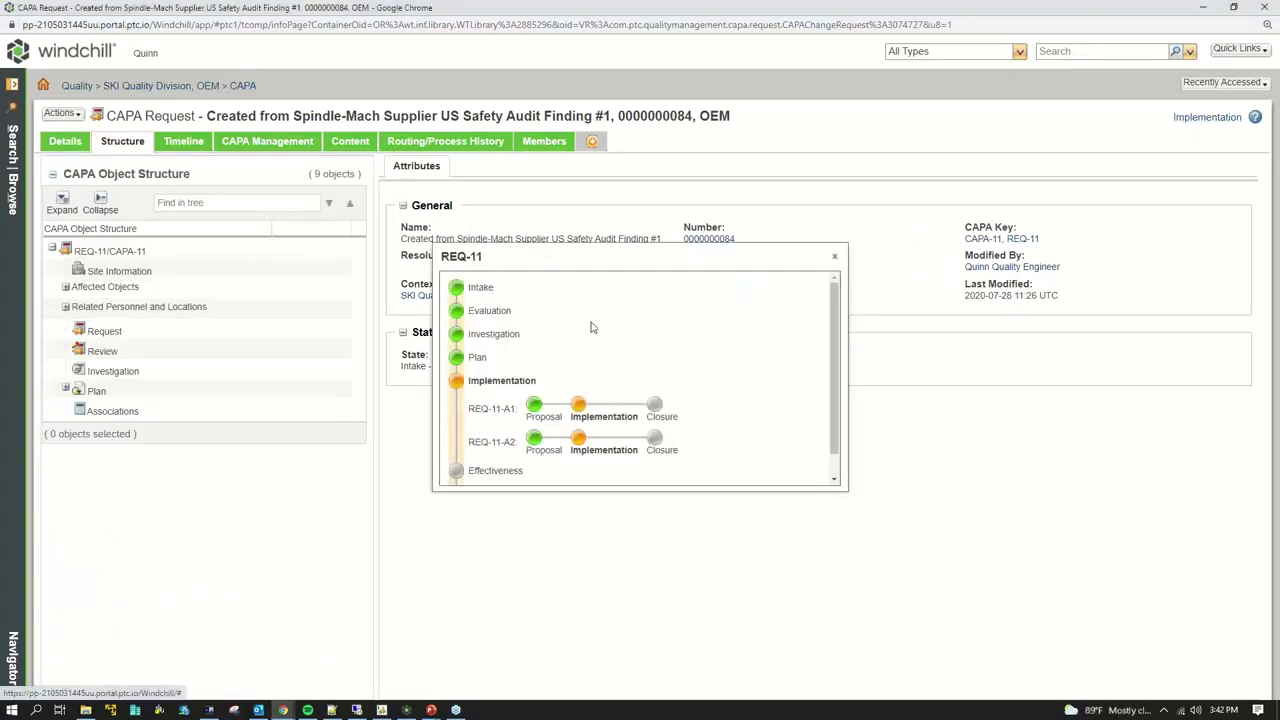
drag(479, 311, 540, 393)
scroll(530, 393, down, 1)
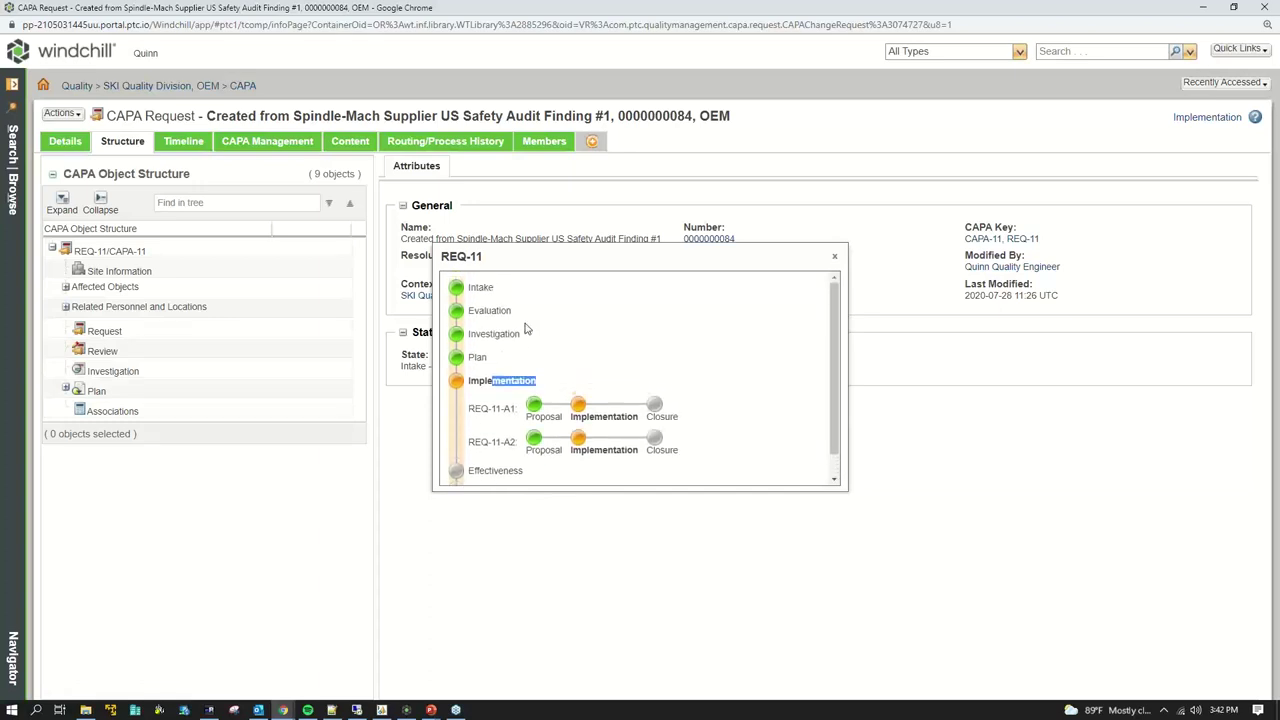
click(834, 256)
View the CAPA's Site Information and its affected objects, including the ISO 9001 - QSOP 4.1 General Requirements document
click(140, 268)
double_click(130, 271)
click(125, 287)
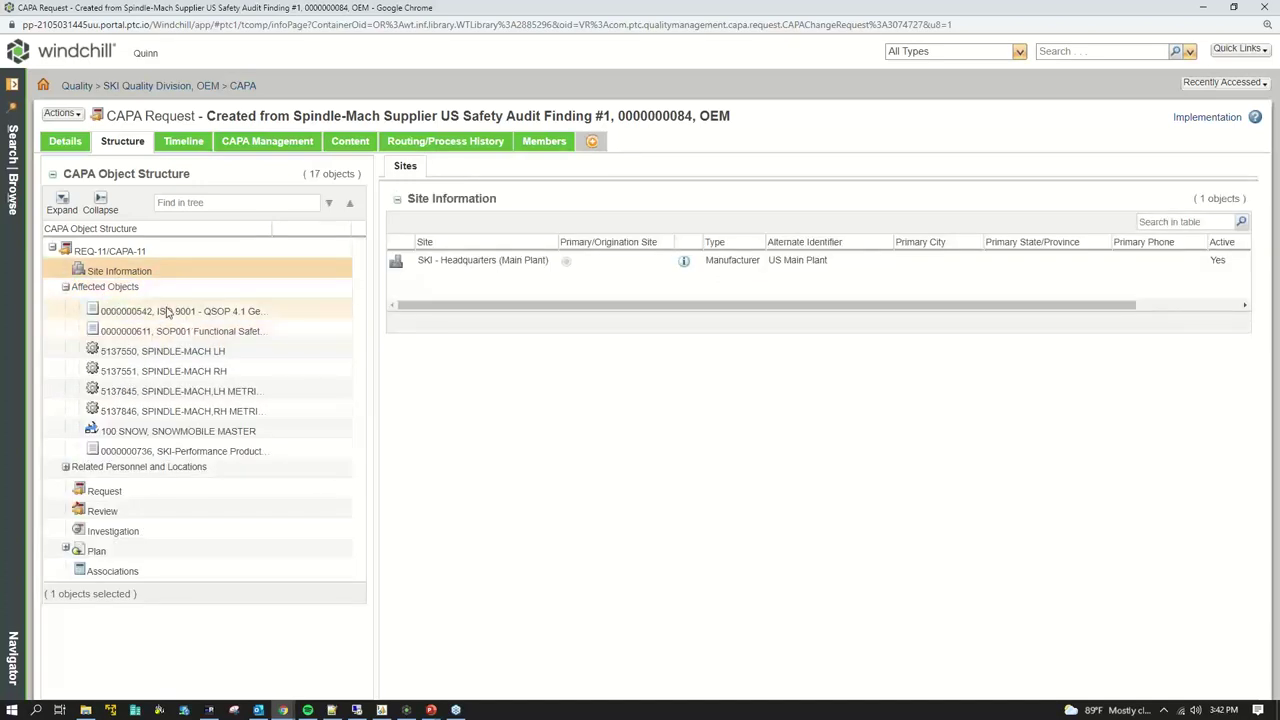
click(167, 313)
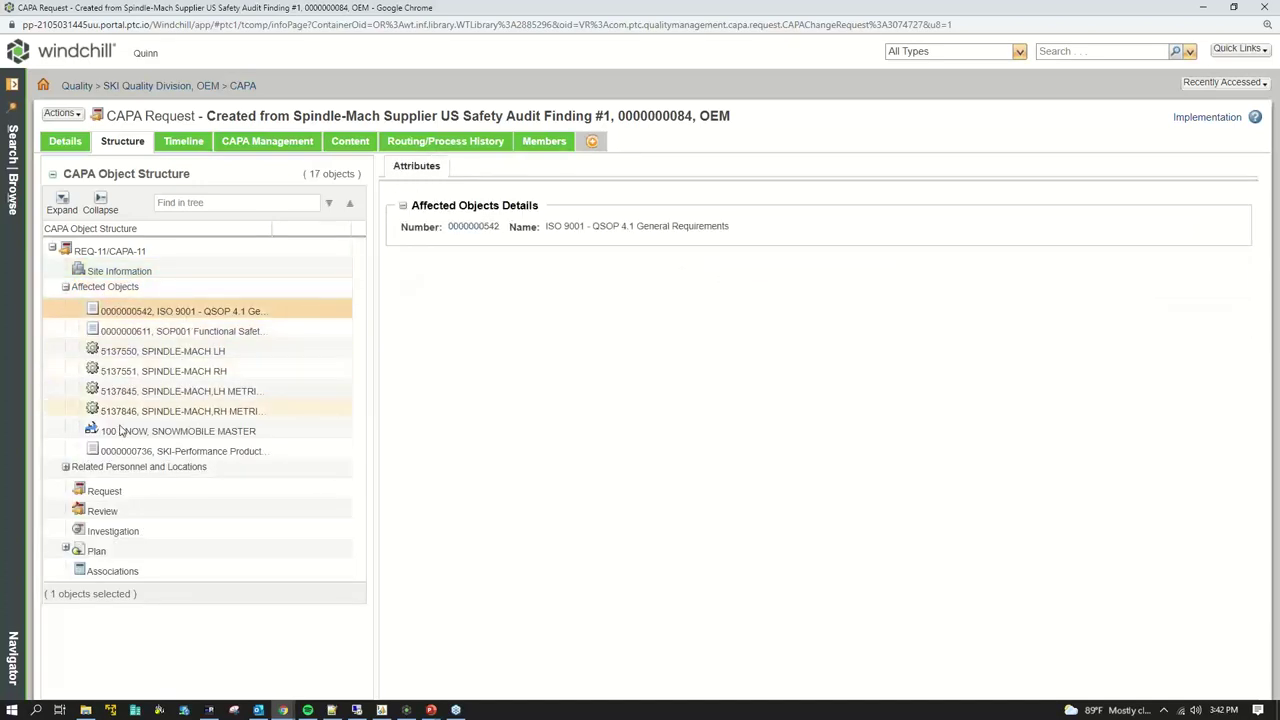
View the CAPA's related personnel and locations, and open its Request attributes and details
click(67, 469)
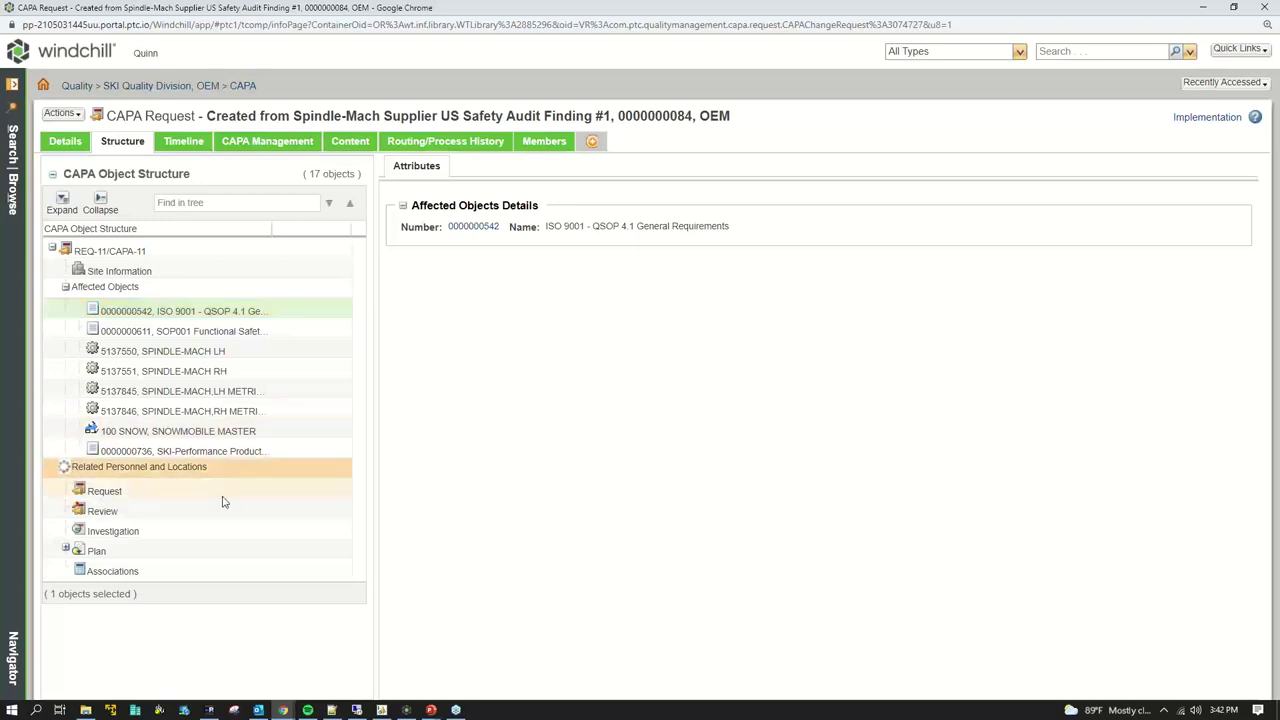
click(180, 491)
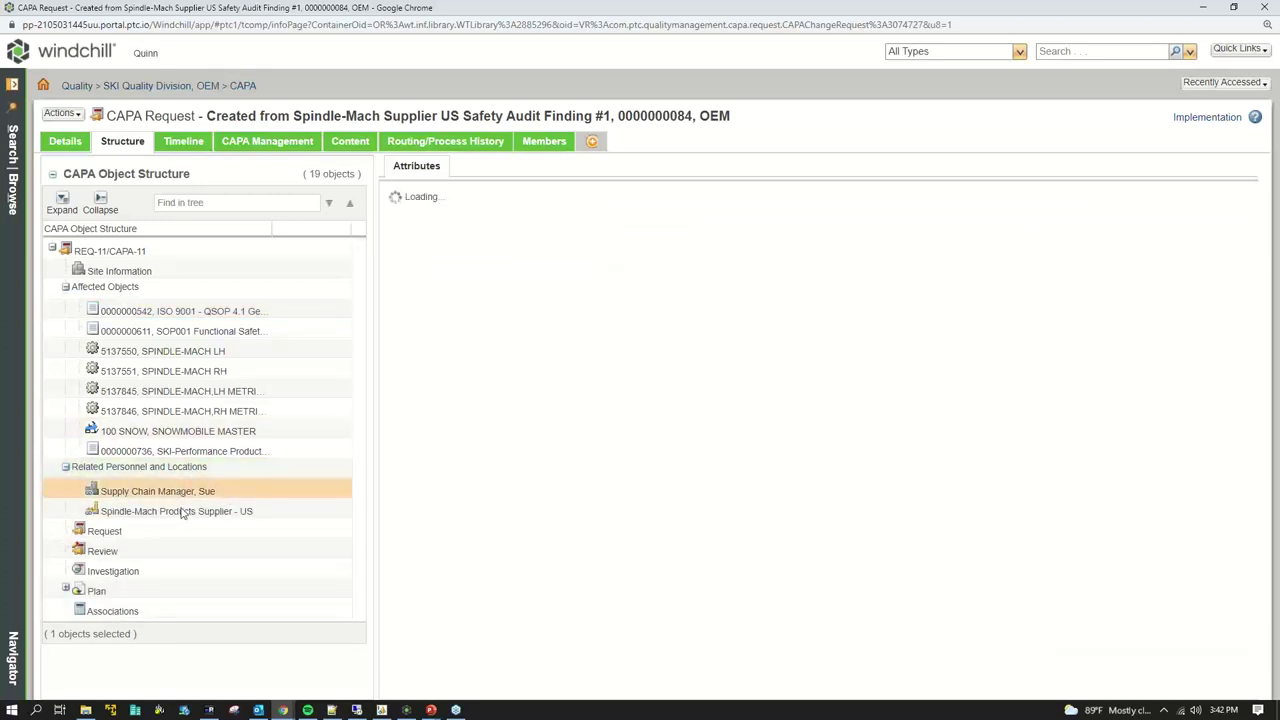
click(110, 531)
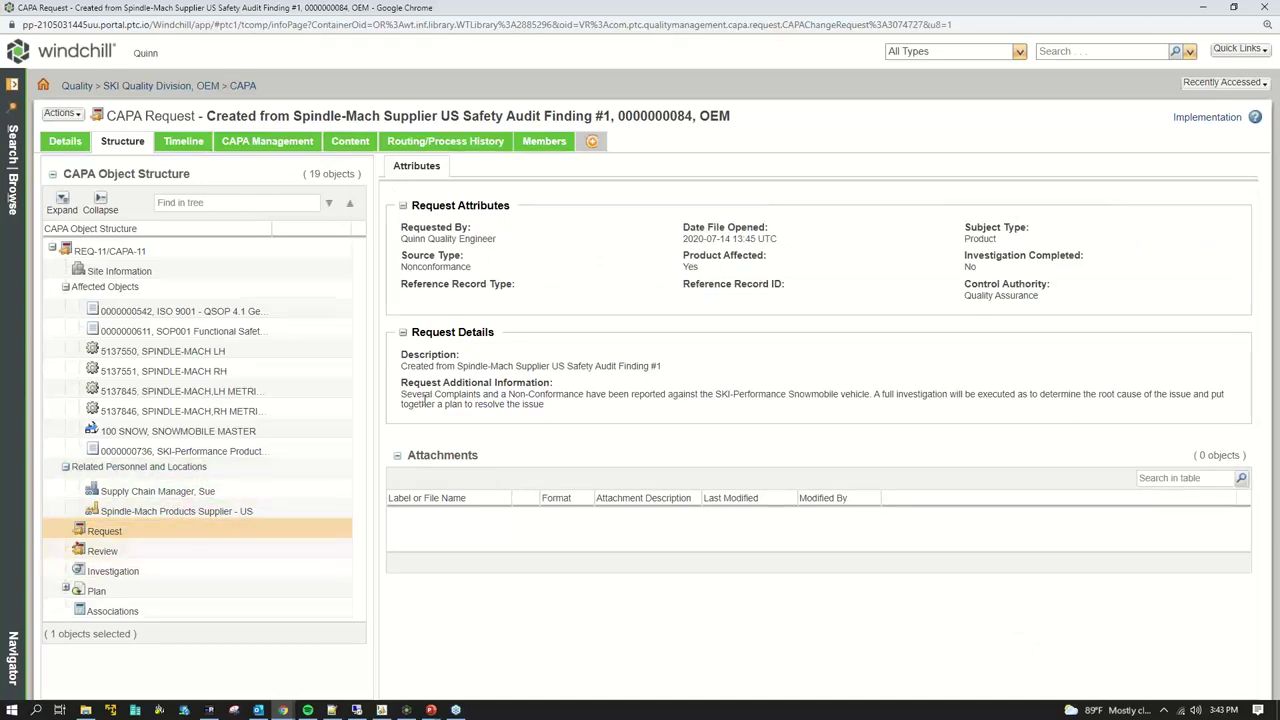
Read the CAPA request's additional information on the complaints, the nonconformance and the planned investigation
drag(402, 395, 482, 396)
drag(625, 394, 708, 394)
click(779, 399)
drag(835, 390, 612, 396)
click(843, 433)
drag(875, 395, 946, 396)
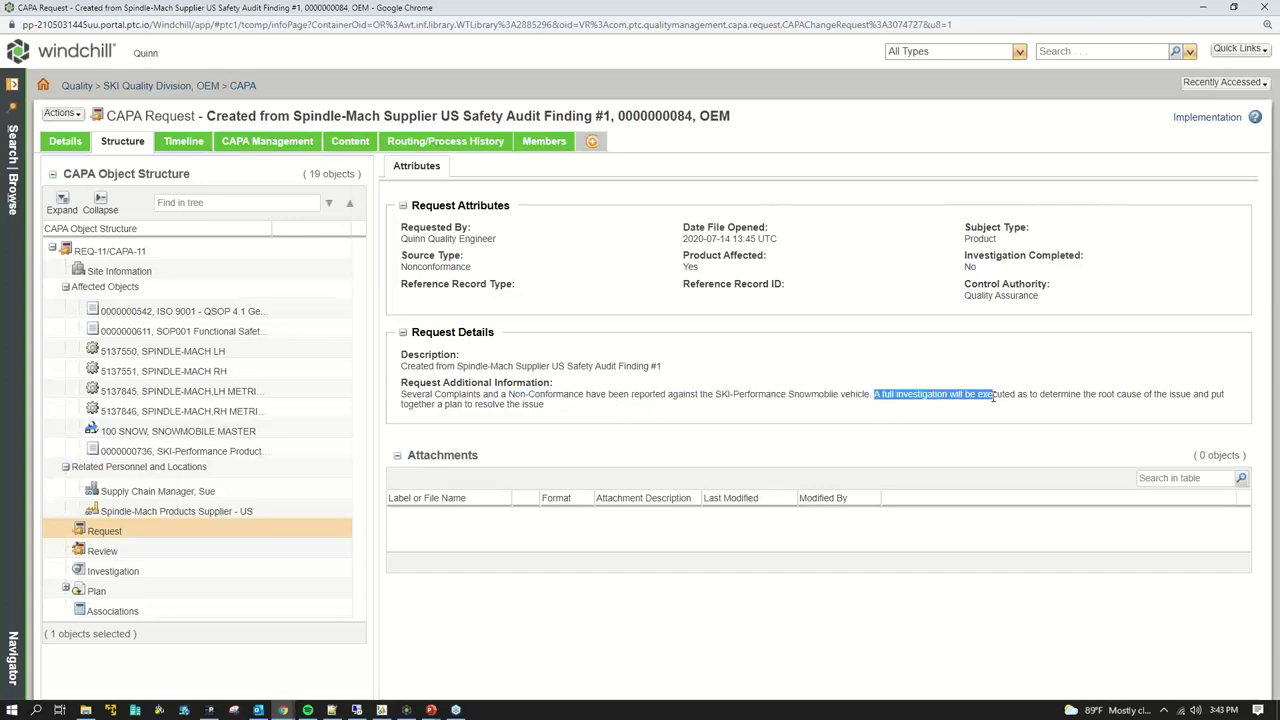
click(921, 394)
drag(1099, 395, 1168, 397)
click(428, 410)
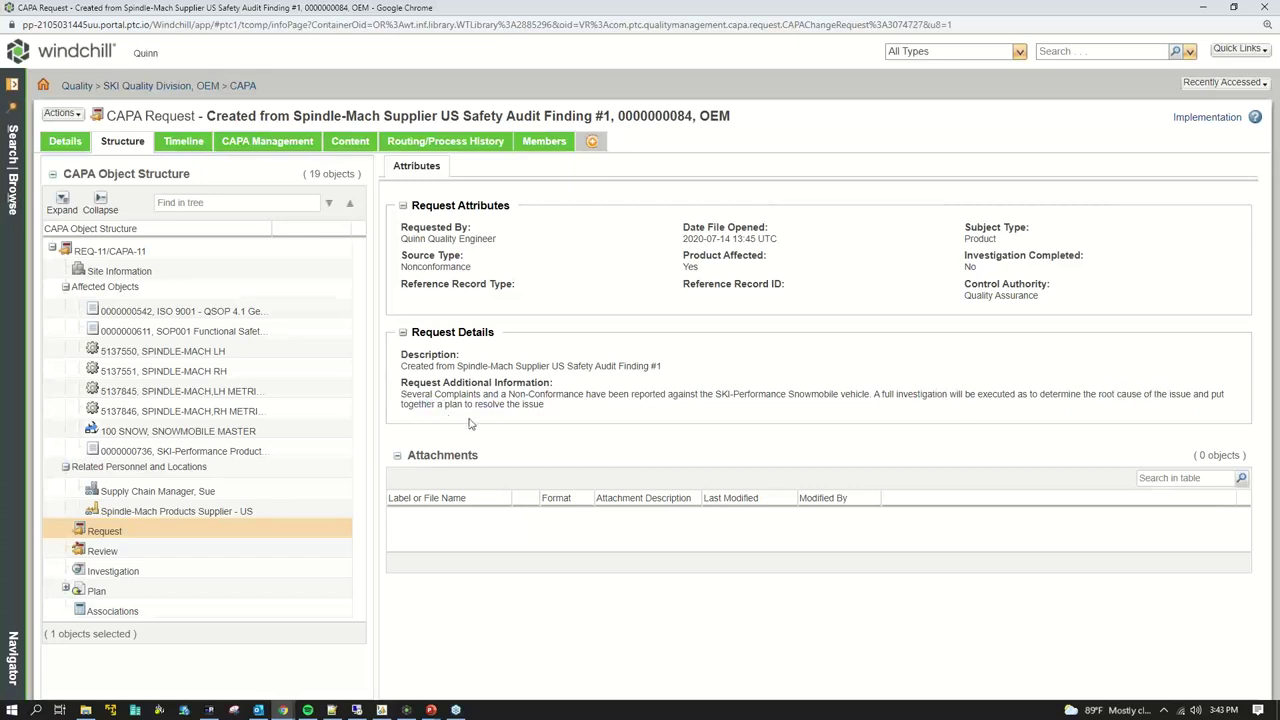
drag(482, 404, 403, 393)
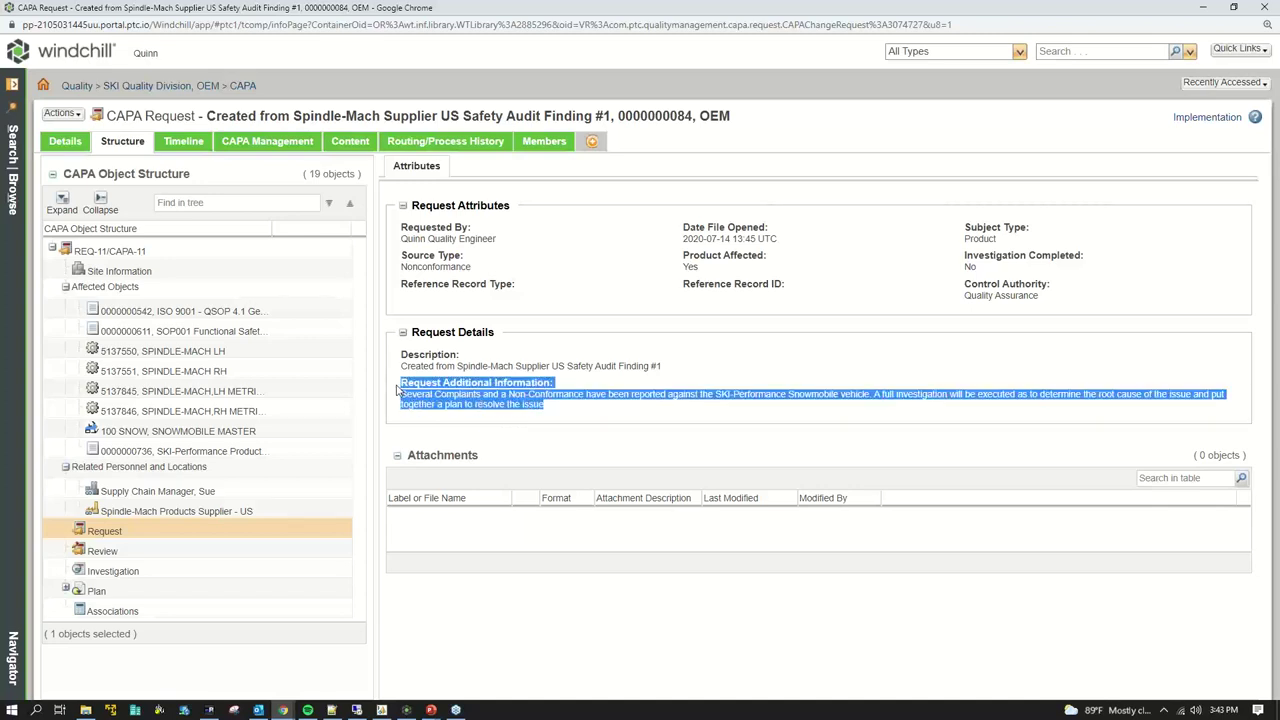
View the CAPA's Review outcome and comments, and read the root cause text in its Investigation
click(112, 552)
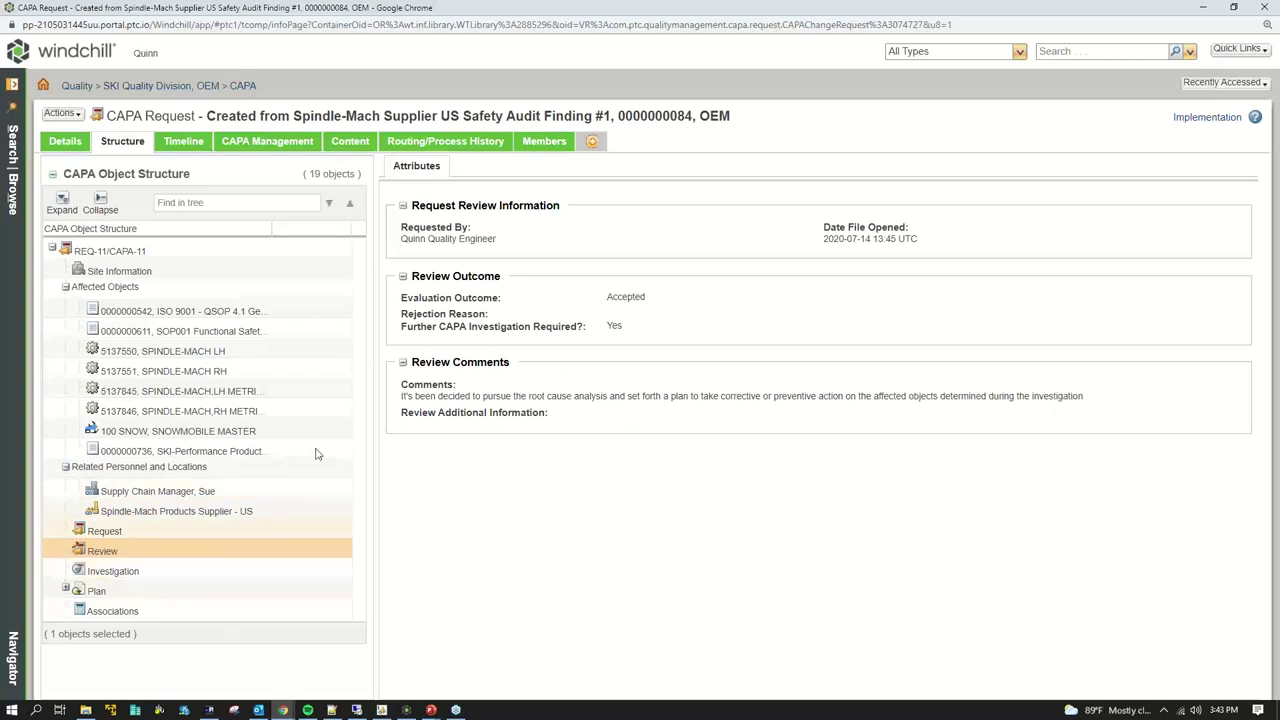
click(148, 571)
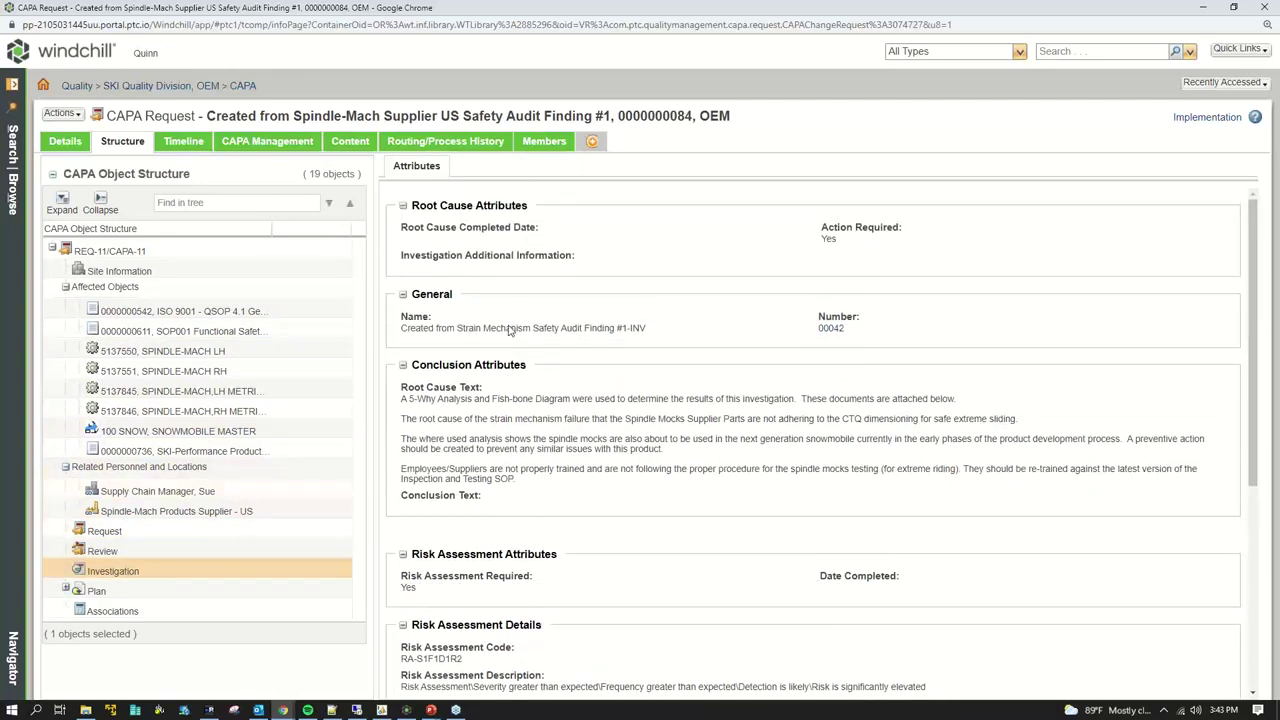
drag(401, 398, 997, 411)
click(997, 410)
drag(429, 416, 864, 420)
click(798, 440)
click(845, 421)
Look over the investigation's attachments and inspect the annotated spindle model from all sides in Creo View
scroll(686, 456, down, 4)
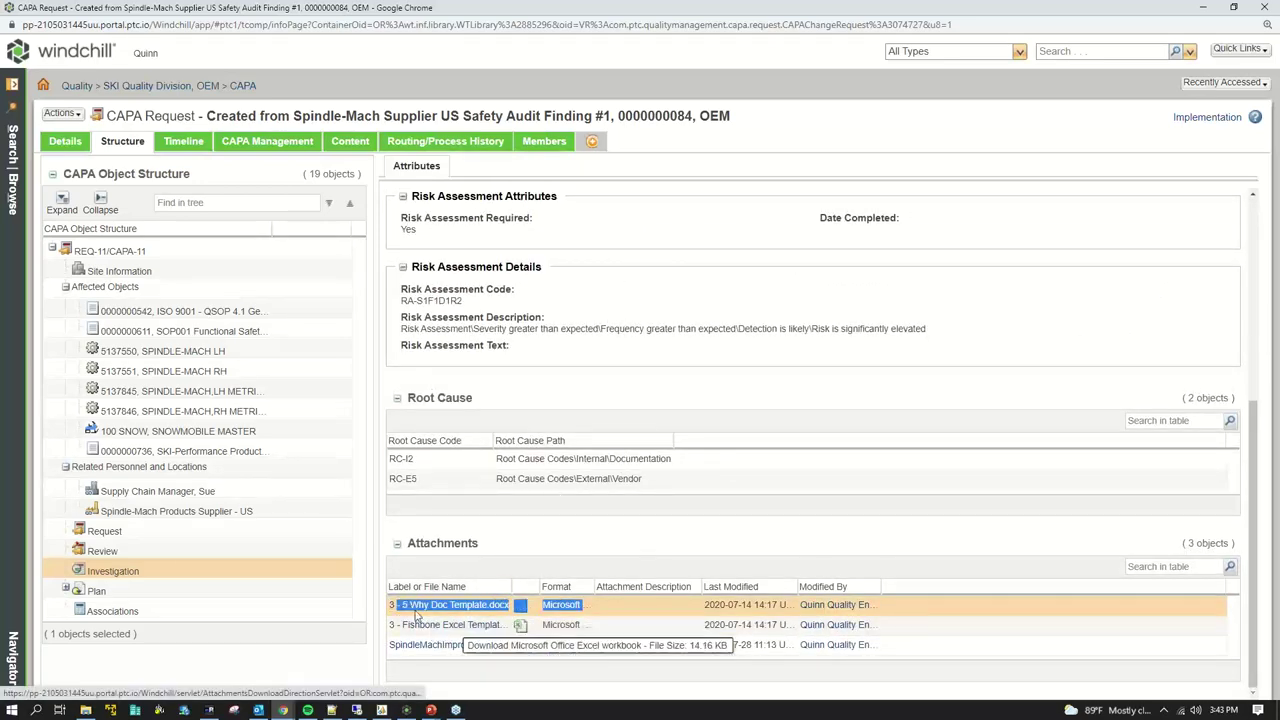
click(570, 627)
click(576, 646)
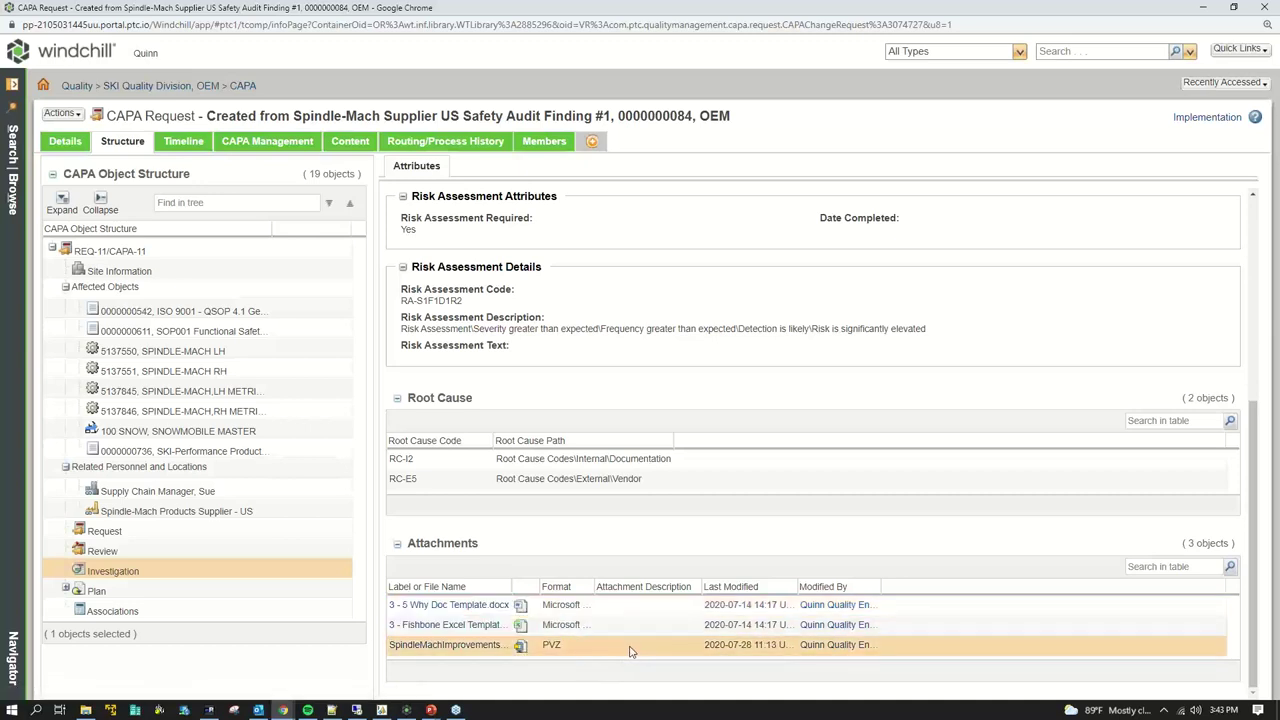
drag(630, 650, 387, 650)
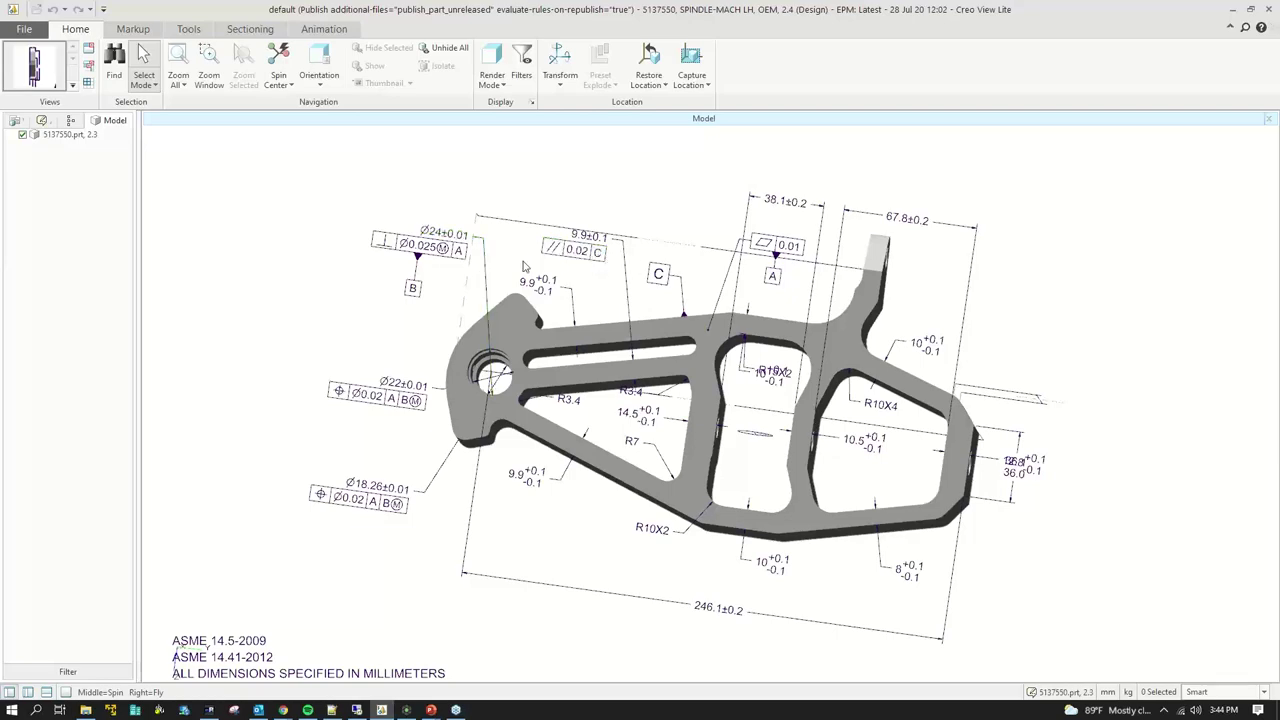
middle_drag(714, 243, 606, 445)
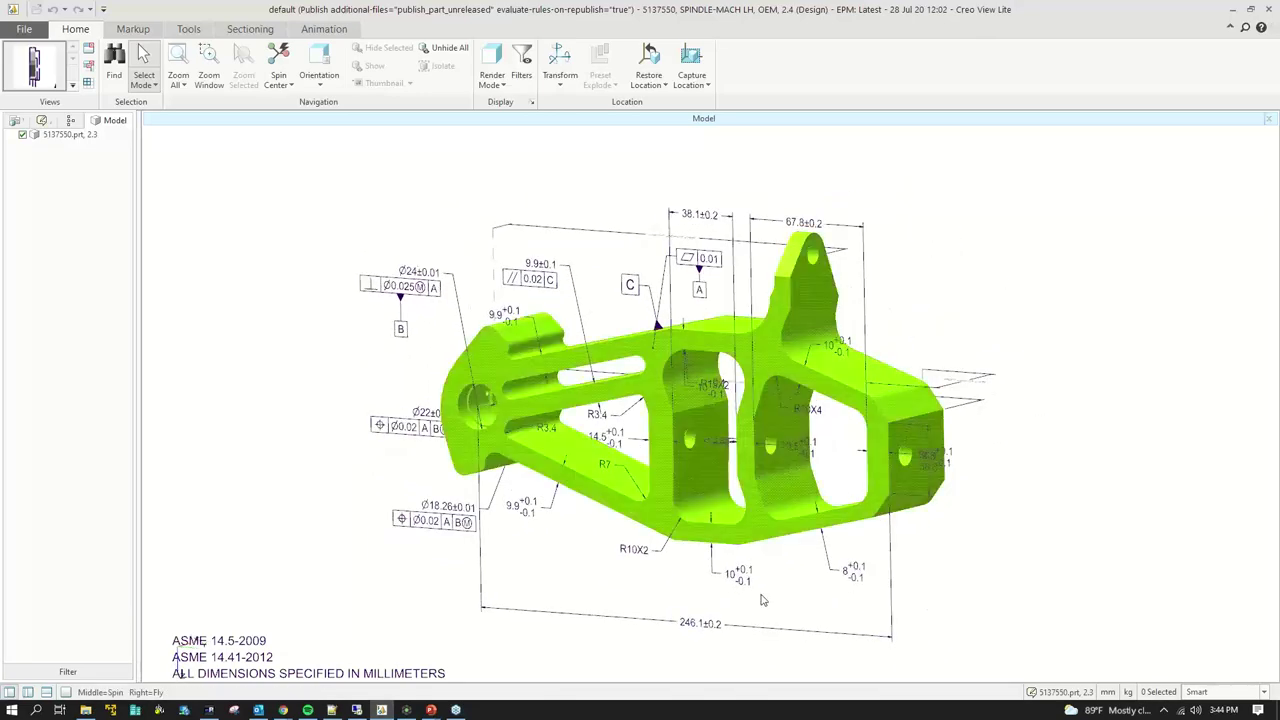
click(1233, 10)
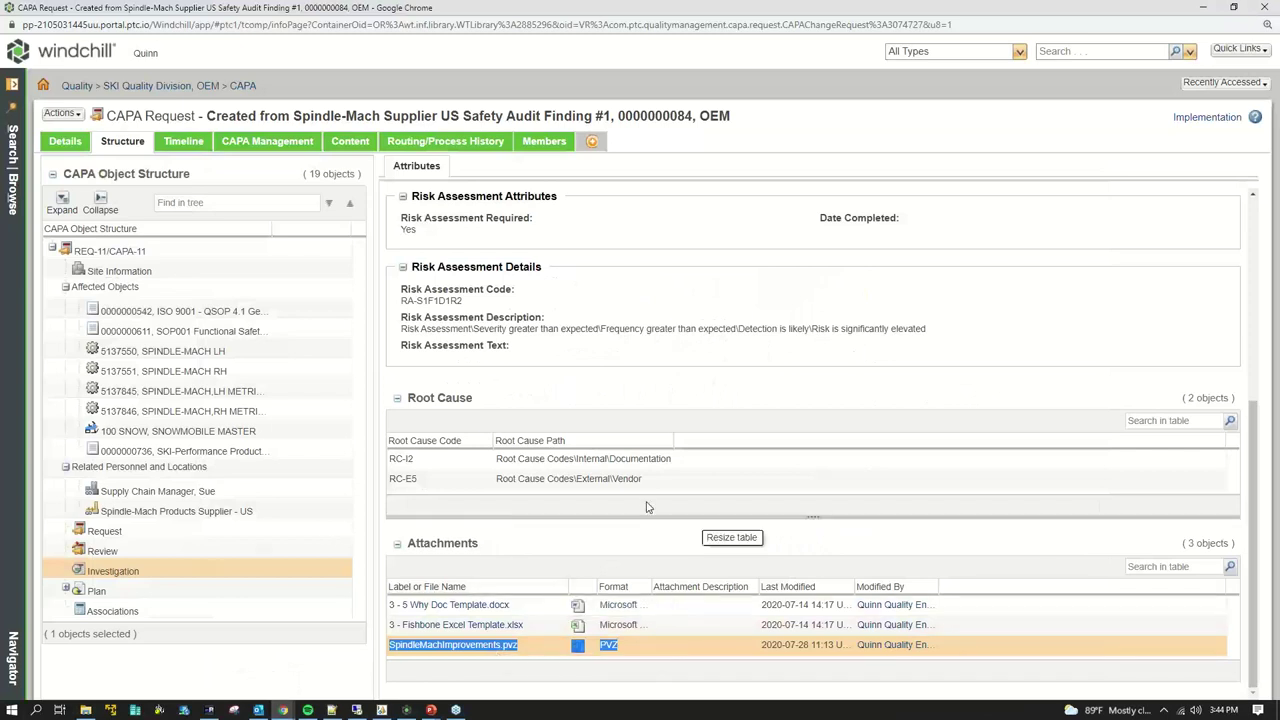
View the CAPA Plan and review the action summaries of REQ-11-A1 and REQ-11-A2 Implementation
click(158, 596)
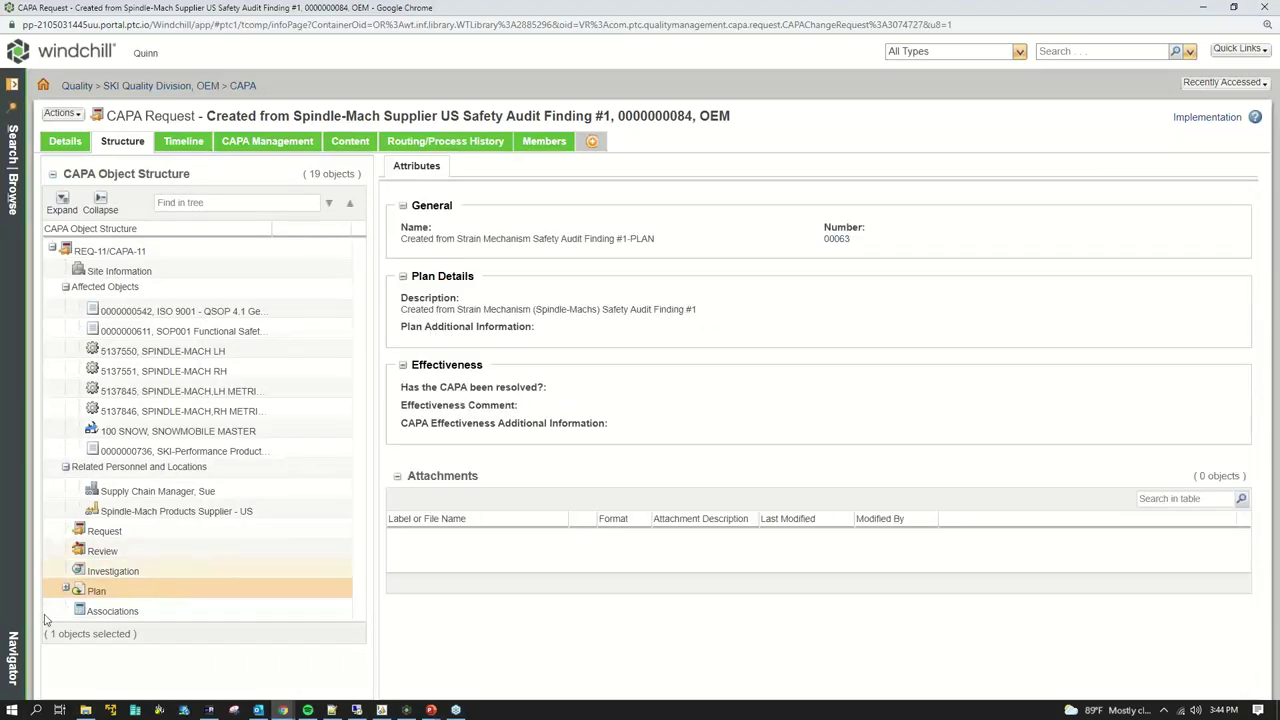
click(65, 590)
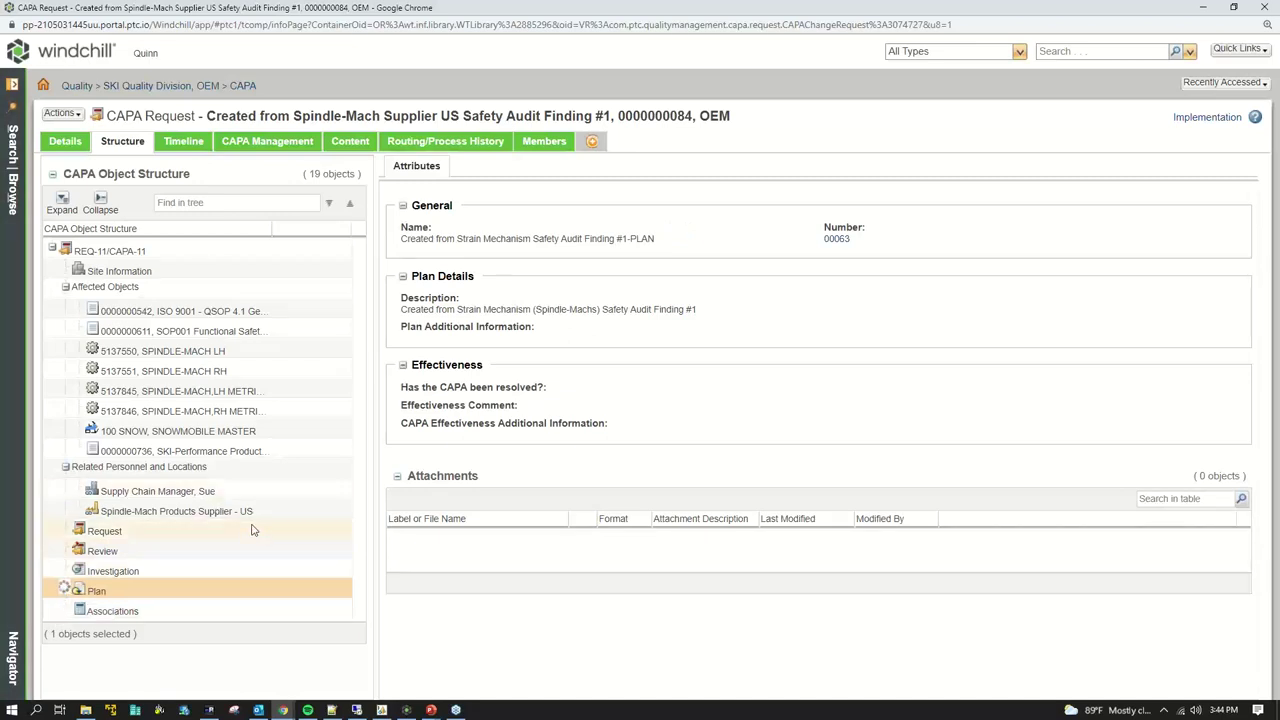
click(175, 612)
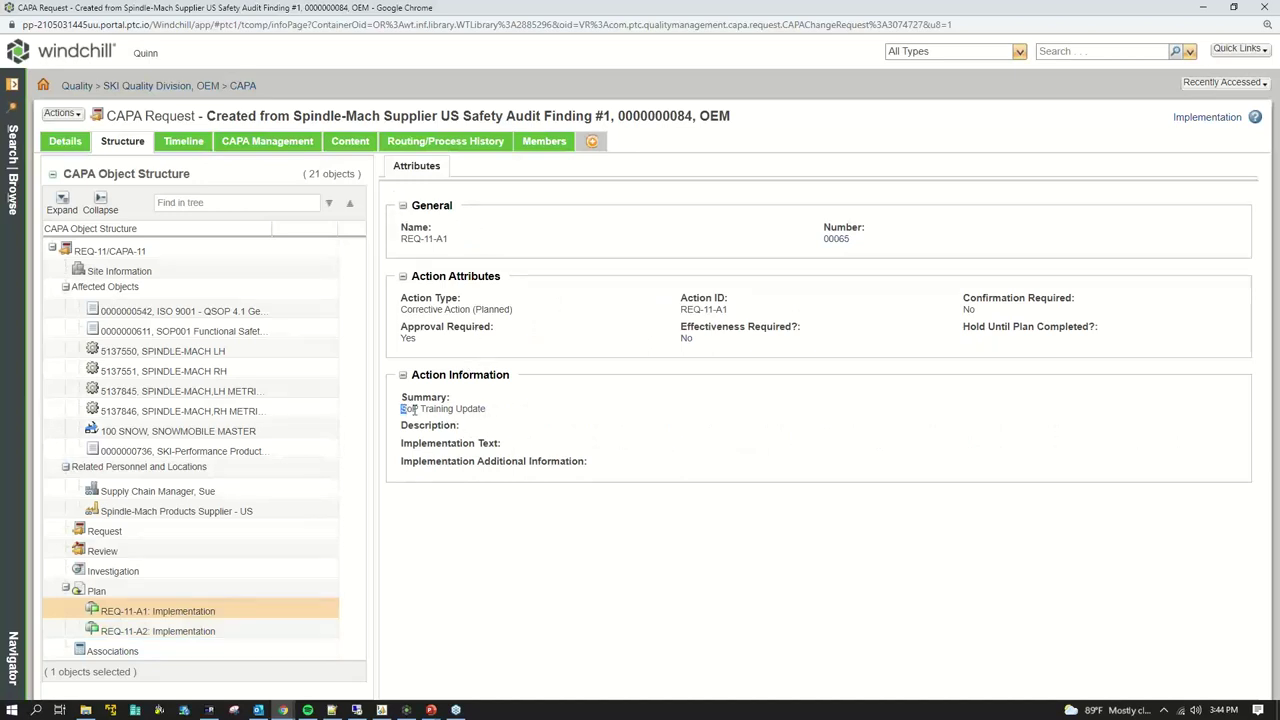
drag(490, 409, 401, 409)
click(157, 631)
drag(527, 409, 404, 409)
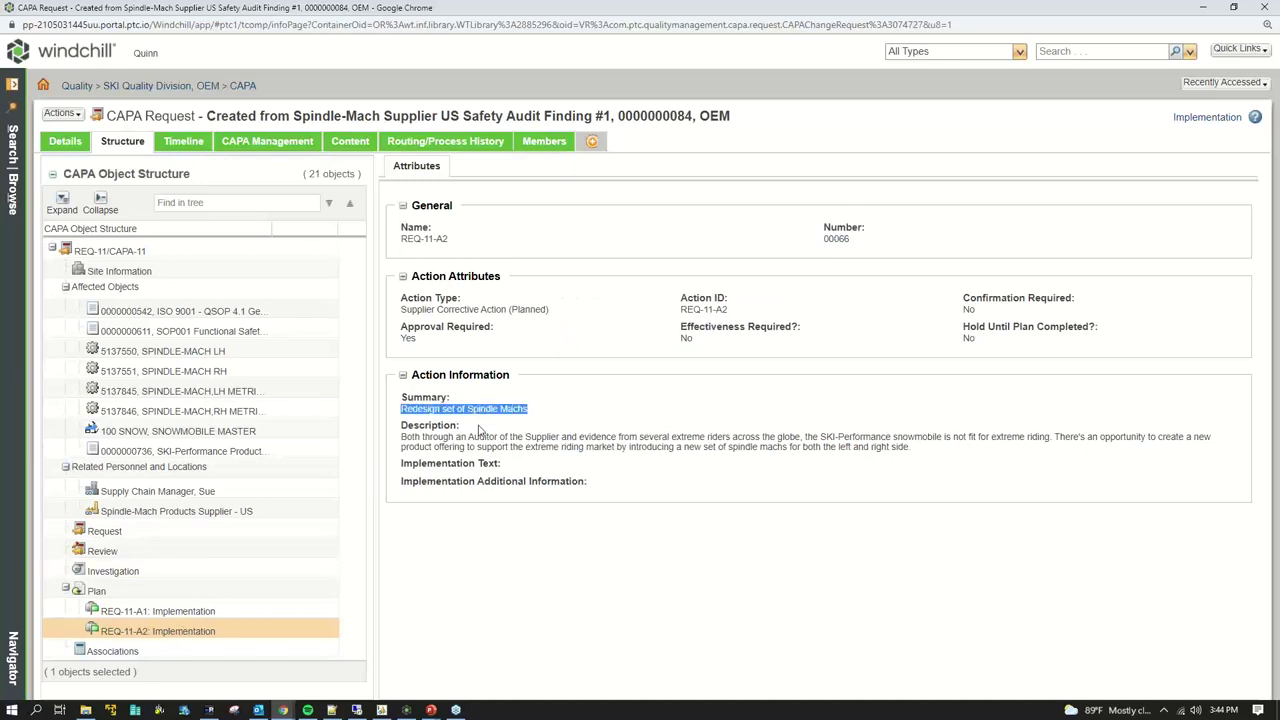
click(190, 611)
Examine the CAPA's associated process and reference objects, including the supplier audit finding and the Update Design of Spindle-Machs Set (REQ-11-A2) task
click(118, 651)
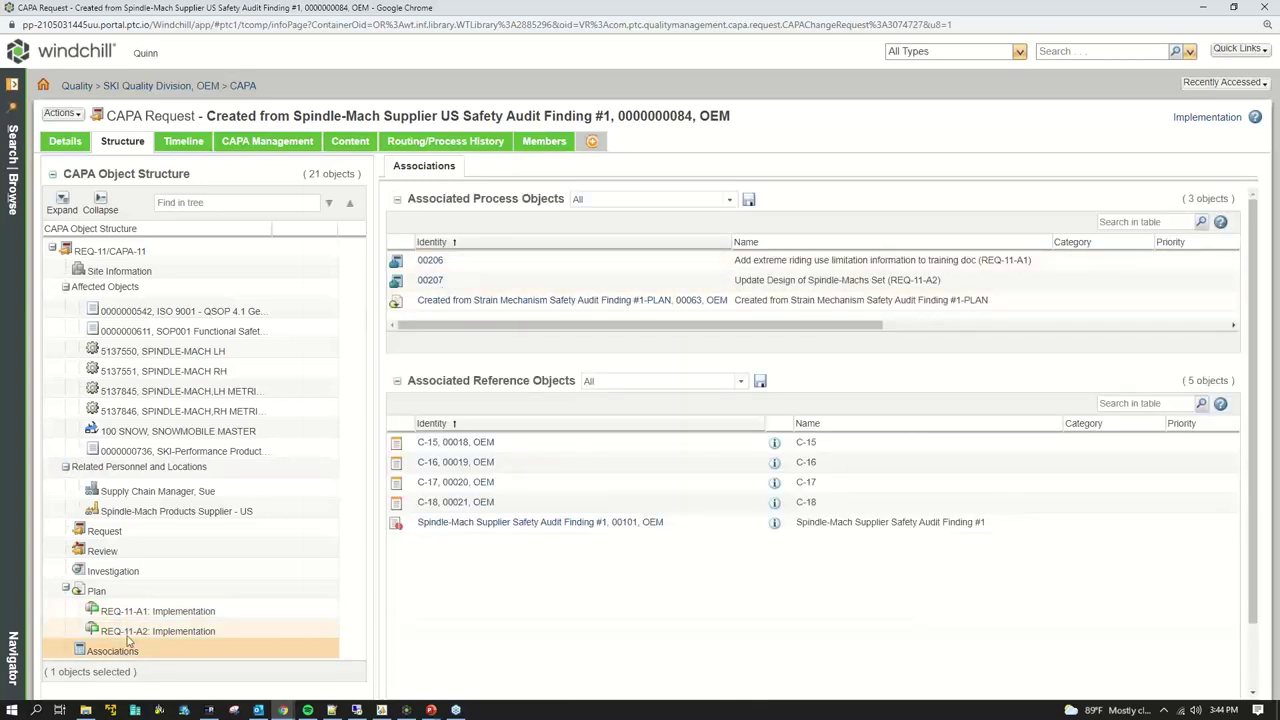
click(103, 658)
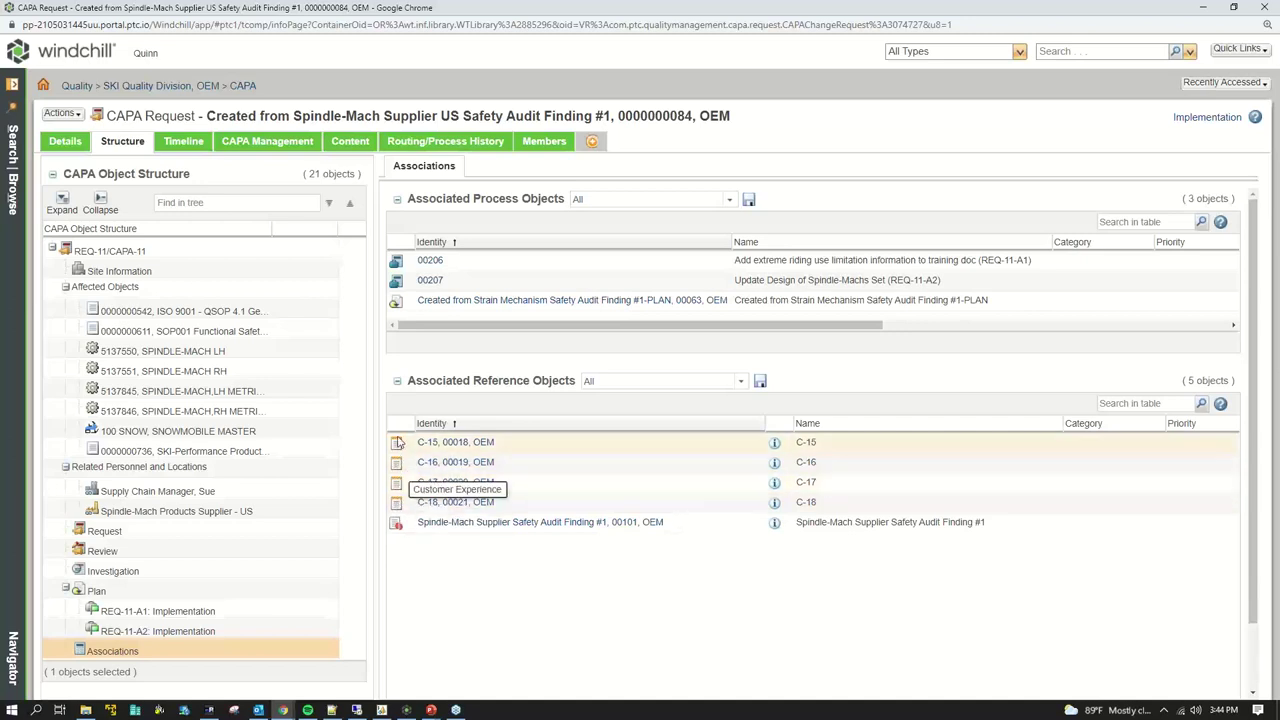
click(397, 527)
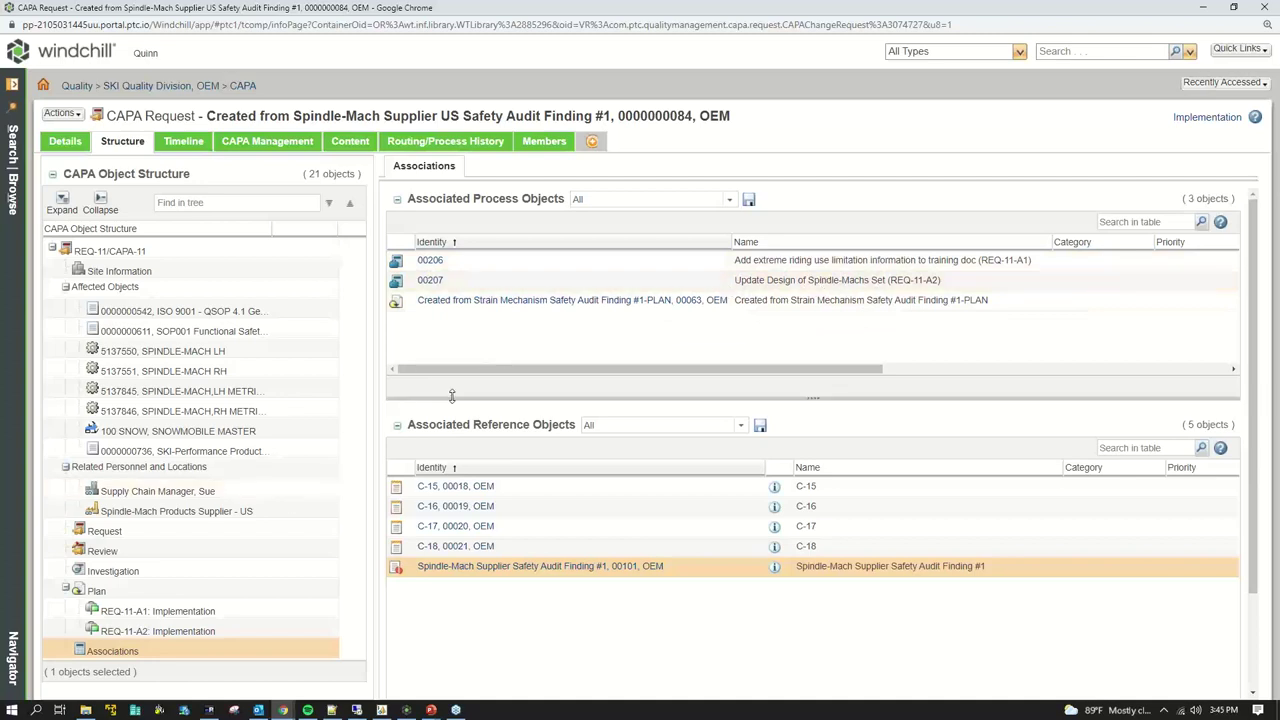
mouse_move(940, 286)
mouse_down()
mouse_move(715, 289)
mouse_move(945, 289)
mouse_up()
click(820, 289)
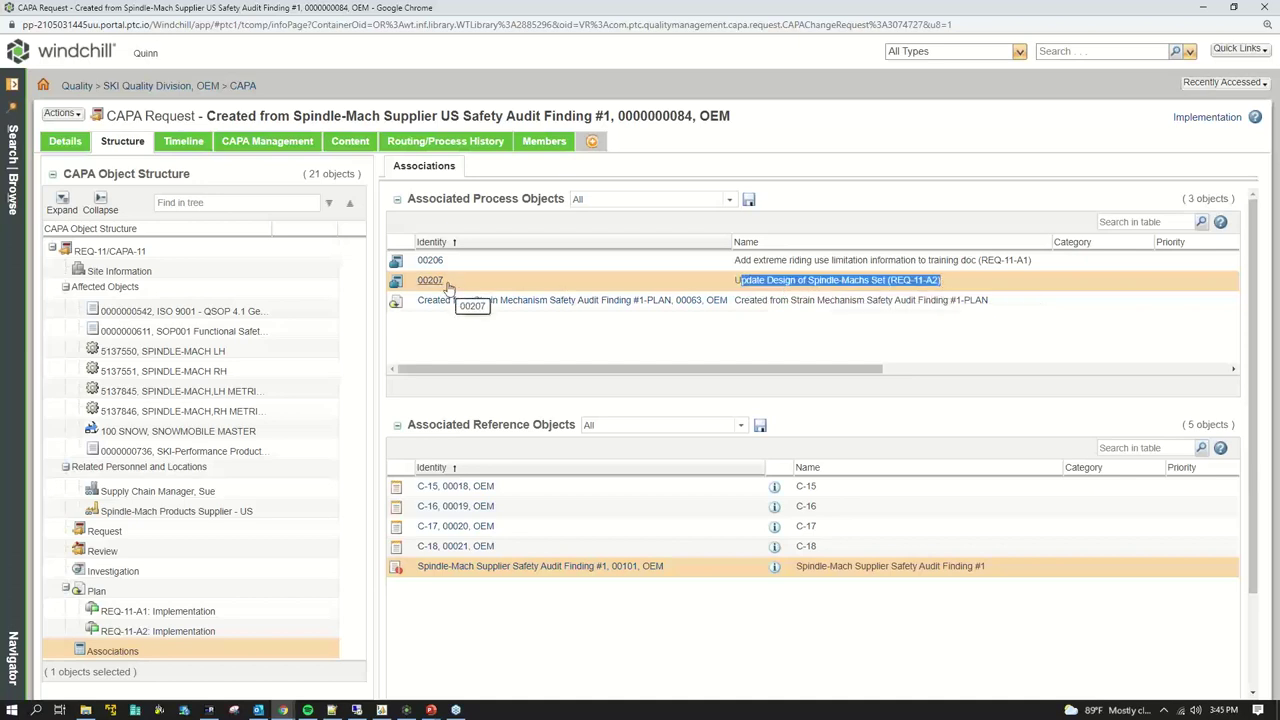
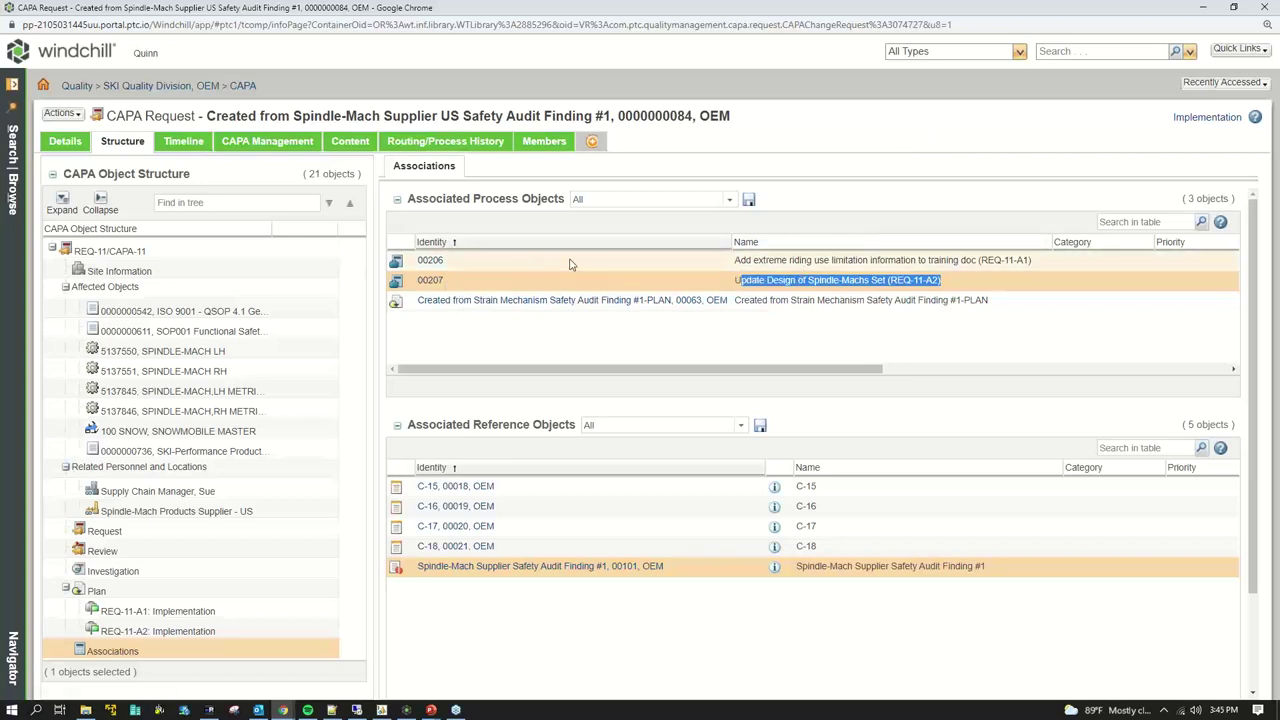
Switch to PowerPoint and browse the final slides of QMS Presentation and ISO 13485 Med Dev Quality by Design Overview
mouse_move(431, 709)
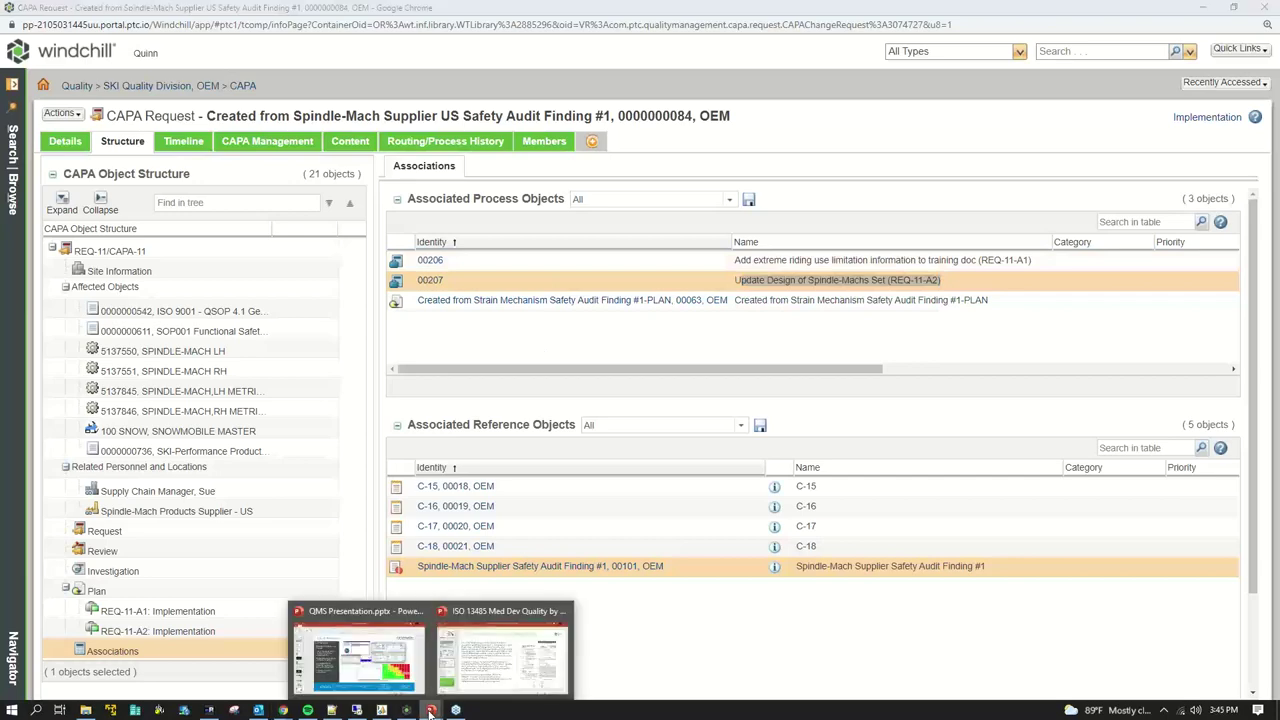
click(370, 660)
scroll(46, 427, down, 1)
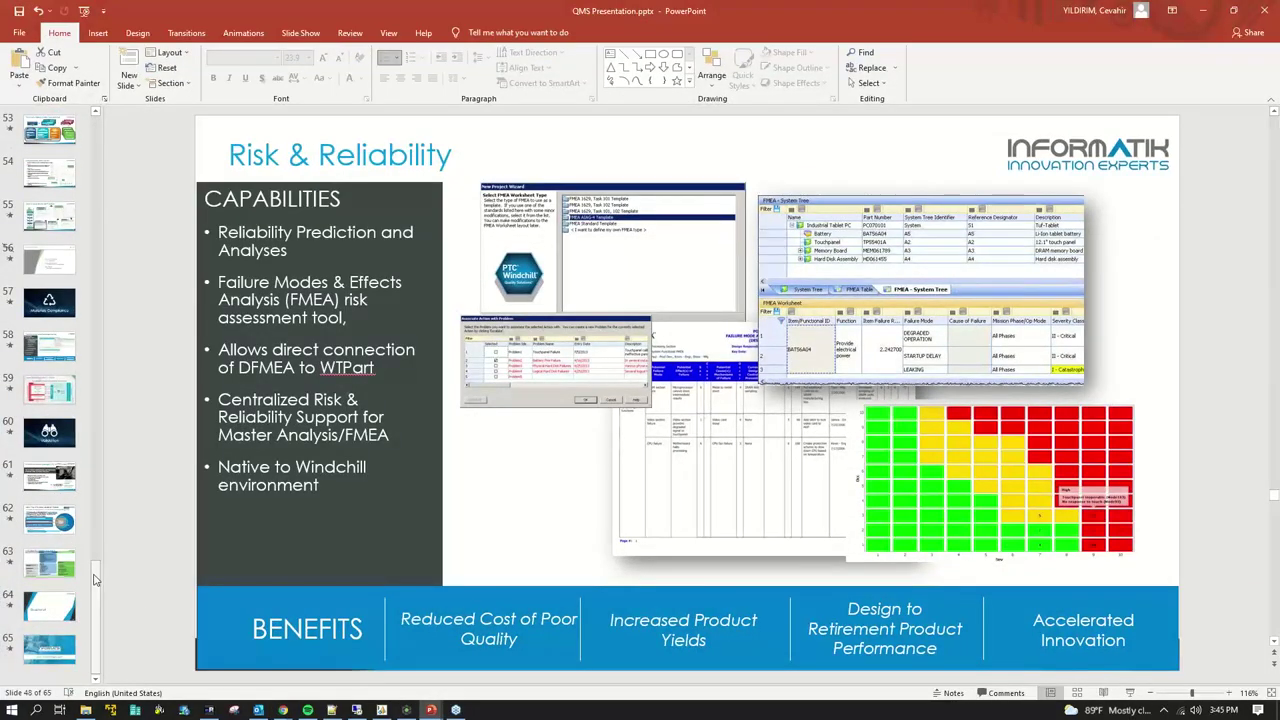
mouse_move(431, 709)
click(700, 660)
scroll(87, 467, down, 15)
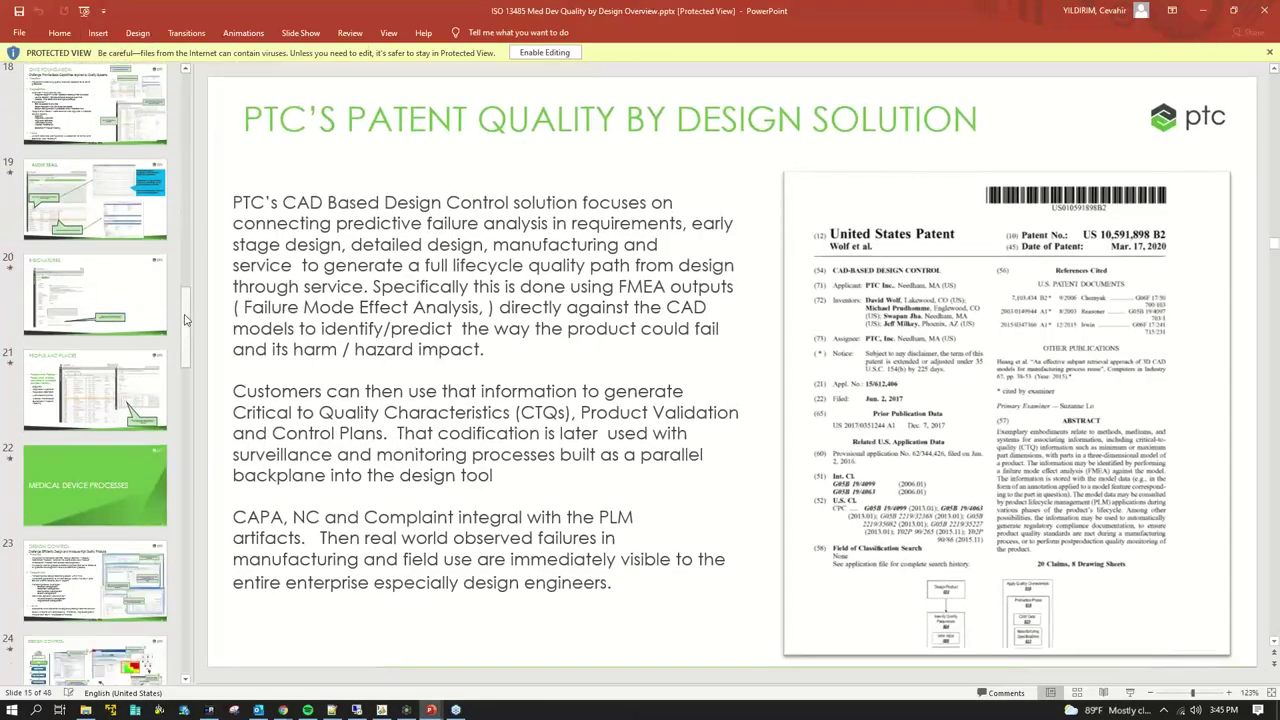
click(95, 527)
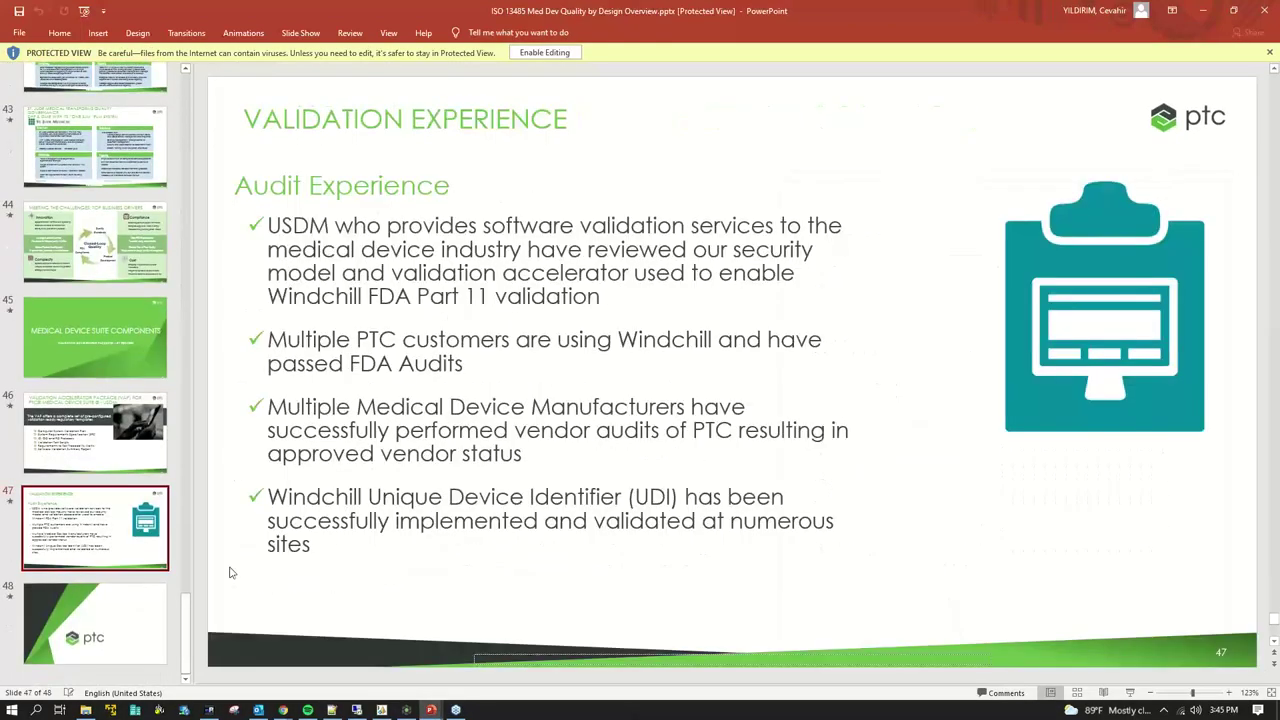
click(1207, 13)
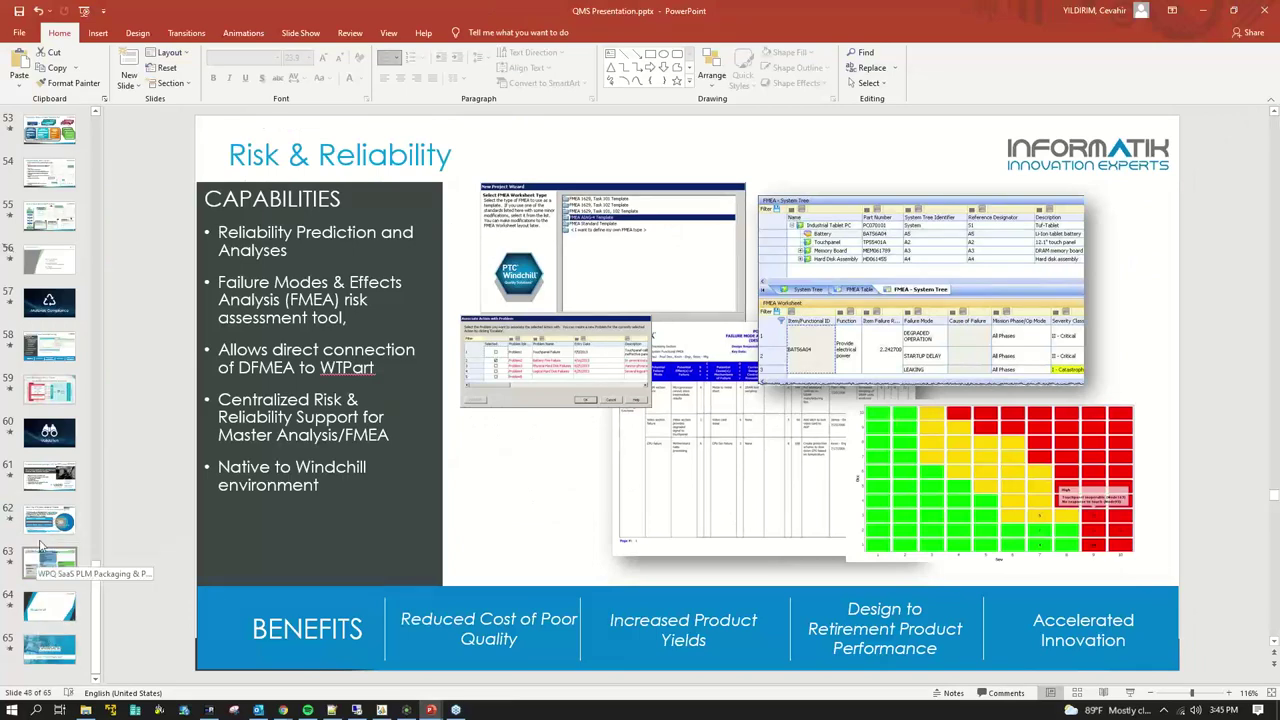
Present the "Questions?" slide of QMS Presentation as a full-screen slide show and end the show
click(49, 606)
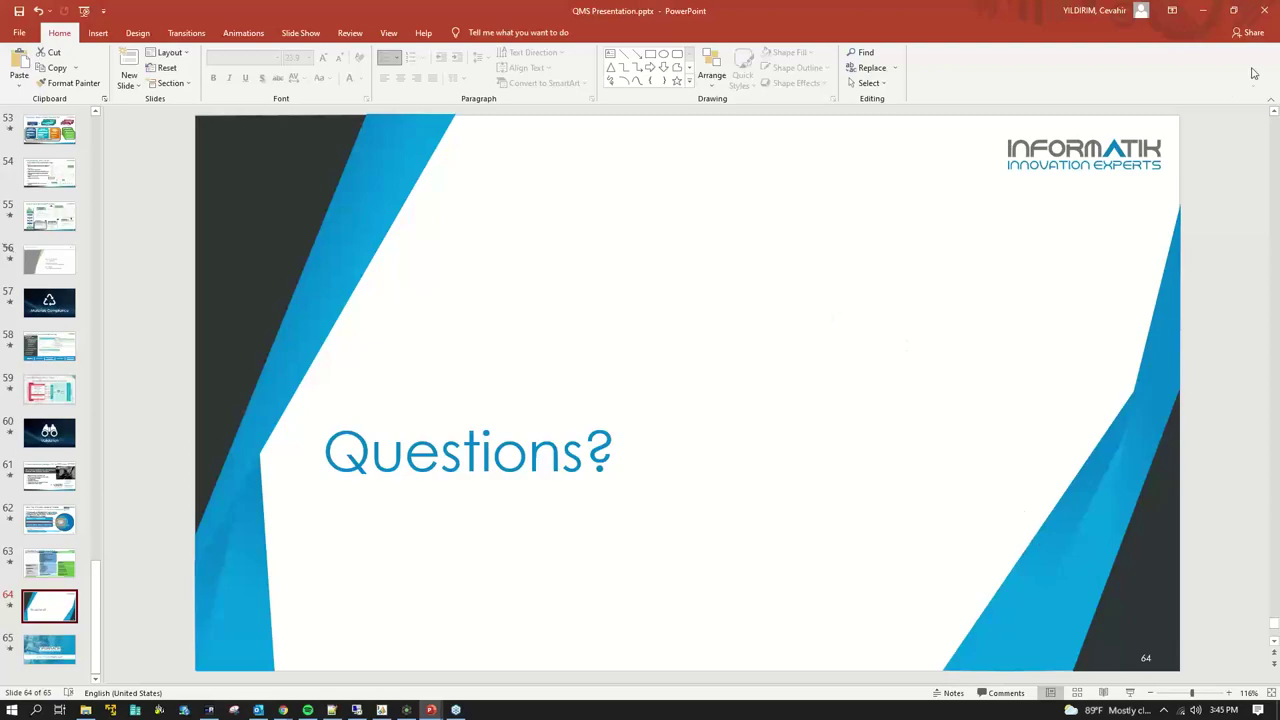
click(1130, 692)
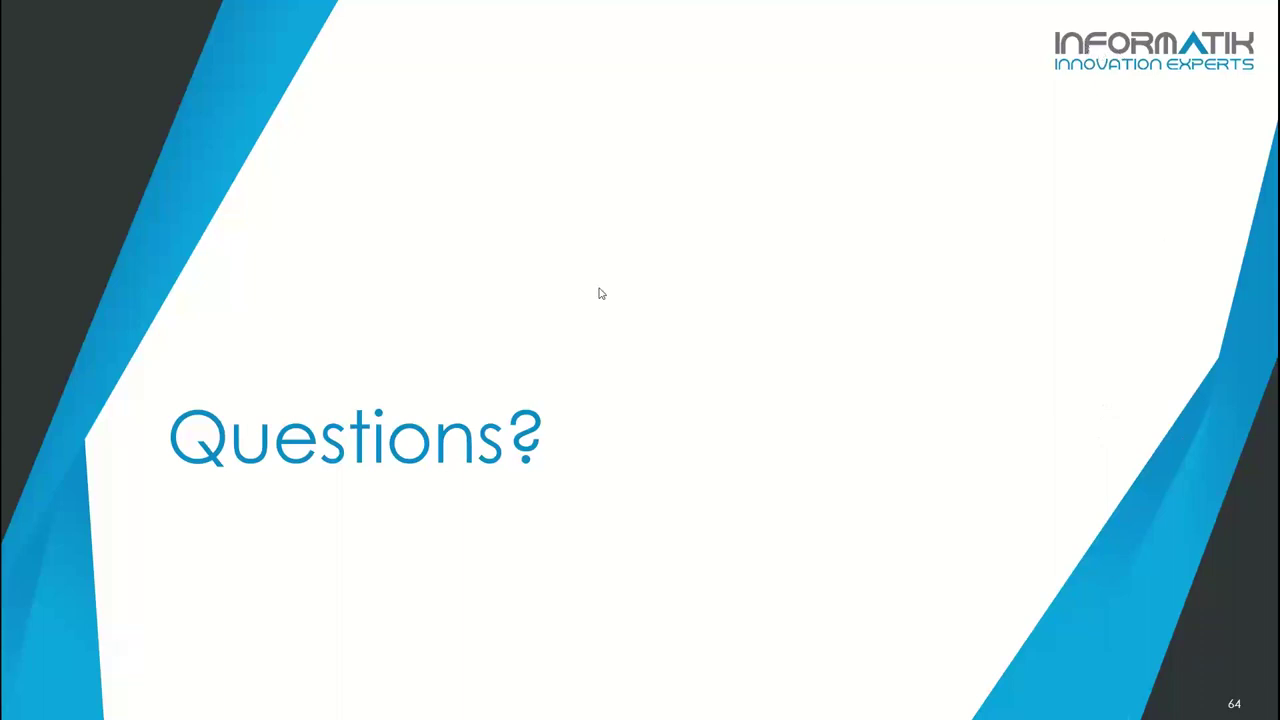
key(Escape)
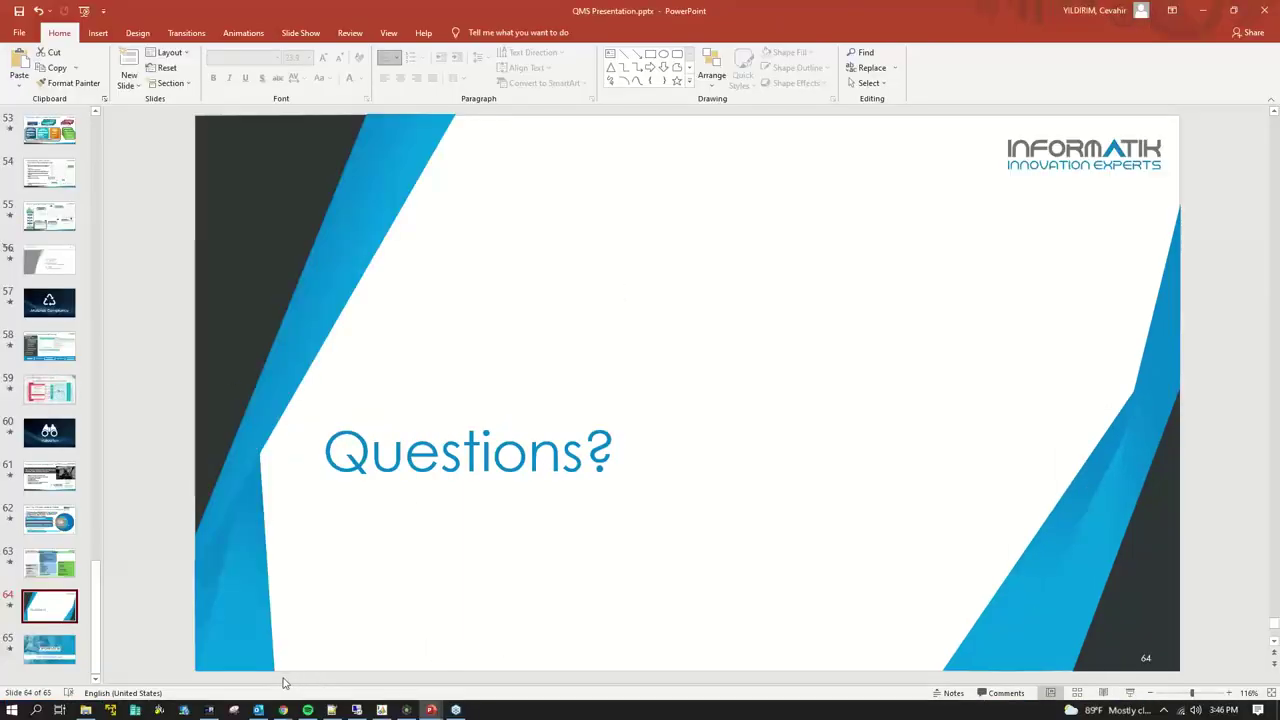
Switch back to Windchill in Chrome and view the SKI Quality Division's CAPA and Nonconformance lists
mouse_move(283, 710)
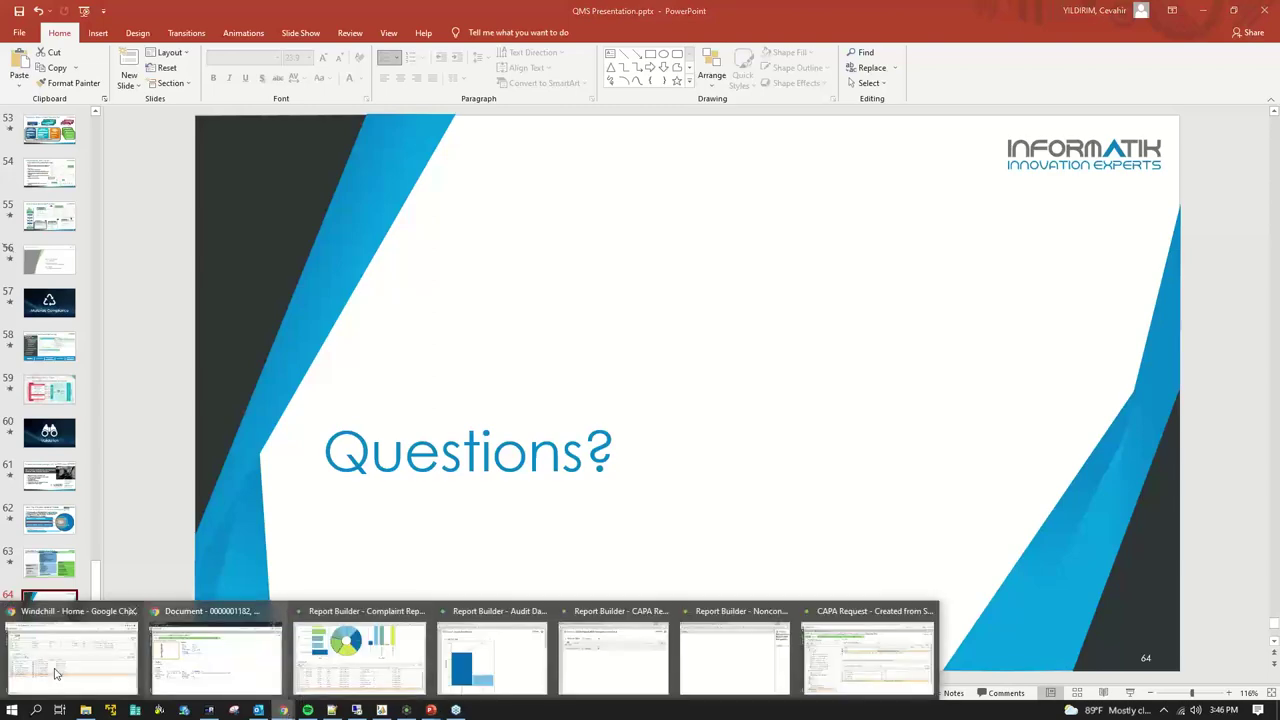
click(133, 688)
click(17, 185)
click(264, 134)
click(21, 183)
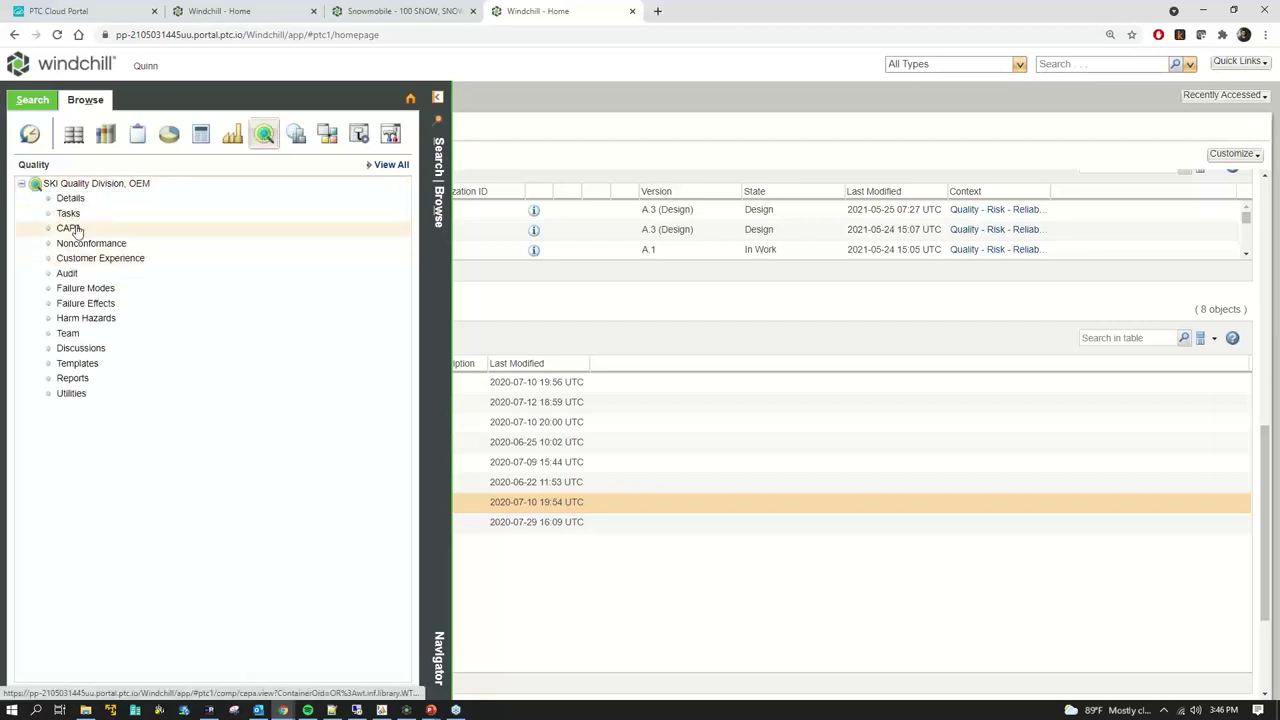
click(69, 228)
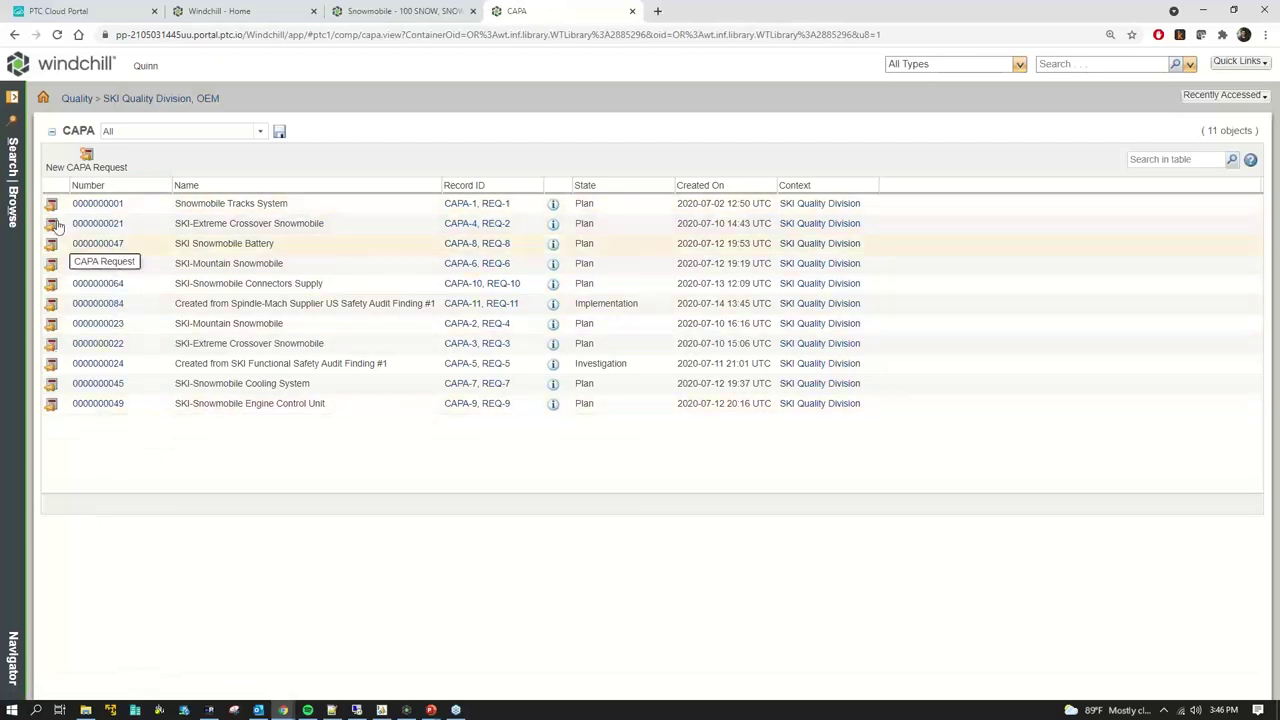
click(12, 205)
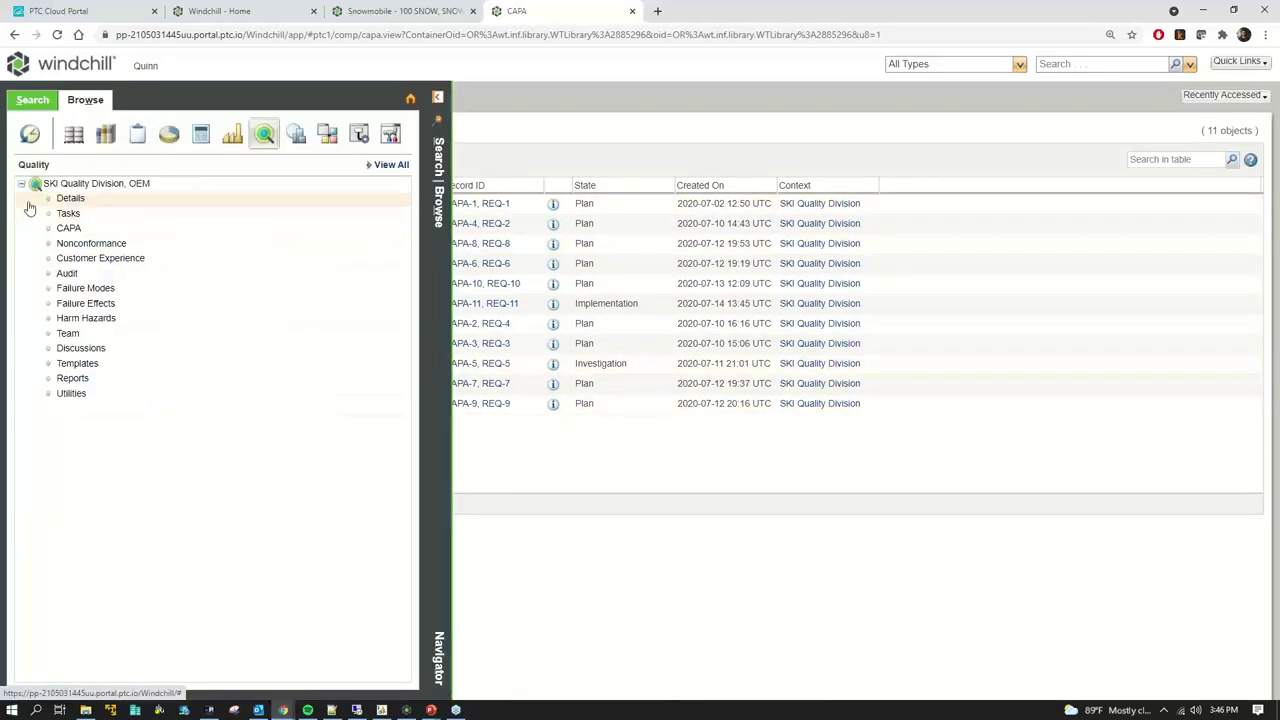
click(120, 245)
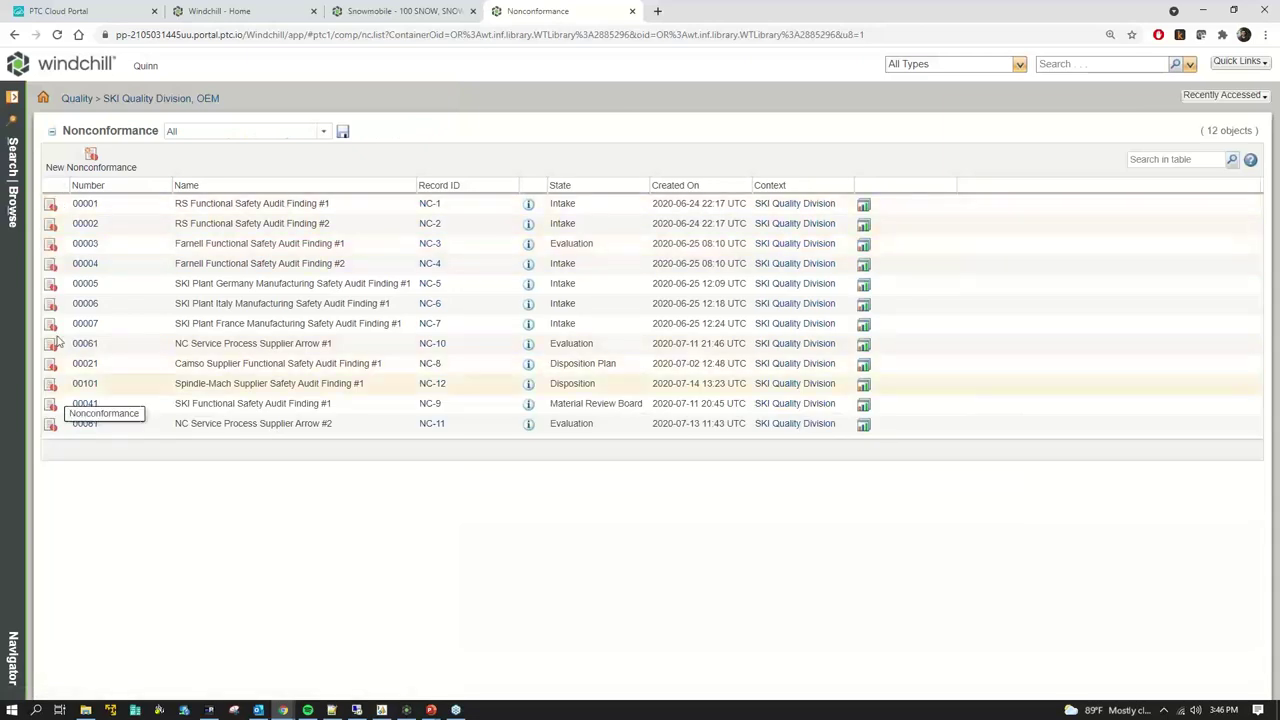
View the SKI Quality Division's Customer Experience list and examine the New Customer Experience form's attributes, cancelling without creating a record
click(12, 250)
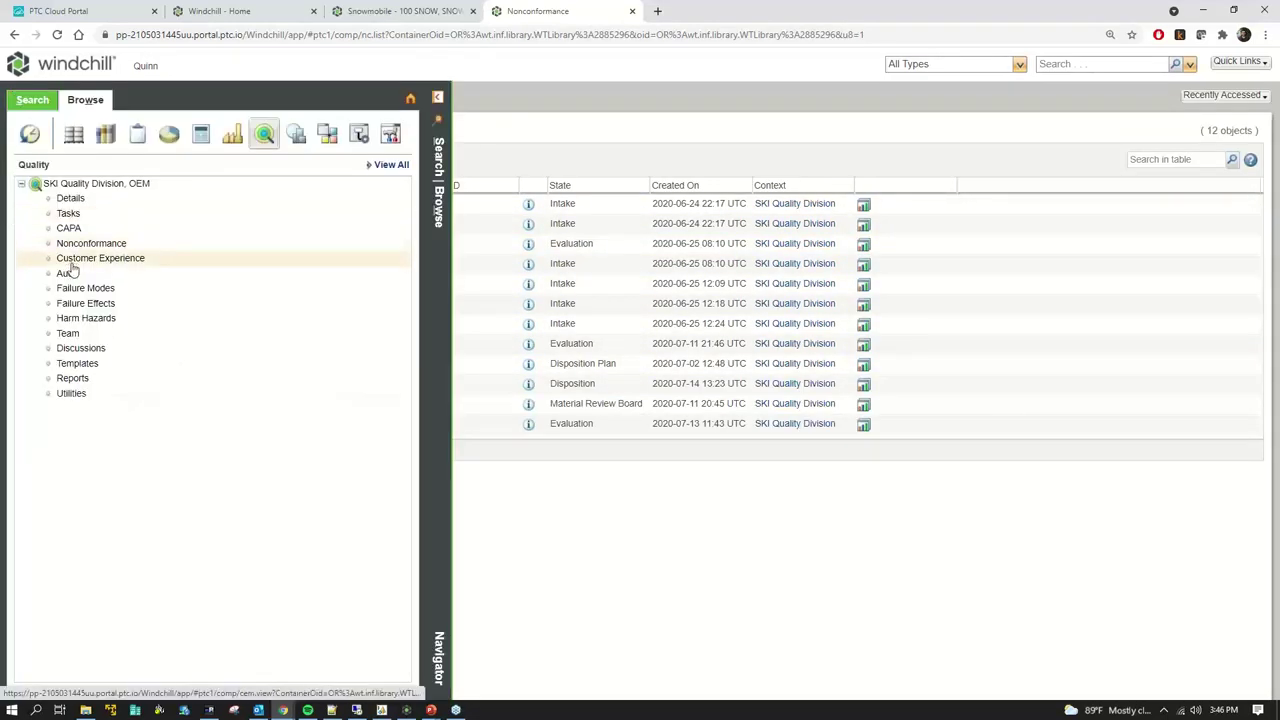
click(76, 259)
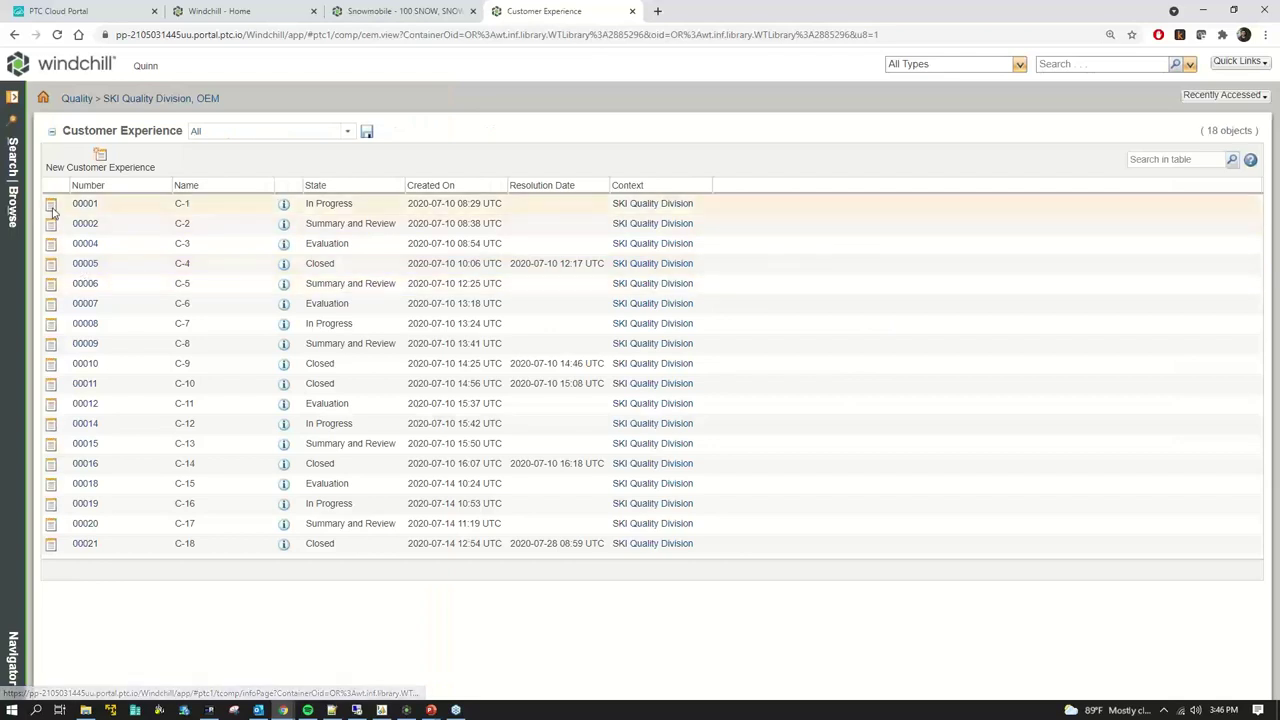
click(100, 165)
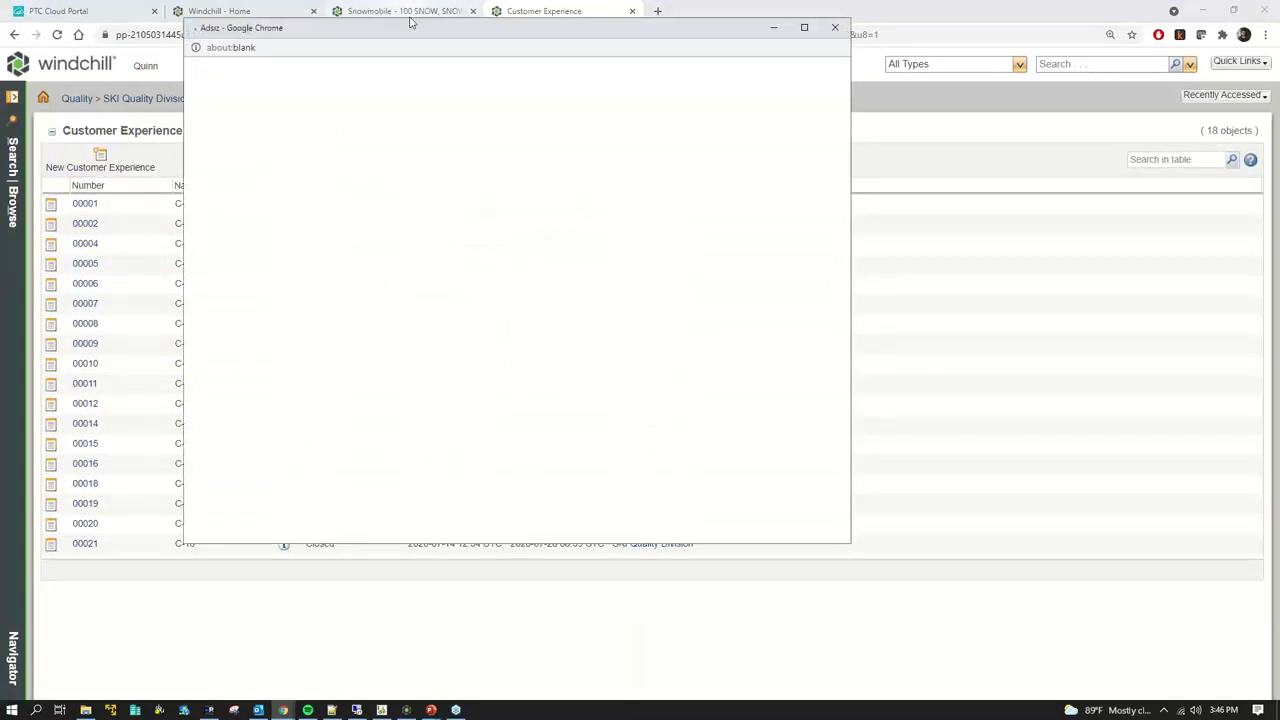
drag(410, 22, 451, 17)
drag(889, 533, 1207, 662)
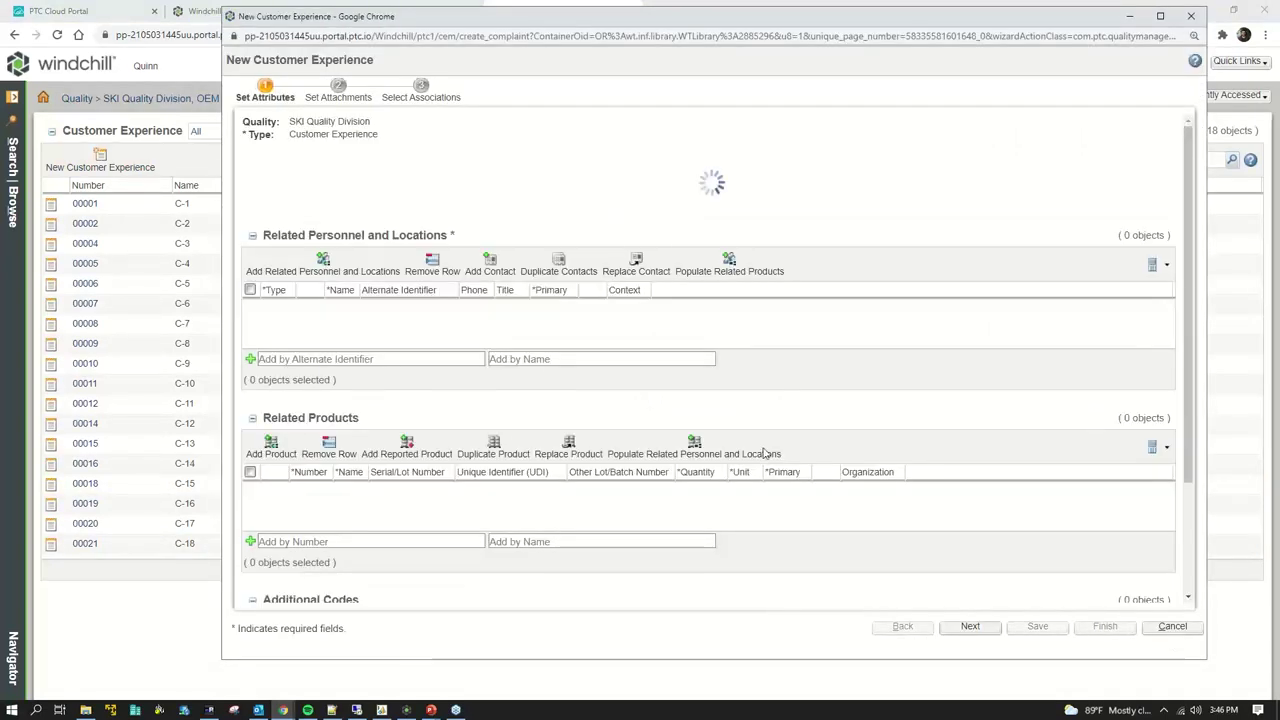
scroll(480, 380, down, 2)
scroll(489, 369, down, 2)
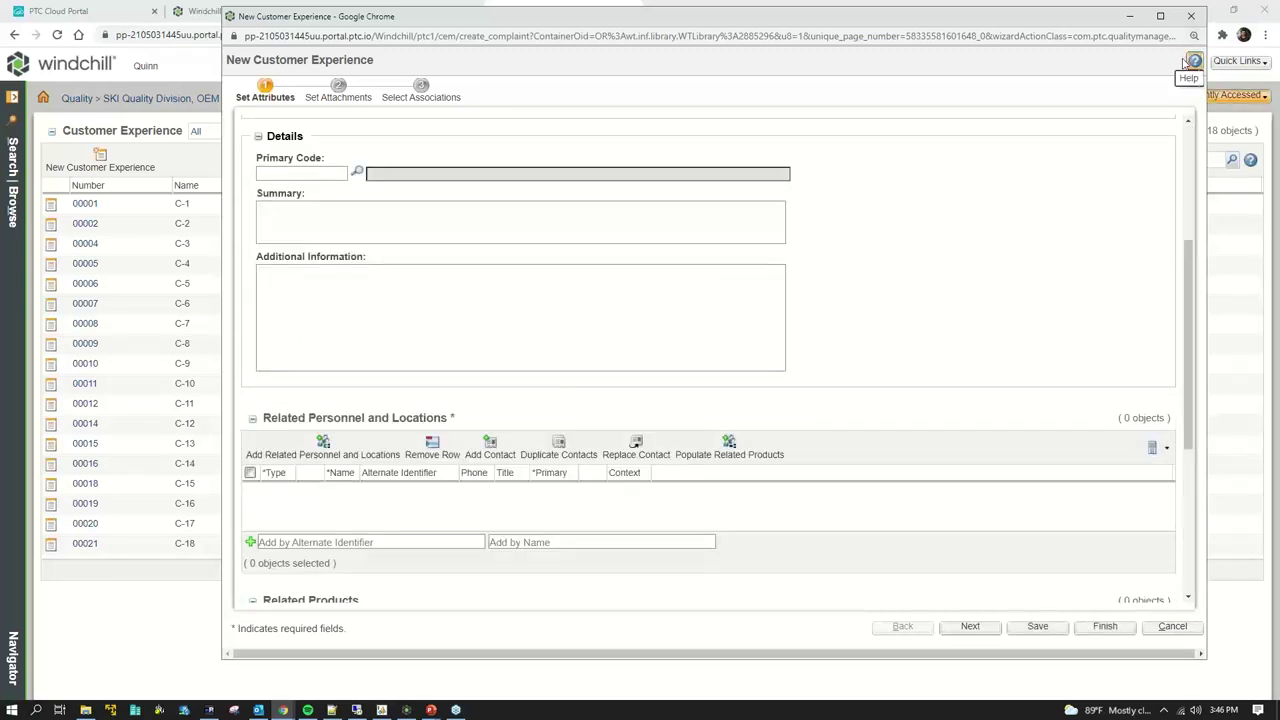
click(1172, 627)
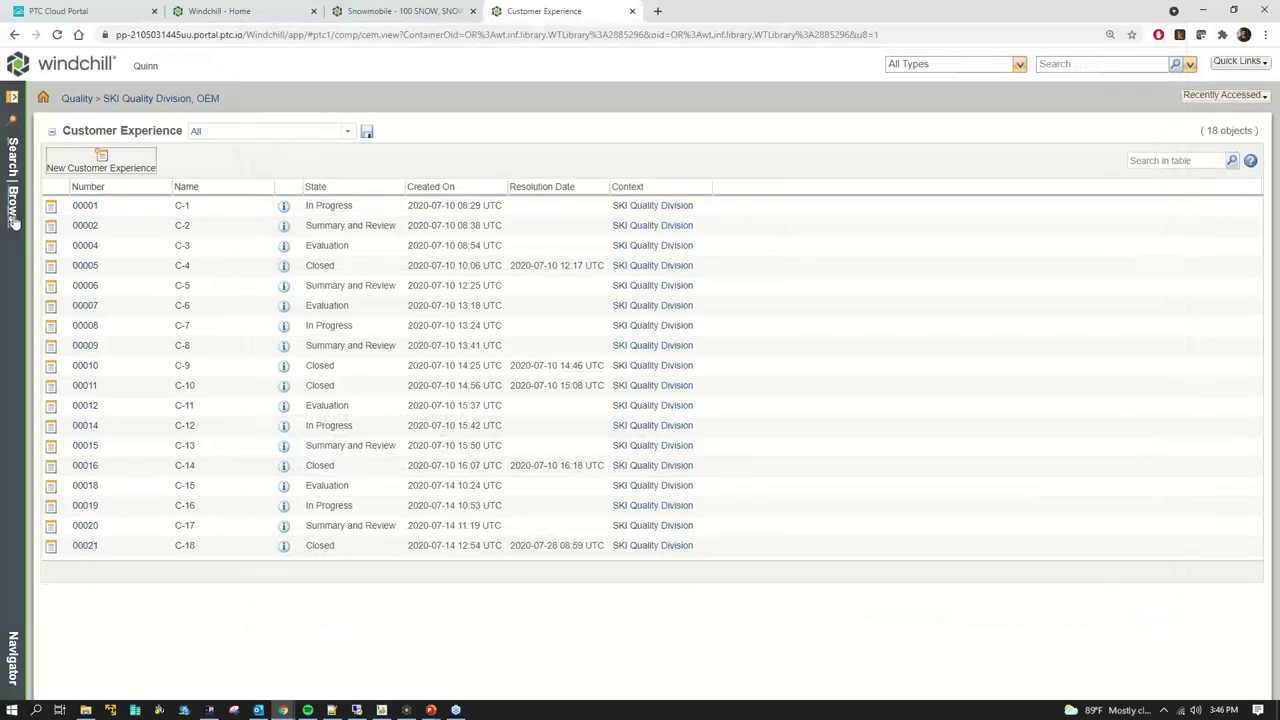
View the division's Audit list, the sections of the Quality - Risk - Reliability - Safety product and the recently accessed objects
click(12, 280)
click(79, 276)
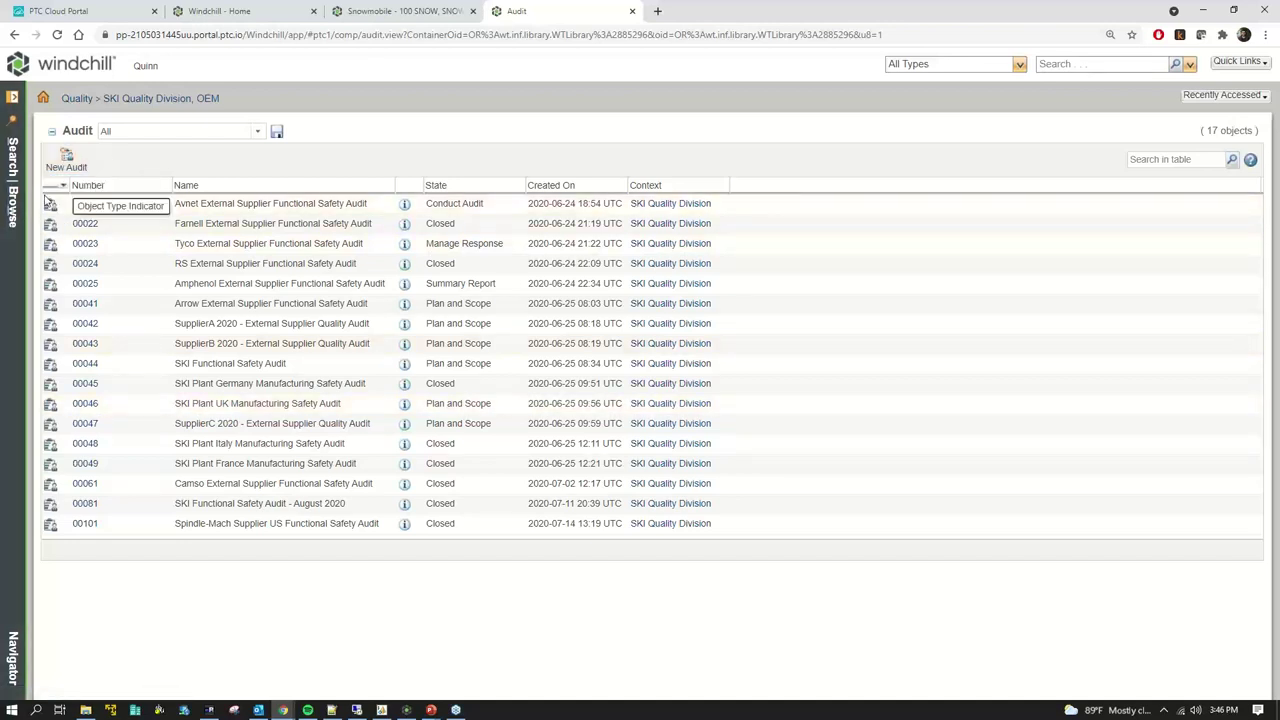
click(10, 215)
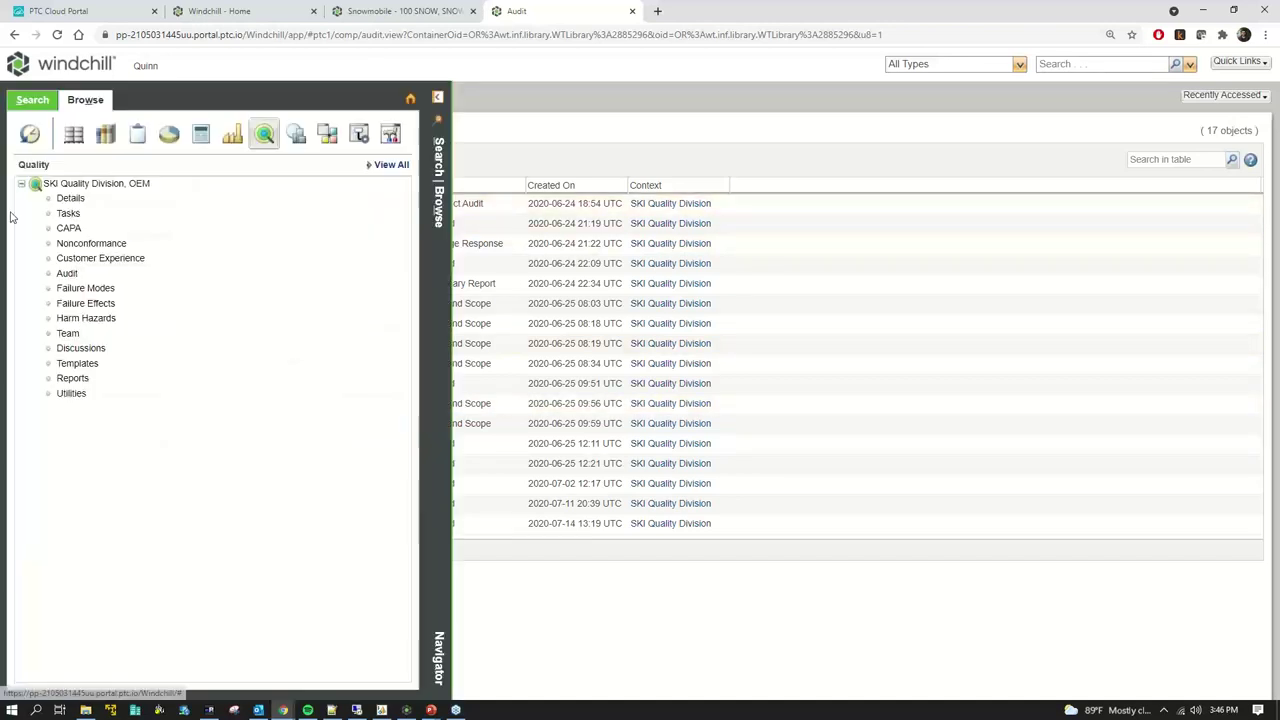
click(73, 133)
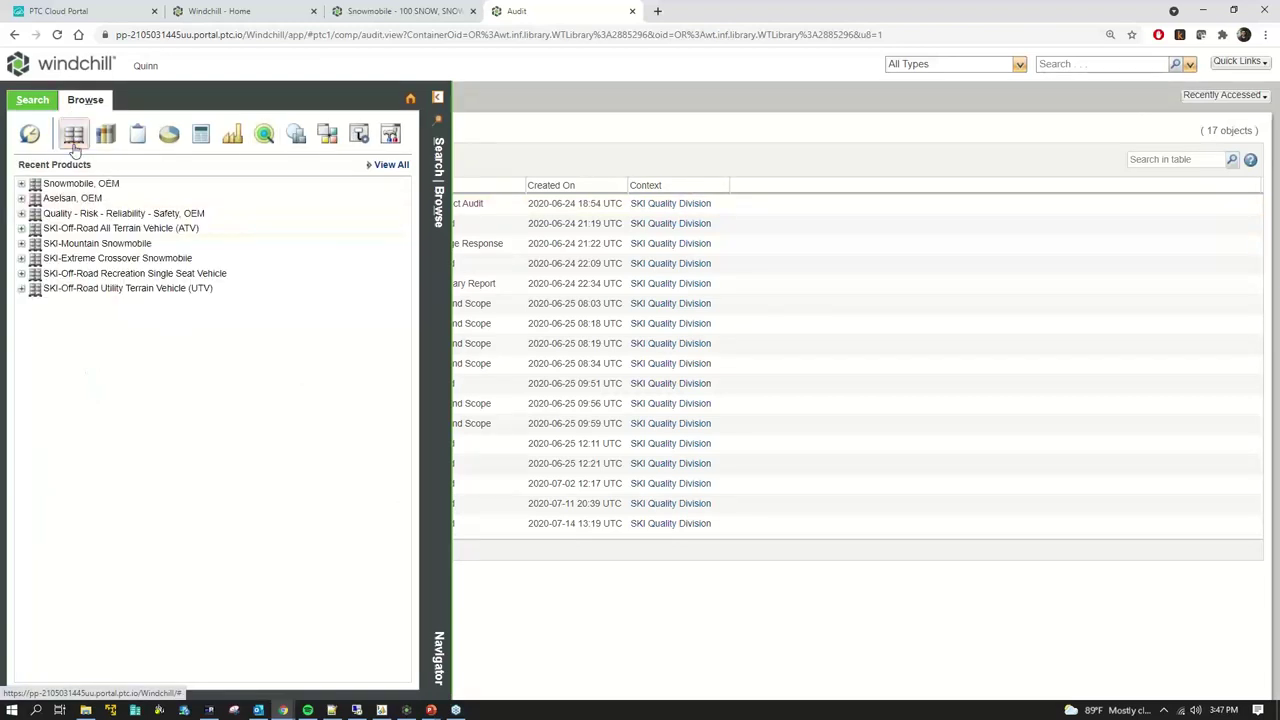
click(88, 215)
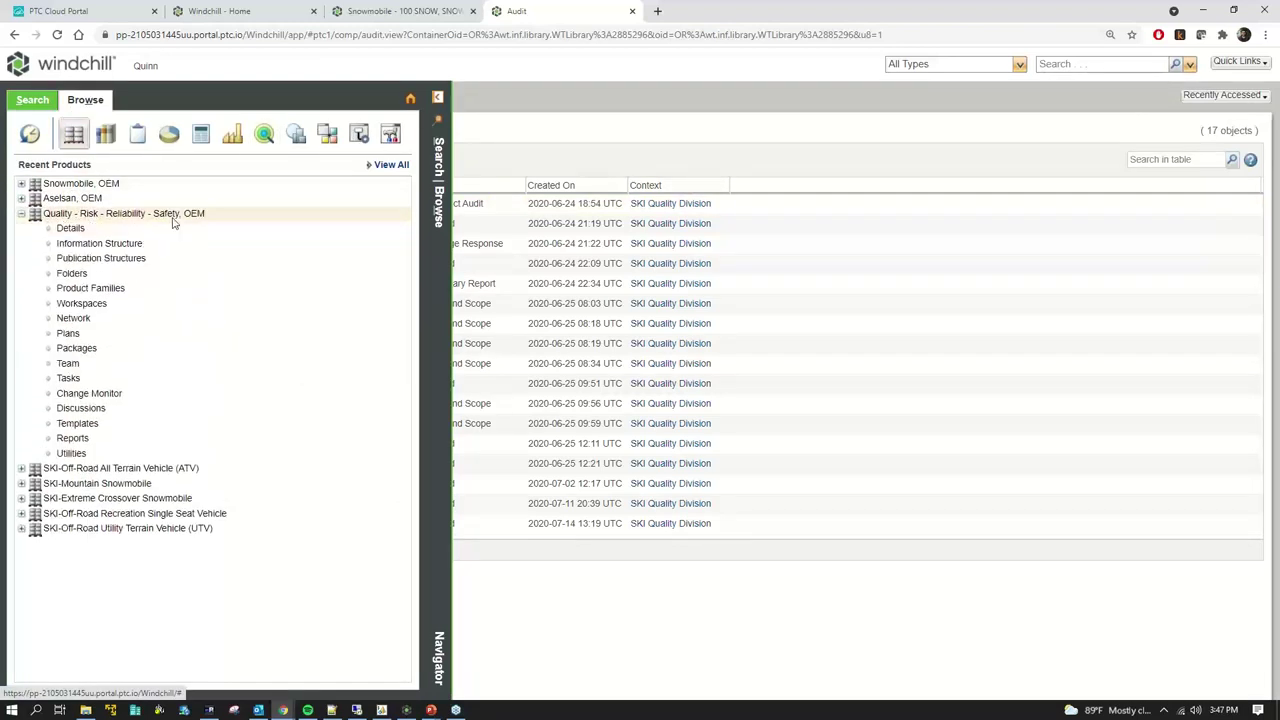
click(1223, 95)
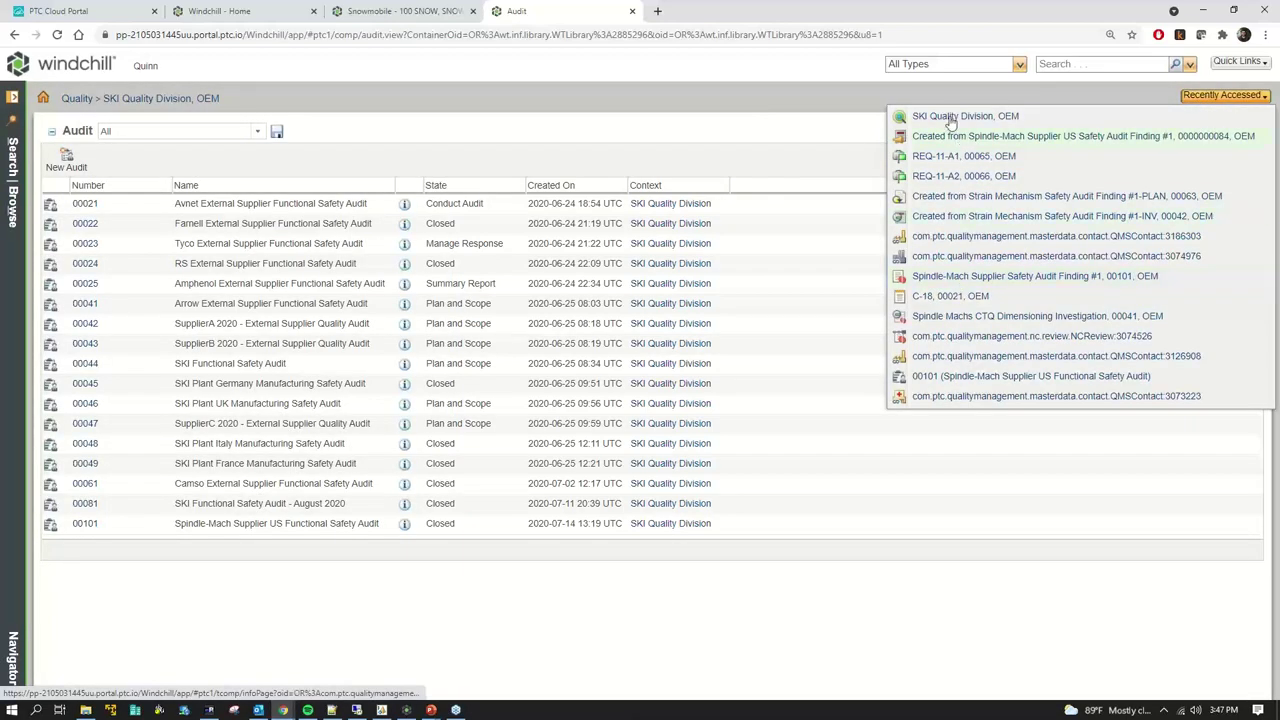
Examine the actions available for the SPINDLE-MACH LH part in the Snowmobile structure, including the options for creating new objects
click(414, 12)
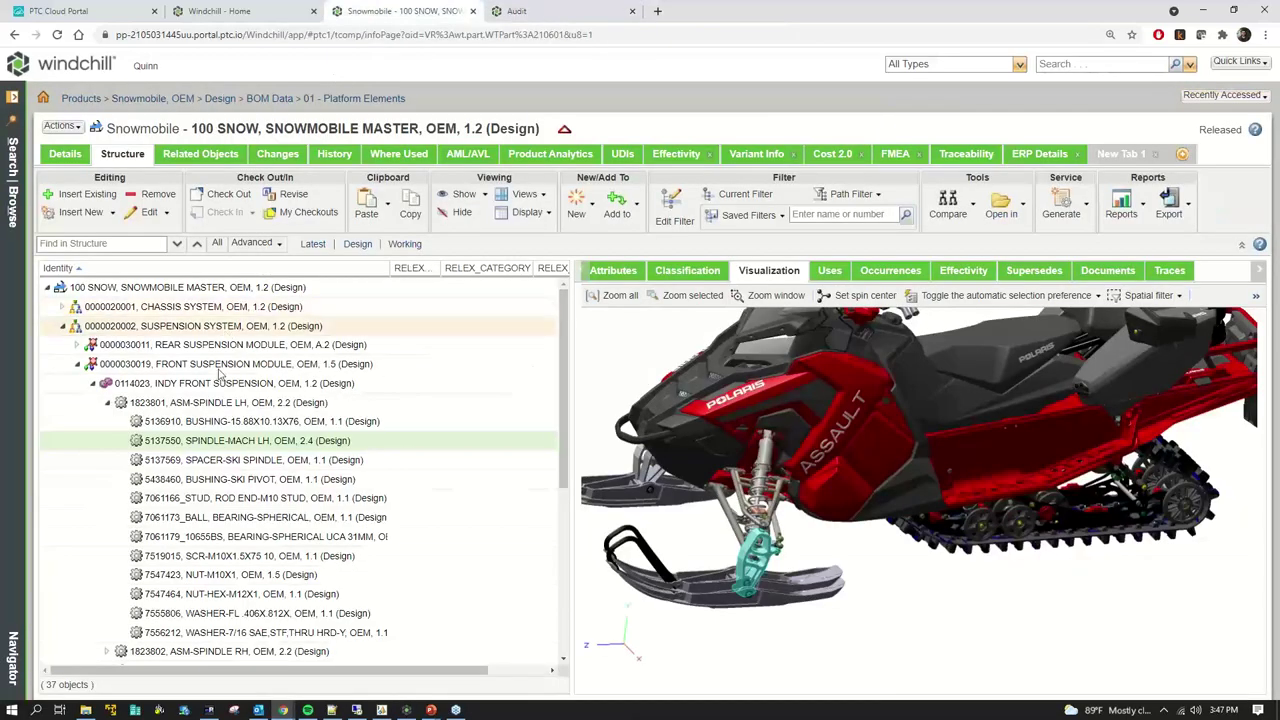
right_click(207, 445)
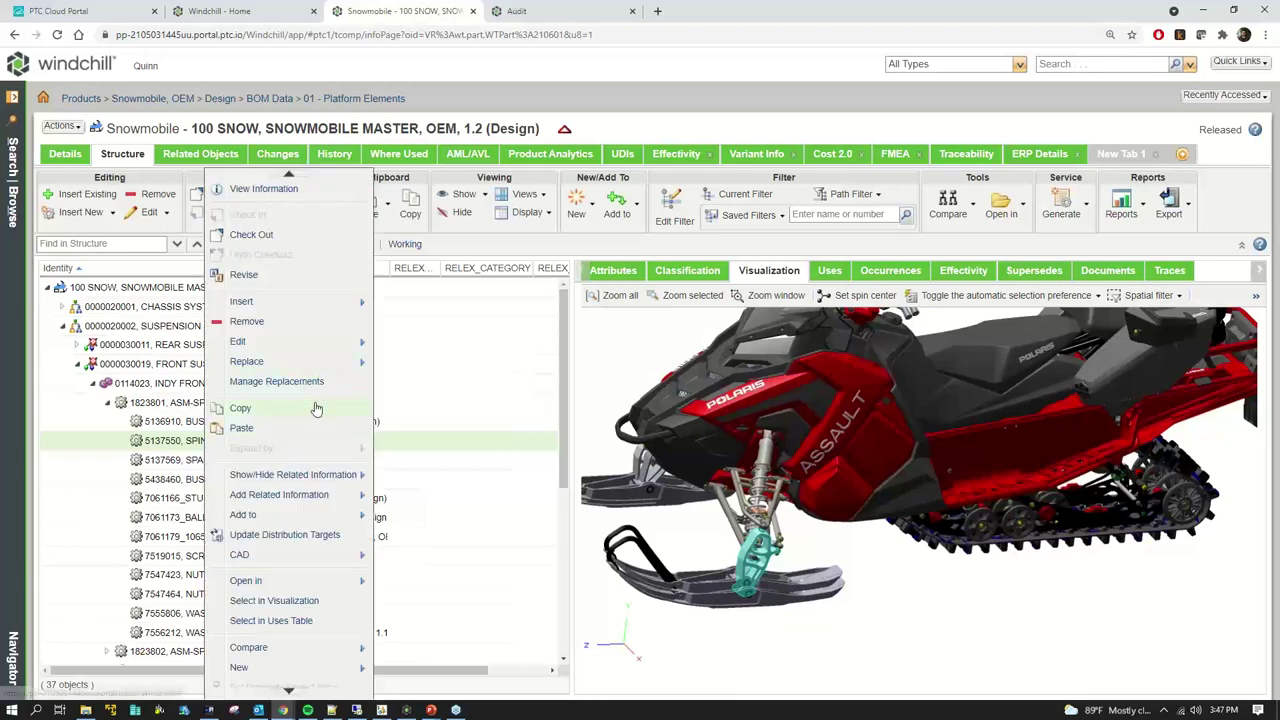
mouse_move(330, 670)
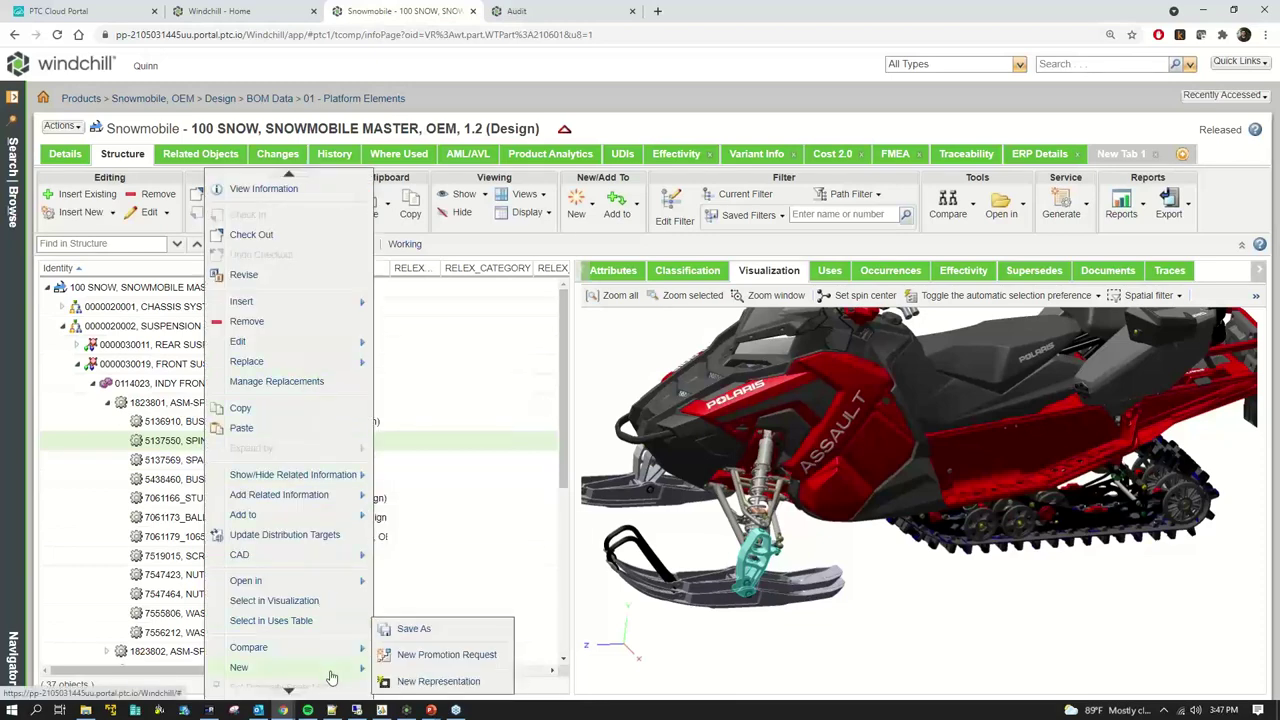
scroll(338, 650, down, 1)
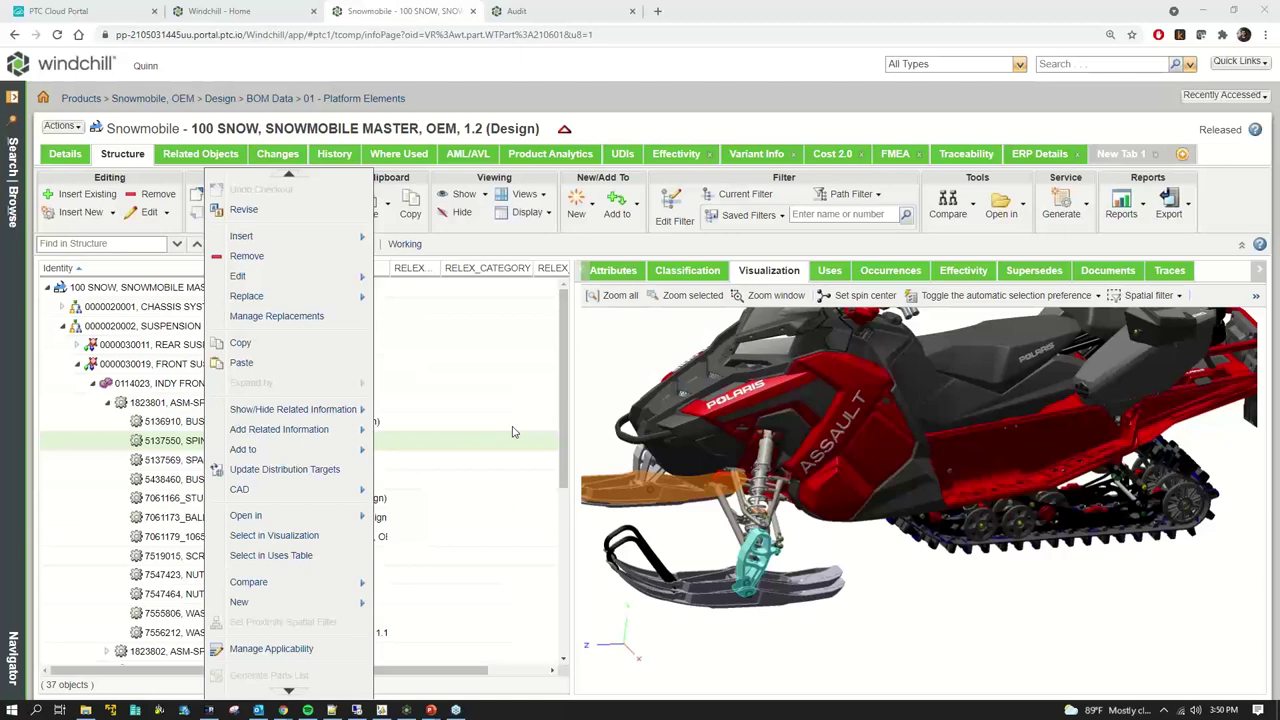
mouse_move(330, 296)
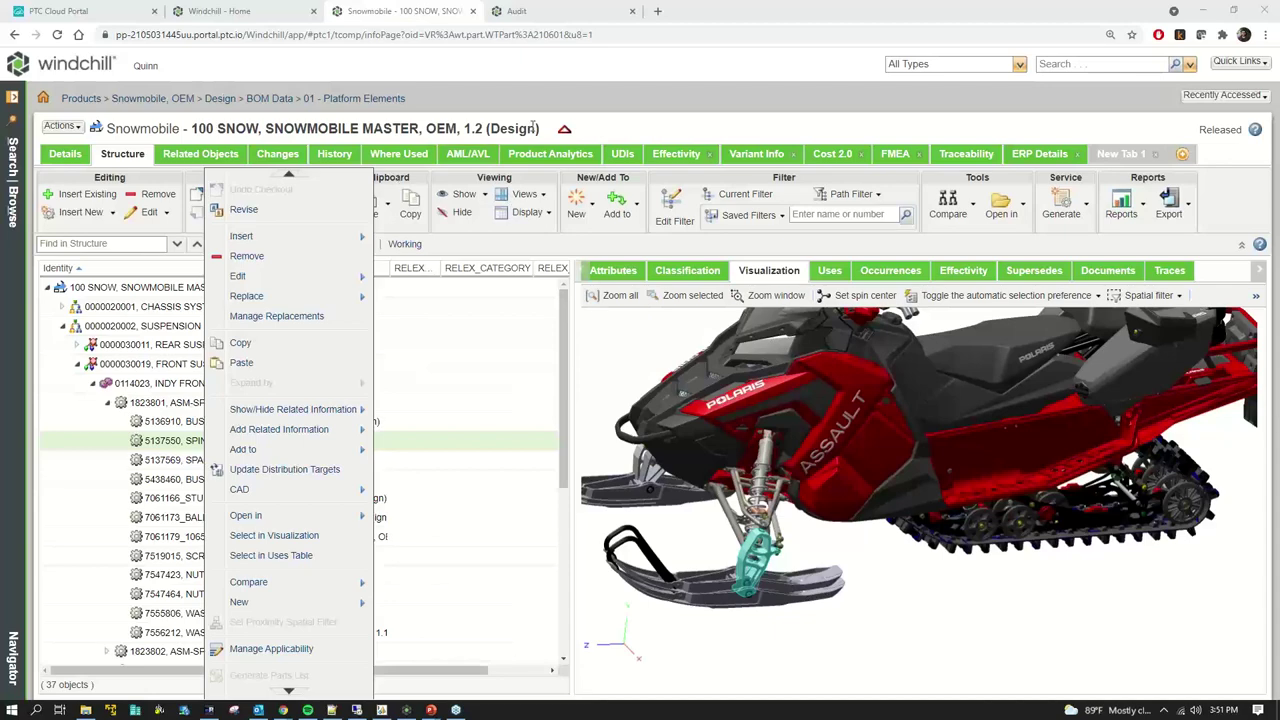
click(594, 135)
Go to the Windchill home page and open the saved CAPA Dashboard report in a maximized window
click(43, 100)
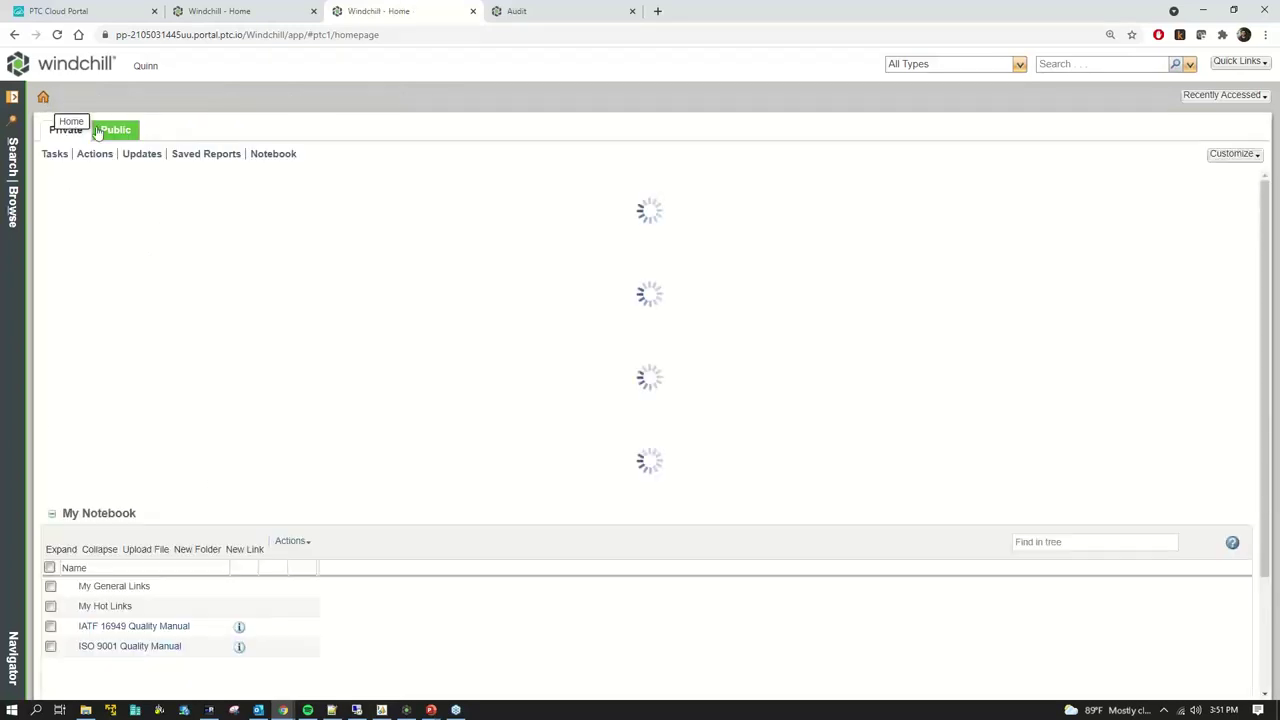
scroll(114, 529, down, 1)
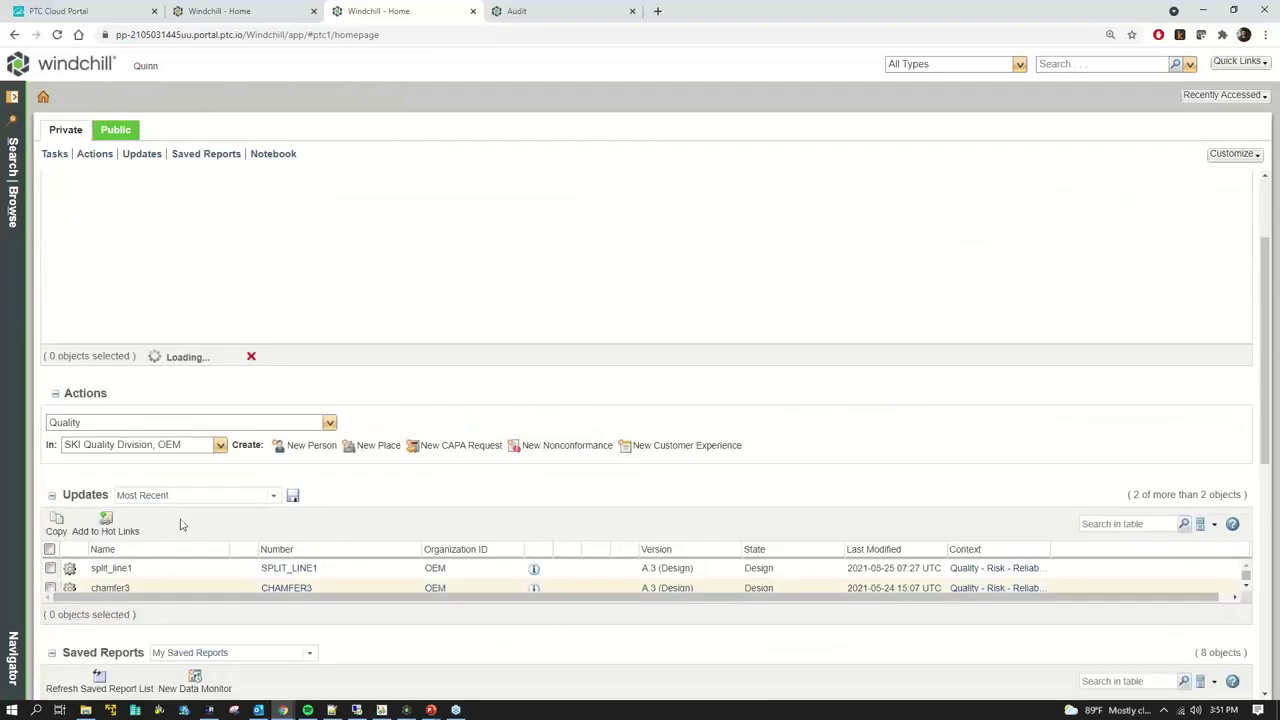
scroll(128, 540, down, 1)
scroll(45, 508, down, 1)
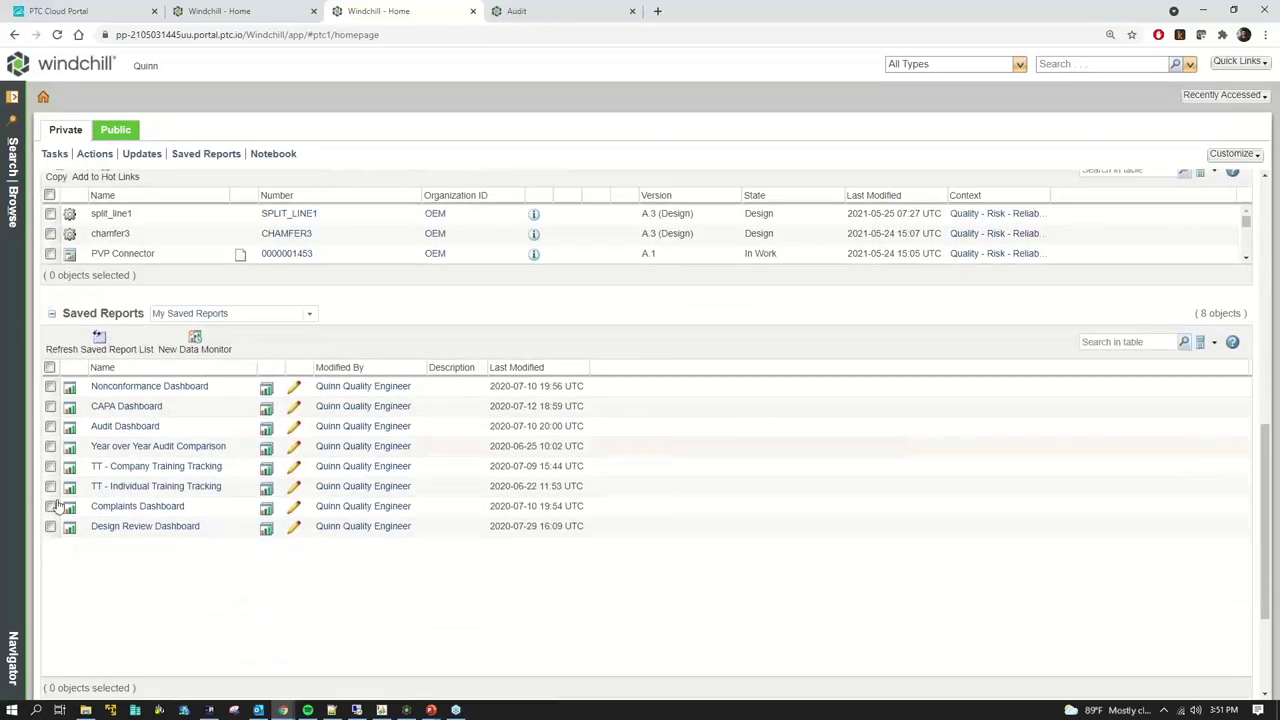
click(267, 406)
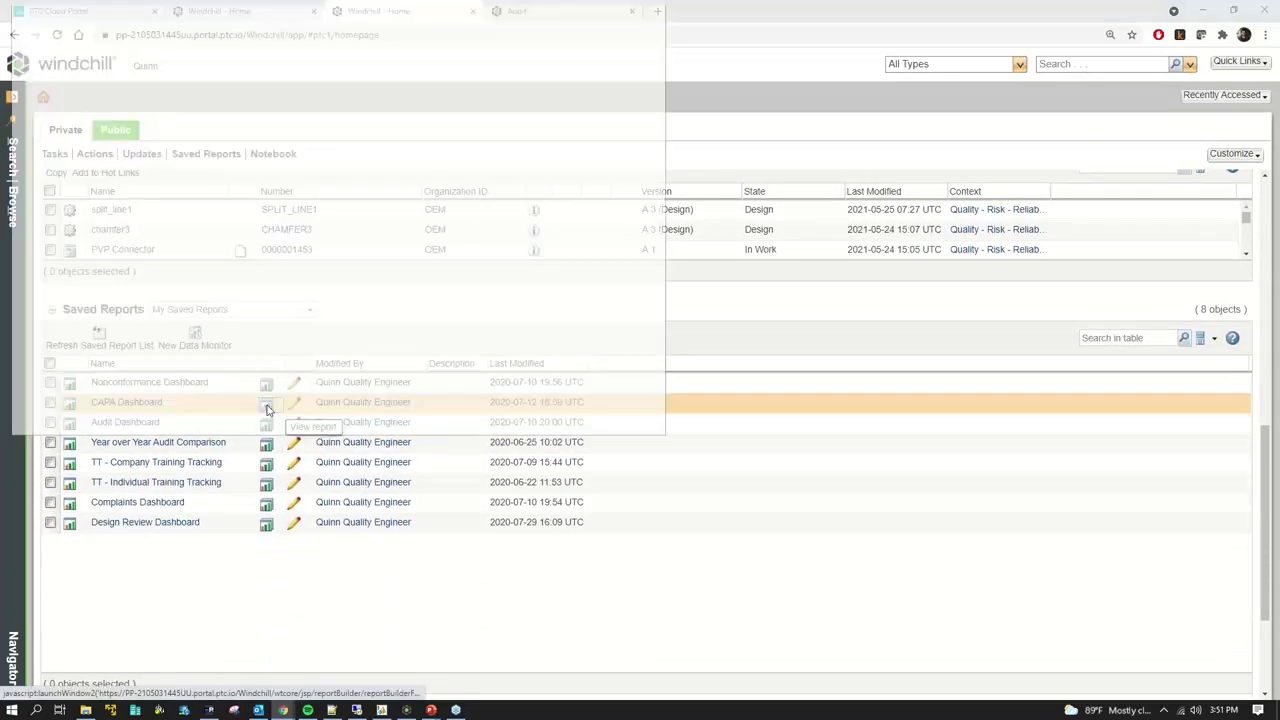
click(627, 11)
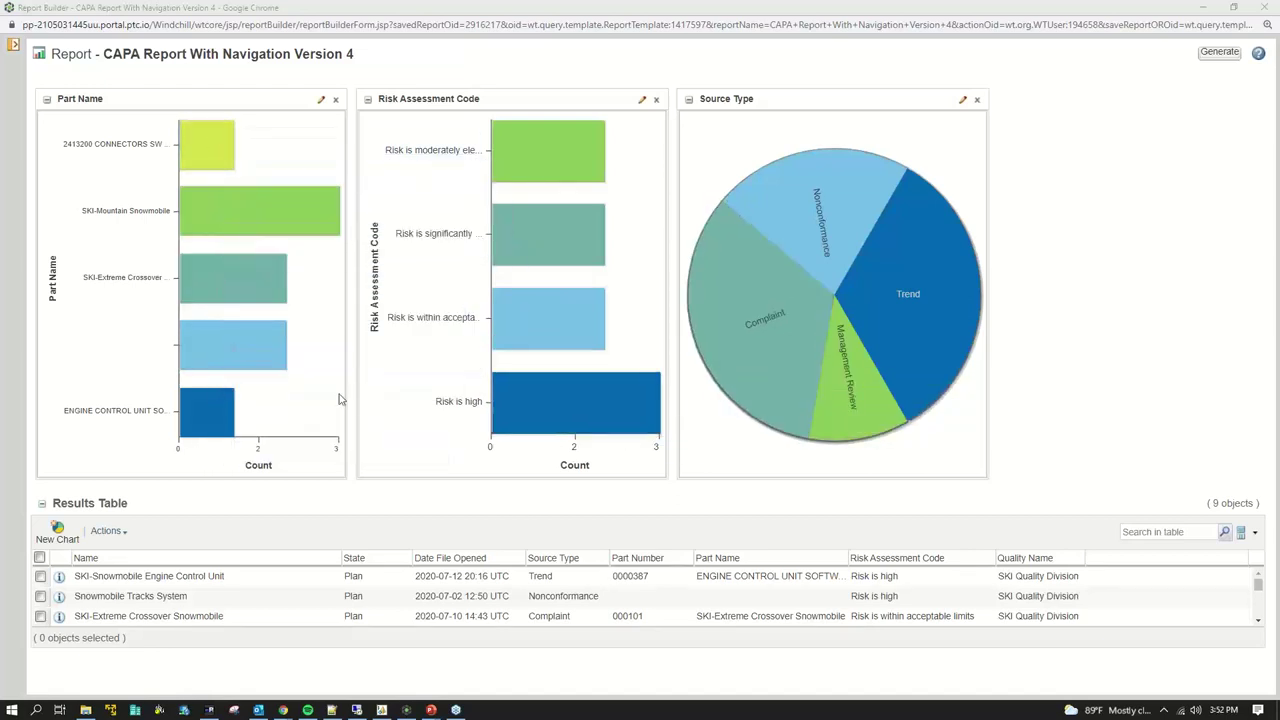
Explore the CAPA report's Source Type chart, filter the results table by the Complaint and Nonconformance segments, and close the report
click(787, 379)
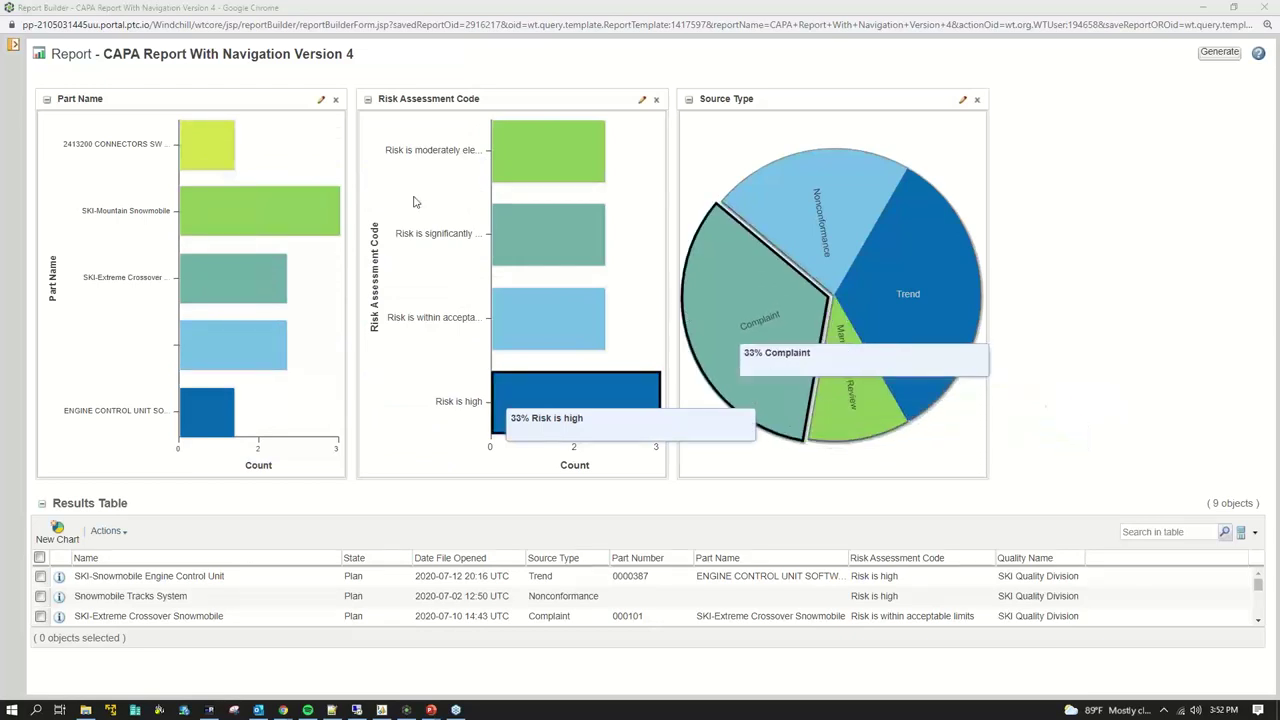
click(750, 172)
click(745, 166)
click(836, 210)
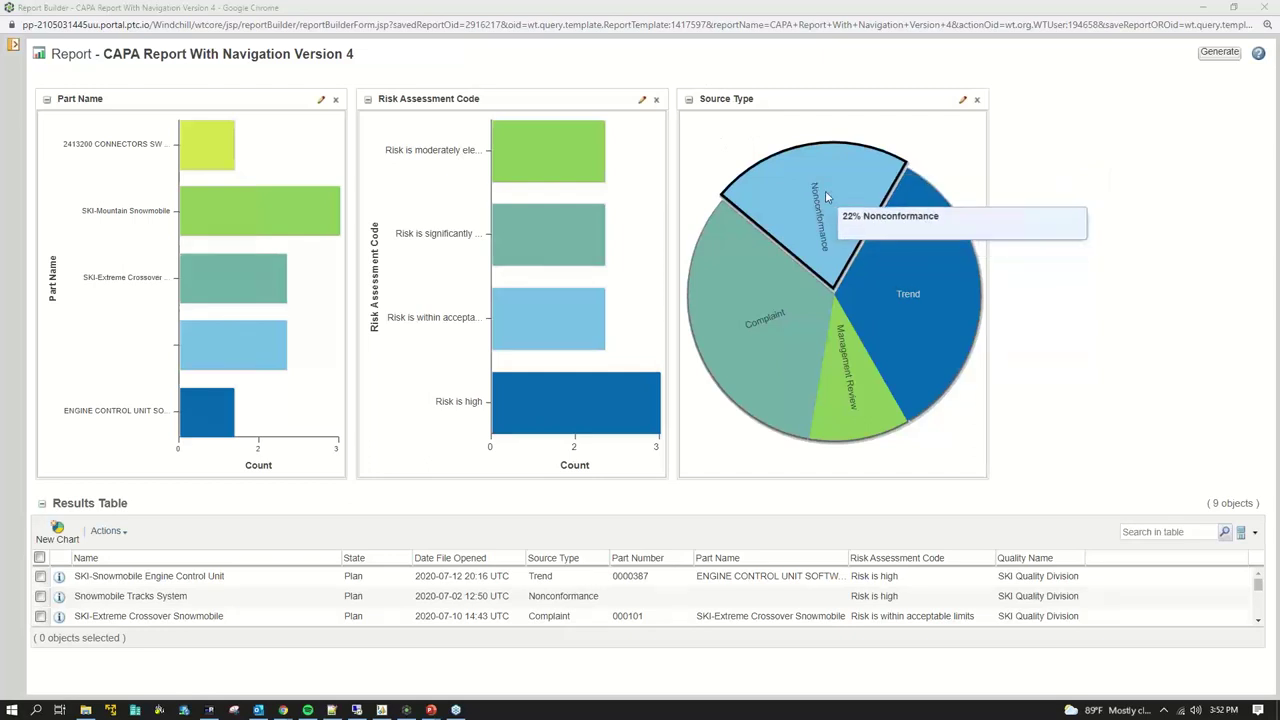
click(750, 320)
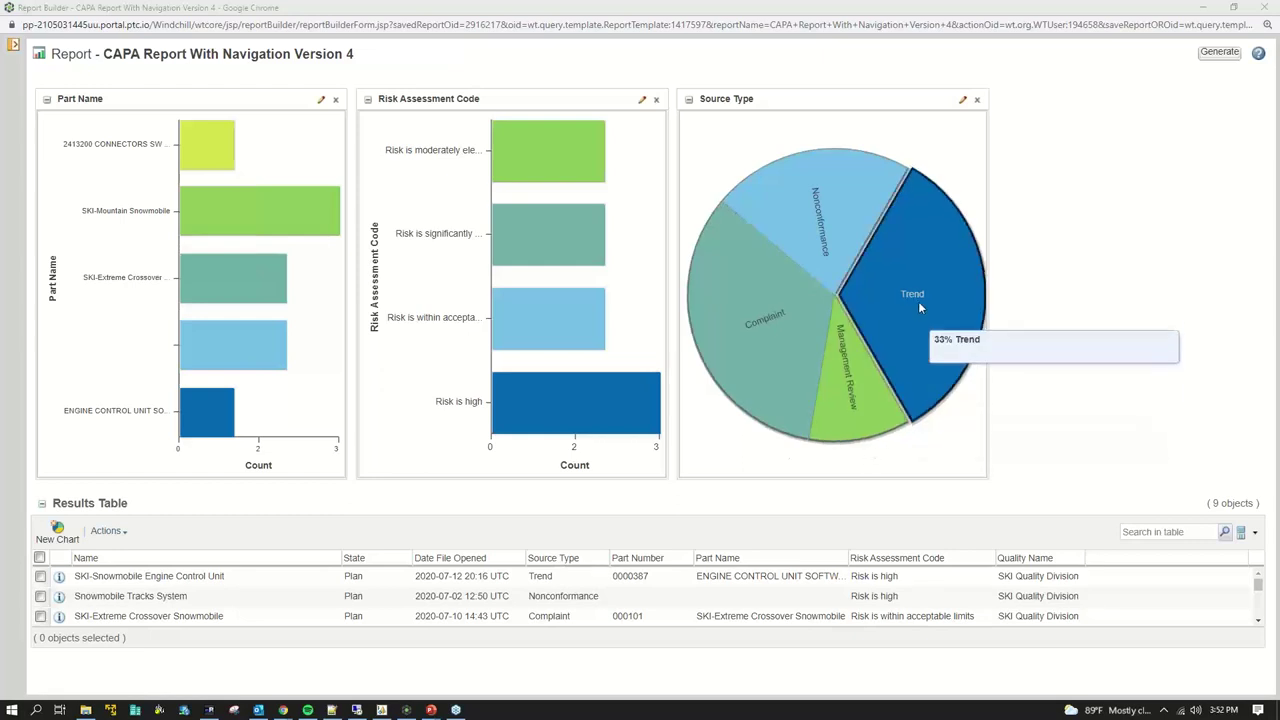
mouse_move(844, 393)
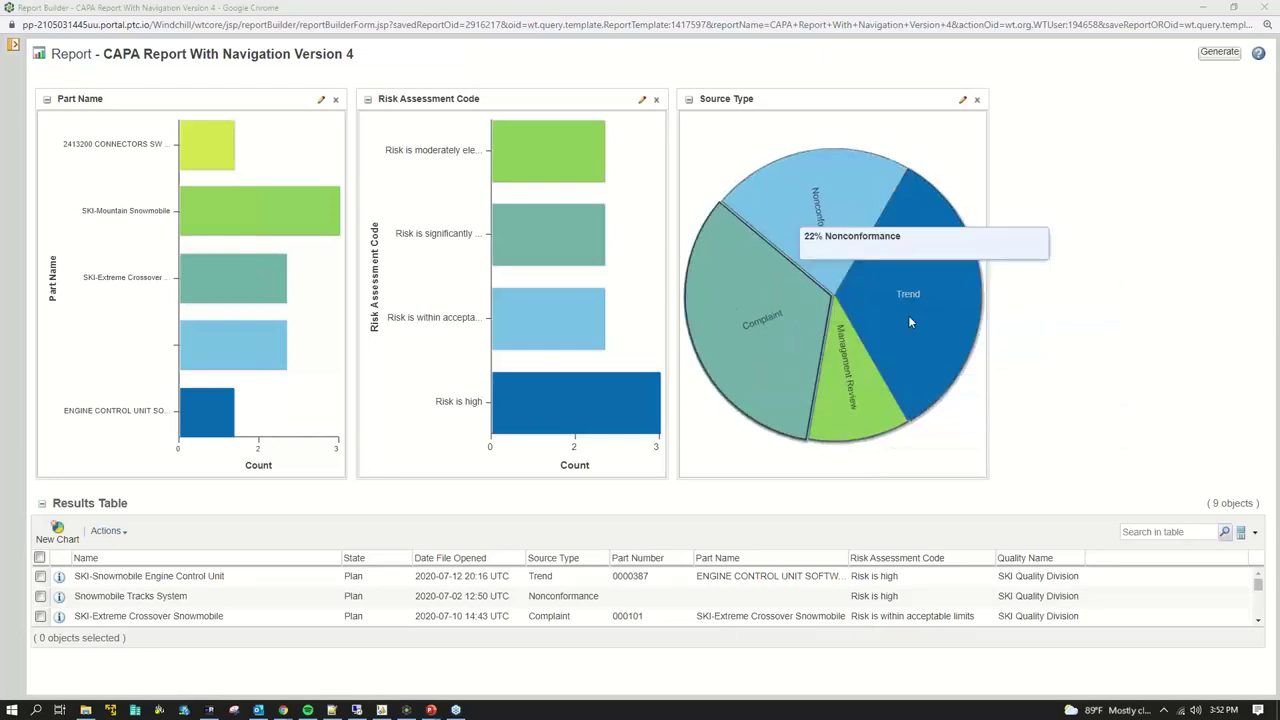
drag(466, 658, 447, 680)
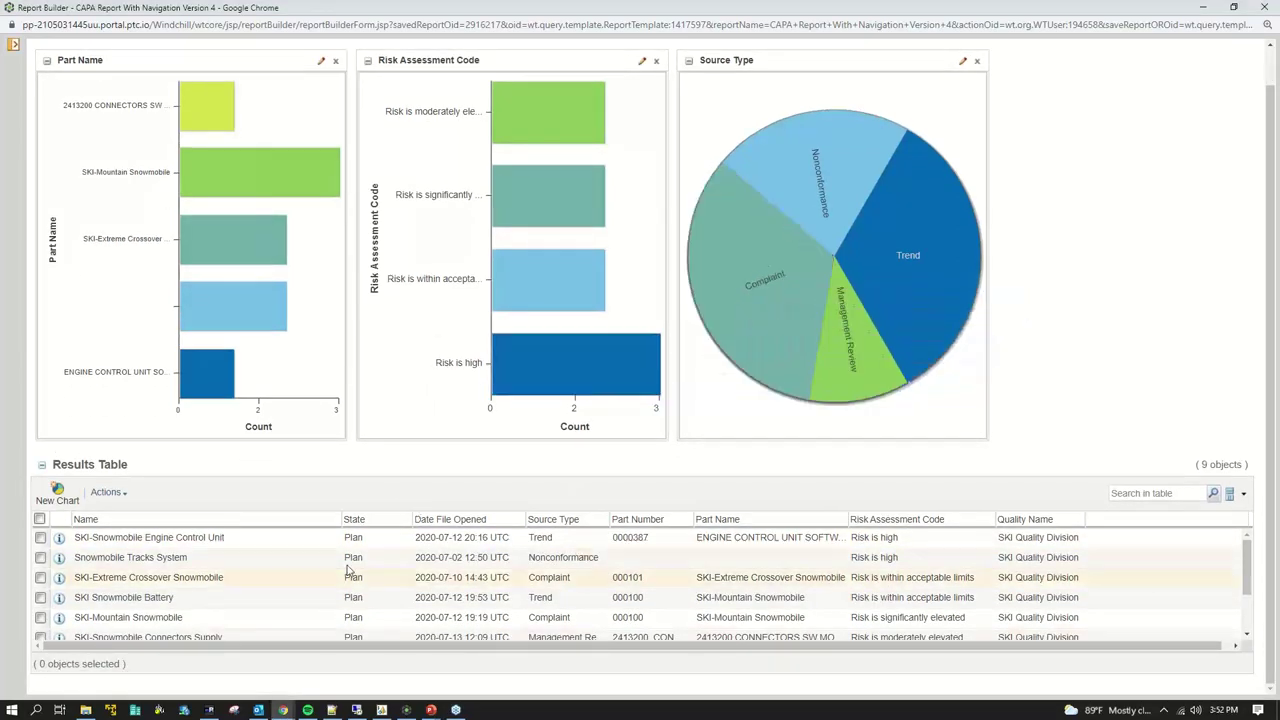
click(762, 302)
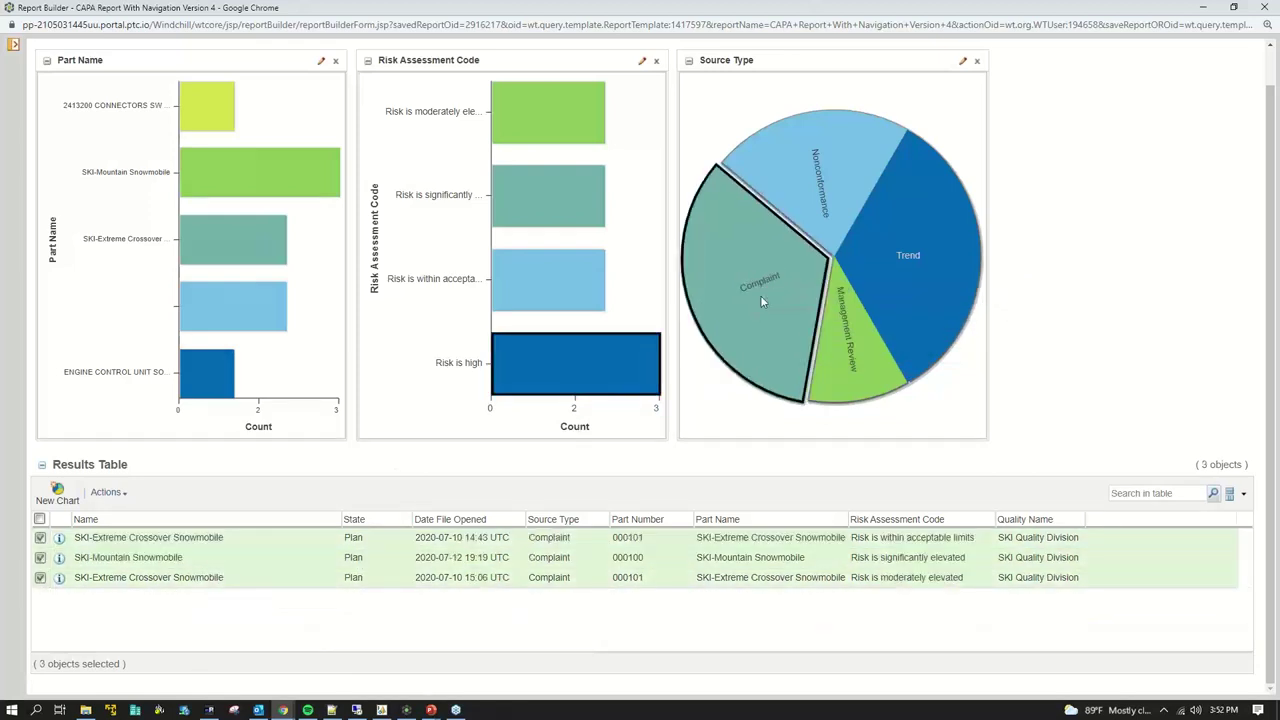
click(813, 153)
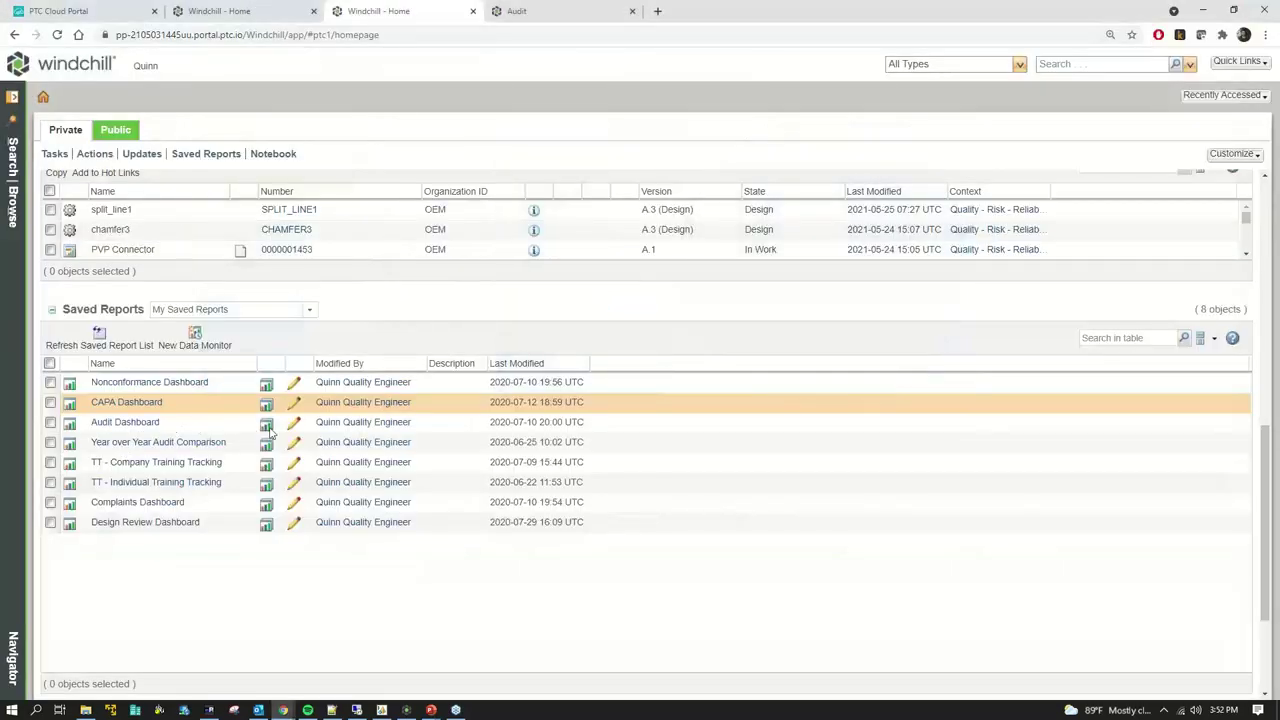
View the saved Audit Dashboard report in a maximized window and close it
click(266, 426)
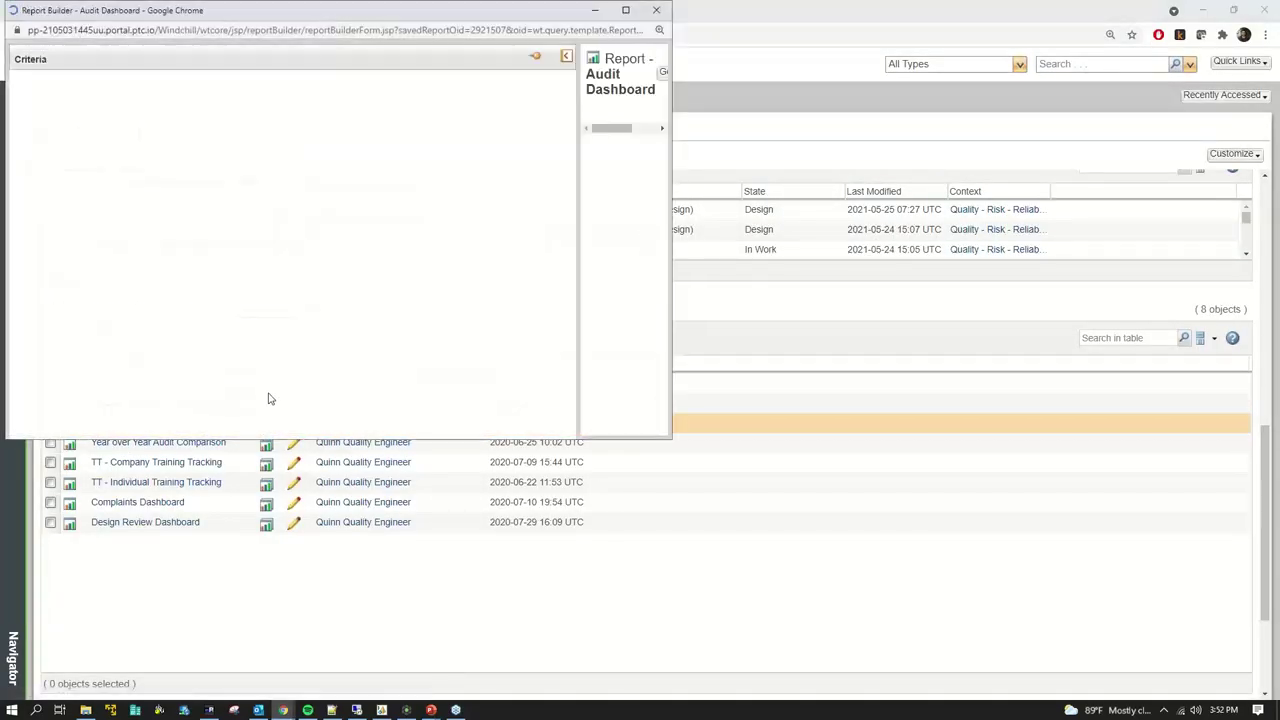
click(625, 11)
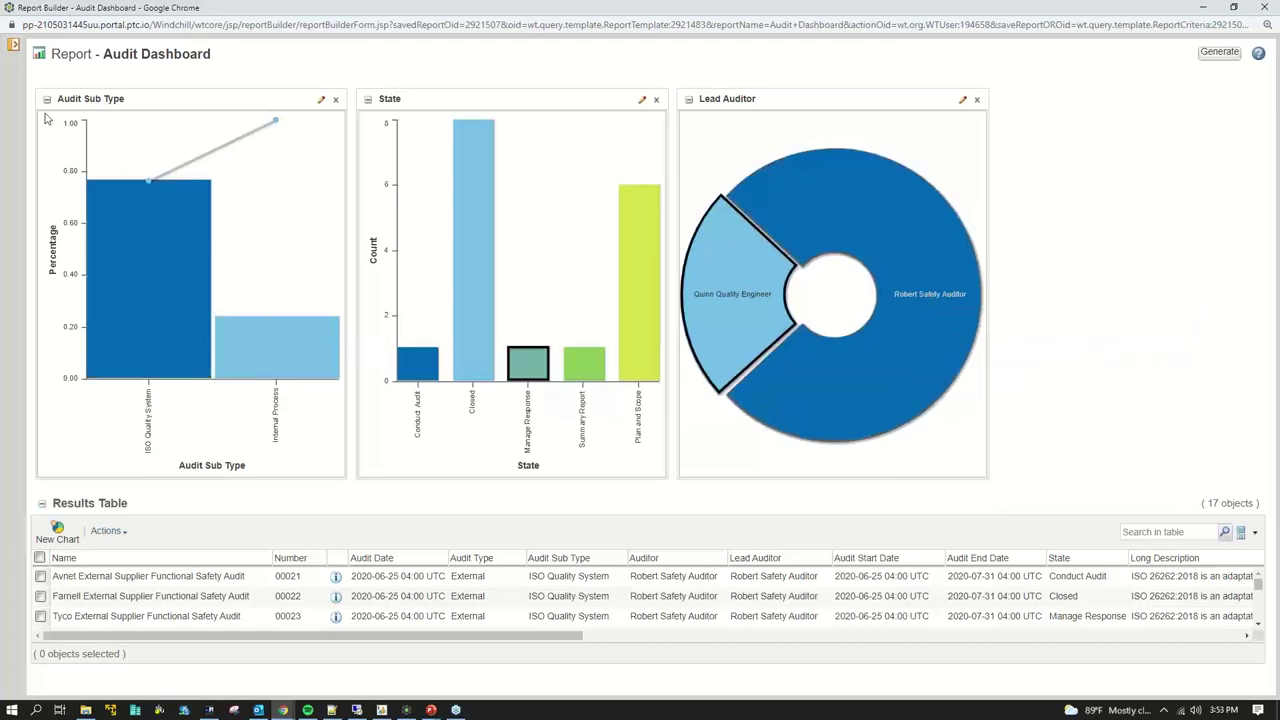
click(1262, 8)
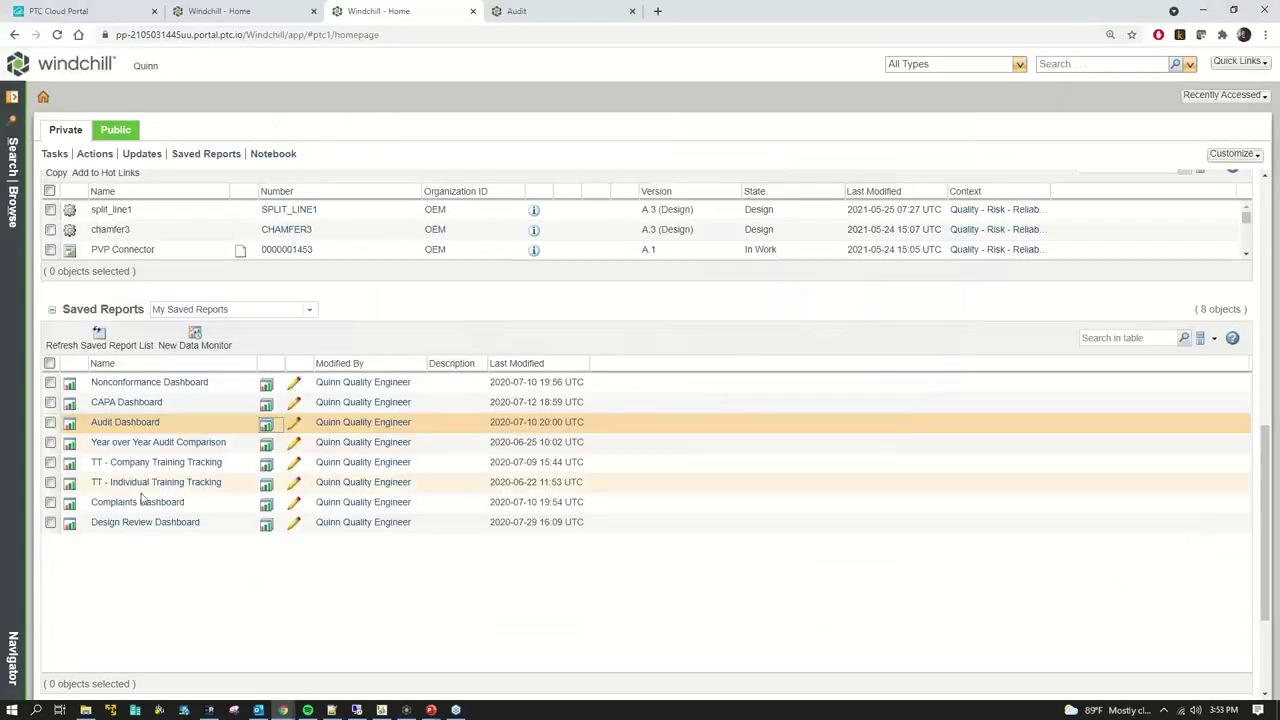
Open the saved Nonconformance Dashboard report in a maximized window to view its charts
click(218, 401)
click(218, 427)
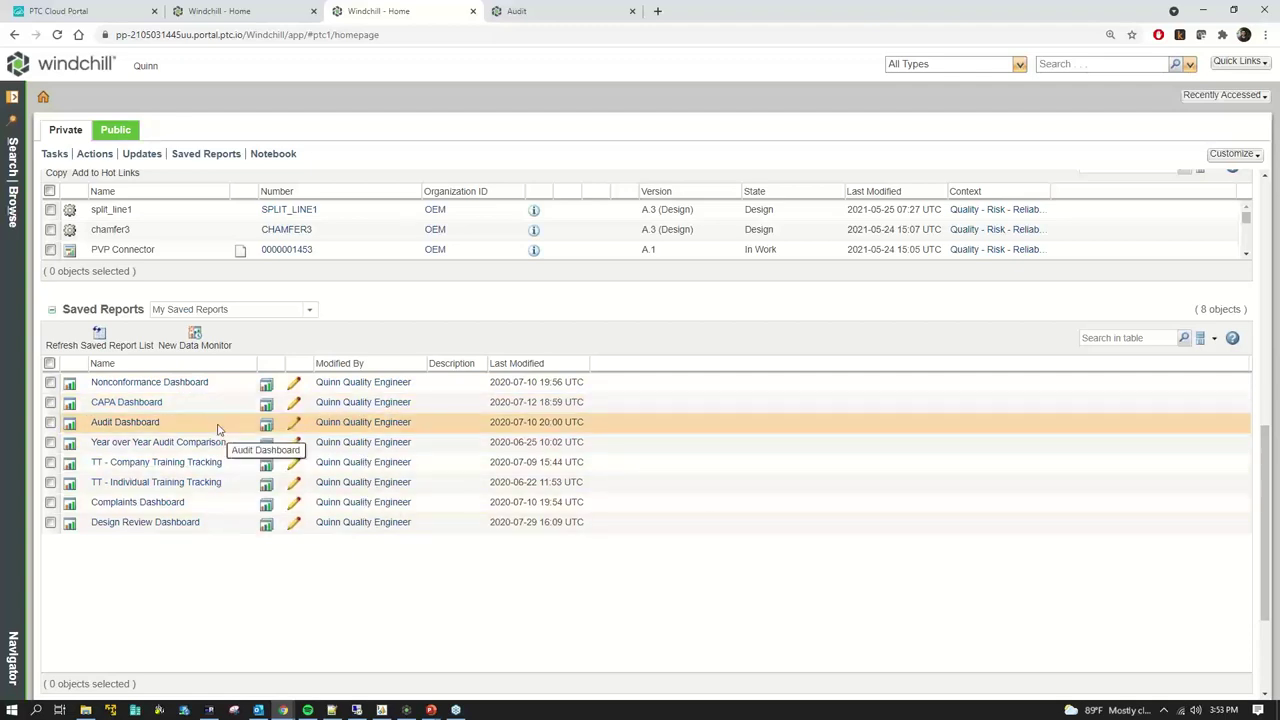
click(202, 510)
click(252, 388)
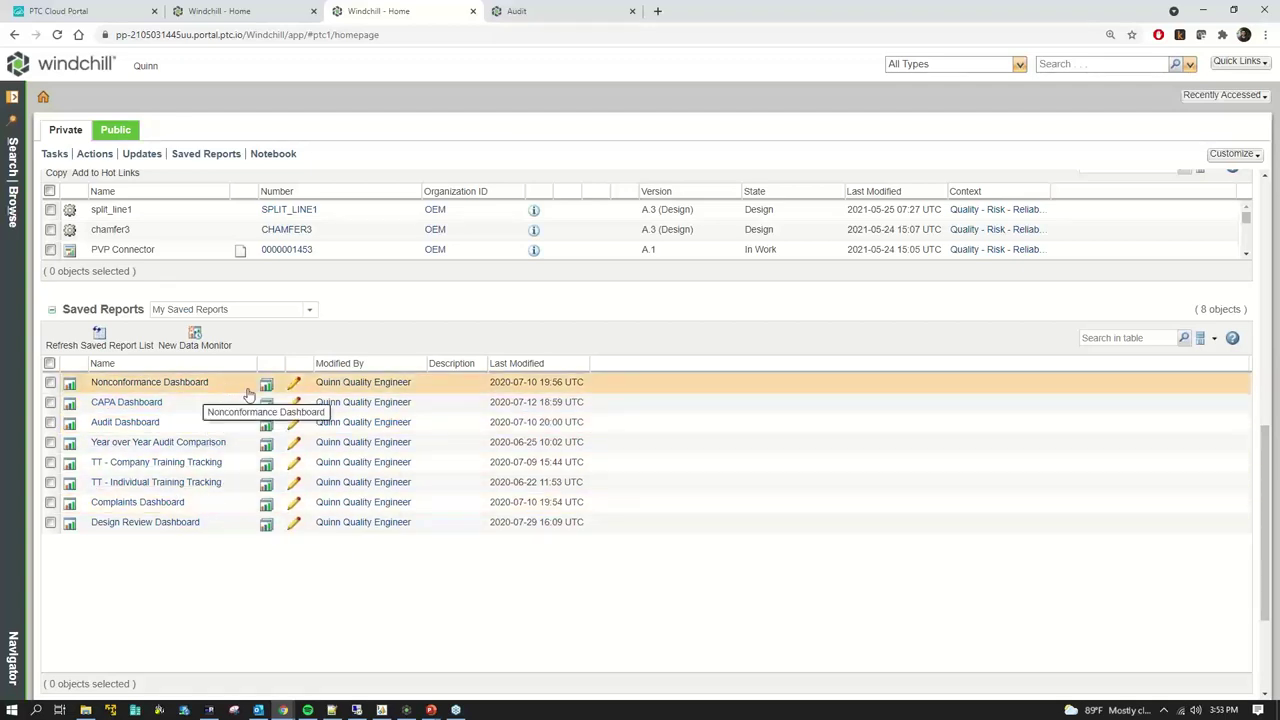
click(267, 387)
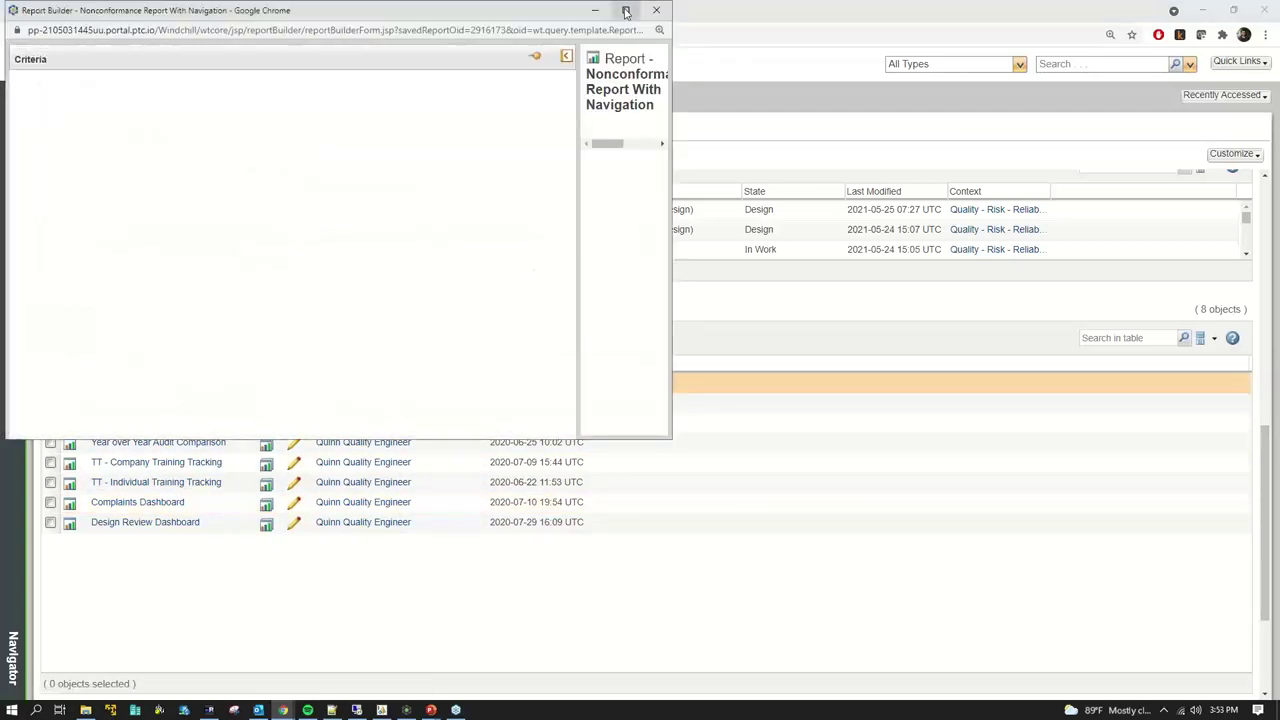
double_click(625, 12)
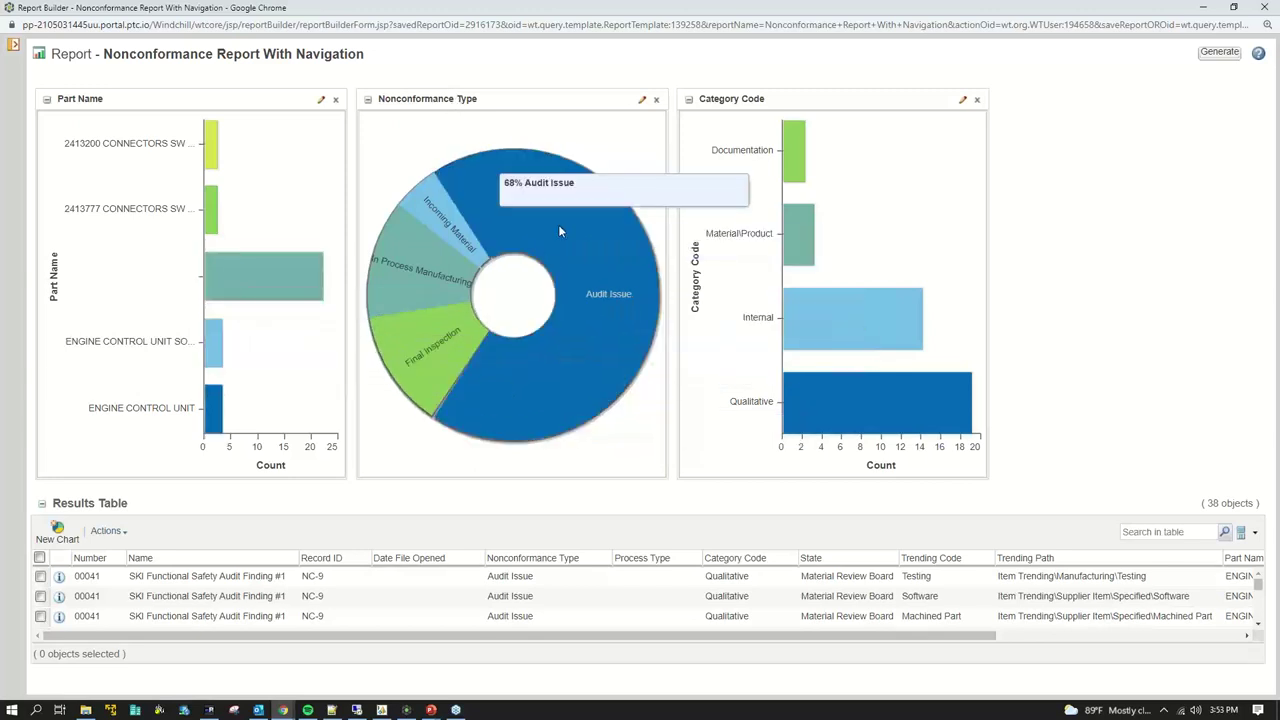
Examine the segment shares in the Nonconformance Type chart and the bars in the Category Code chart
mouse_move(600, 290)
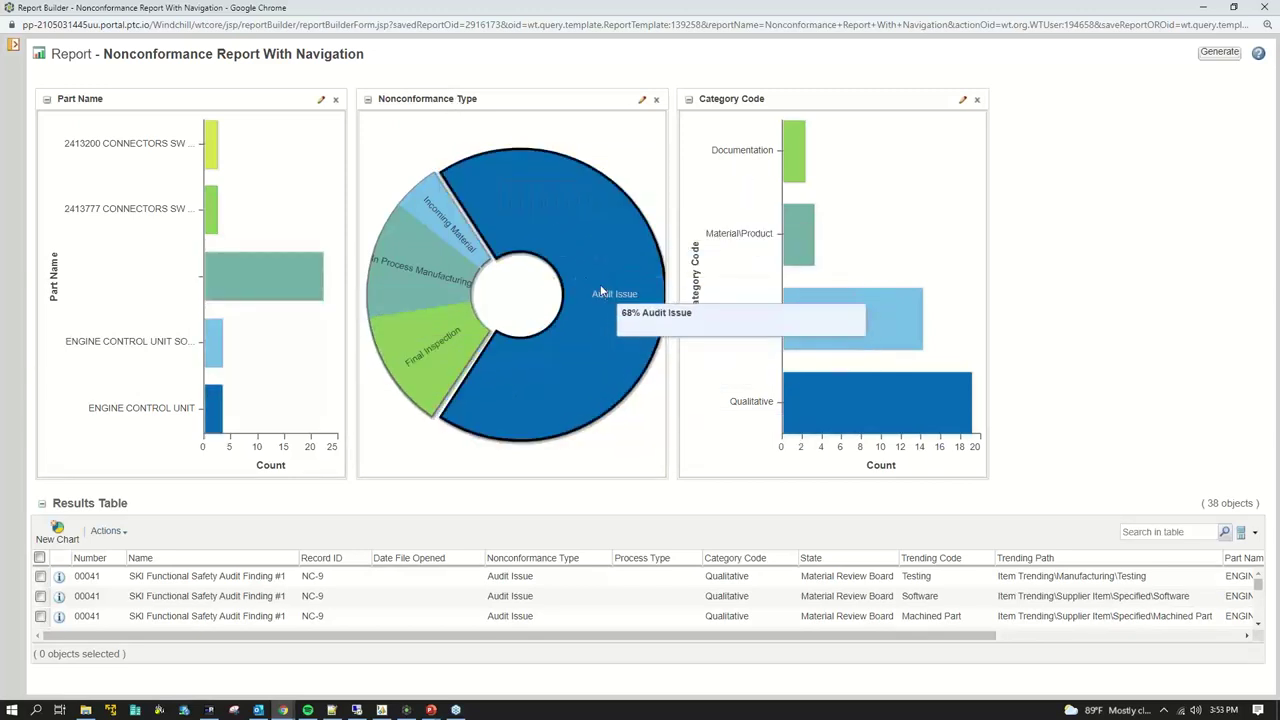
mouse_move(421, 366)
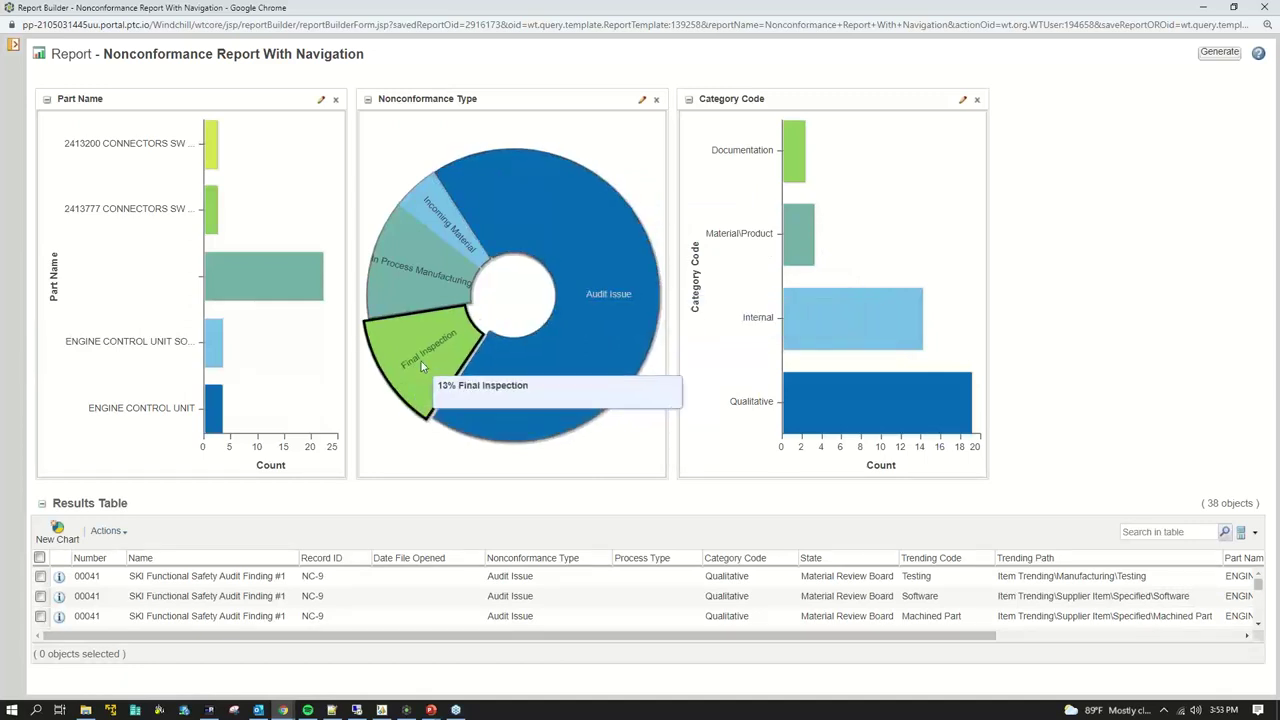
mouse_move(435, 205)
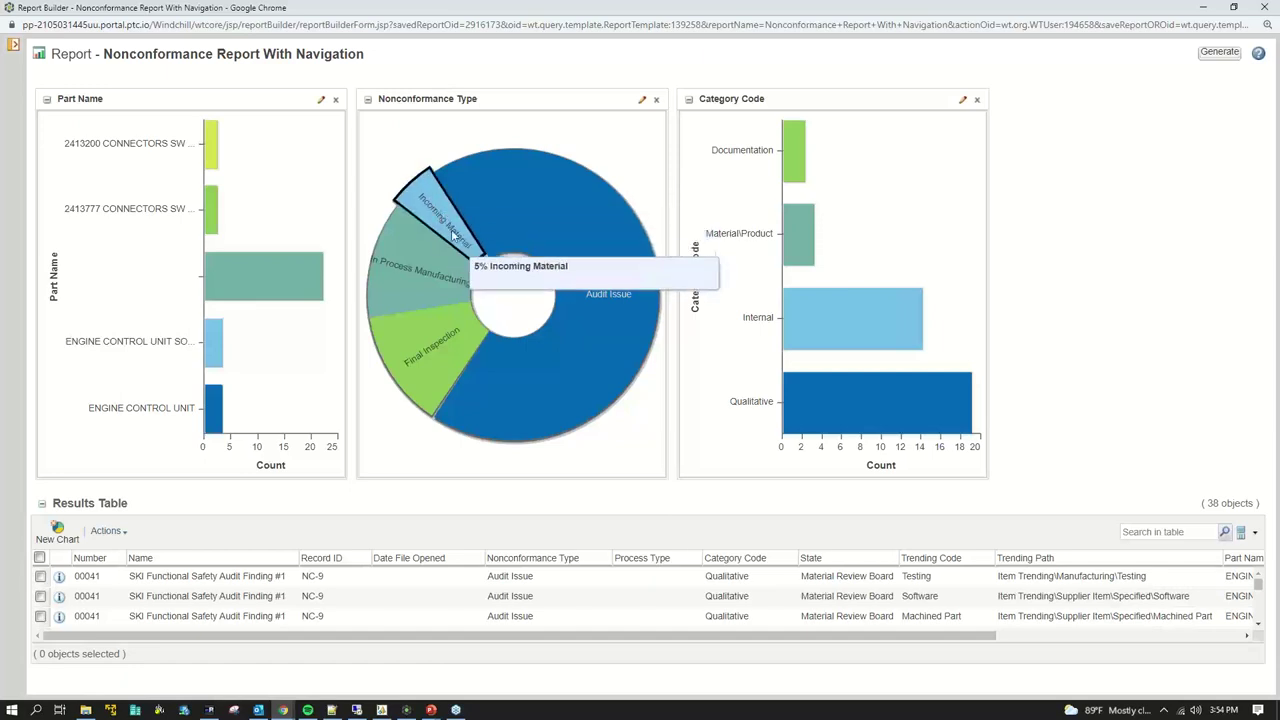
mouse_move(427, 287)
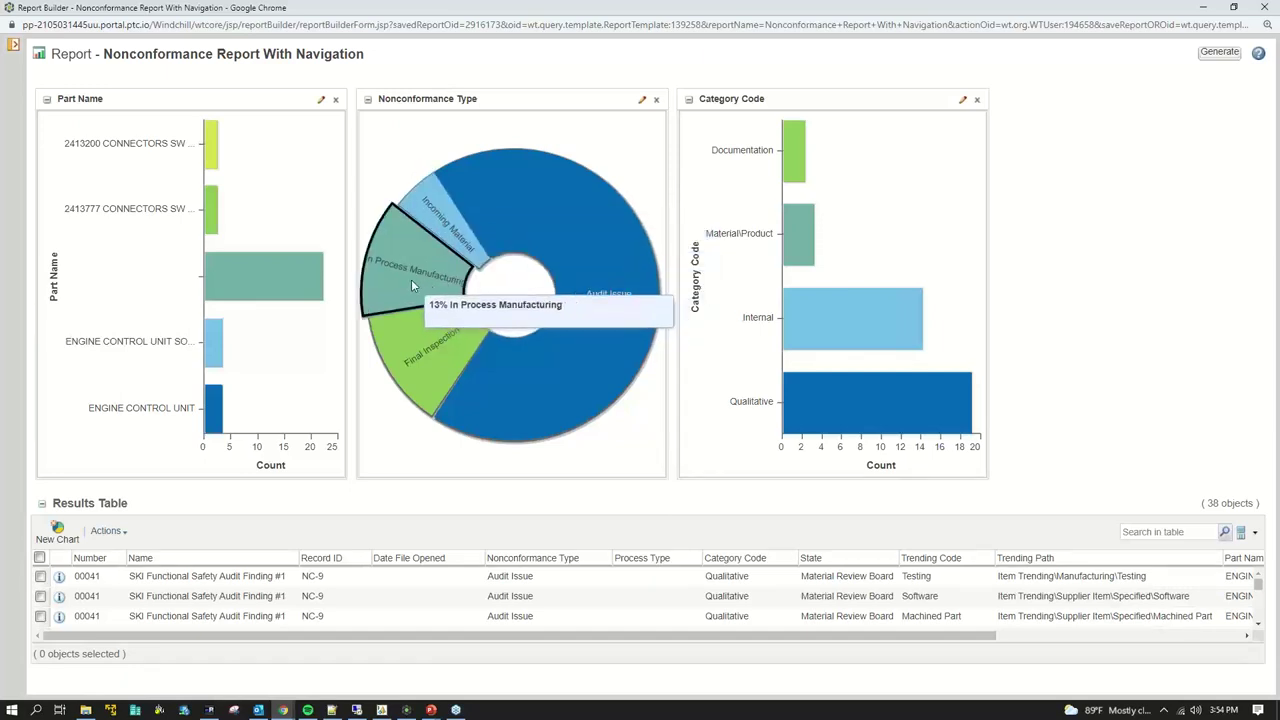
mouse_move(578, 391)
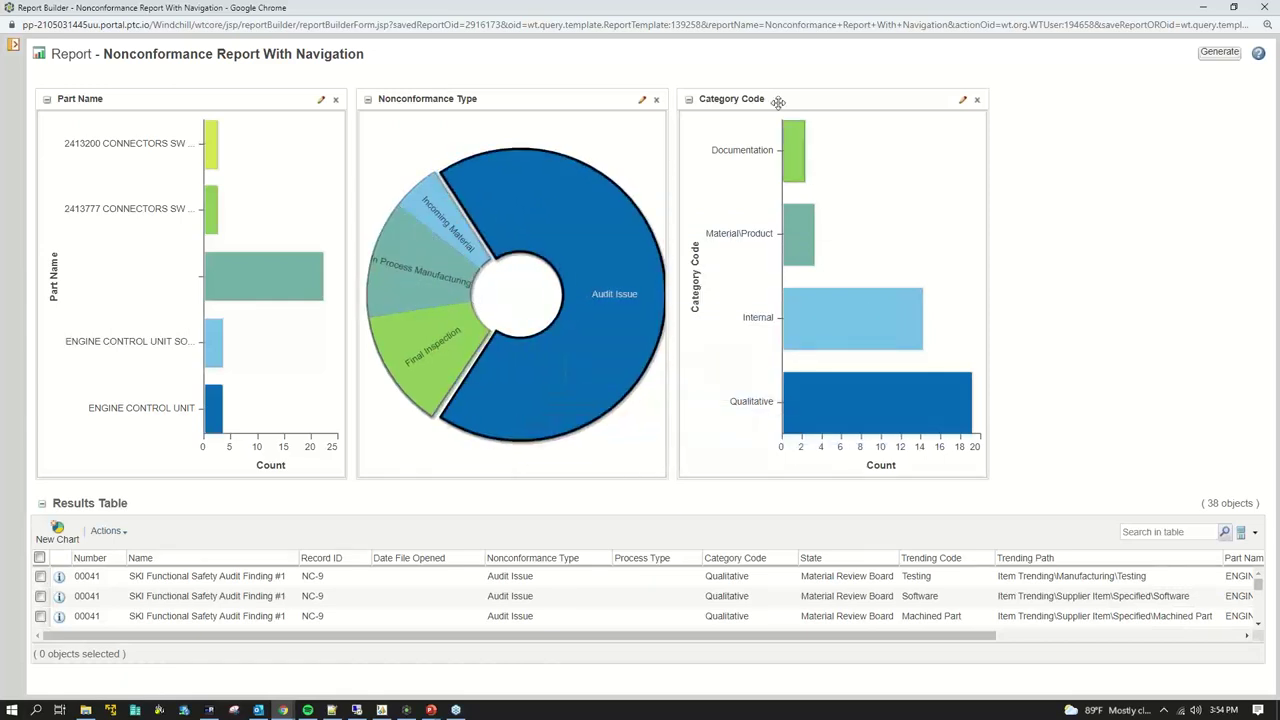
mouse_move(790, 145)
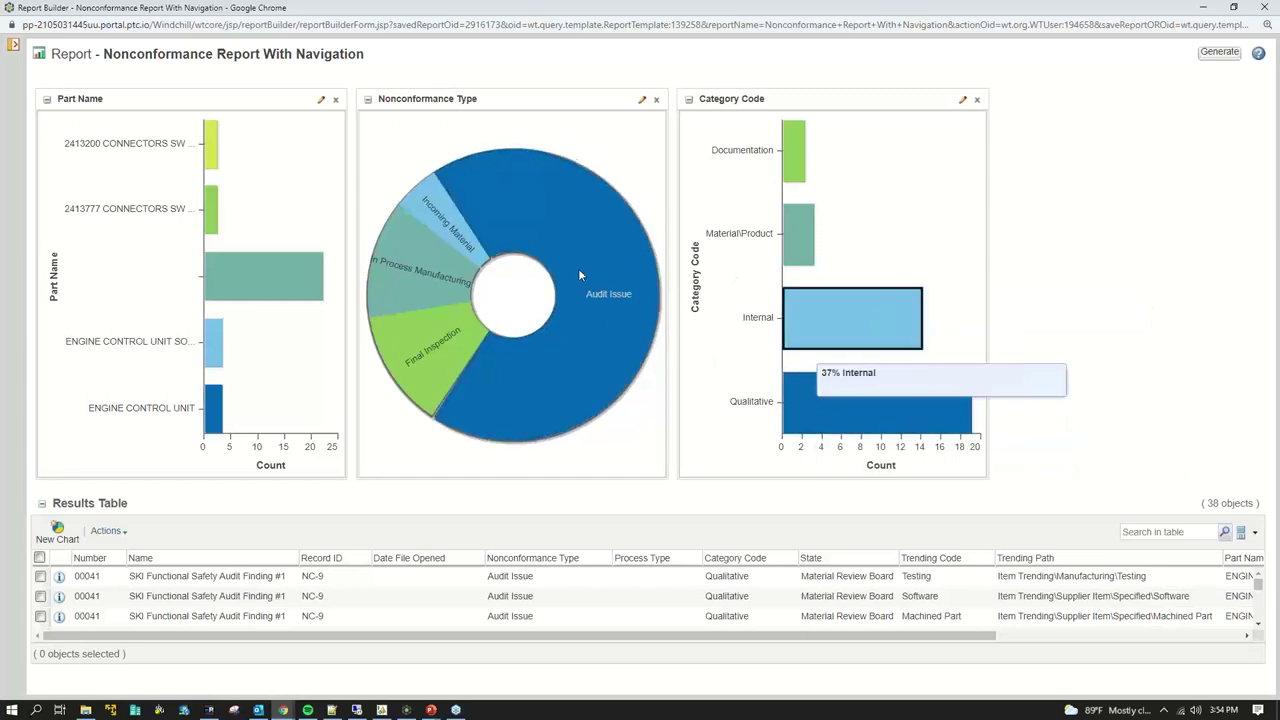
mouse_move(848, 430)
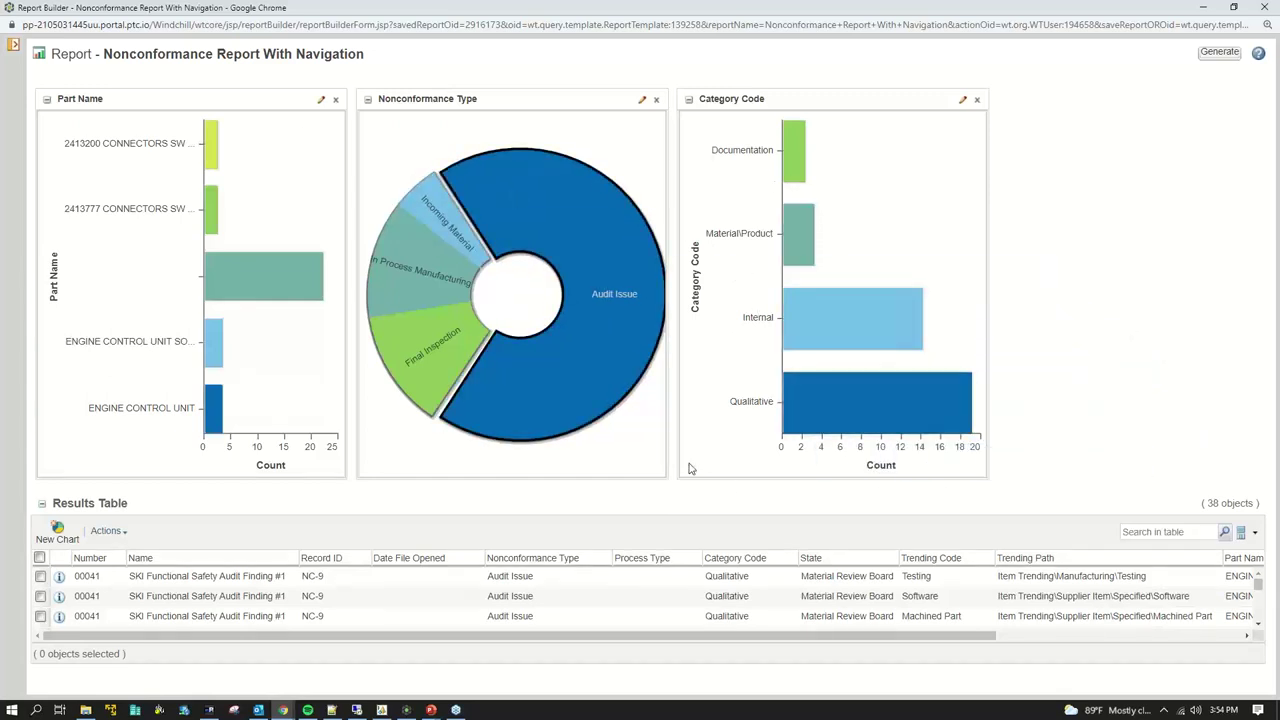
mouse_move(853, 401)
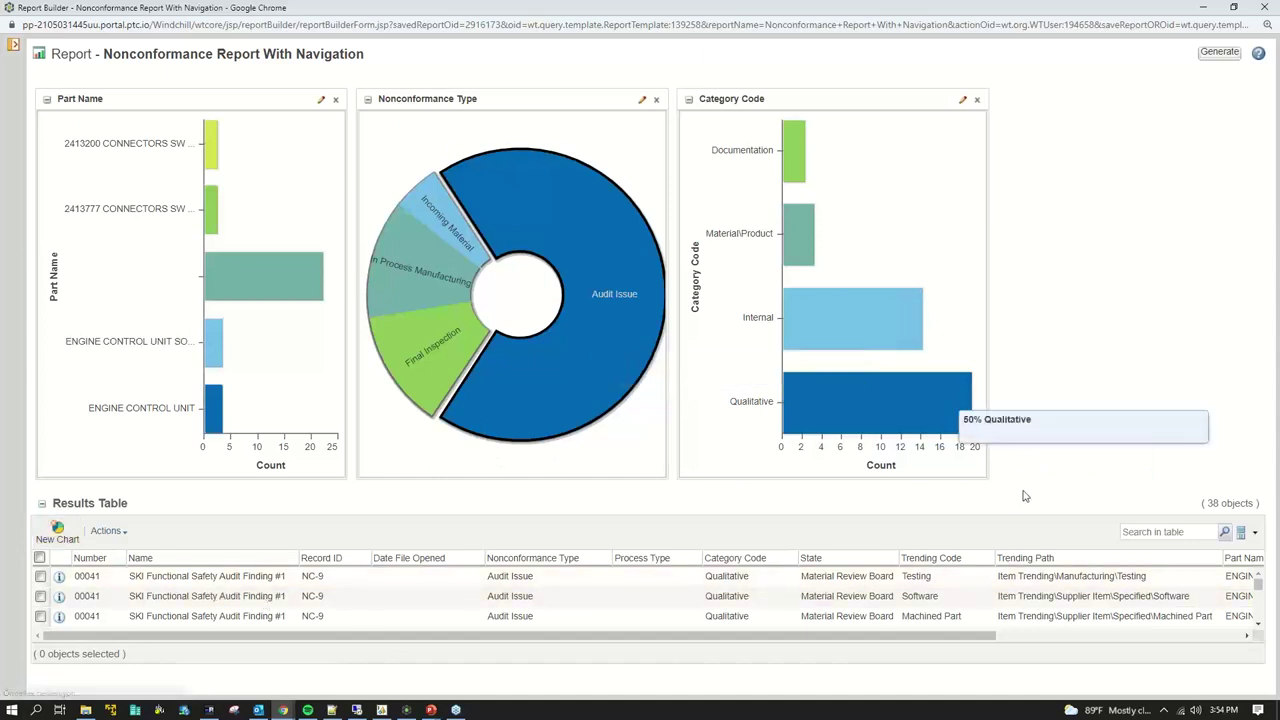
Filter the results table by the Category Code chart's Internal bar, review the matching records, and close the Nonconformance report
click(830, 321)
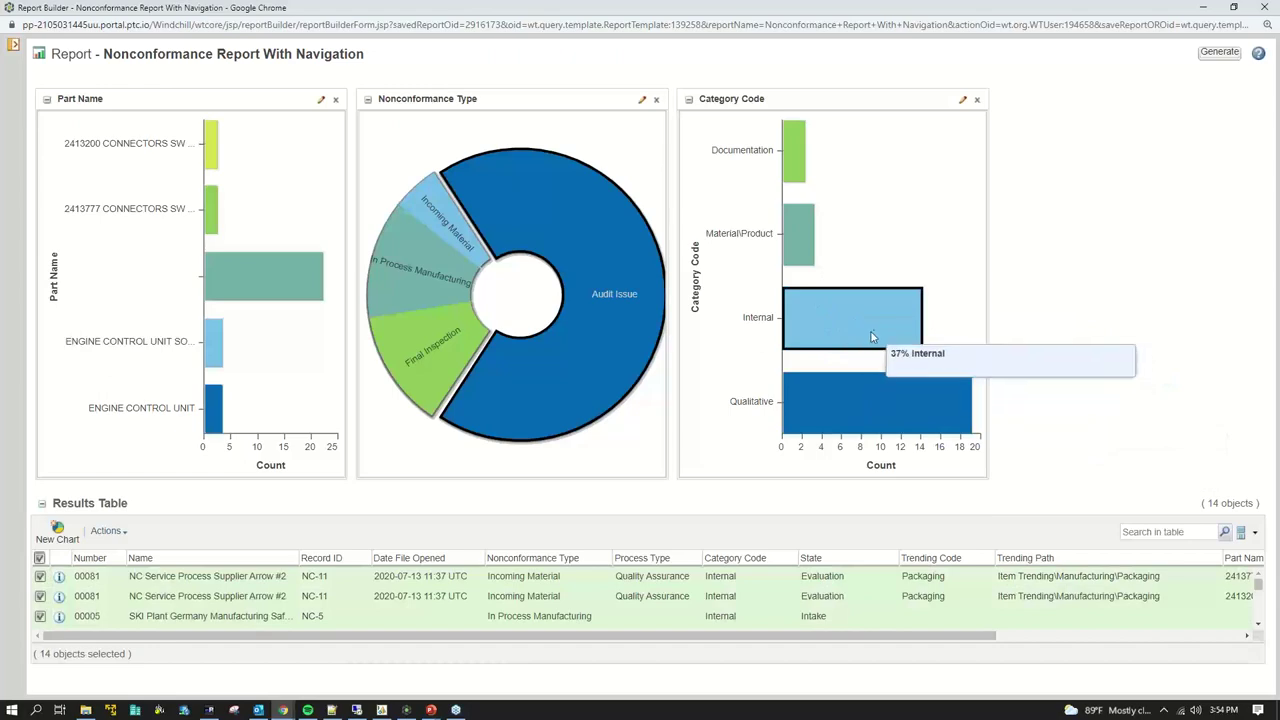
scroll(285, 620, down, 3)
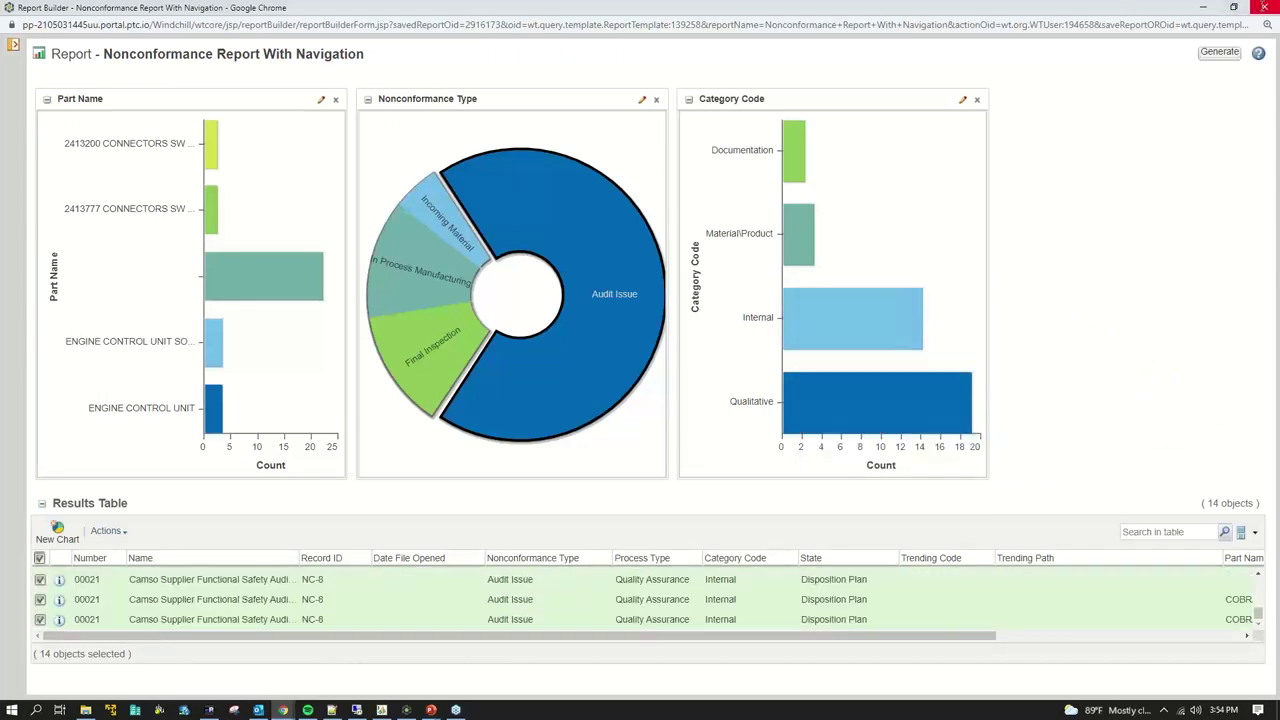
click(1264, 7)
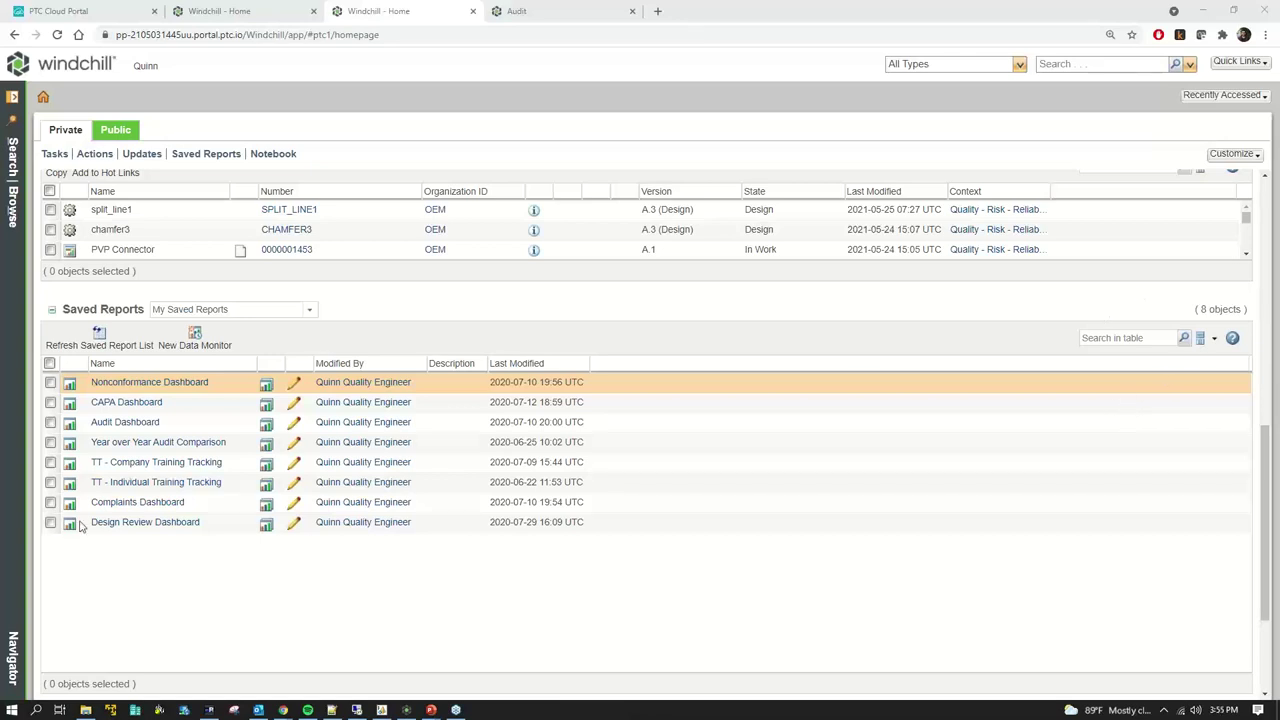
Switch to the QMS Presentation in PowerPoint and review the Quality Management line on the WPQ SaaS PLM Packaging & Pricing slide
mouse_move(431, 710)
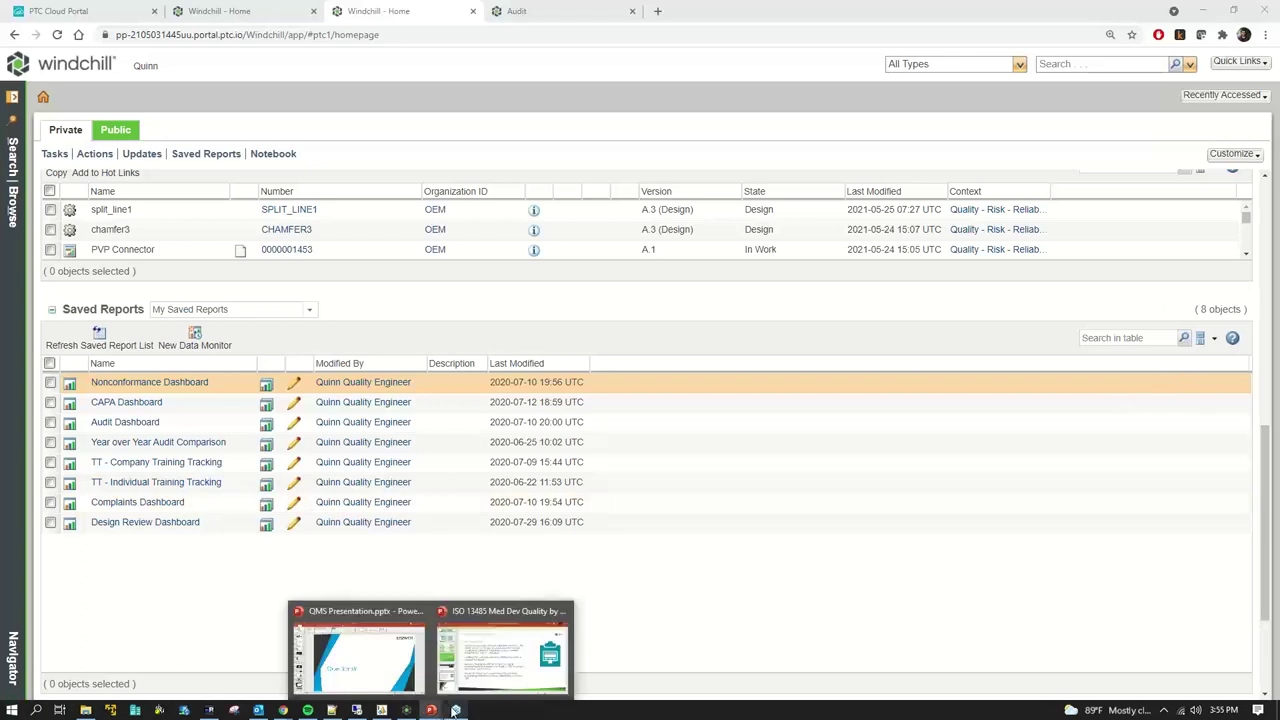
click(385, 665)
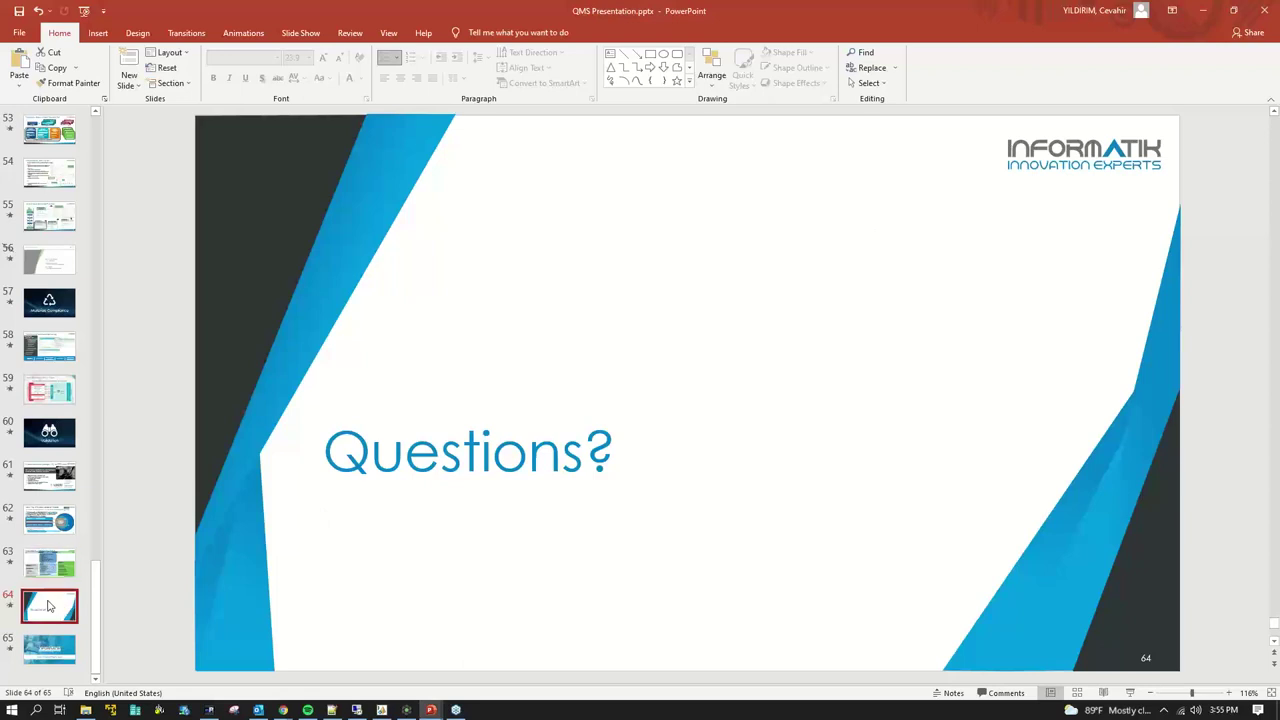
click(49, 563)
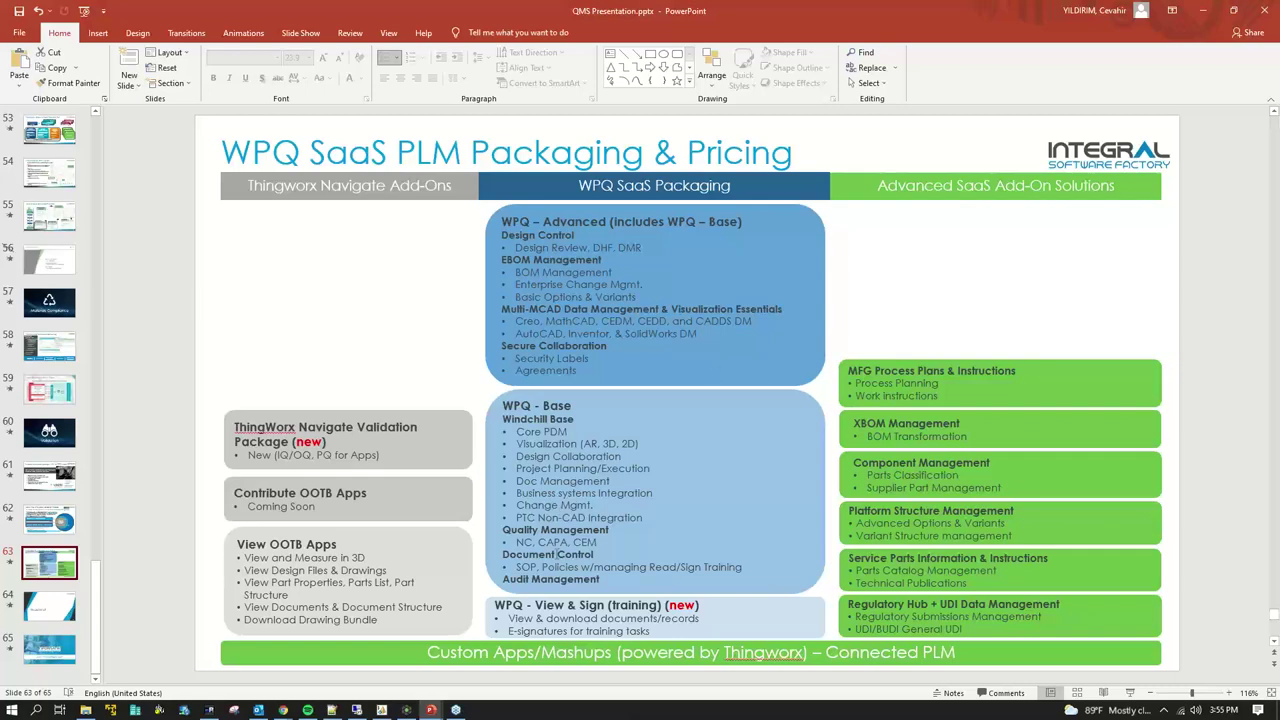
click(517, 541)
drag(517, 541, 600, 541)
click(609, 541)
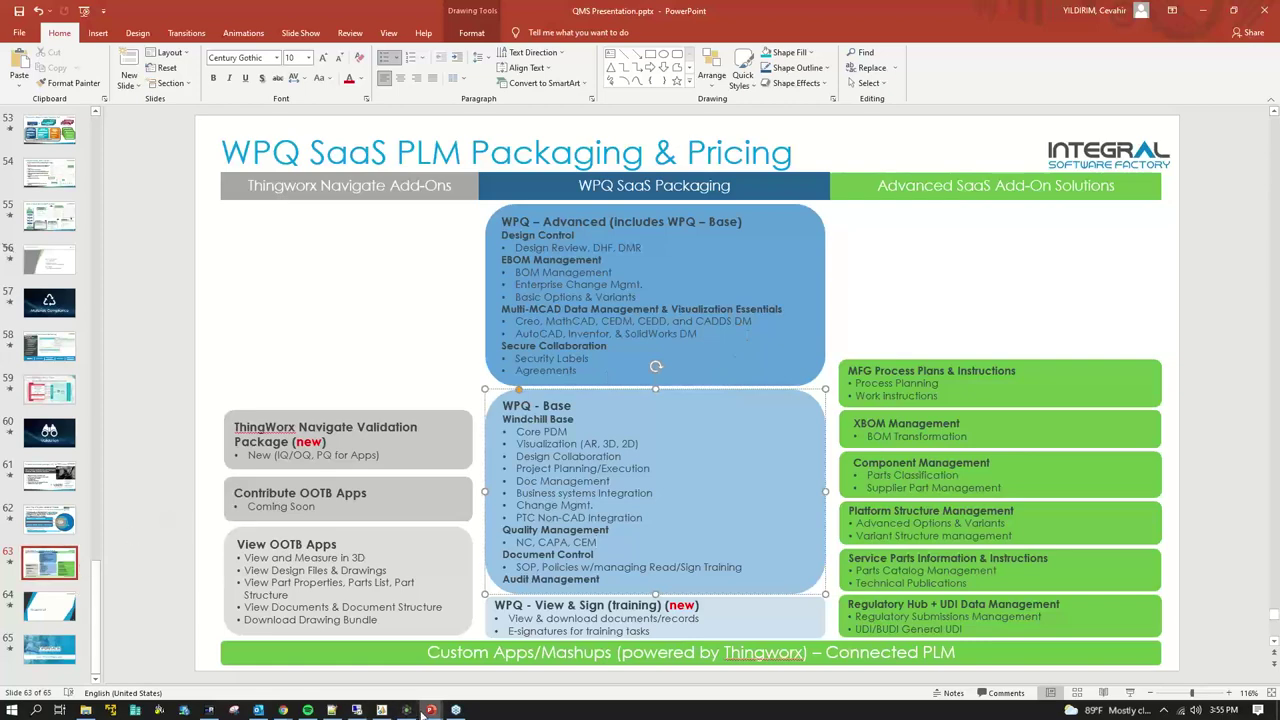
Return to the Windchill home page in Chrome and view the quality areas under SKI Quality Division, OEM in the Quality navigator
mouse_move(283, 710)
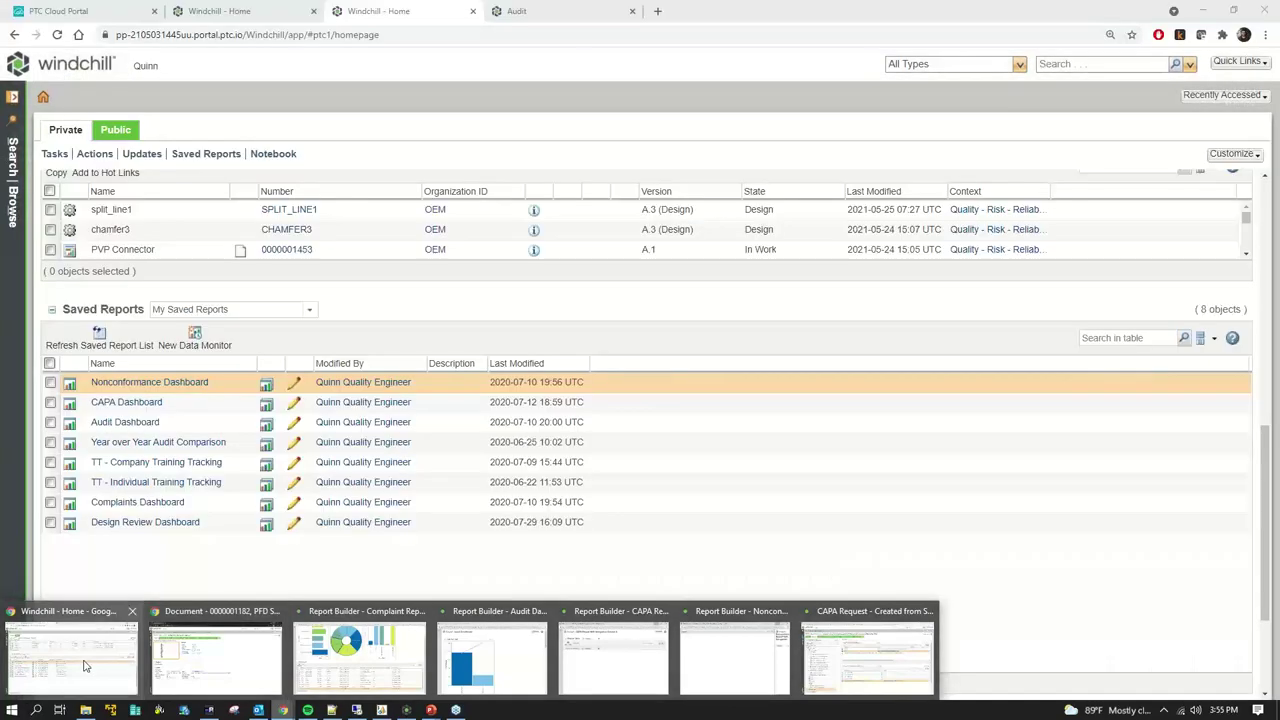
click(85, 666)
click(12, 180)
click(265, 135)
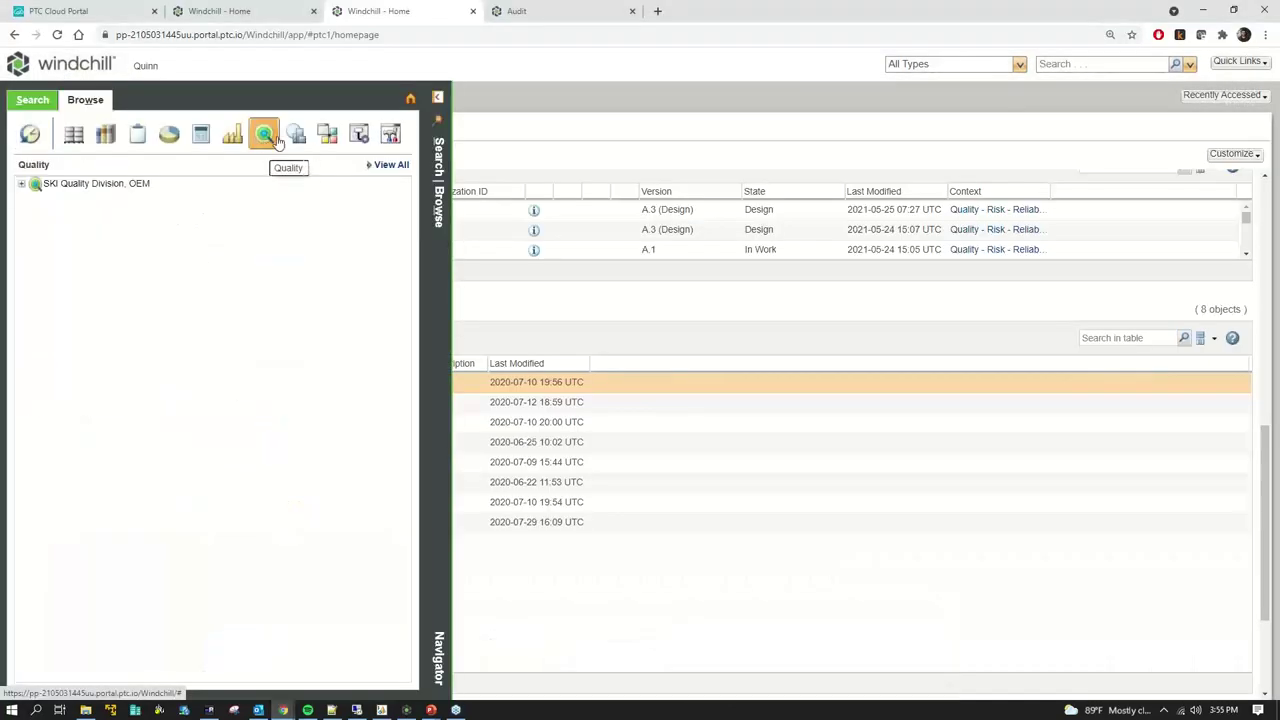
click(210, 184)
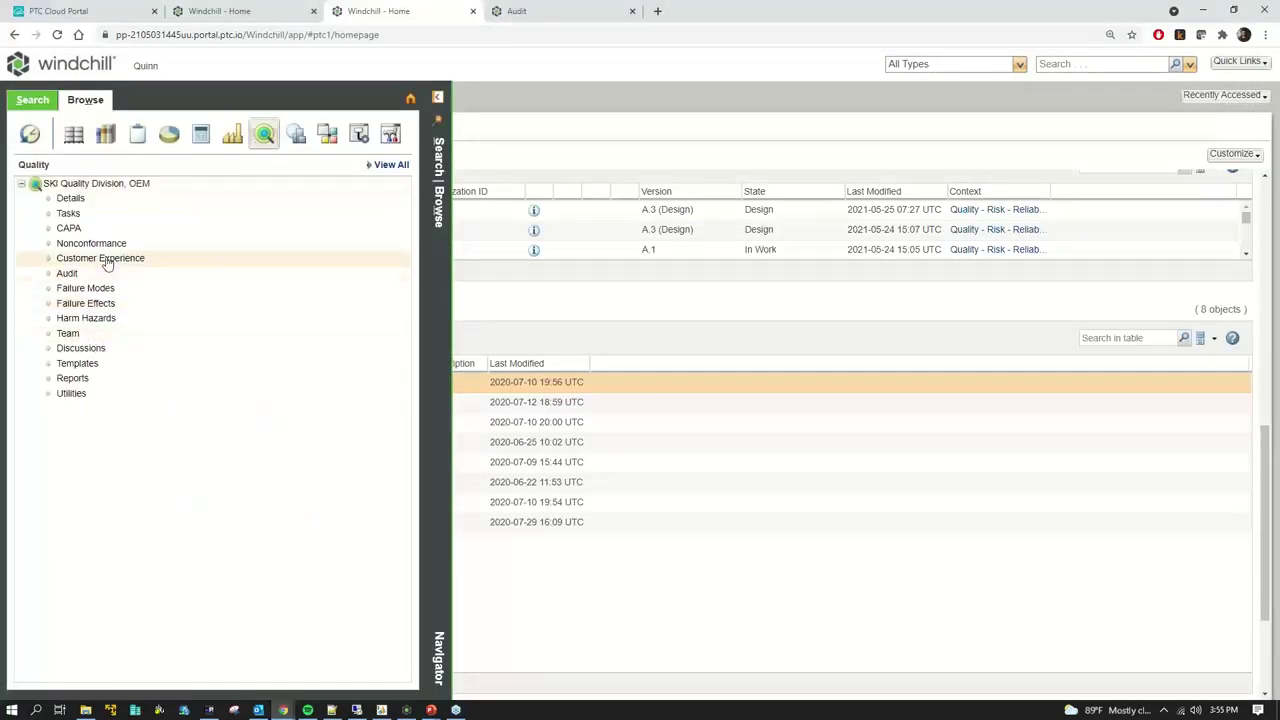
click(594, 182)
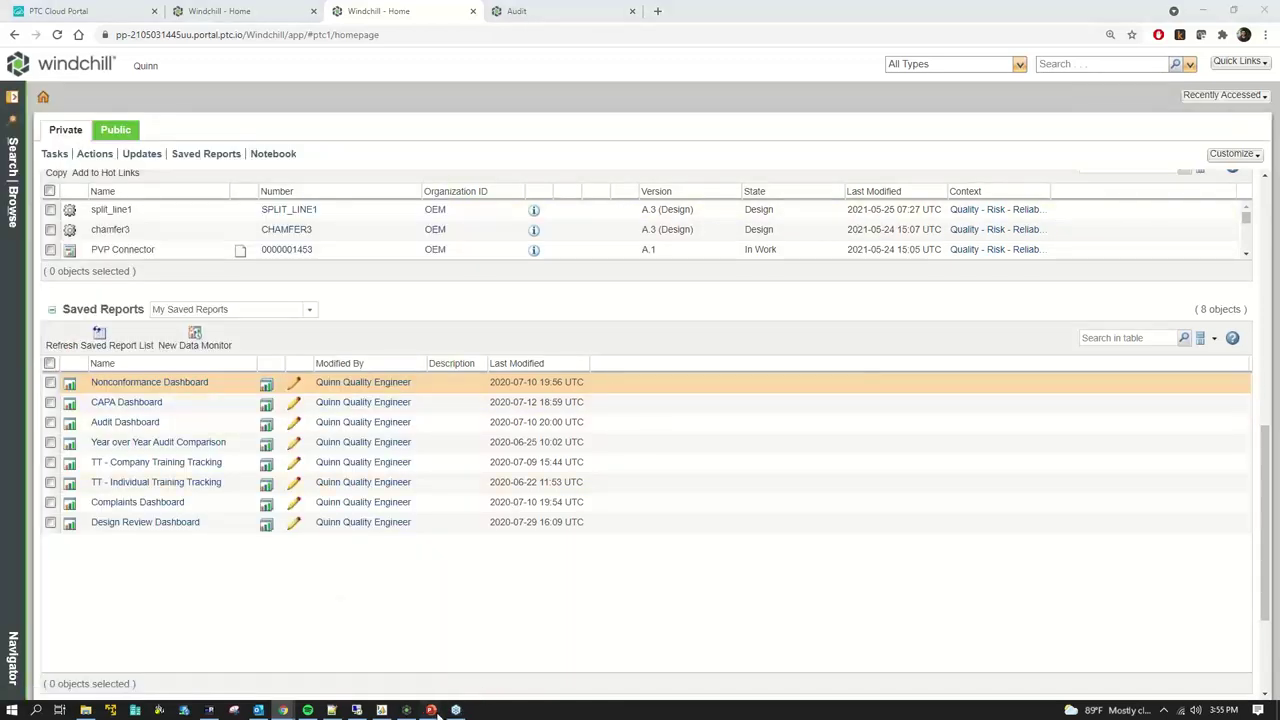
Switch back to the QMS Presentation in PowerPoint and show the closing slide 65
mouse_move(431, 709)
click(418, 666)
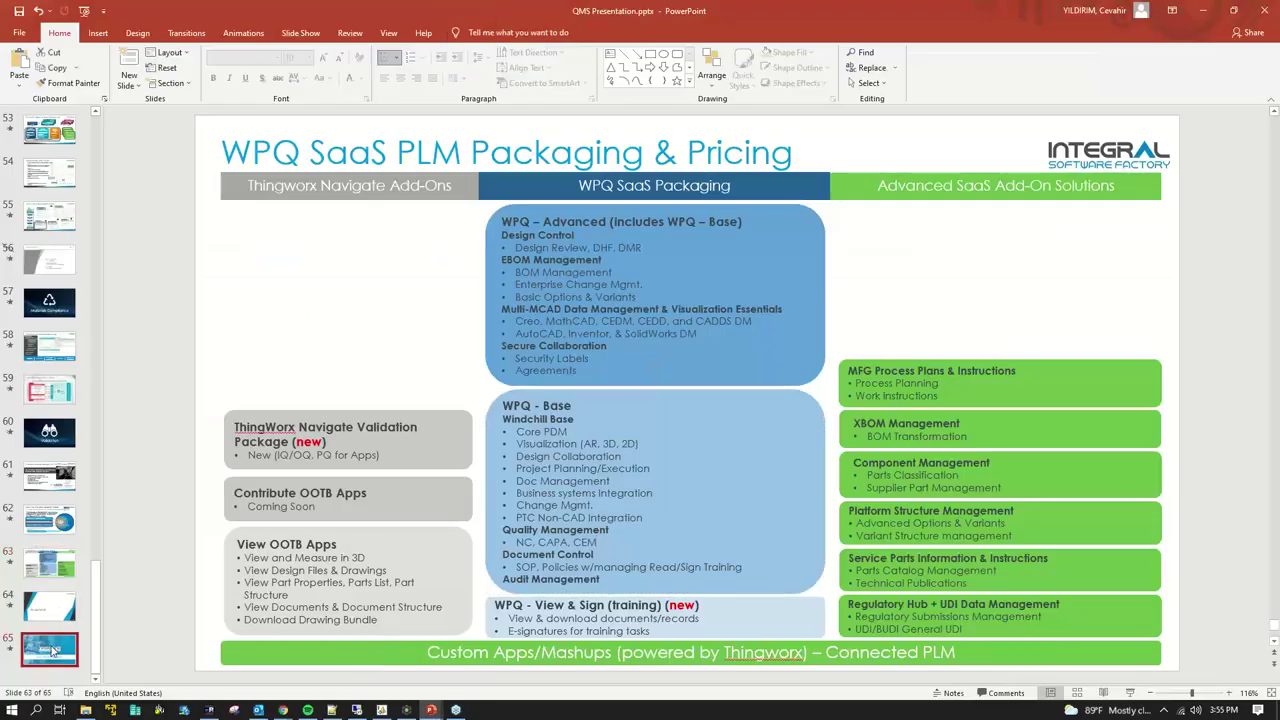
scroll(463, 487, down, 2)
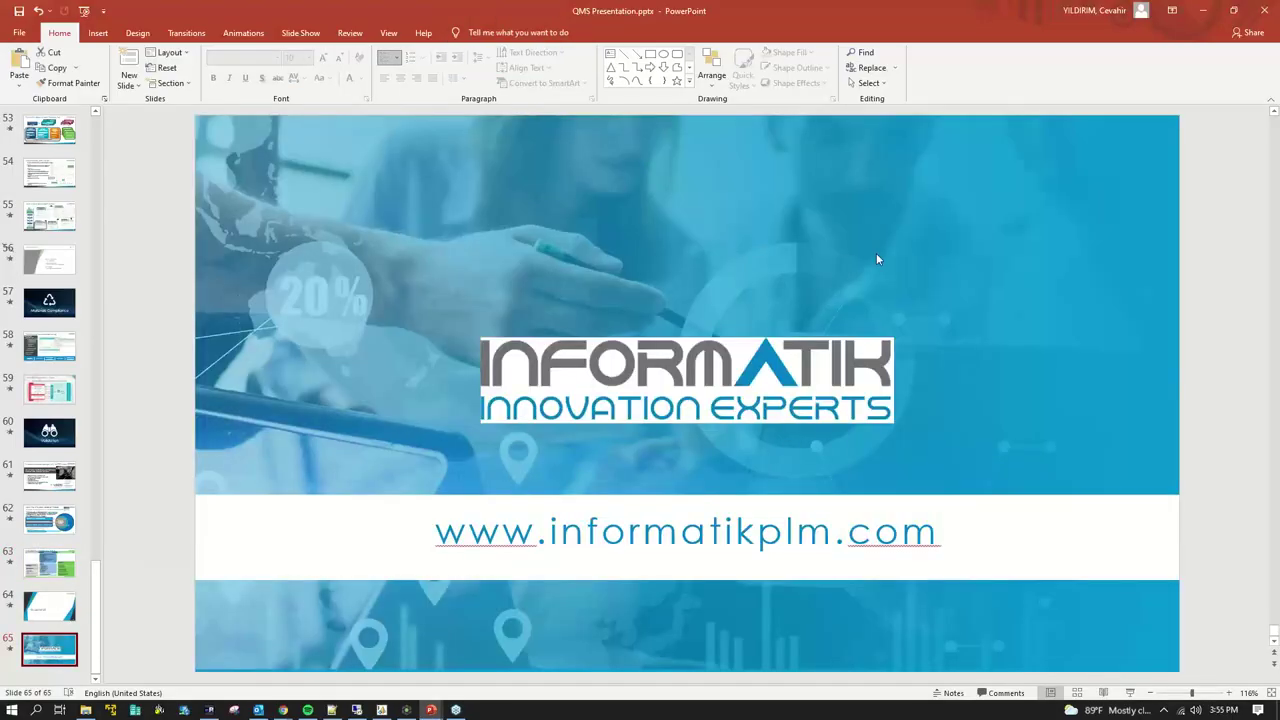